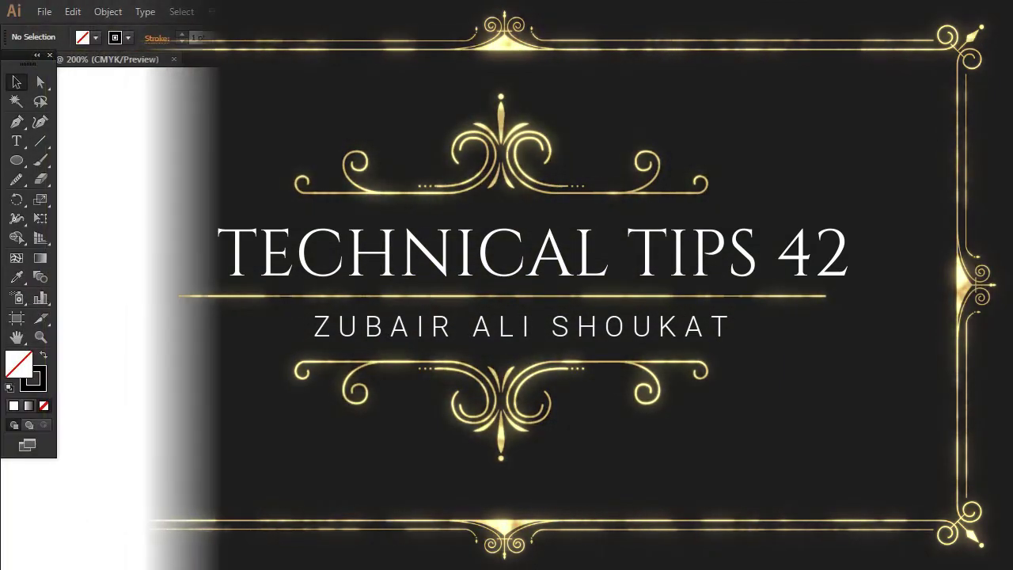
Step: Draw a circle, then scale a smaller concentric copy inside it to form a ring
{"action": "left_click", "coordinate": [16, 160]}
{"action": "left_click_drag", "start_coordinate": [436, 301], "coordinate": [591, 456]}
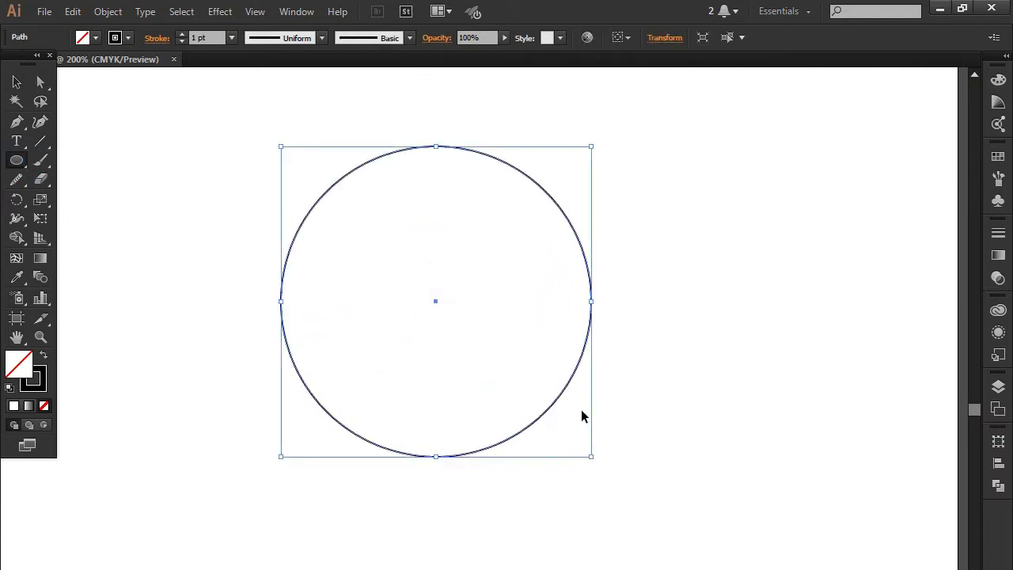
{"action": "left_click", "coordinate": [17, 82]}
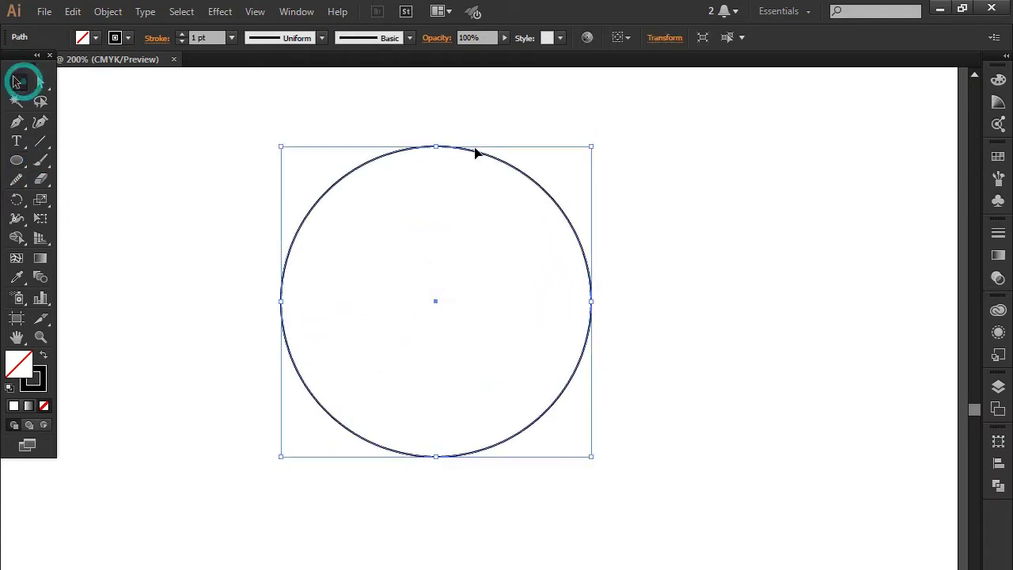
{"action": "left_click_drag", "start_coordinate": [595, 146], "coordinate": [578, 170]}
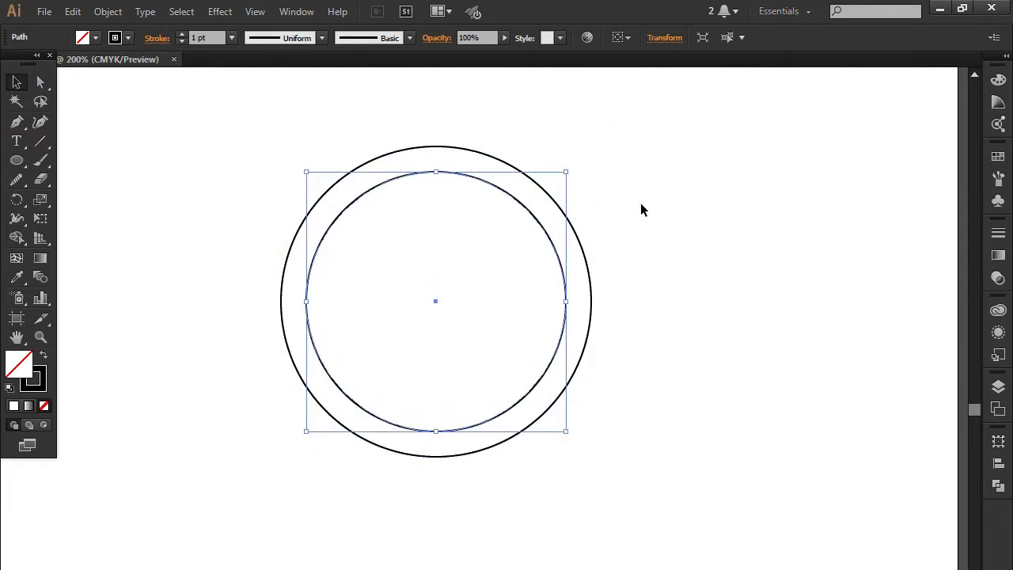
{"action": "left_click", "coordinate": [640, 203]}
{"action": "left_click_drag", "start_coordinate": [19, 125], "coordinate": [90, 122]}
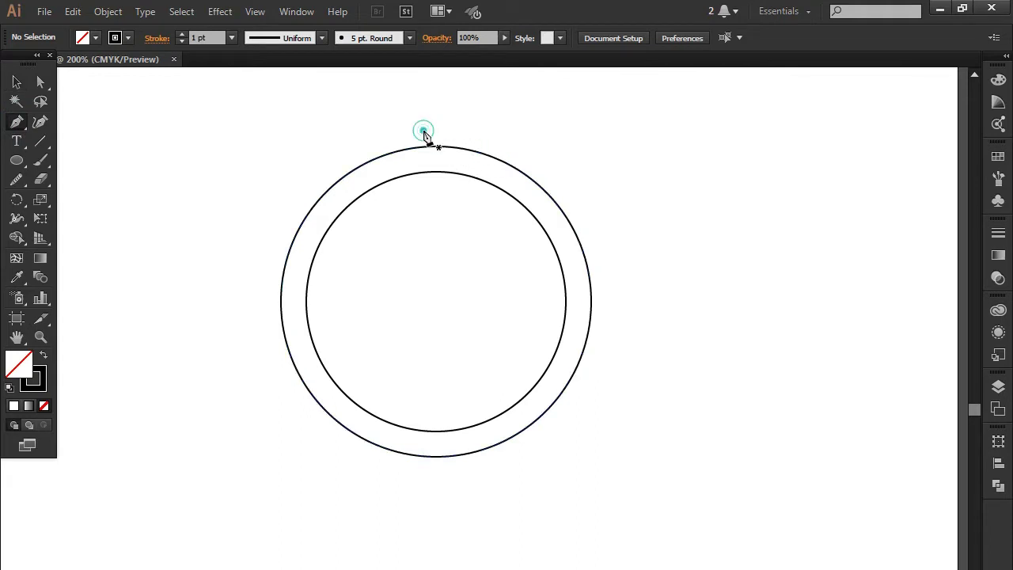
Step: Draw a closed curved tail sweeping right across the top of the ring
{"action": "mouse_move", "coordinate": [559, 181]}
{"action": "left_mouse_down"}
{"action": "mouse_move", "coordinate": [592, 180]}
{"action": "mouse_move", "coordinate": [620, 203]}
{"action": "left_mouse_up"}
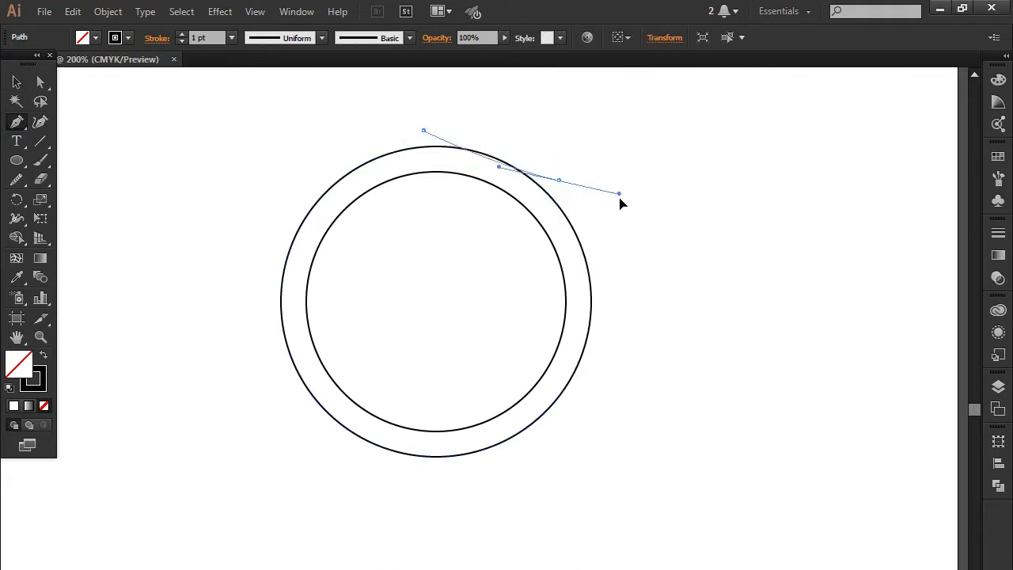
{"action": "left_click", "coordinate": [669, 156]}
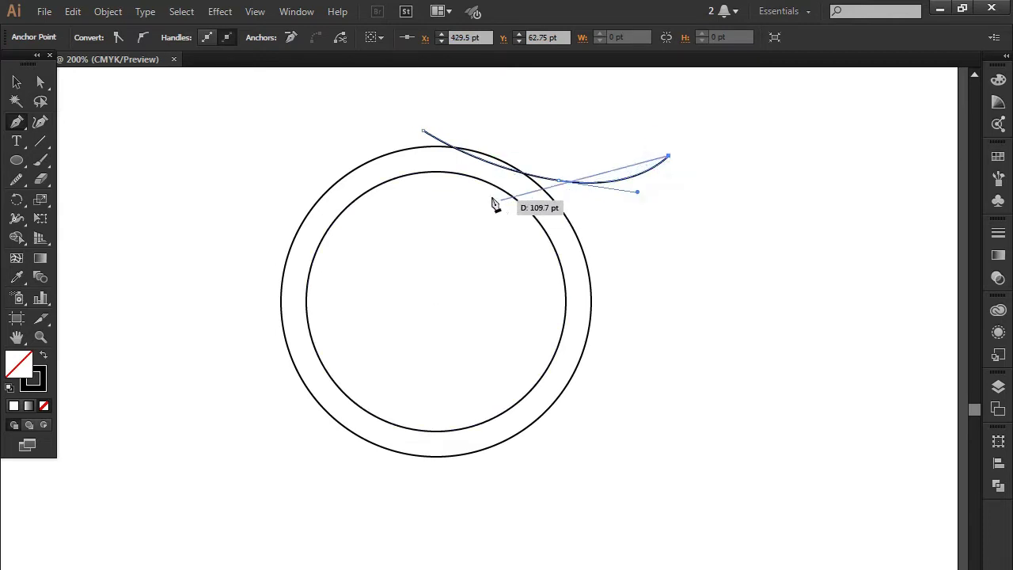
{"action": "mouse_move", "coordinate": [473, 191]}
{"action": "left_mouse_down"}
{"action": "mouse_move", "coordinate": [381, 178]}
{"action": "mouse_move", "coordinate": [349, 157]}
{"action": "left_mouse_up"}
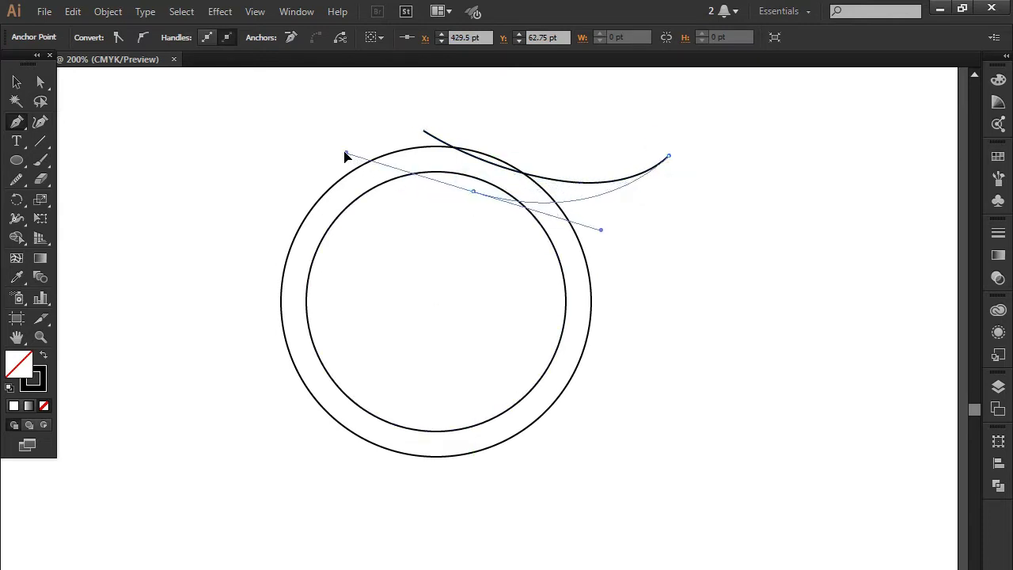
{"action": "left_click", "coordinate": [342, 141]}
{"action": "left_click_drag", "start_coordinate": [389, 132], "coordinate": [425, 140]}
{"action": "left_click", "coordinate": [423, 130]}
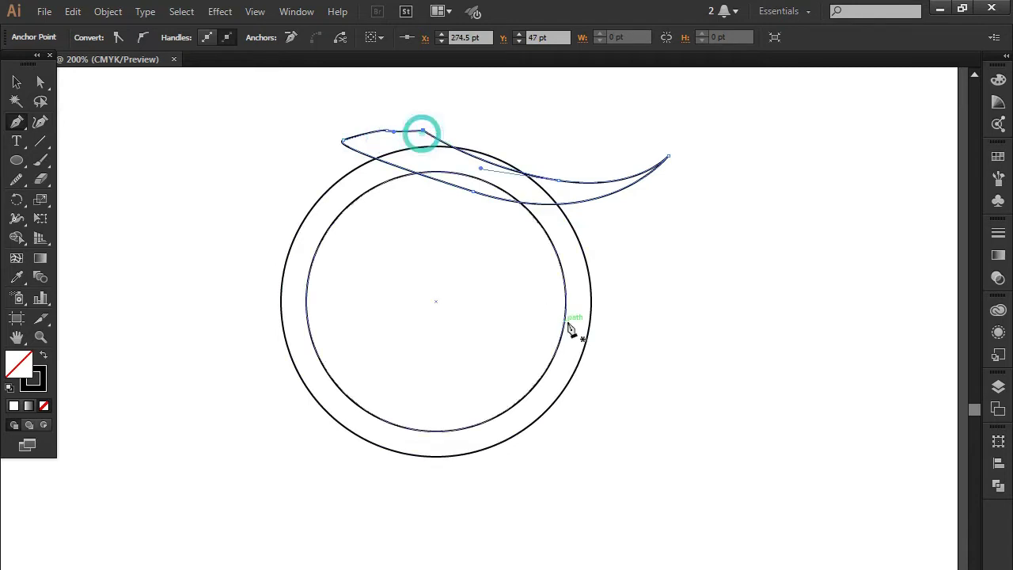
Step: Draw a second closed tail looping below the ring, then select all paths
{"action": "left_click", "coordinate": [653, 343]}
{"action": "left_click_drag", "start_coordinate": [417, 450], "coordinate": [272, 559]}
{"action": "left_click", "coordinate": [462, 536]}
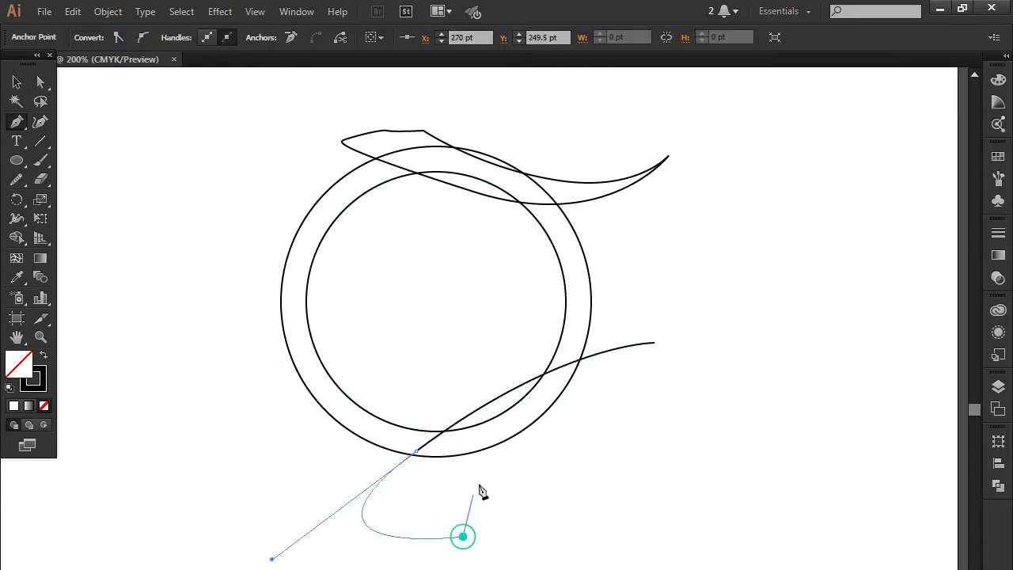
{"action": "left_click", "coordinate": [570, 381]}
{"action": "left_click_drag", "start_coordinate": [654, 344], "coordinate": [696, 346]}
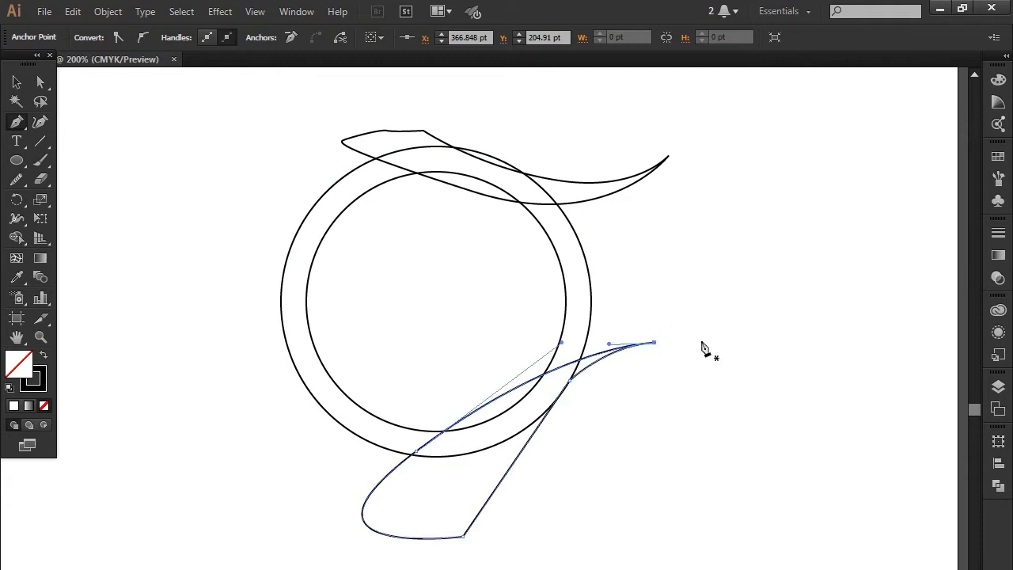
{"action": "left_click", "coordinate": [18, 82]}
{"action": "key", "text": "ctrl+a"}
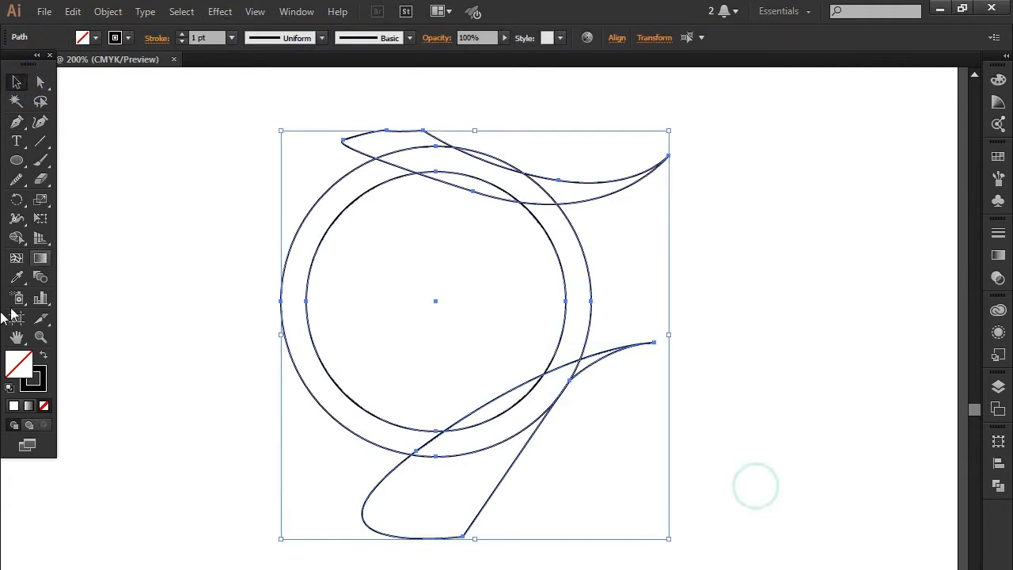
Step: With Shape Builder, delete the top sliver and stray edges over the ring
{"action": "left_click", "coordinate": [16, 238]}
{"action": "left_click", "coordinate": [389, 136]}
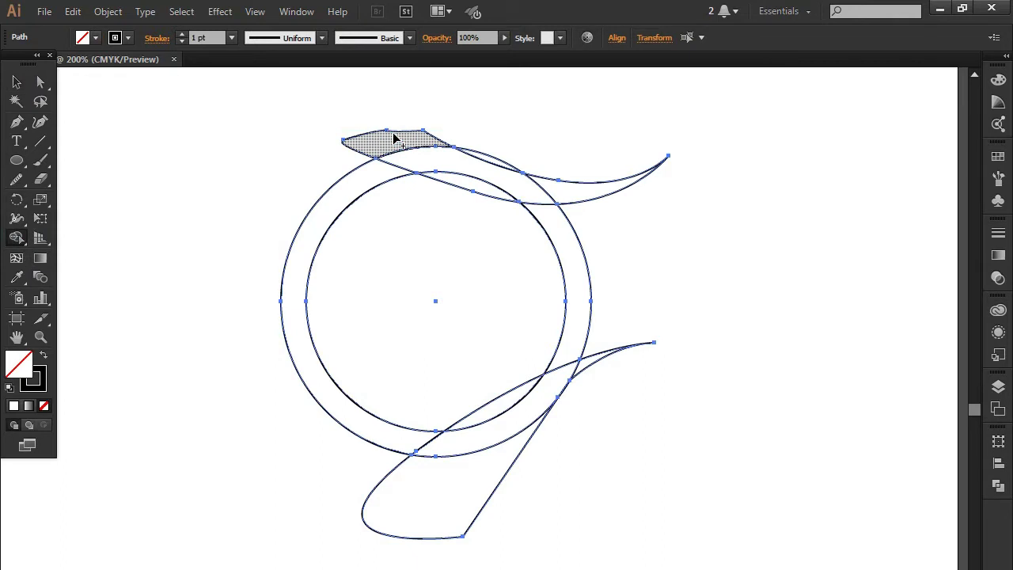
{"action": "left_click", "coordinate": [356, 154], "text": "alt"}
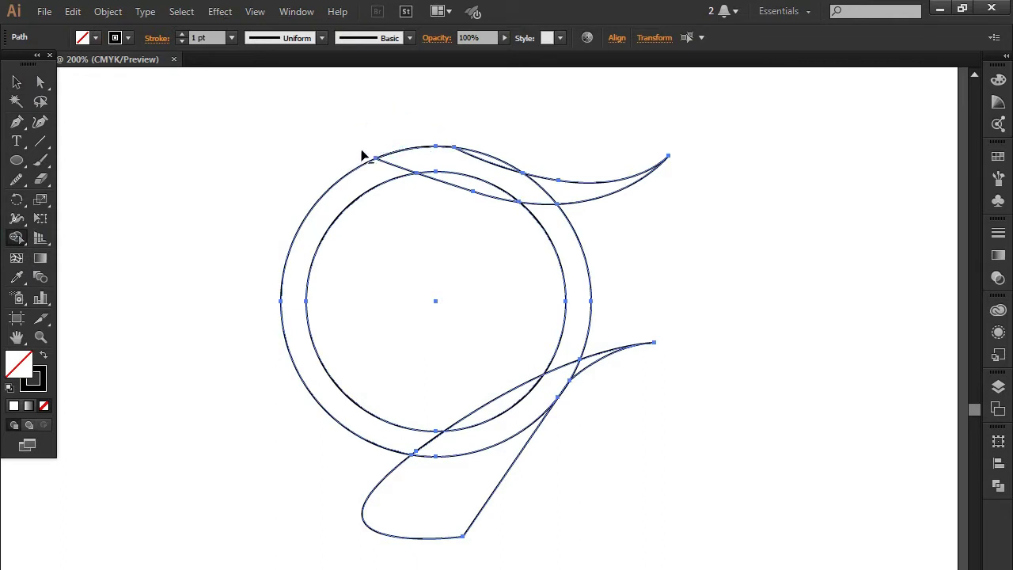
{"action": "left_click_drag", "start_coordinate": [413, 160], "coordinate": [371, 185]}
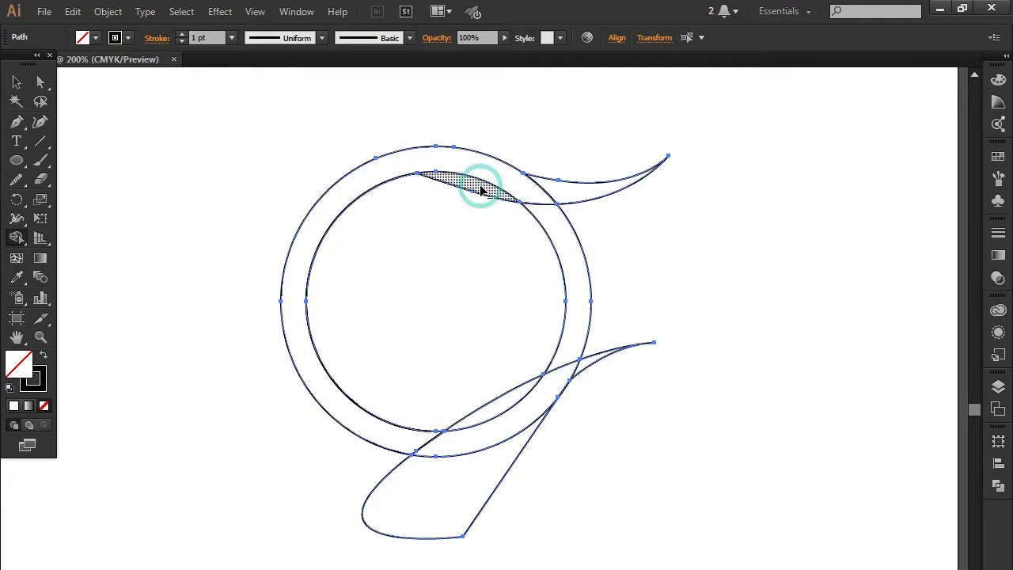
{"action": "left_click", "coordinate": [488, 200], "text": "alt"}
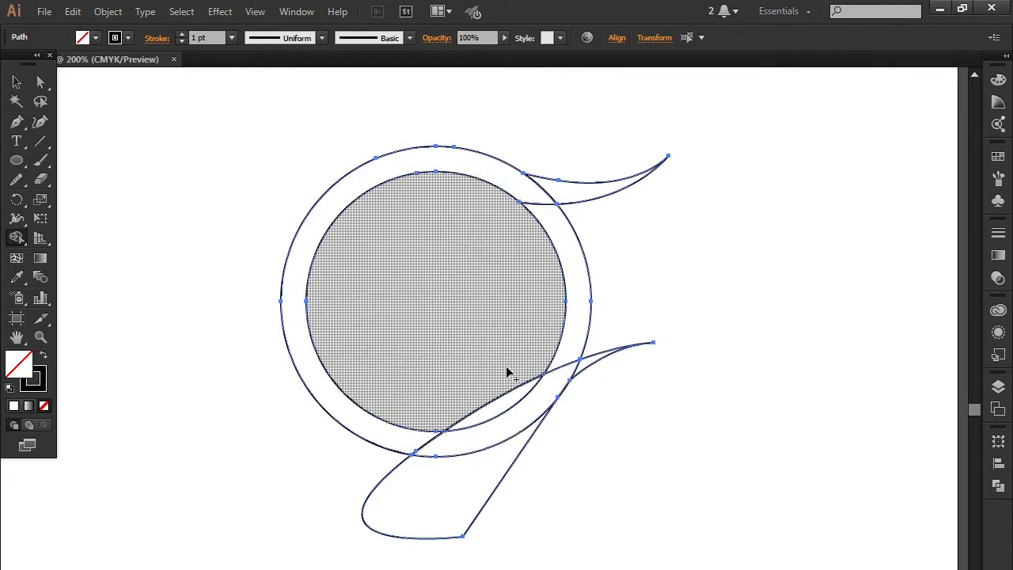
Step: Merge the ring pieces, lower tail, upper tail and right crescent into one shape
{"action": "left_click_drag", "start_coordinate": [515, 387], "coordinate": [506, 407]}
{"action": "mouse_move", "coordinate": [505, 490]}
{"action": "left_mouse_down"}
{"action": "mouse_move", "coordinate": [422, 504]}
{"action": "mouse_move", "coordinate": [443, 468]}
{"action": "mouse_move", "coordinate": [378, 436]}
{"action": "left_mouse_up"}
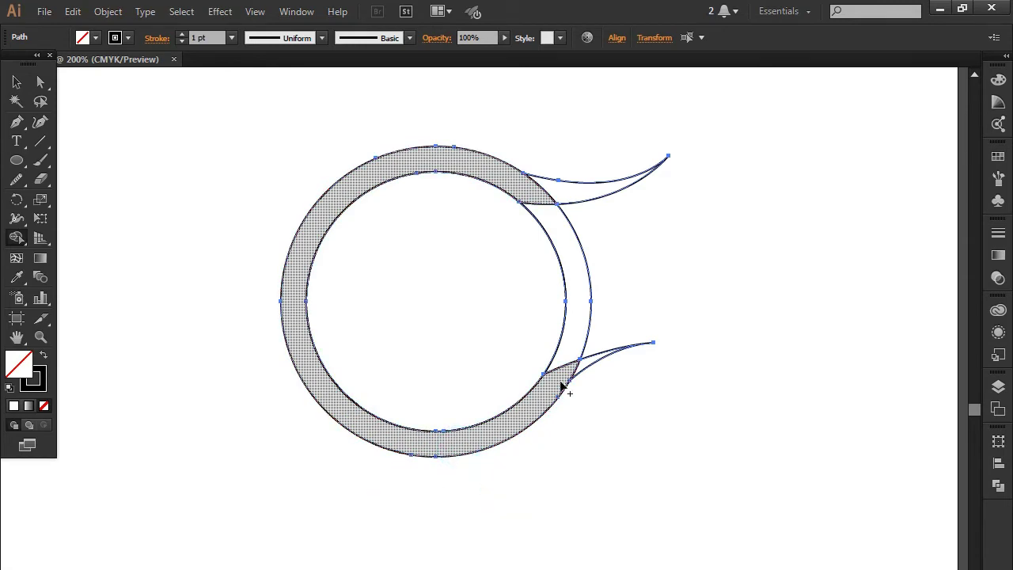
{"action": "left_click_drag", "start_coordinate": [569, 367], "coordinate": [601, 349]}
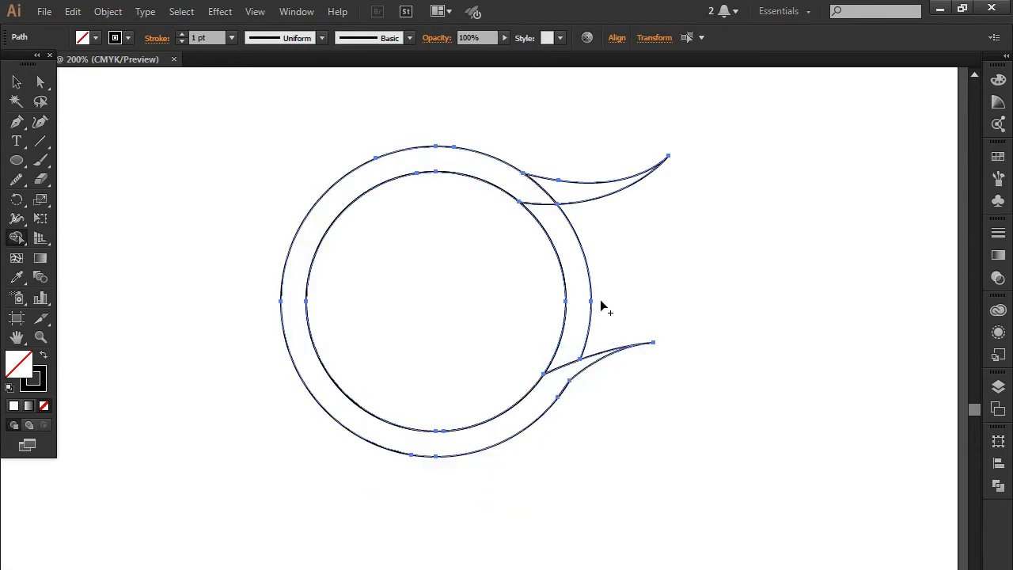
{"action": "left_click_drag", "start_coordinate": [532, 193], "coordinate": [569, 197]}
{"action": "left_click", "coordinate": [575, 250]}
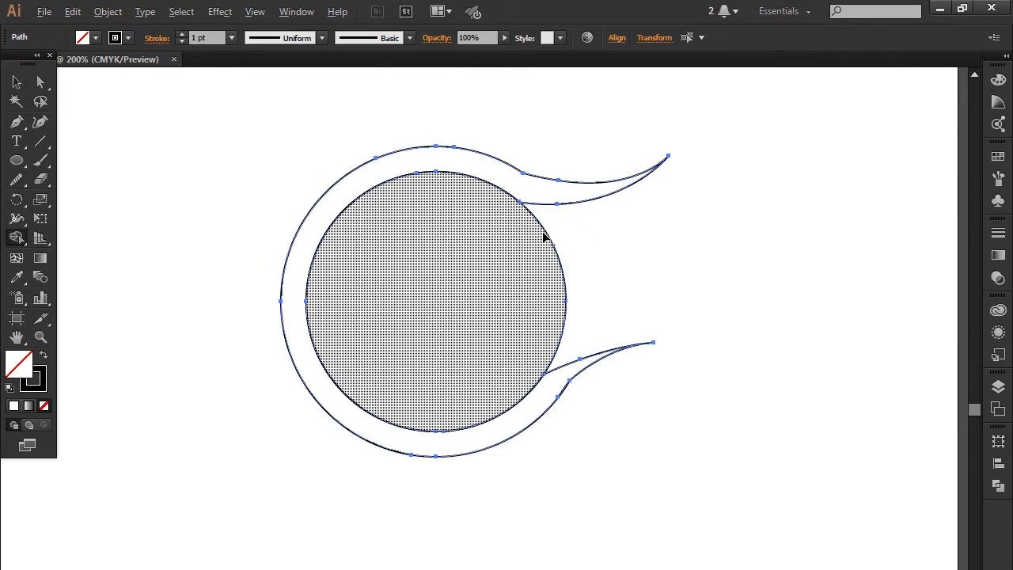
{"action": "key", "text": "v"}
{"action": "key", "text": "ctrl+a"}
{"action": "key", "text": "ctrl+shift+a"}
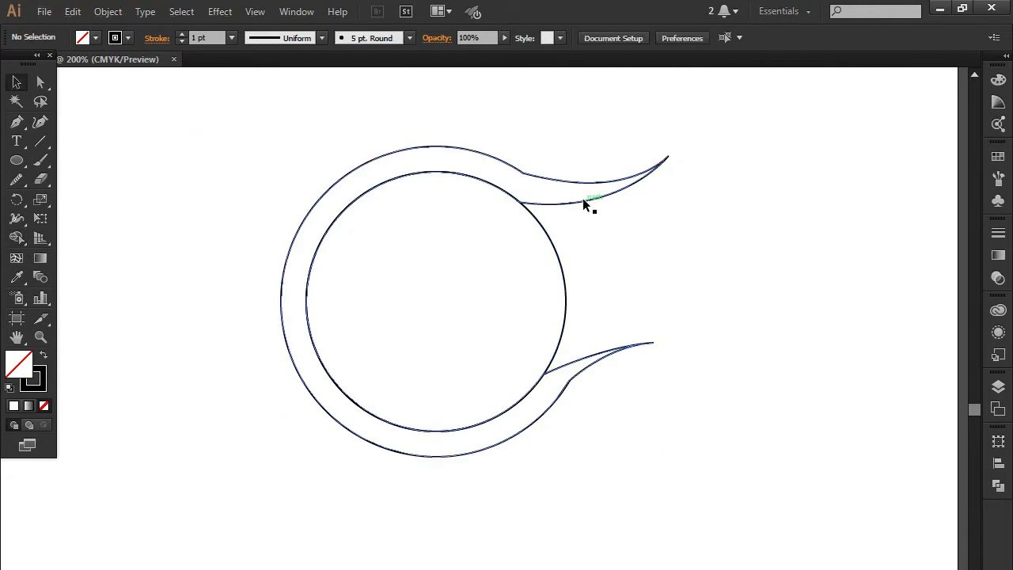
{"action": "left_click_drag", "start_coordinate": [578, 201], "coordinate": [459, 182]}
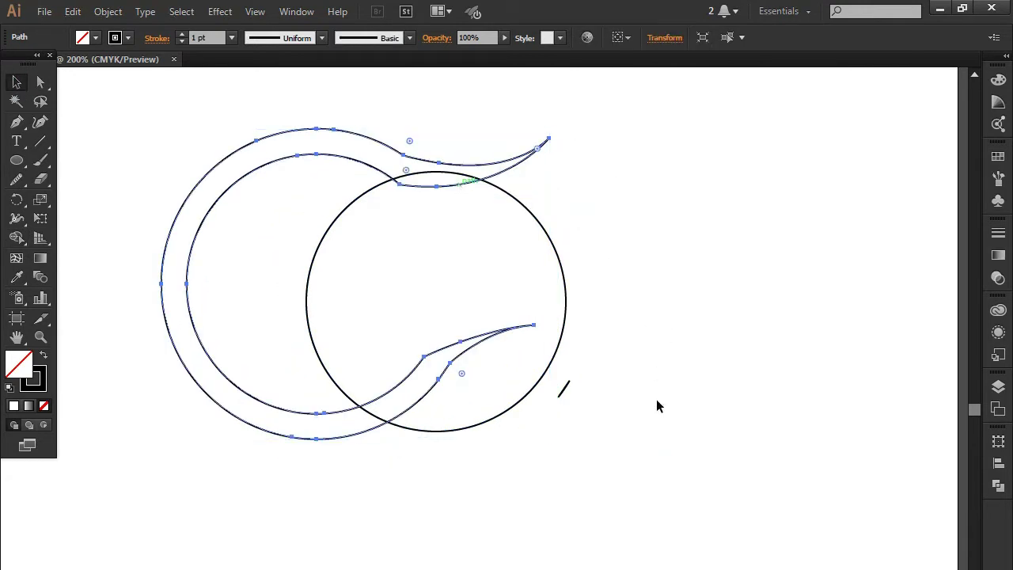
{"action": "key", "text": "ctrl+z"}
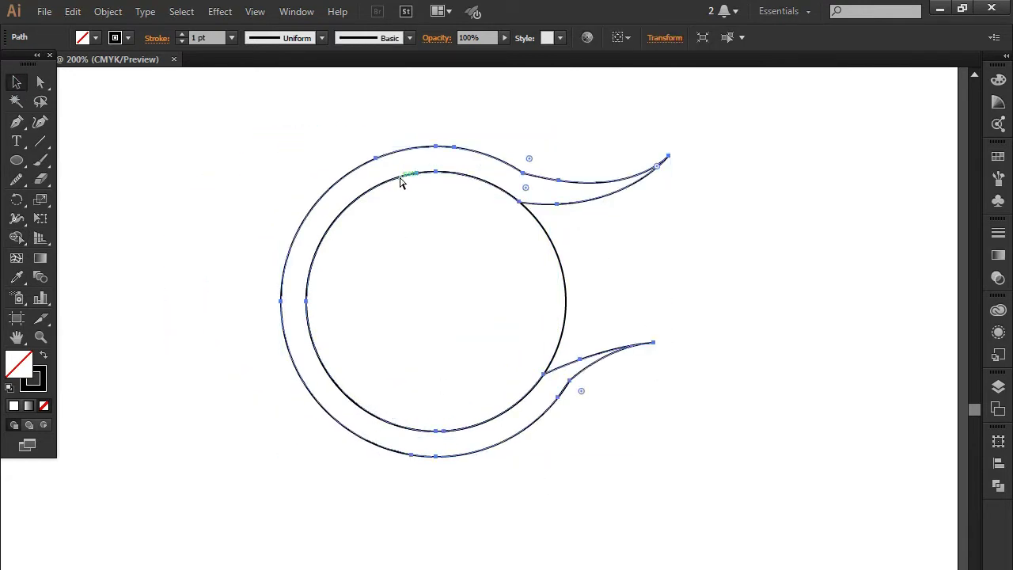
{"action": "key", "text": "ctrl+shift+z"}
{"action": "left_click", "coordinate": [415, 486]}
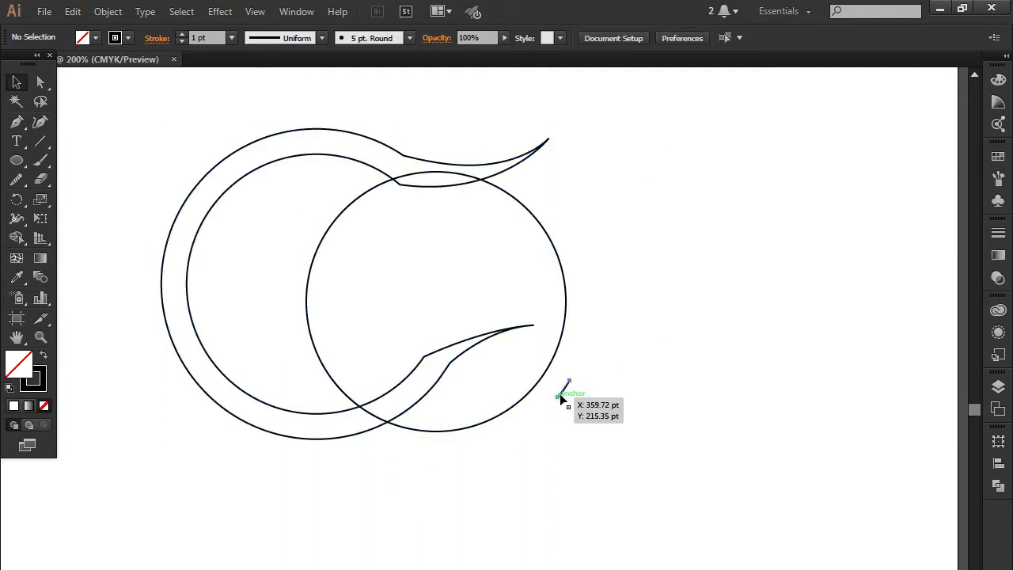
{"action": "left_click_drag", "start_coordinate": [362, 133], "coordinate": [479, 157]}
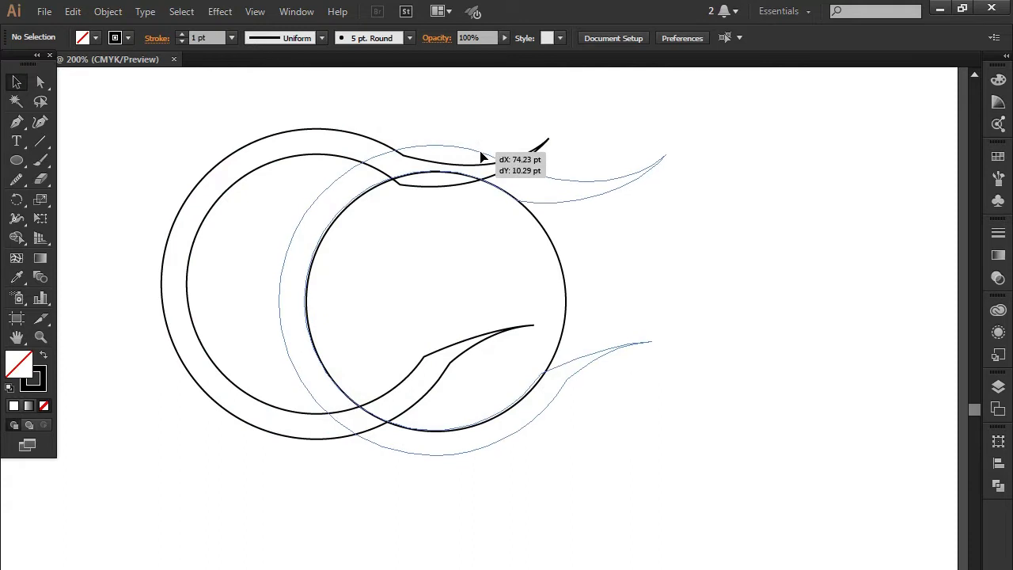
{"action": "left_click_drag", "start_coordinate": [480, 156], "coordinate": [482, 156]}
{"action": "key", "text": "Right"}
{"action": "key", "text": "Right"}
{"action": "key", "text": "Right"}
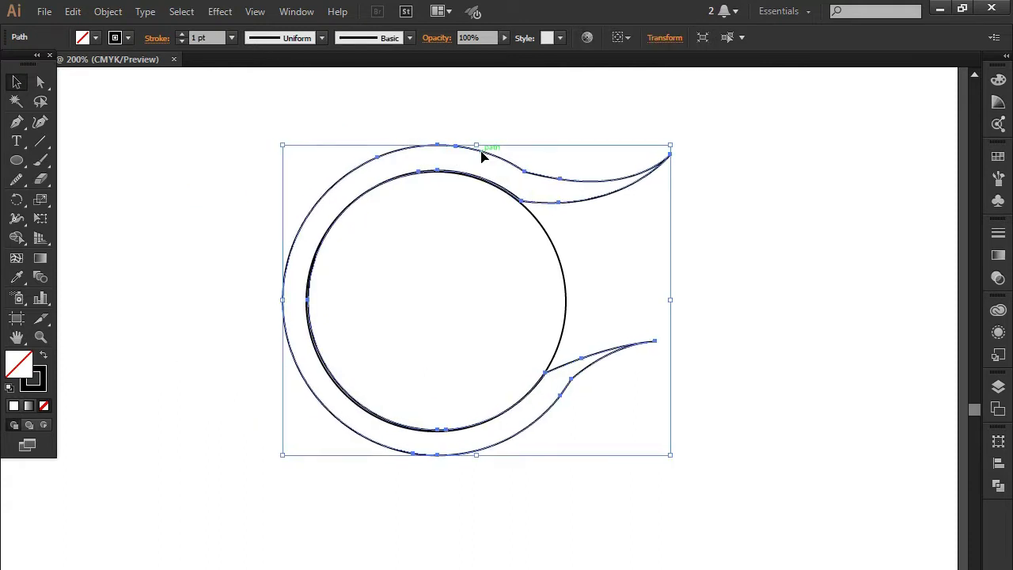
{"action": "key", "text": "Left"}
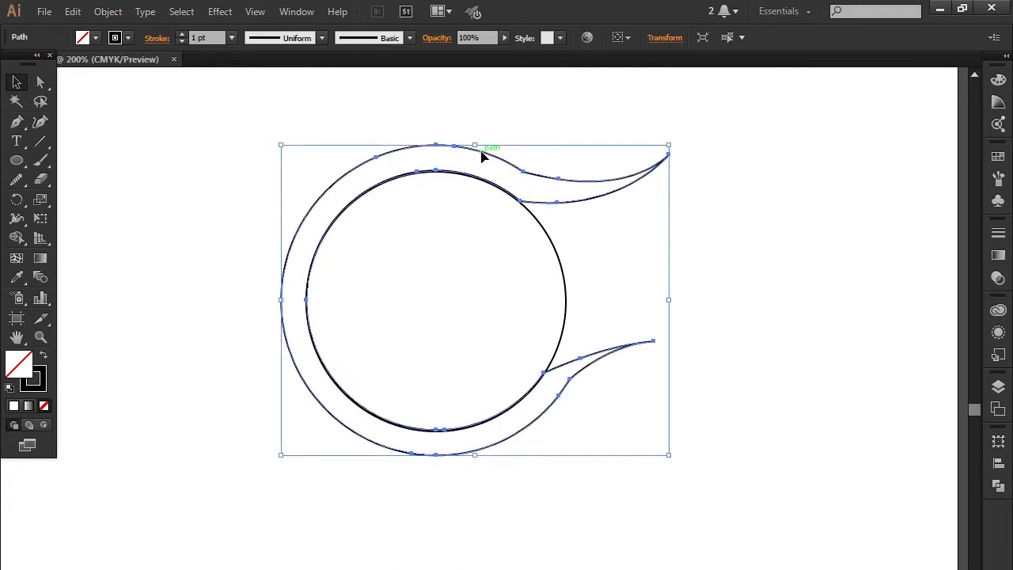
{"action": "left_click", "coordinate": [773, 361]}
{"action": "key", "text": "ctrl+plus"}
{"action": "key", "text": "ctrl+plus"}
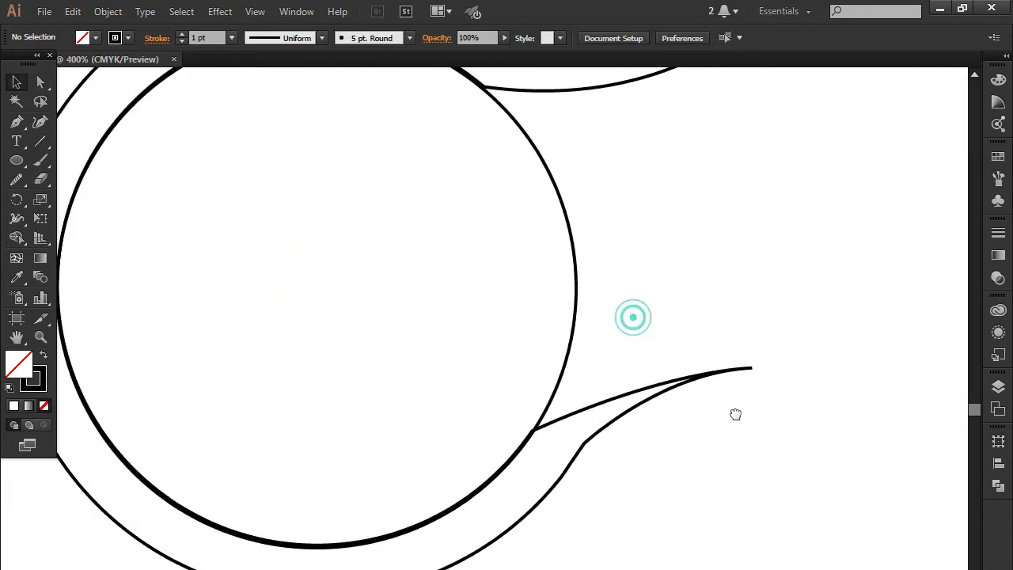
{"action": "key", "text": "ctrl+minus"}
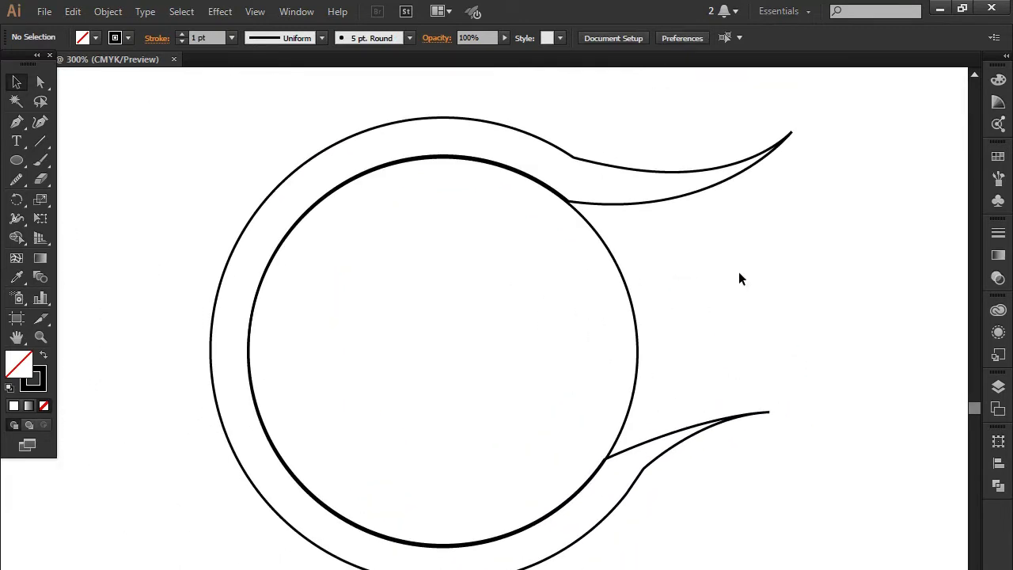
{"action": "left_click", "coordinate": [598, 170]}
Step: Smooth the upper tail's lower curve, the lower tail's inner curve and the ring's lower-right arc
{"action": "left_click", "coordinate": [22, 178]}
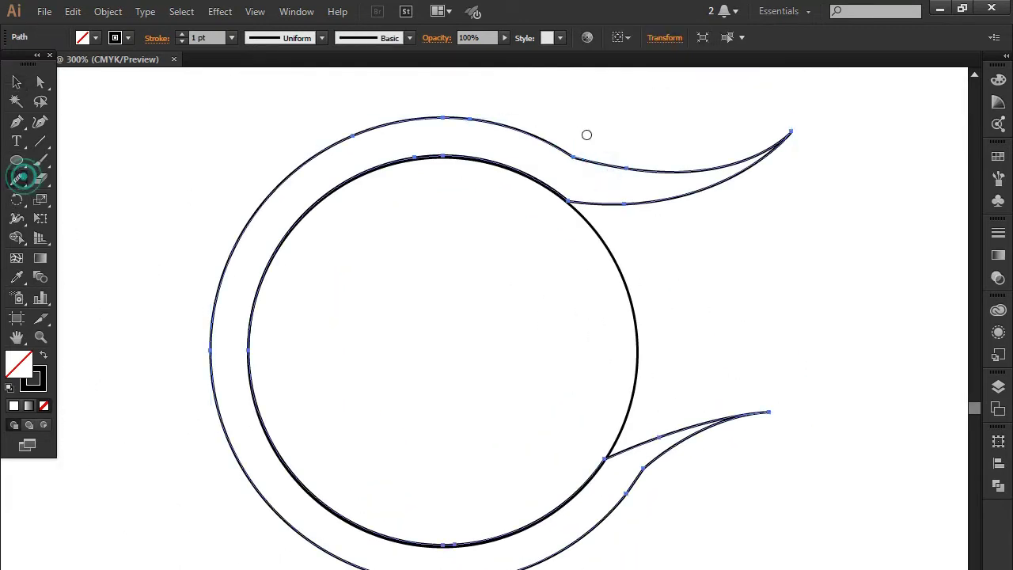
{"action": "left_click_drag", "start_coordinate": [646, 167], "coordinate": [581, 157]}
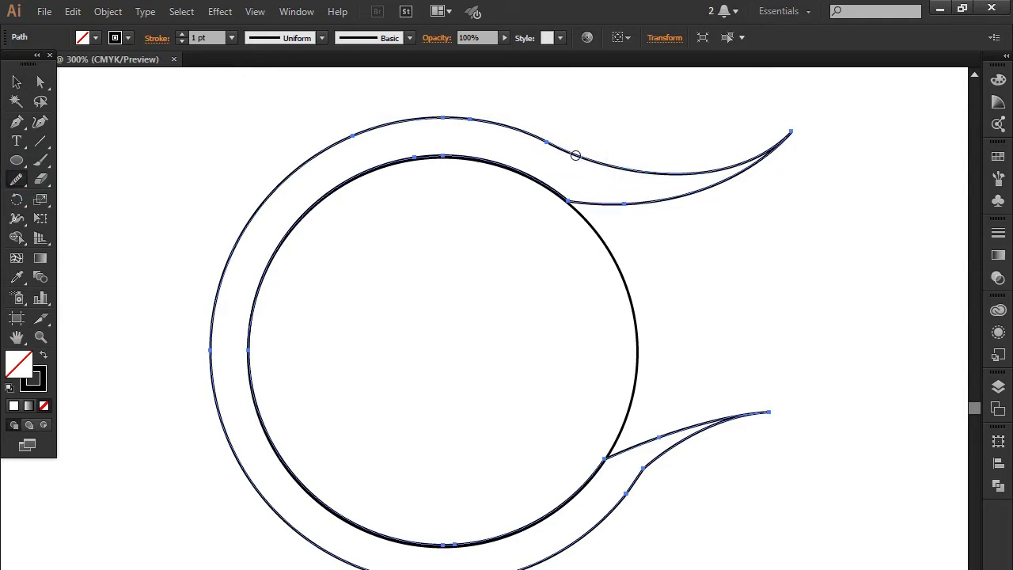
{"action": "left_click_drag", "start_coordinate": [646, 473], "coordinate": [625, 491]}
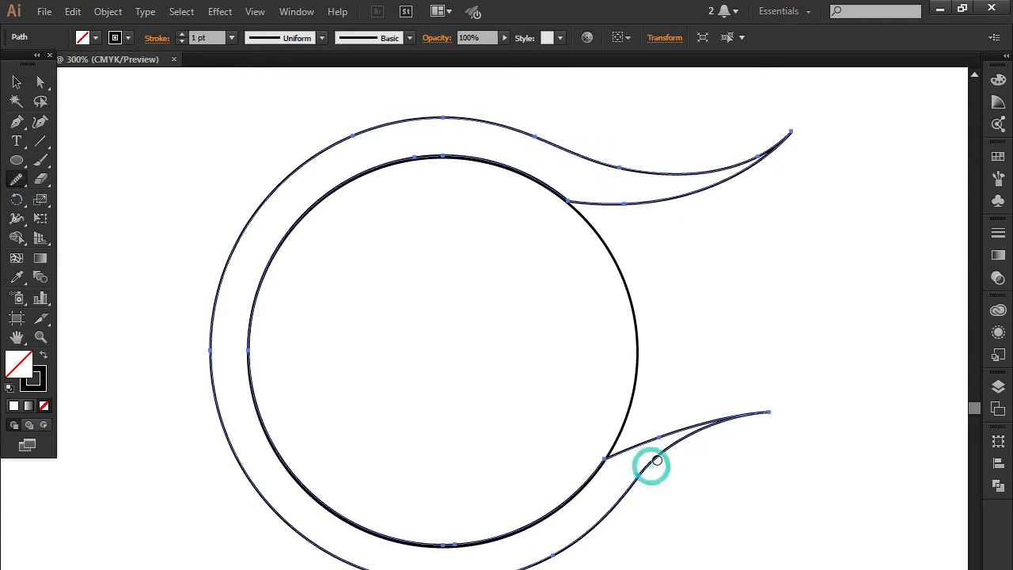
{"action": "left_click_drag", "start_coordinate": [632, 447], "coordinate": [597, 481]}
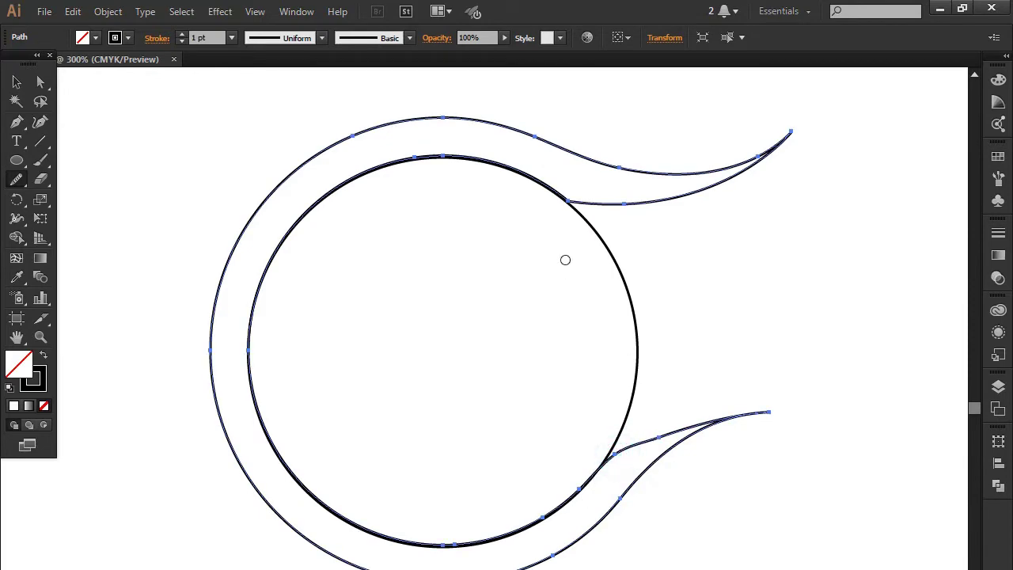
{"action": "left_click_drag", "start_coordinate": [600, 203], "coordinate": [545, 203]}
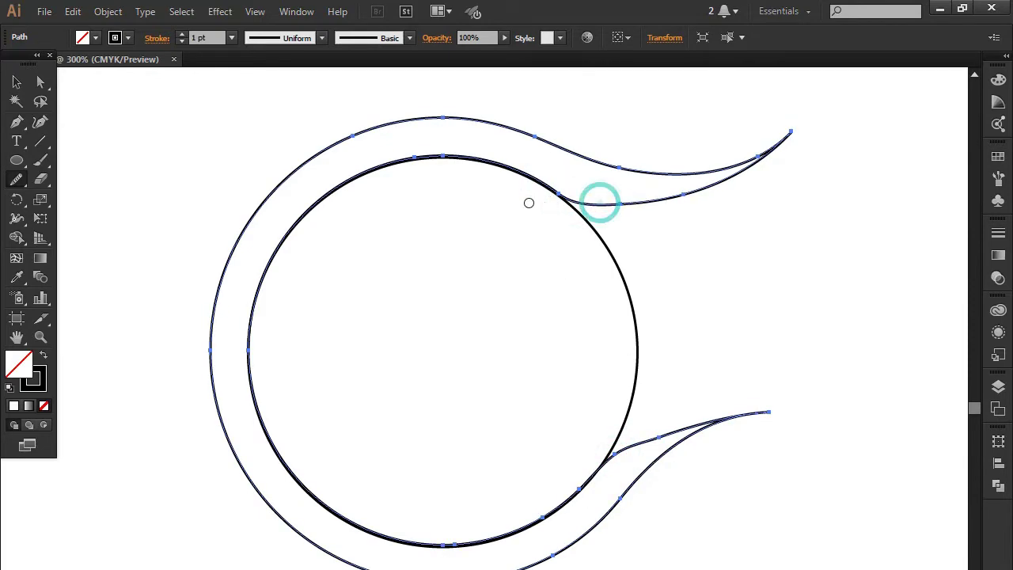
{"action": "left_click_drag", "start_coordinate": [685, 193], "coordinate": [671, 198]}
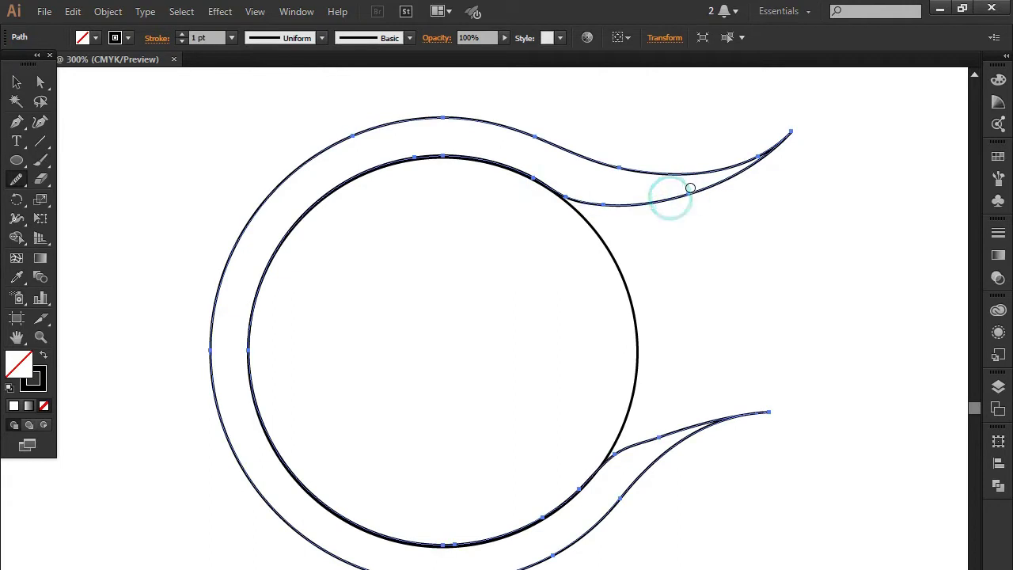
{"action": "left_click", "coordinate": [668, 197]}
Step: Zoom out and center the ring and tails in view, then deselect
{"action": "left_click", "coordinate": [12, 81]}
{"action": "left_click", "coordinate": [556, 213]}
{"action": "key", "text": "ctrl+a"}
{"action": "key", "text": "ctrl+minus"}
{"action": "left_click_drag", "start_coordinate": [490, 247], "coordinate": [657, 270]}
{"action": "left_click", "coordinate": [642, 278]}
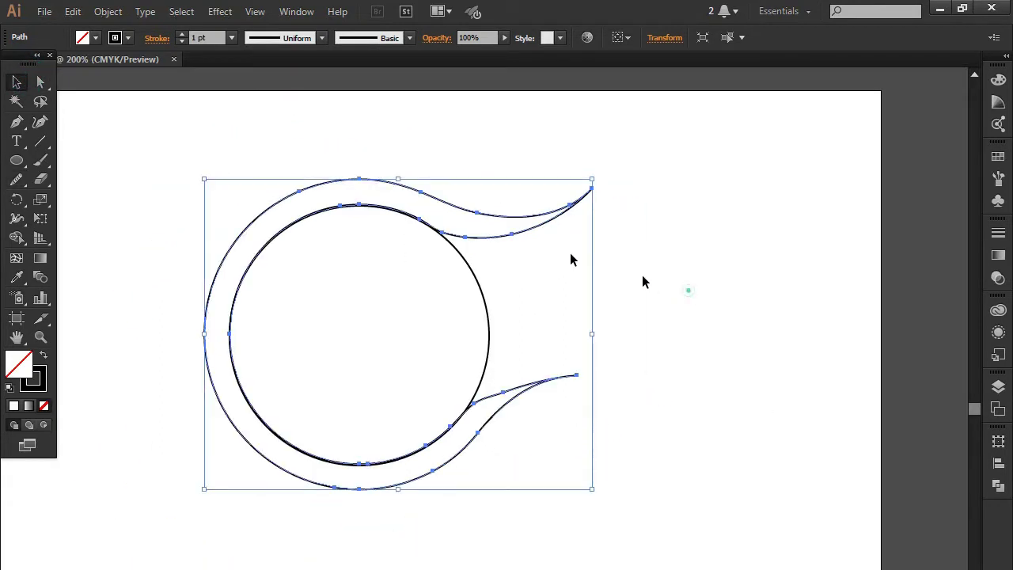
Step: Draw a closed leaf outline at the end of the upper tail
{"action": "left_click", "coordinate": [76, 117]}
{"action": "left_click", "coordinate": [518, 212]}
{"action": "left_click", "coordinate": [627, 151]}
{"action": "mouse_move", "coordinate": [646, 151]}
{"action": "left_mouse_down"}
{"action": "mouse_move", "coordinate": [724, 138]}
{"action": "mouse_move", "coordinate": [757, 160]}
{"action": "left_mouse_up"}
{"action": "mouse_move", "coordinate": [625, 150]}
{"action": "left_mouse_down"}
{"action": "mouse_move", "coordinate": [661, 143]}
{"action": "mouse_move", "coordinate": [628, 152]}
{"action": "mouse_move", "coordinate": [655, 131]}
{"action": "mouse_move", "coordinate": [655, 147]}
{"action": "mouse_move", "coordinate": [533, 235]}
{"action": "mouse_move", "coordinate": [399, 199]}
{"action": "mouse_move", "coordinate": [381, 167]}
{"action": "left_mouse_up"}
{"action": "mouse_move", "coordinate": [529, 230]}
{"action": "left_mouse_down"}
{"action": "mouse_move", "coordinate": [534, 237]}
{"action": "mouse_move", "coordinate": [527, 220]}
{"action": "left_mouse_up"}
{"action": "left_click", "coordinate": [517, 212]}
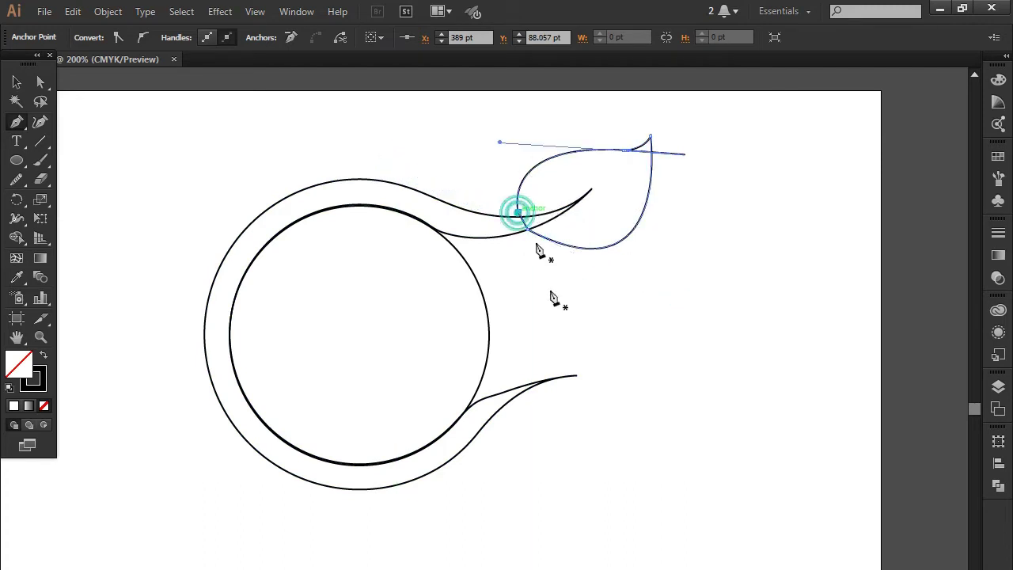
Step: Draw a closed, pointed leaf outline at the end of the lower tail
{"action": "left_click", "coordinate": [503, 392]}
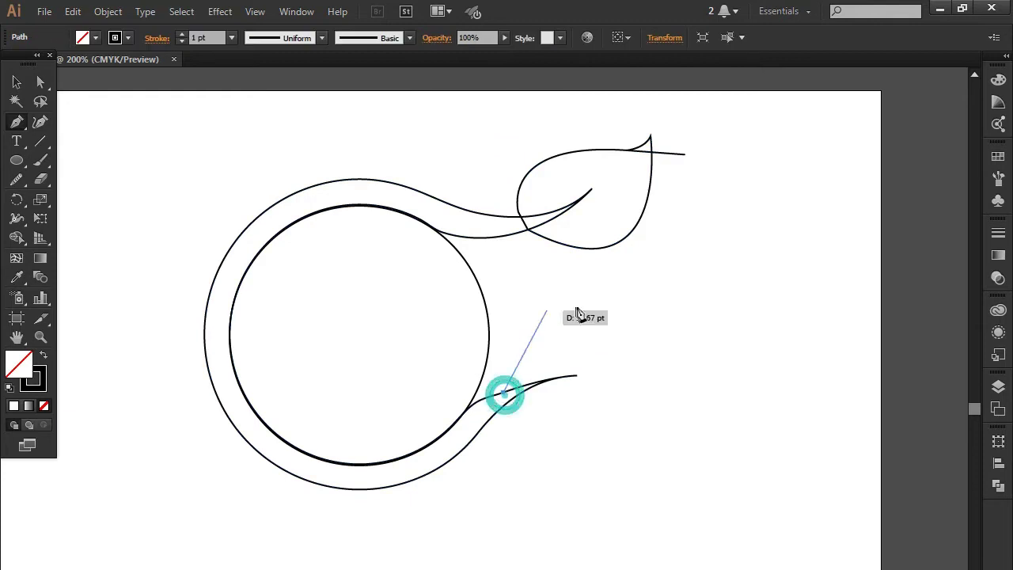
{"action": "mouse_move", "coordinate": [625, 360]}
{"action": "left_mouse_down"}
{"action": "mouse_move", "coordinate": [658, 379]}
{"action": "mouse_move", "coordinate": [636, 371]}
{"action": "mouse_move", "coordinate": [665, 369]}
{"action": "left_mouse_up"}
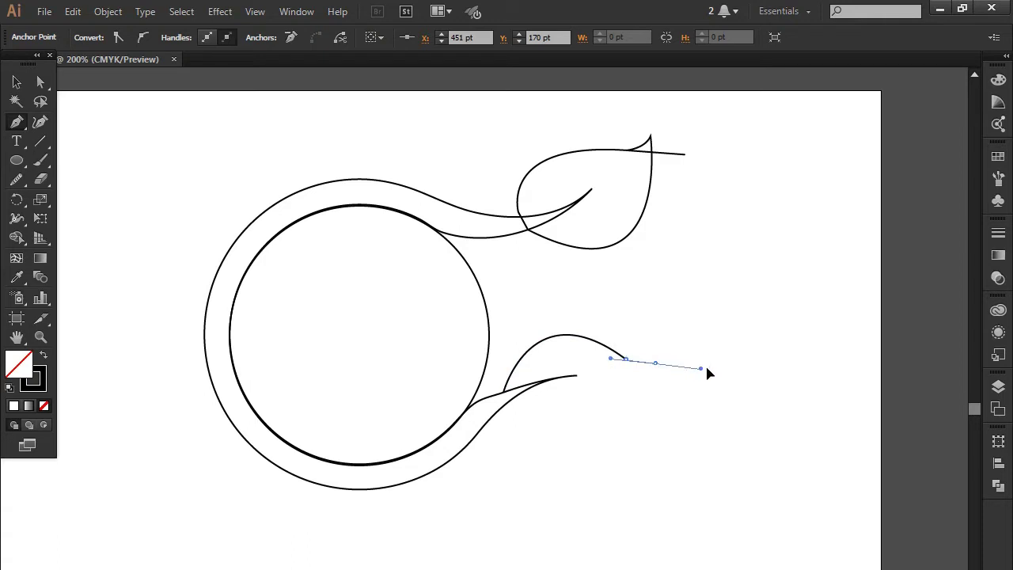
{"action": "mouse_move", "coordinate": [685, 375]}
{"action": "left_mouse_down"}
{"action": "mouse_move", "coordinate": [713, 357]}
{"action": "mouse_move", "coordinate": [683, 373]}
{"action": "left_mouse_up"}
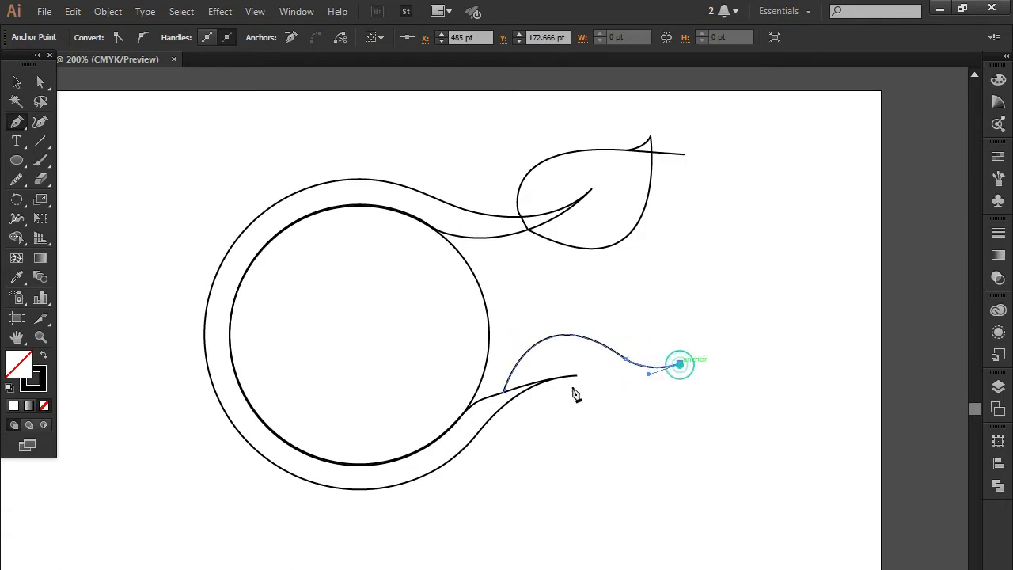
{"action": "left_click_drag", "start_coordinate": [506, 402], "coordinate": [442, 303]}
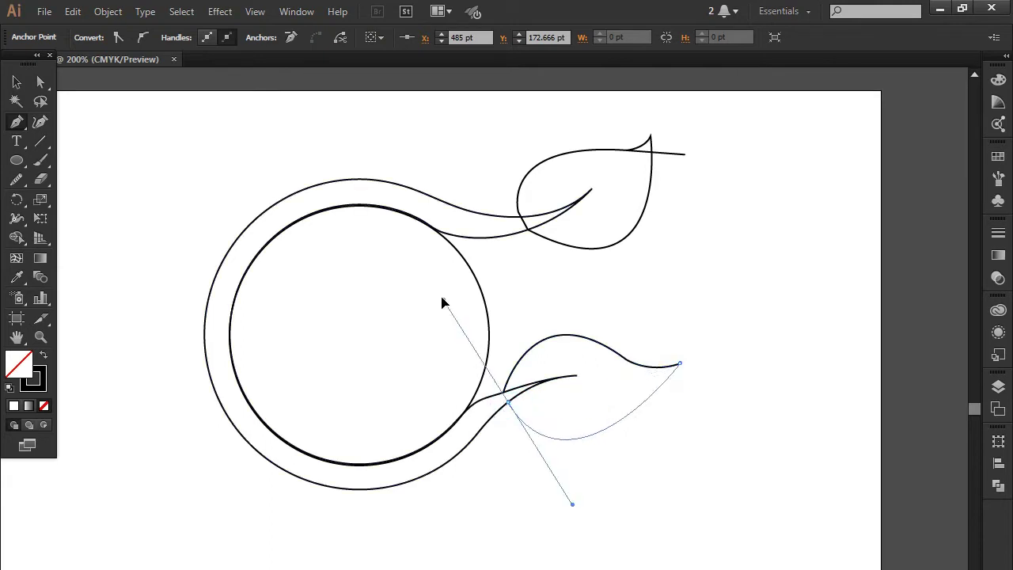
{"action": "mouse_move", "coordinate": [442, 299]}
{"action": "left_mouse_down"}
{"action": "mouse_move", "coordinate": [511, 409]}
{"action": "mouse_move", "coordinate": [503, 392]}
{"action": "left_mouse_up"}
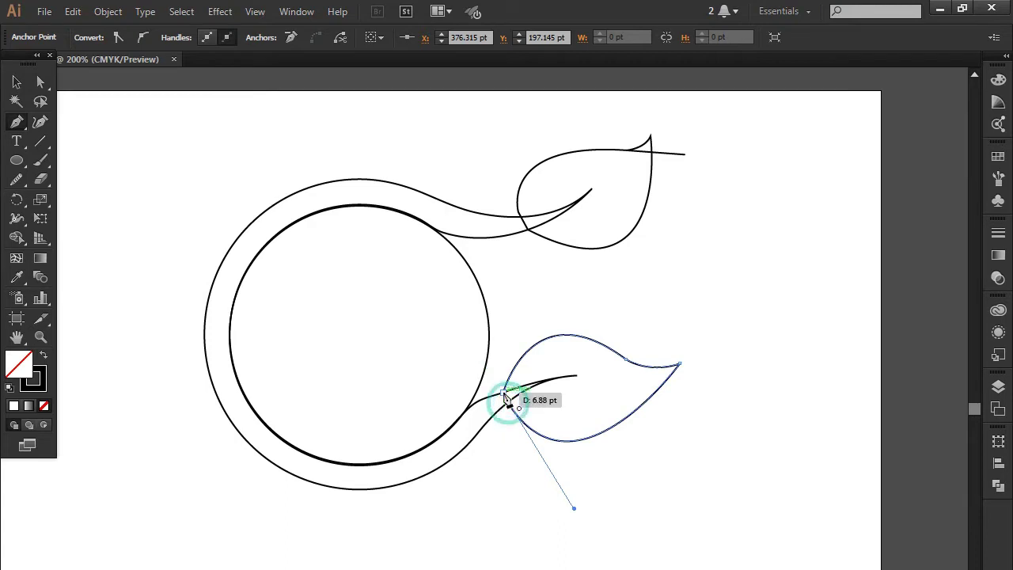
{"action": "left_click", "coordinate": [21, 79]}
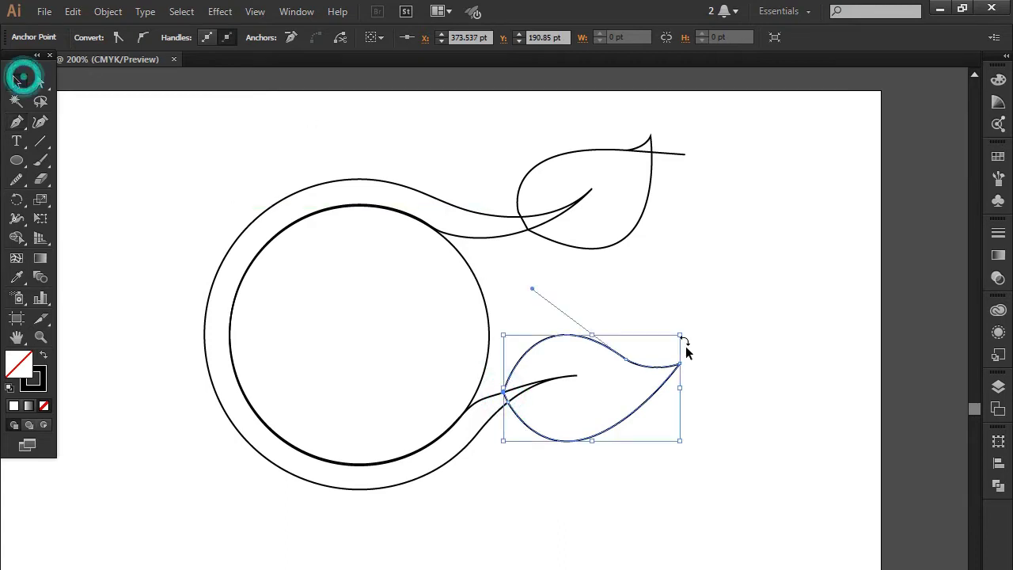
{"action": "left_click", "coordinate": [631, 298]}
{"action": "left_click", "coordinate": [506, 235]}
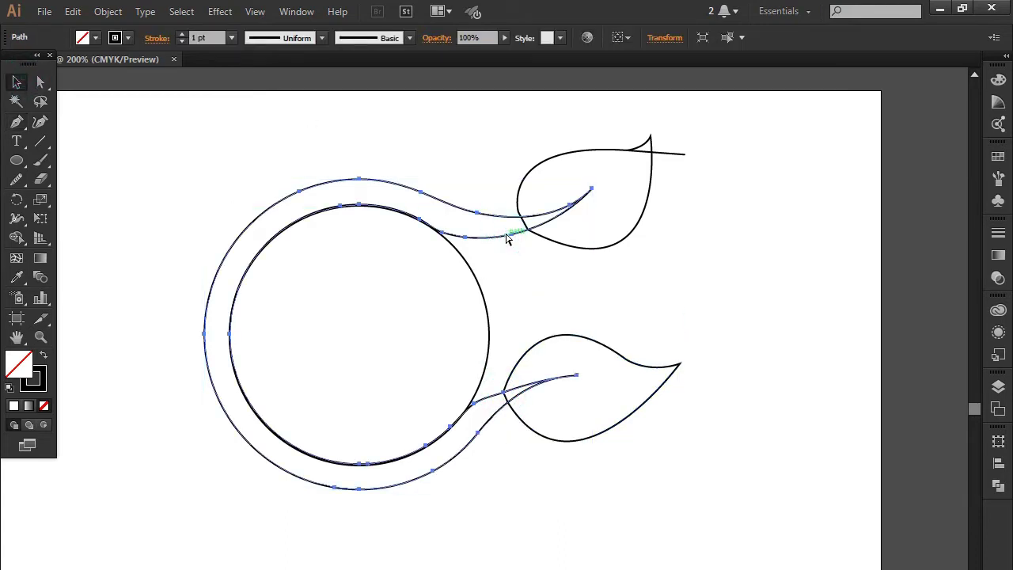
{"action": "left_click", "coordinate": [757, 325]}
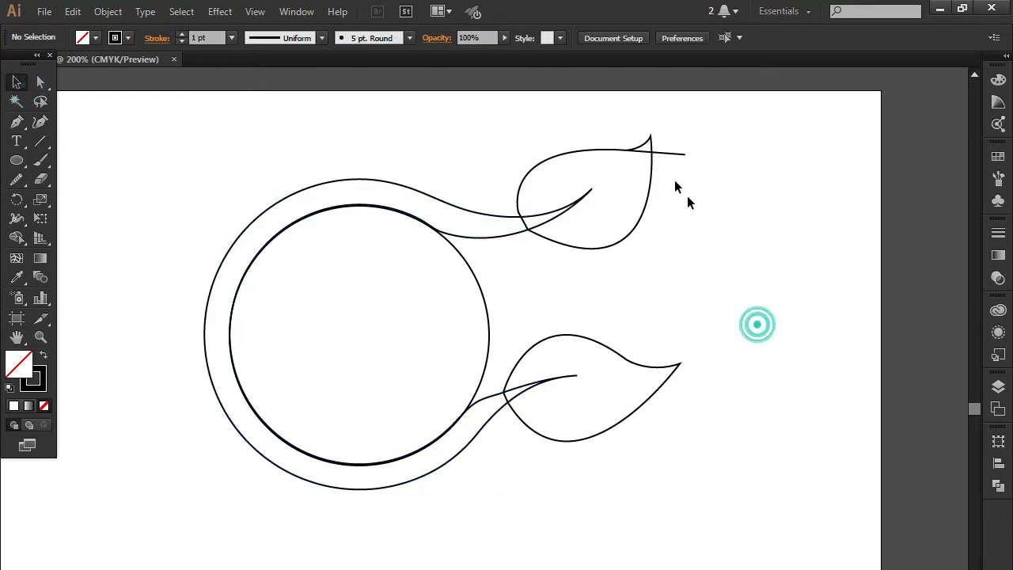
Step: Select the upper leaf and try removing the extra point at its tip, dismissing the error
{"action": "left_click", "coordinate": [685, 153]}
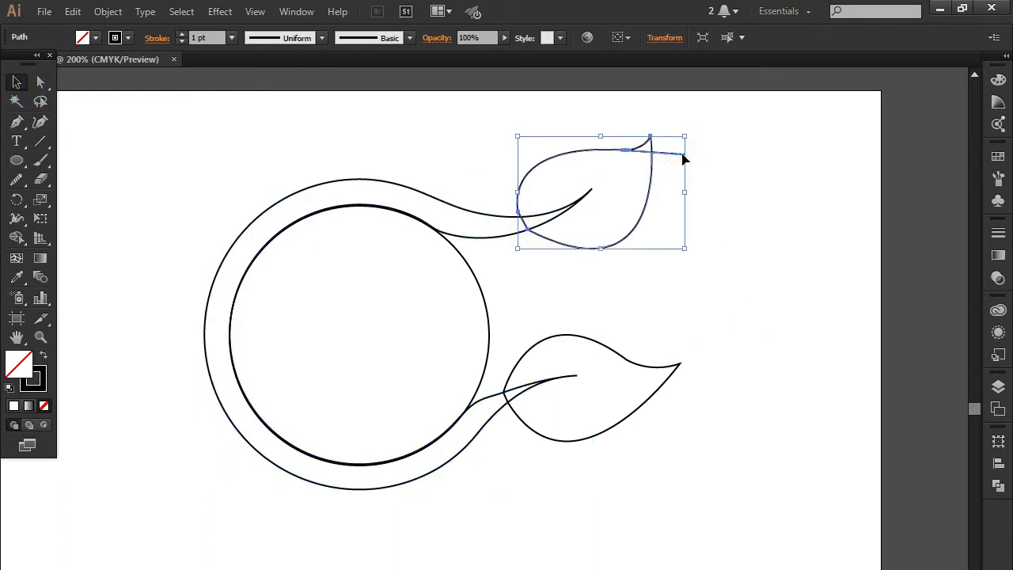
{"action": "key", "text": "p"}
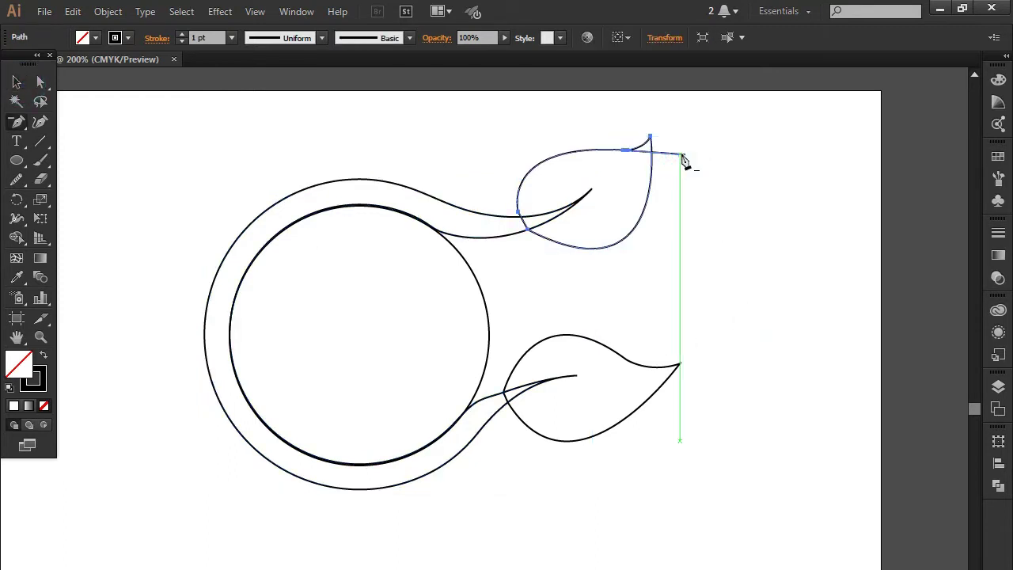
{"action": "left_click", "coordinate": [685, 157]}
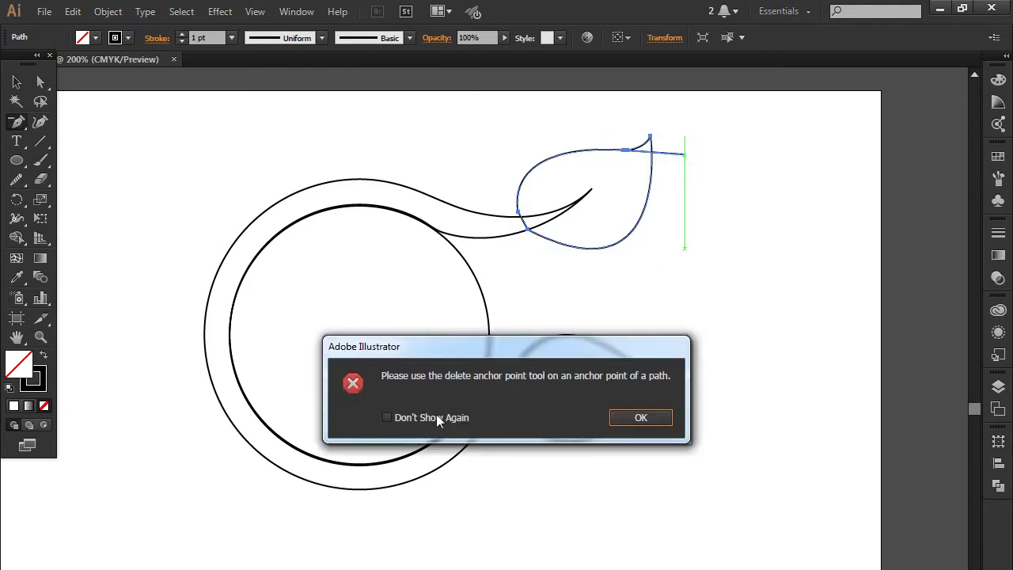
{"action": "left_click", "coordinate": [637, 419]}
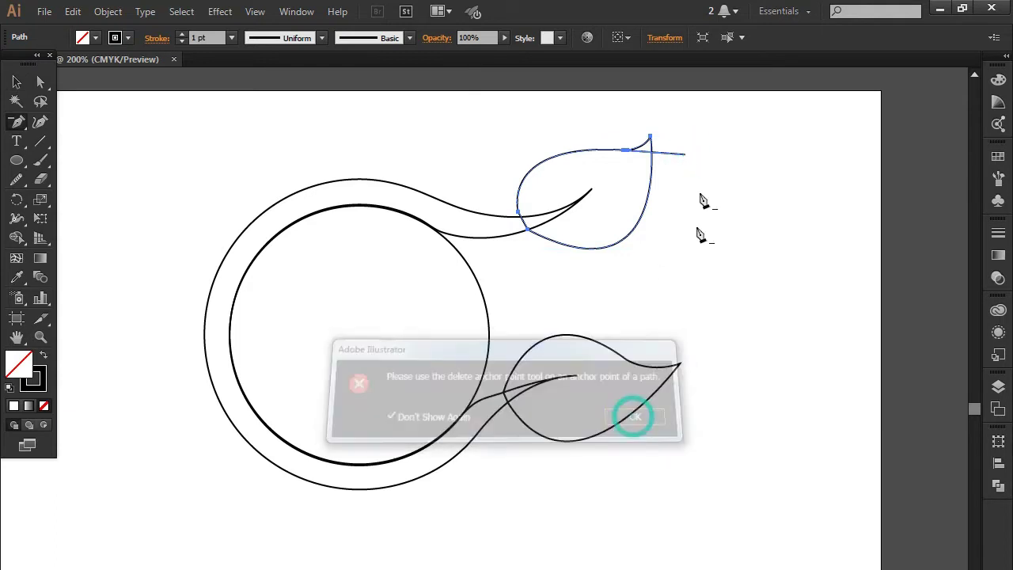
{"action": "left_click", "coordinate": [681, 154]}
{"action": "left_click", "coordinate": [669, 156]}
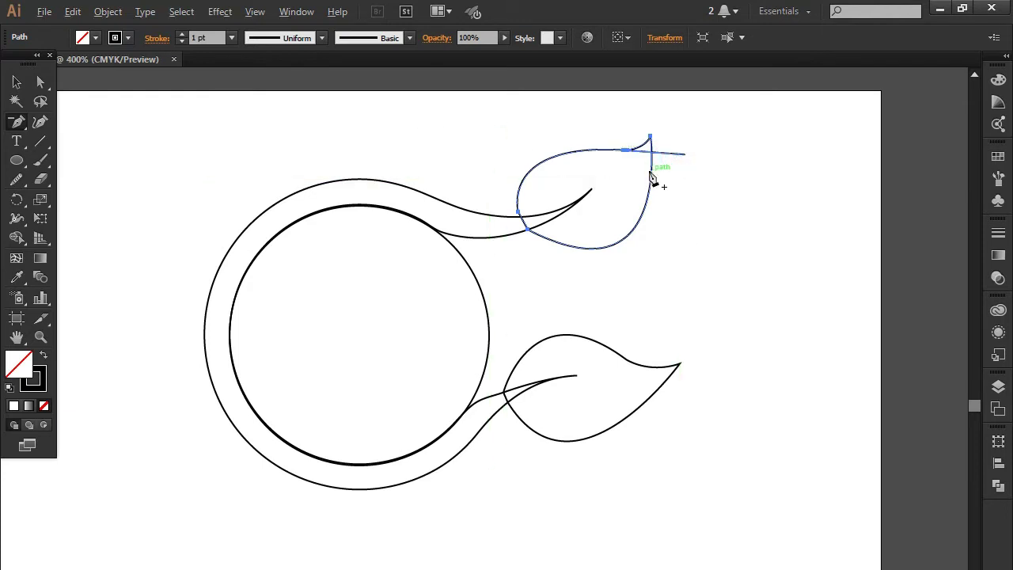
Step: Zoom into the upper leaf's tip, join its top edge there, then zoom back out
{"action": "scroll", "coordinate": [657, 181], "scroll_direction": "up", "scroll_amount": 3}
{"action": "left_click_drag", "start_coordinate": [606, 135], "coordinate": [610, 269]}
{"action": "scroll", "coordinate": [610, 269], "scroll_direction": "up", "scroll_amount": 2}
{"action": "scroll", "coordinate": [622, 260], "scroll_direction": "up", "scroll_amount": 2}
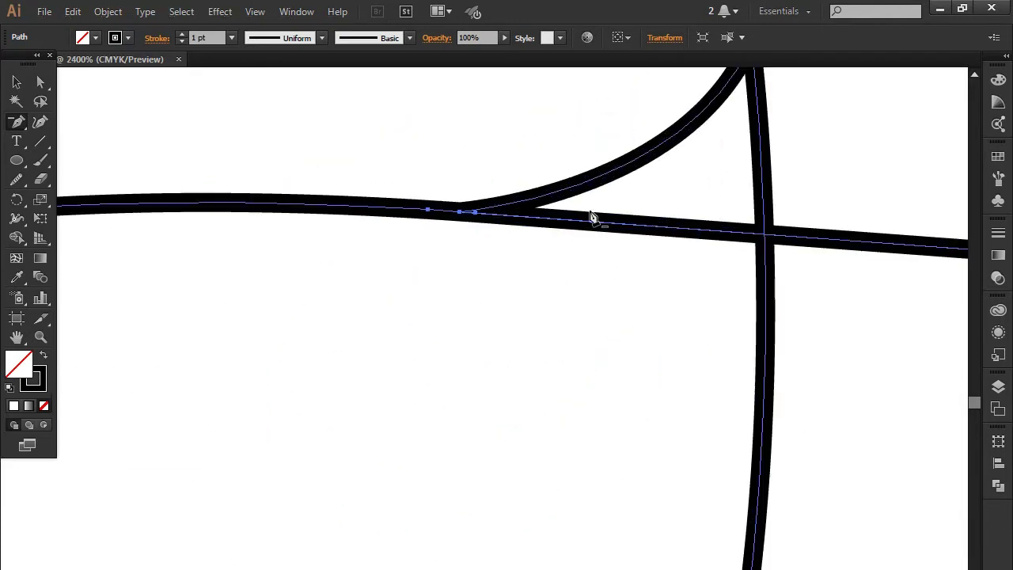
{"action": "left_click", "coordinate": [479, 215]}
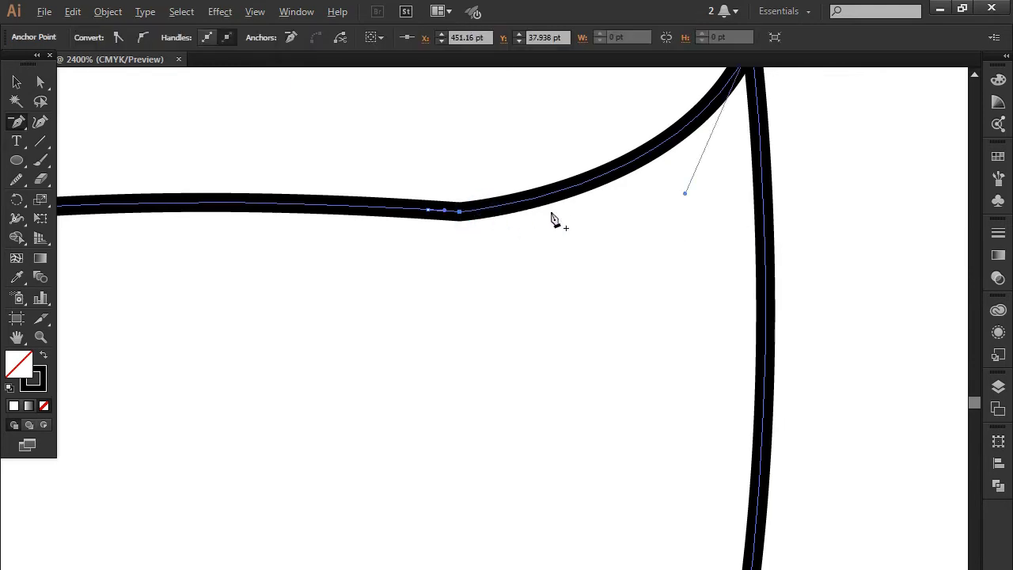
{"action": "scroll", "coordinate": [554, 229], "scroll_direction": "down", "scroll_amount": 3}
{"action": "scroll", "coordinate": [626, 220], "scroll_direction": "down", "scroll_amount": 3}
{"action": "left_click_drag", "start_coordinate": [610, 321], "coordinate": [716, 237]}
{"action": "left_click", "coordinate": [17, 82]}
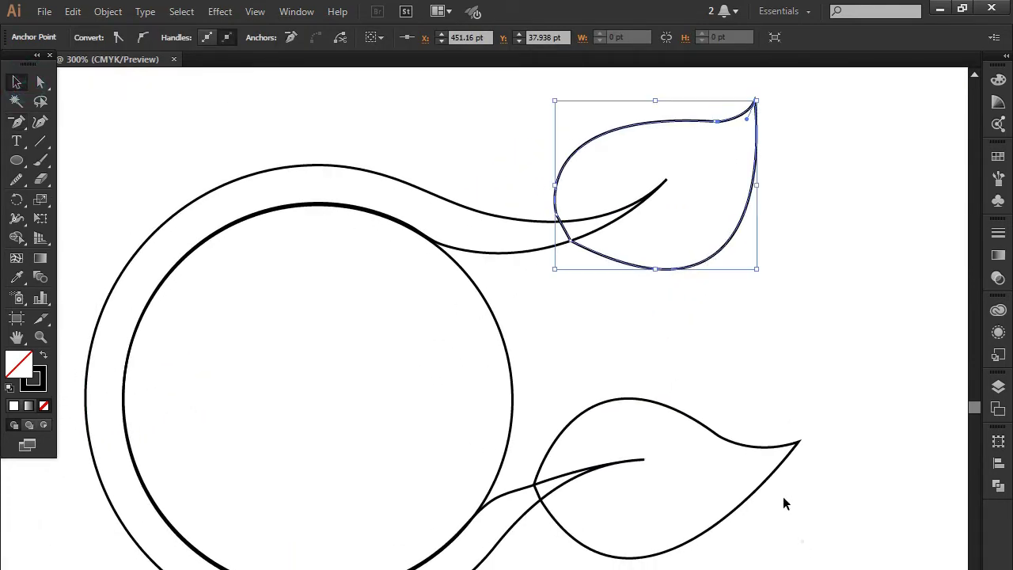
{"action": "key", "text": "ctrl+a"}
{"action": "left_click", "coordinate": [868, 307]}
{"action": "left_click_drag", "start_coordinate": [886, 493], "coordinate": [575, 190]}
{"action": "left_click", "coordinate": [998, 486]}
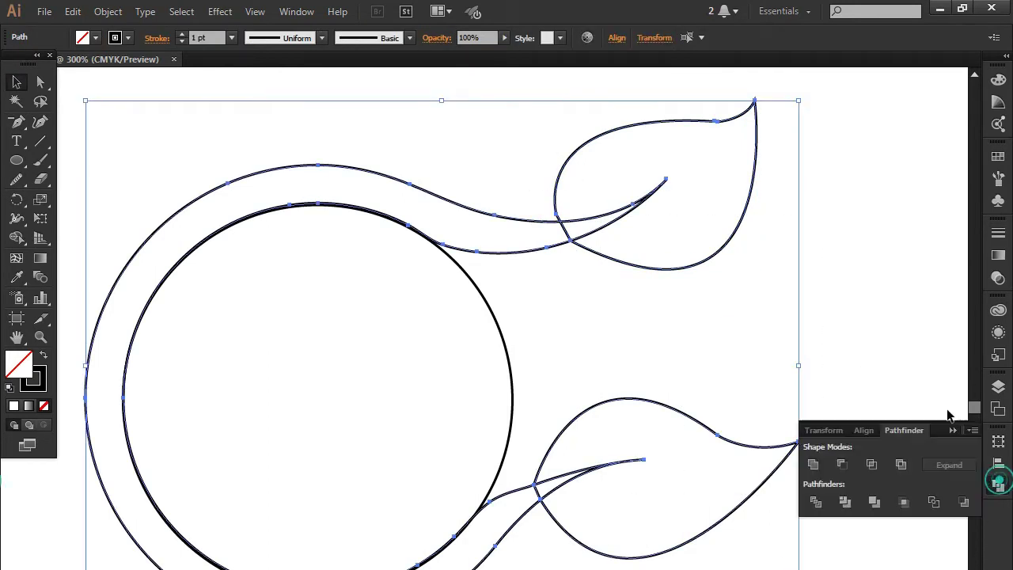
{"action": "left_click", "coordinate": [848, 465]}
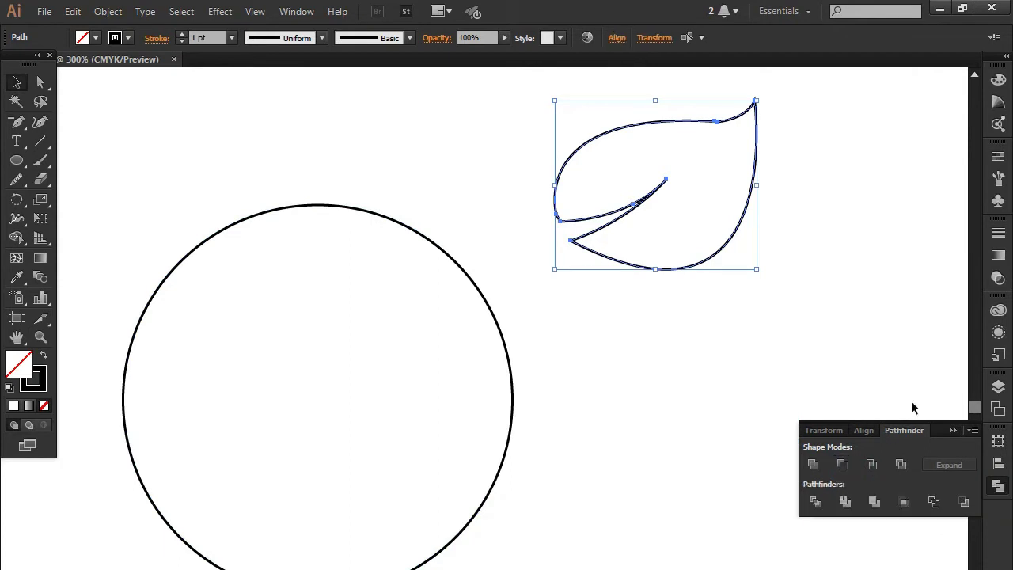
{"action": "key", "text": "ctrl+z"}
{"action": "left_click", "coordinate": [956, 430]}
{"action": "left_click", "coordinate": [819, 252]}
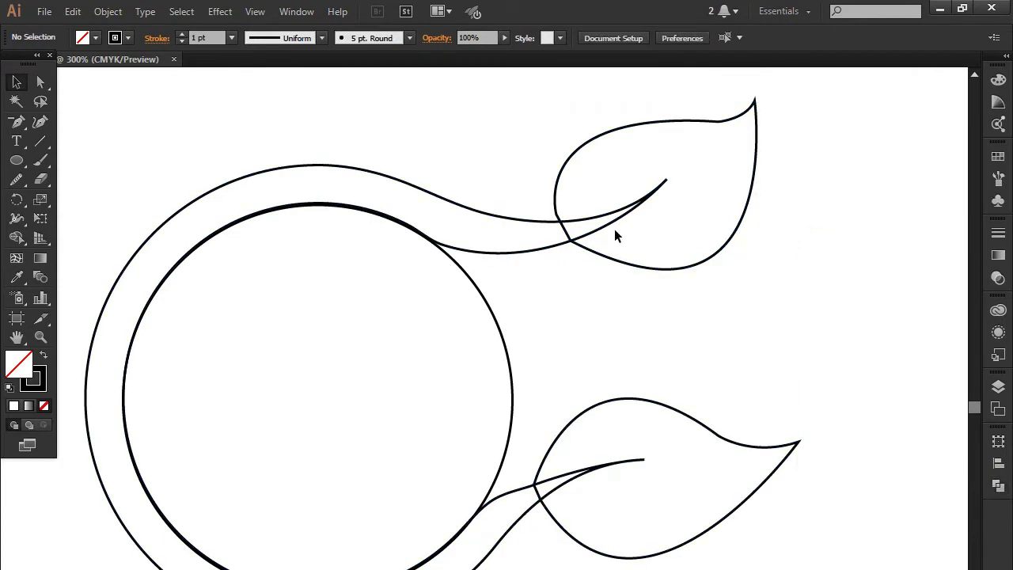
{"action": "left_click", "coordinate": [632, 264]}
{"action": "left_click", "coordinate": [742, 444], "text": "shift"}
{"action": "key", "text": "a"}
{"action": "key", "text": "v"}
{"action": "left_click", "coordinate": [514, 250]}
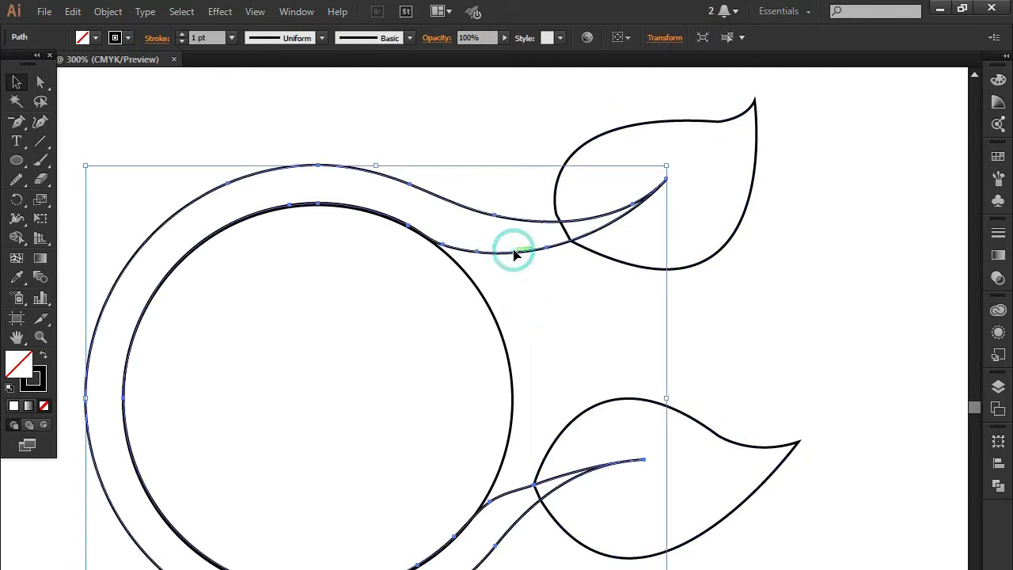
{"action": "left_click_drag", "start_coordinate": [736, 316], "coordinate": [554, 204]}
{"action": "left_click", "coordinate": [998, 486]}
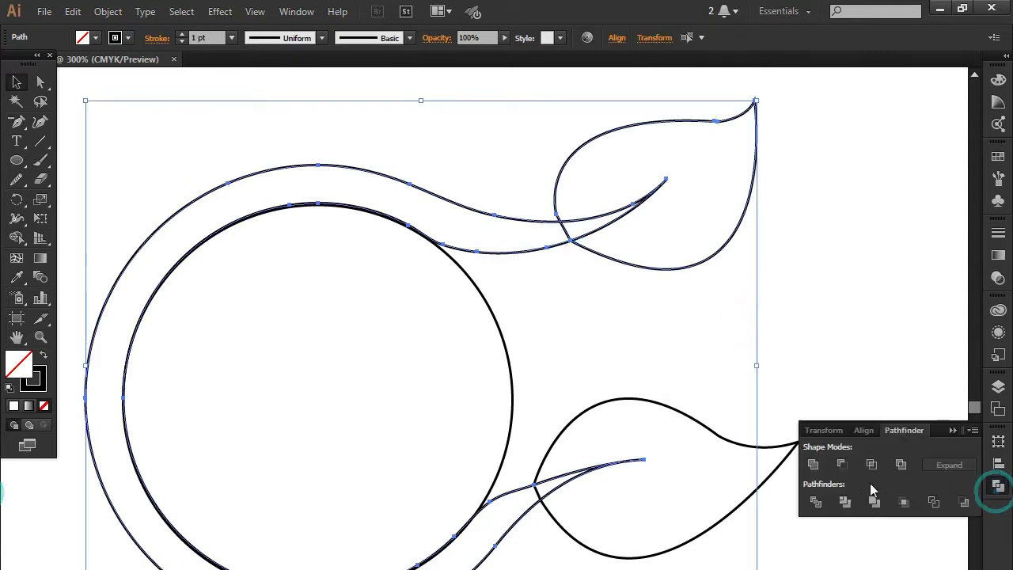
{"action": "left_click", "coordinate": [841, 464]}
{"action": "key", "text": "ctrl+z"}
{"action": "left_click", "coordinate": [953, 430]}
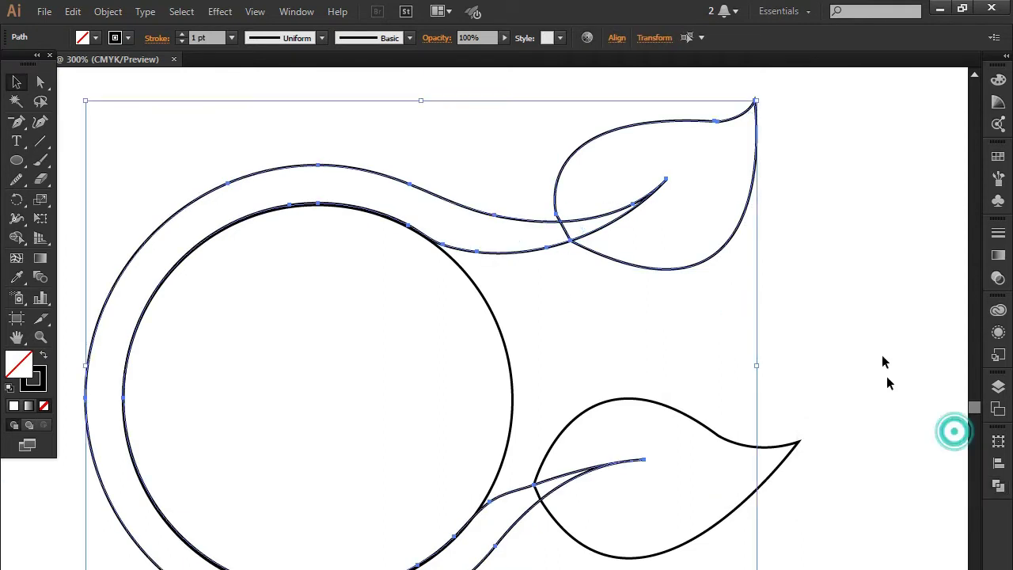
{"action": "left_click", "coordinate": [874, 342]}
{"action": "left_click", "coordinate": [615, 260]}
{"action": "key", "text": "a"}
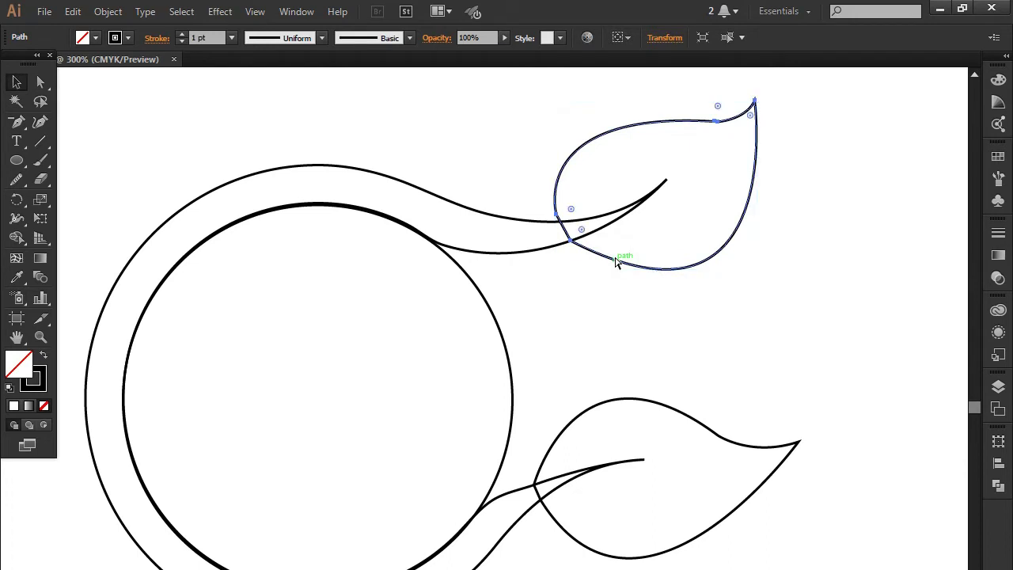
{"action": "key", "text": "v"}
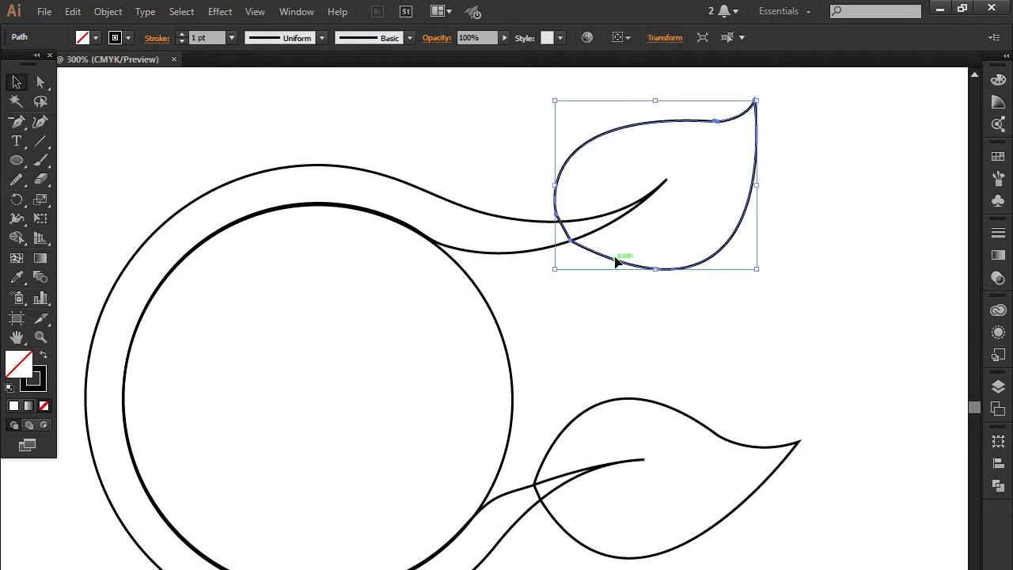
{"action": "left_click", "coordinate": [612, 224], "text": "shift"}
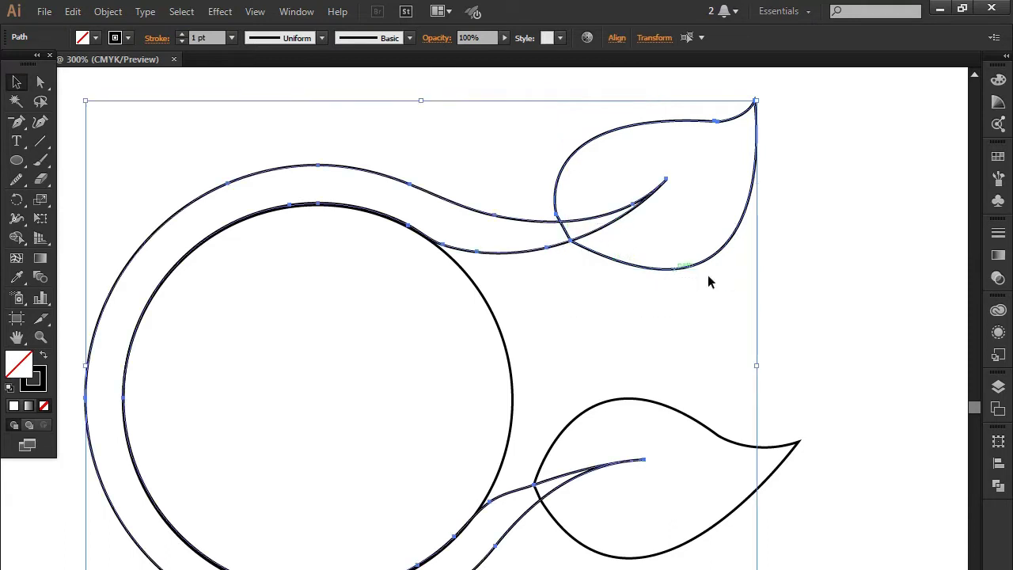
{"action": "left_click", "coordinate": [794, 250]}
{"action": "left_click_drag", "start_coordinate": [714, 300], "coordinate": [477, 113]}
{"action": "left_click", "coordinate": [780, 285]}
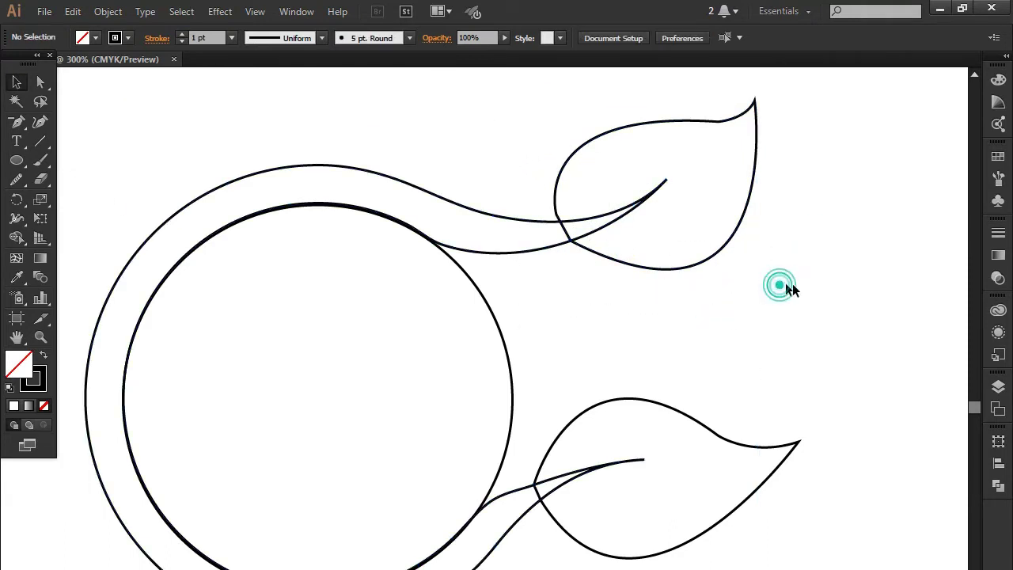
{"action": "left_click_drag", "start_coordinate": [751, 299], "coordinate": [527, 130]}
{"action": "left_click", "coordinate": [897, 313]}
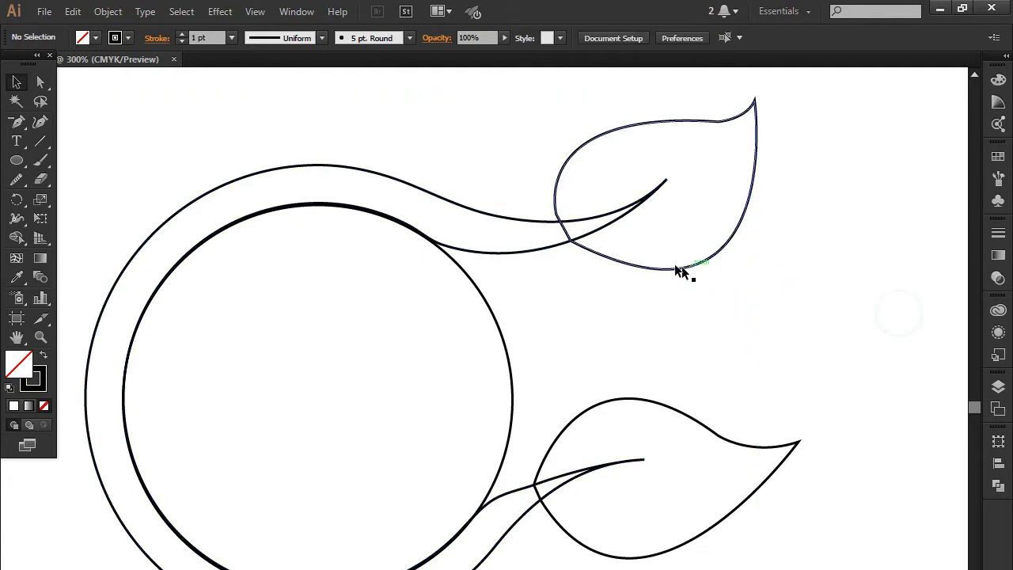
Step: Draw a sliver shape along the stem where it enters the upper leaf
{"action": "left_click", "coordinate": [584, 213], "text": "ctrl"}
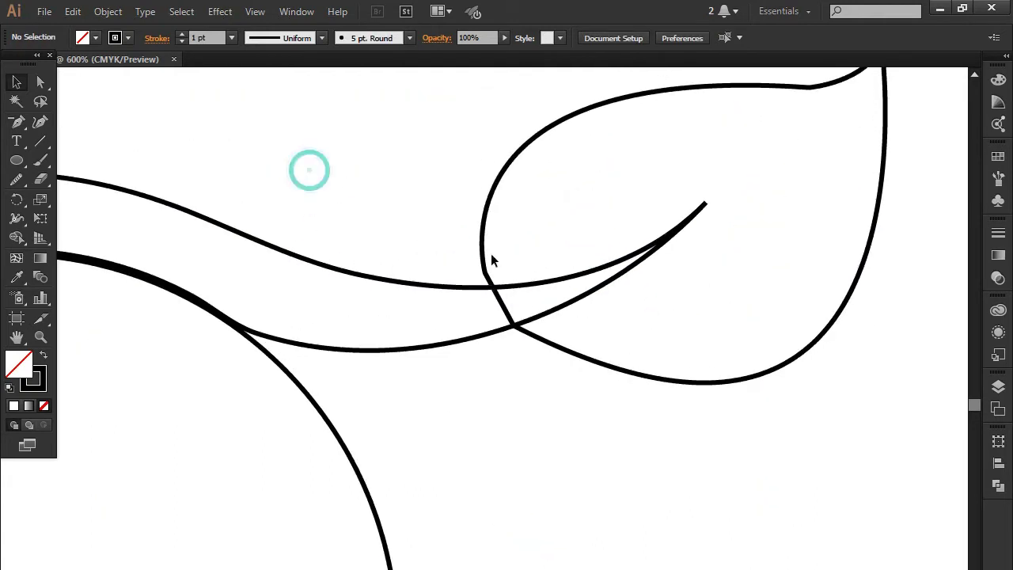
{"action": "left_click_drag", "start_coordinate": [482, 258], "coordinate": [475, 267]}
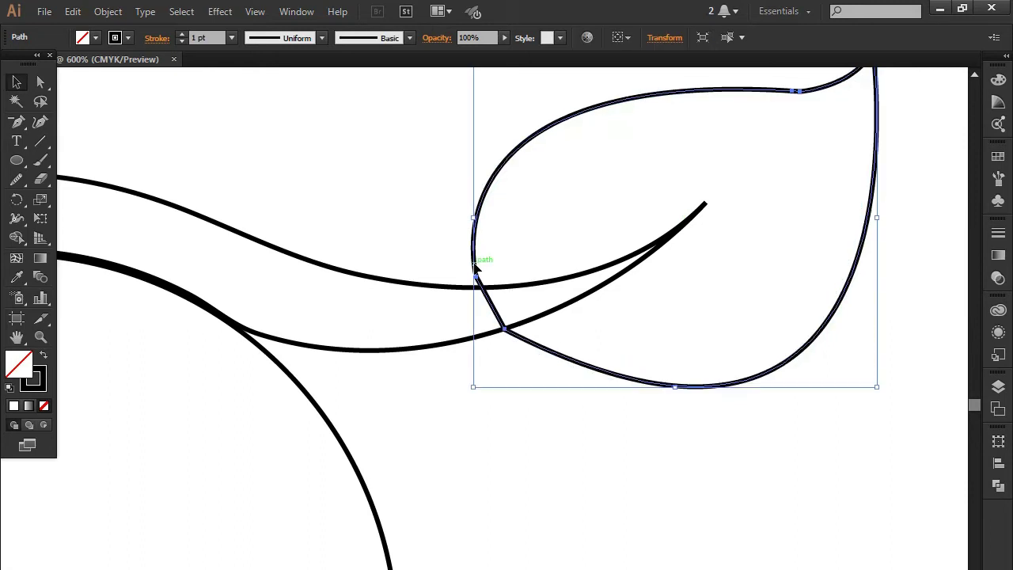
{"action": "left_click", "coordinate": [19, 121]}
{"action": "left_click", "coordinate": [55, 122]}
{"action": "left_click", "coordinate": [473, 287]}
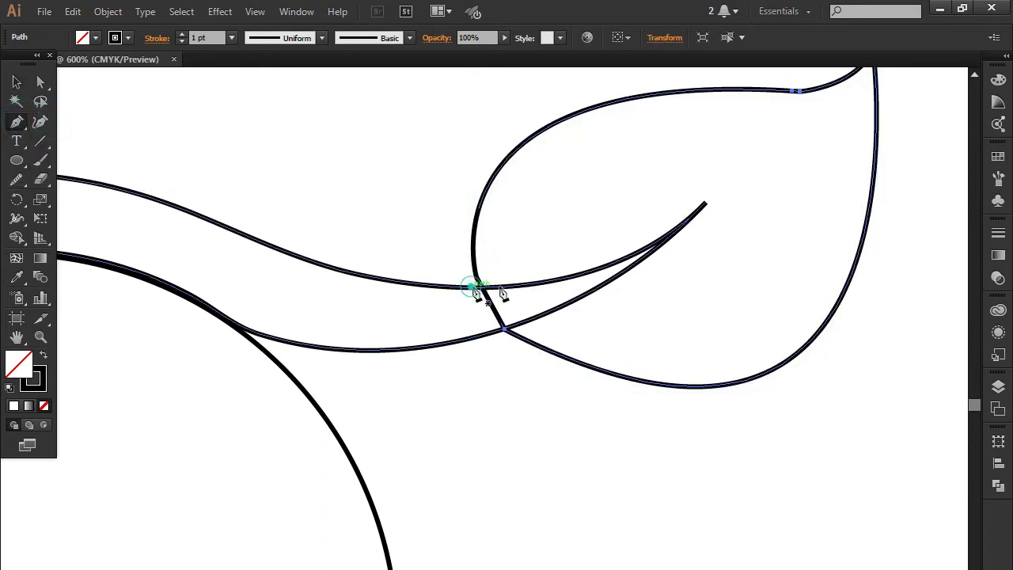
{"action": "left_click_drag", "start_coordinate": [705, 204], "coordinate": [780, 119]}
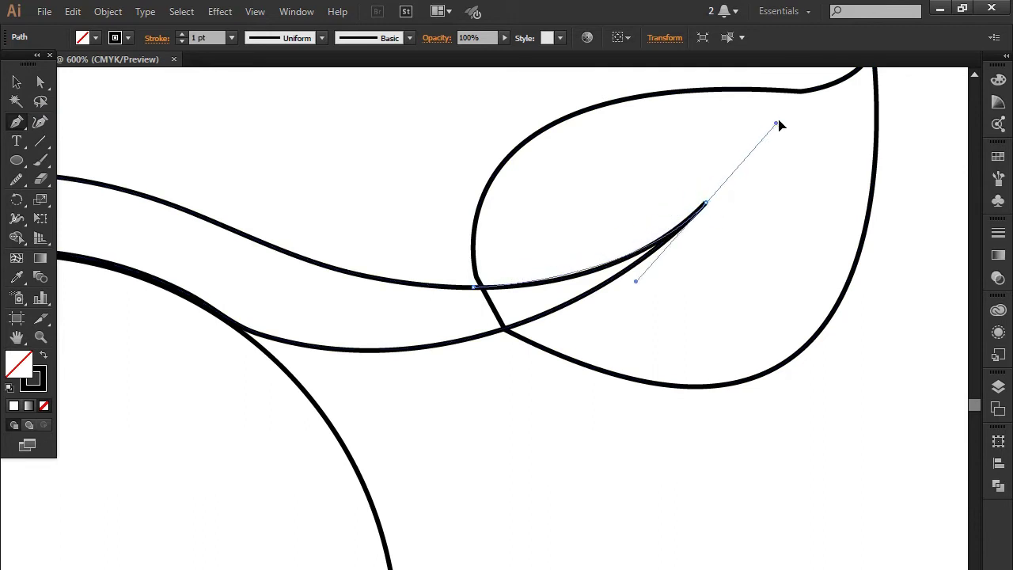
{"action": "left_click", "coordinate": [705, 204]}
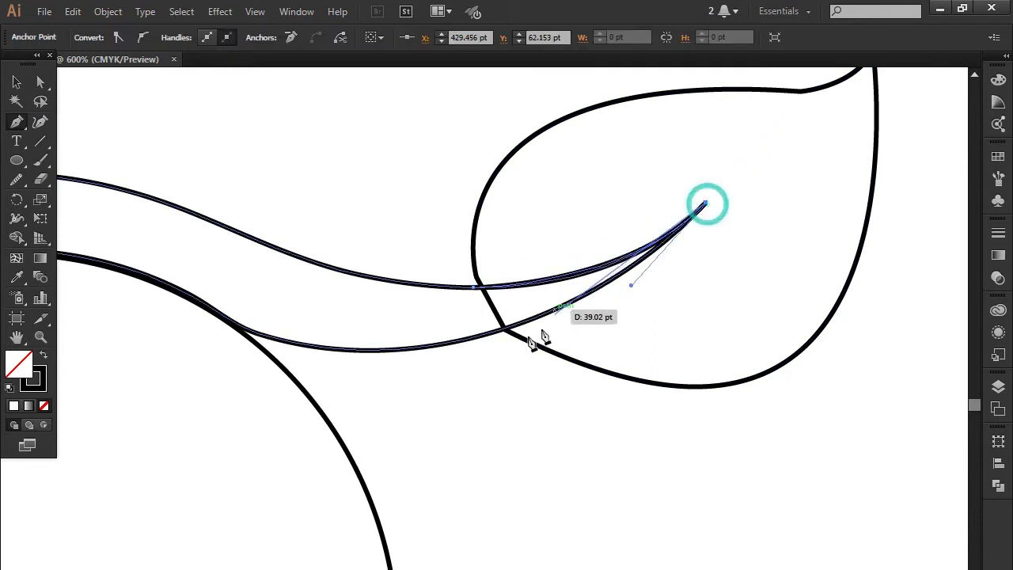
{"action": "left_click_drag", "start_coordinate": [503, 327], "coordinate": [406, 353]}
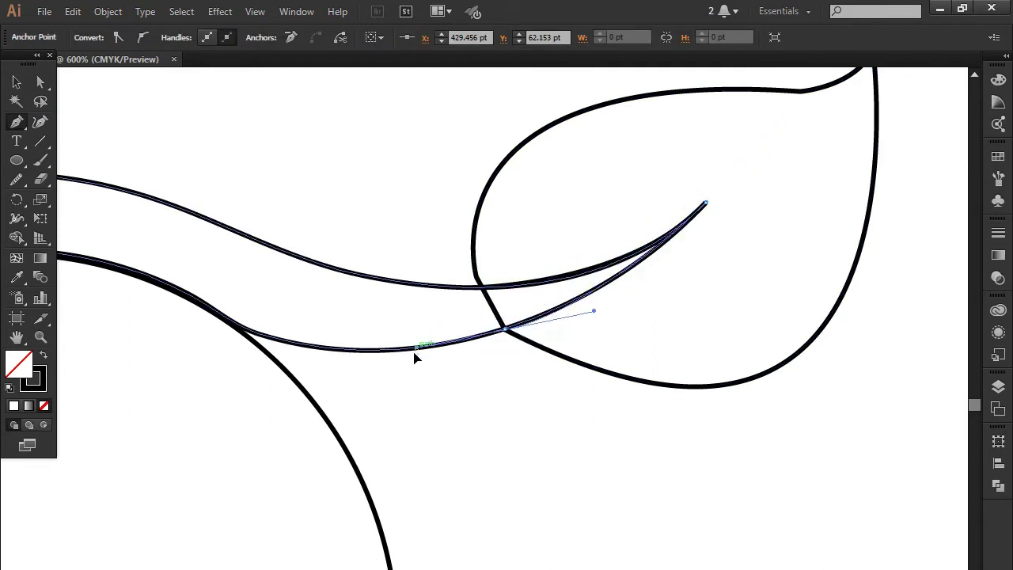
{"action": "left_click", "coordinate": [503, 328]}
{"action": "left_click_drag", "start_coordinate": [441, 296], "coordinate": [476, 292]}
Step: Subtract the sliver from the upper leaf using Pathfinder Minus Front
{"action": "key", "text": "v"}
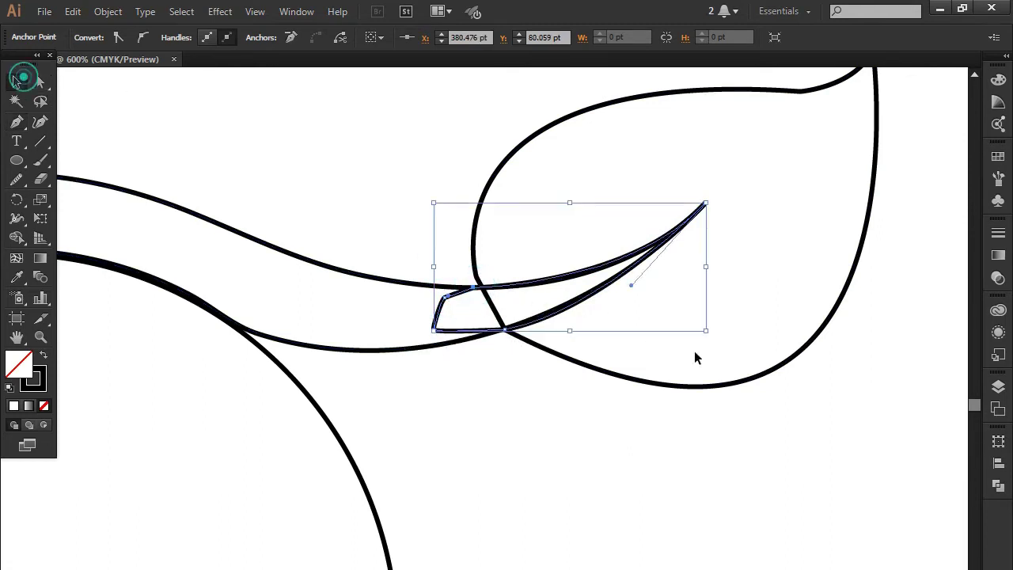
{"action": "left_click", "coordinate": [776, 368], "text": "shift"}
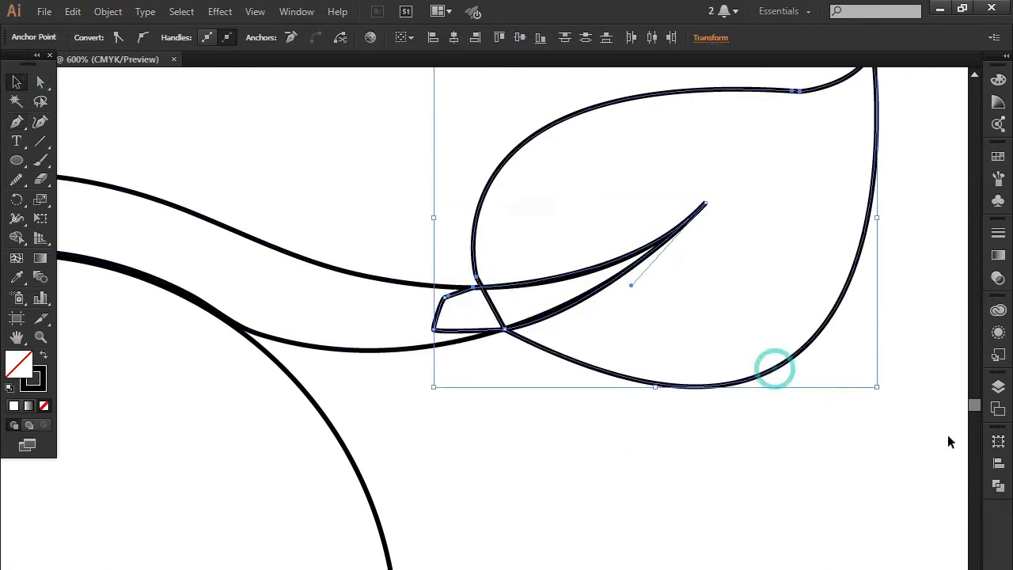
{"action": "left_click", "coordinate": [998, 486]}
{"action": "left_click", "coordinate": [843, 464]}
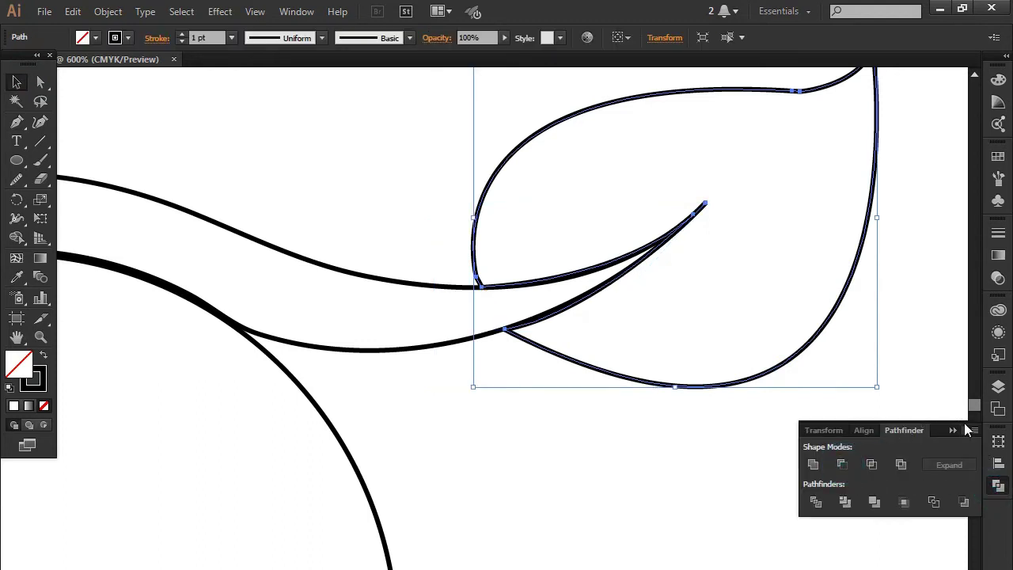
{"action": "left_click", "coordinate": [893, 380]}
{"action": "scroll", "coordinate": [720, 468], "scroll_direction": "down", "scroll_amount": 2}
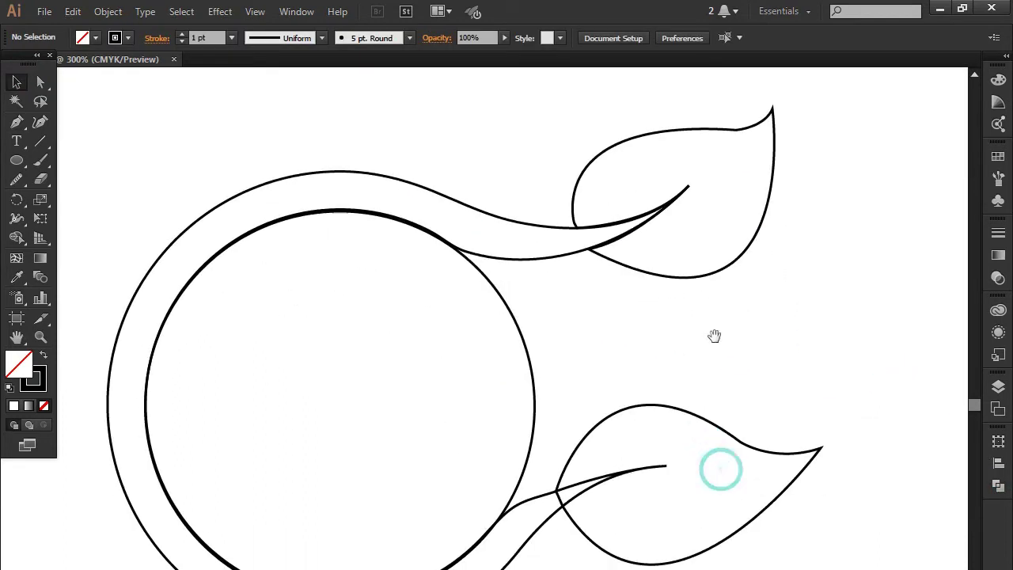
Step: Smooth the lower leaf's upper and upper-left edge
{"action": "left_click", "coordinate": [753, 276]}
{"action": "left_click", "coordinate": [724, 267]}
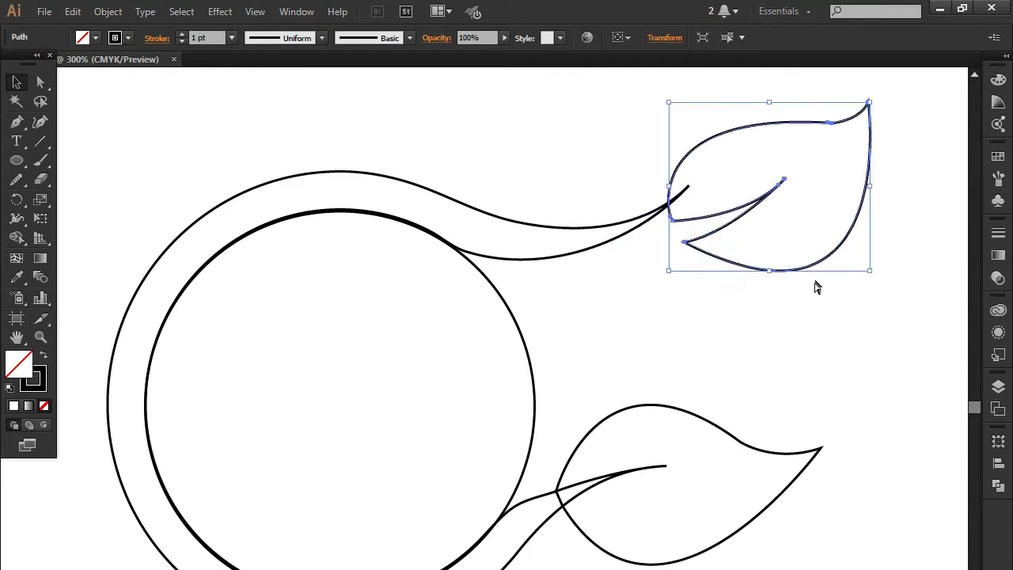
{"action": "left_click", "coordinate": [820, 382]}
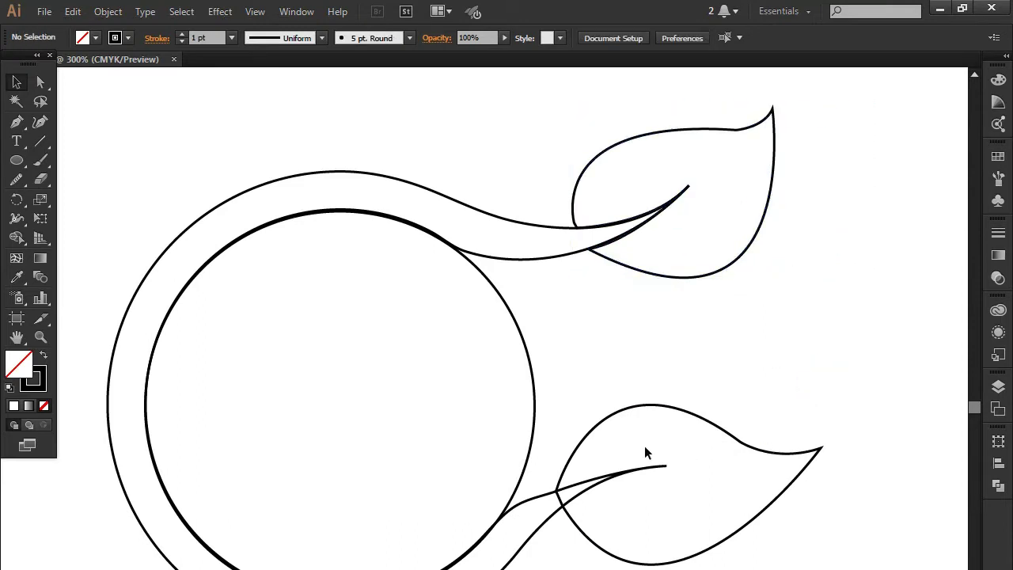
{"action": "scroll", "coordinate": [651, 448], "scroll_direction": "up", "scroll_amount": 1}
{"action": "left_click_drag", "start_coordinate": [696, 398], "coordinate": [635, 383]}
{"action": "left_click", "coordinate": [717, 425]}
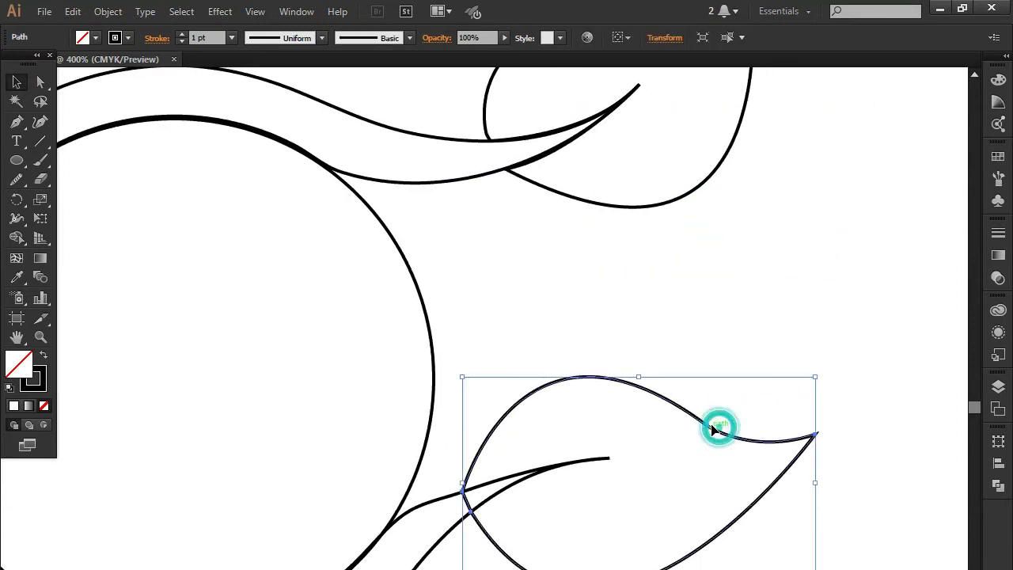
{"action": "left_click", "coordinate": [22, 176]}
{"action": "left_click_drag", "start_coordinate": [747, 434], "coordinate": [634, 389]}
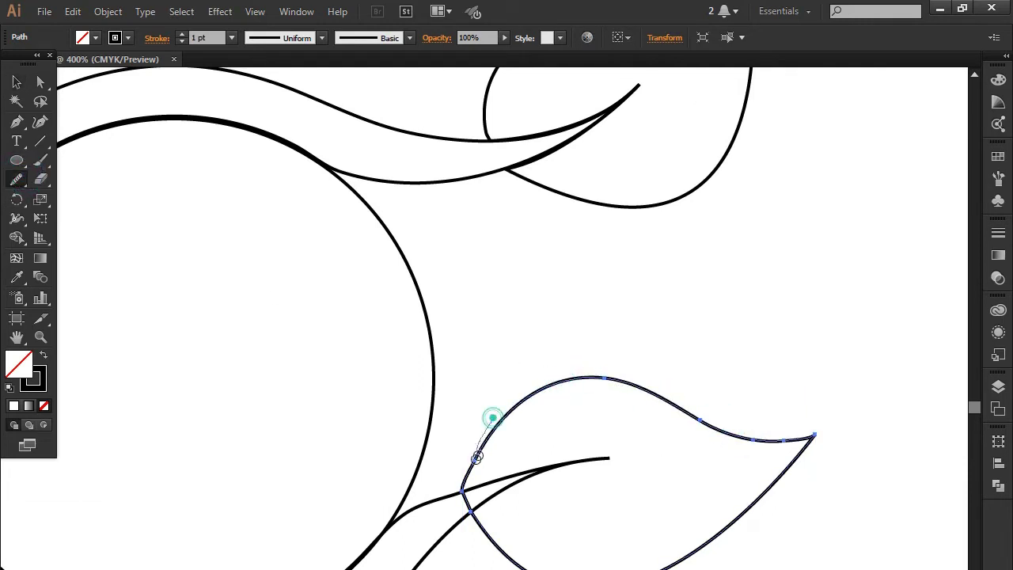
{"action": "left_click_drag", "start_coordinate": [634, 389], "coordinate": [475, 459]}
Step: Raise the lower leaf's left anchor, delete the extra upper-left anchor, and round its top curve
{"action": "left_click", "coordinate": [16, 81]}
{"action": "left_click", "coordinate": [40, 82]}
{"action": "left_click", "coordinate": [529, 292]}
{"action": "left_click_drag", "start_coordinate": [475, 460], "coordinate": [470, 431]}
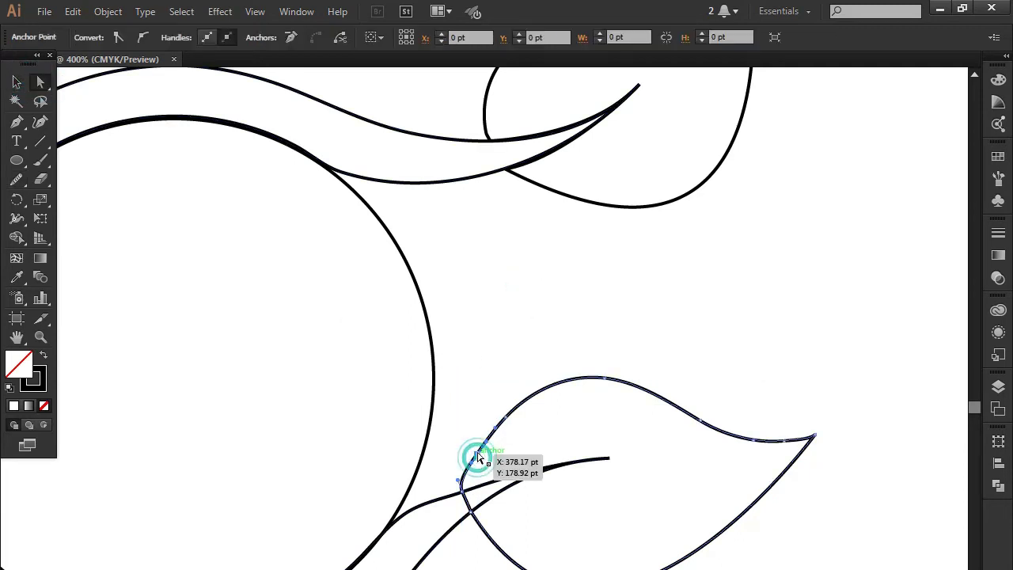
{"action": "key", "text": "p"}
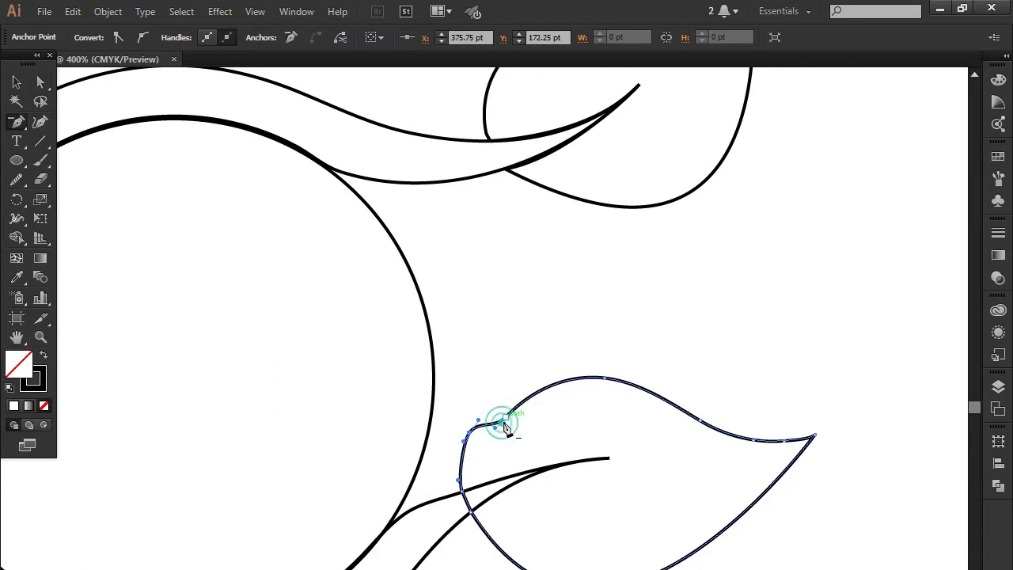
{"action": "left_click", "coordinate": [503, 427]}
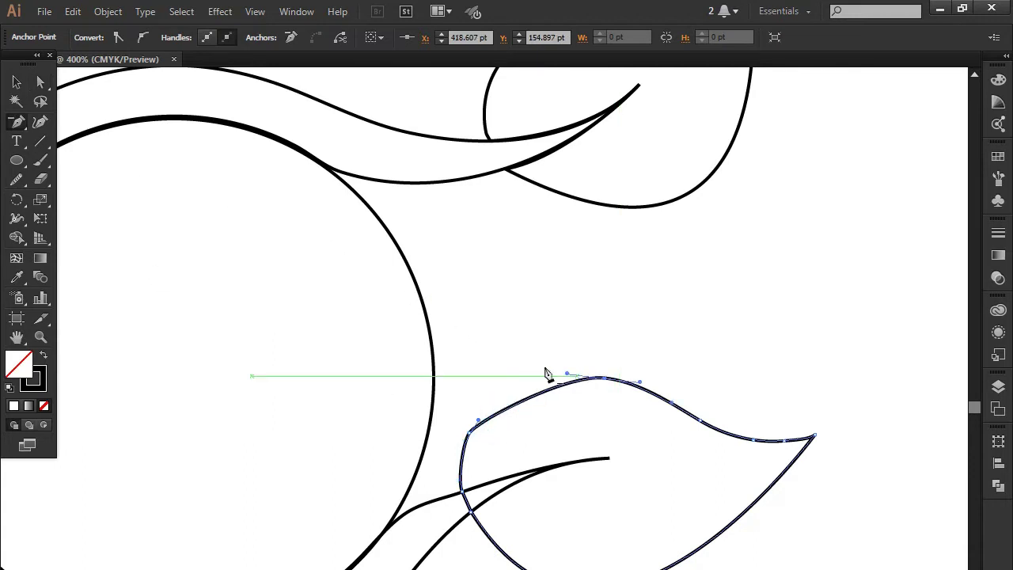
{"action": "key", "text": "a"}
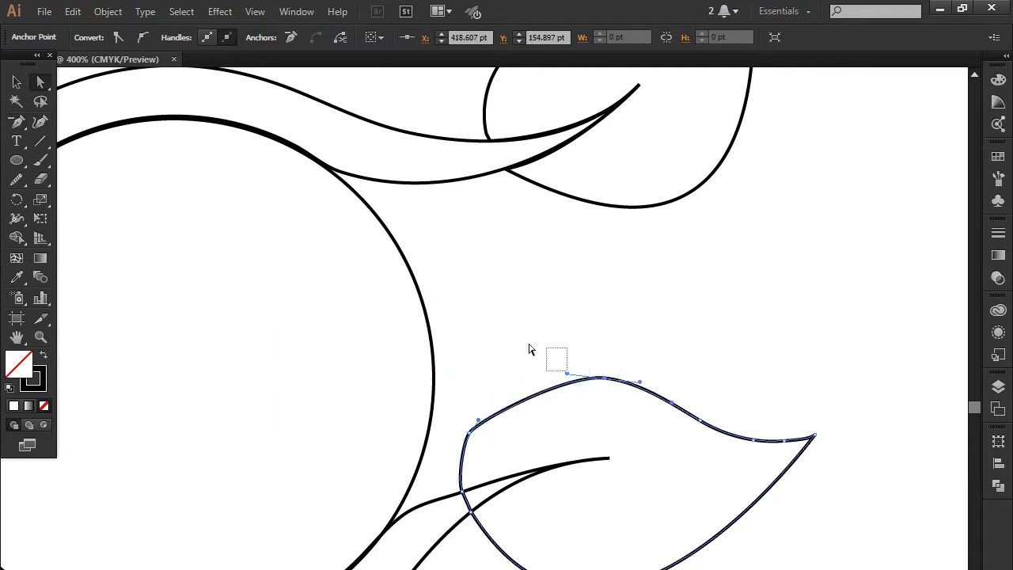
{"action": "left_click_drag", "start_coordinate": [568, 374], "coordinate": [534, 345]}
{"action": "left_click", "coordinate": [569, 378]}
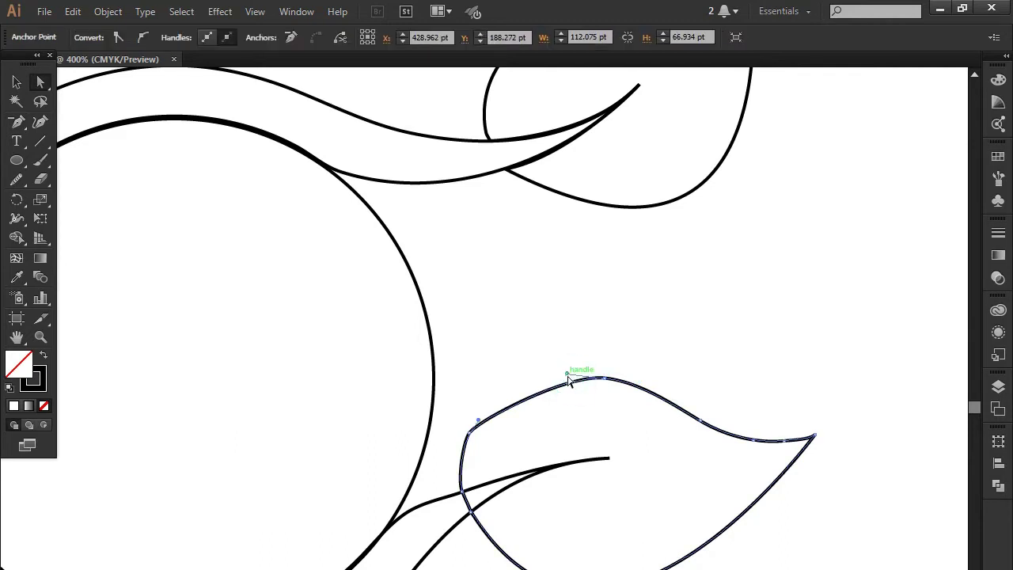
{"action": "left_click_drag", "start_coordinate": [568, 375], "coordinate": [528, 350]}
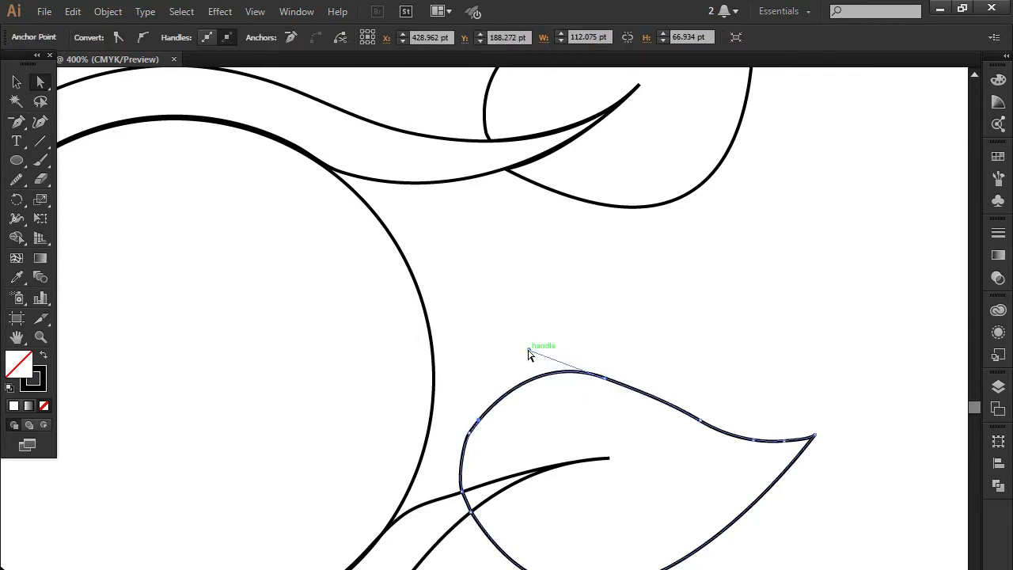
Step: Smooth the lower leaf's top and left curves again
{"action": "left_click", "coordinate": [17, 179]}
{"action": "mouse_move", "coordinate": [724, 433]}
{"action": "left_mouse_down"}
{"action": "mouse_move", "coordinate": [621, 380]}
{"action": "mouse_move", "coordinate": [493, 380]}
{"action": "left_mouse_up"}
{"action": "left_click_drag", "start_coordinate": [461, 426], "coordinate": [465, 453]}
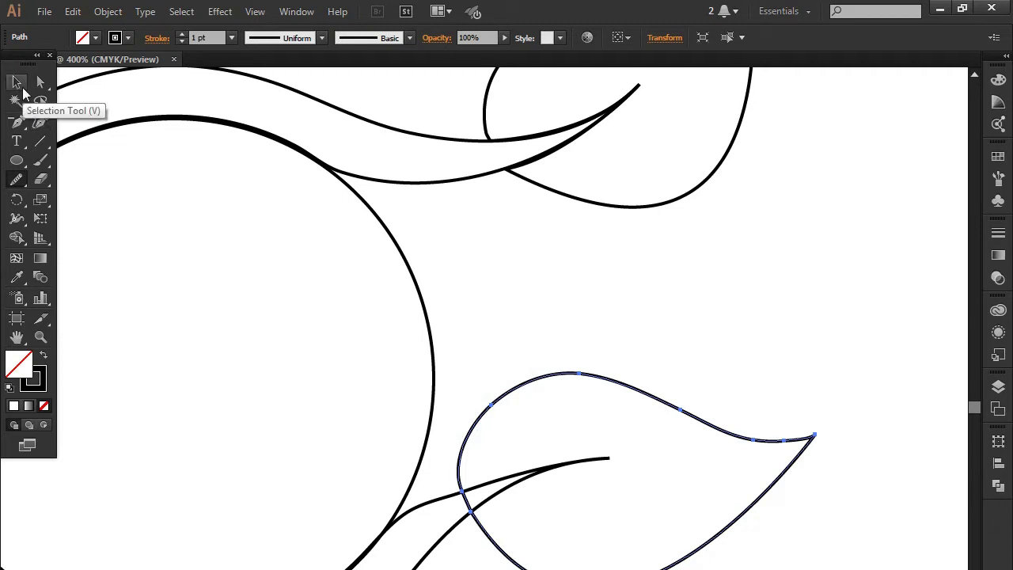
Step: Begin a pen path at the lower leaf's left edge, curving along the stem
{"action": "left_click", "coordinate": [17, 83]}
{"action": "key", "text": "p"}
{"action": "left_click", "coordinate": [460, 492]}
{"action": "mouse_move", "coordinate": [608, 460]}
{"action": "left_mouse_down"}
{"action": "mouse_move", "coordinate": [651, 466]}
{"action": "mouse_move", "coordinate": [468, 519]}
{"action": "left_mouse_up"}
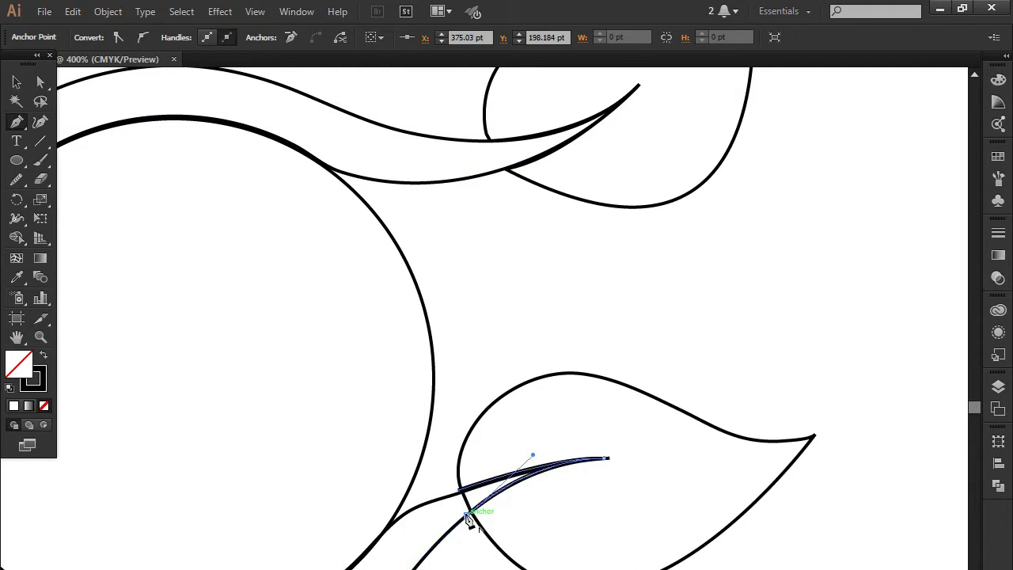
Step: Close the sliver shape, then undo an accidental Minus Front applied to every path
{"action": "left_click", "coordinate": [461, 491]}
{"action": "key", "text": "a"}
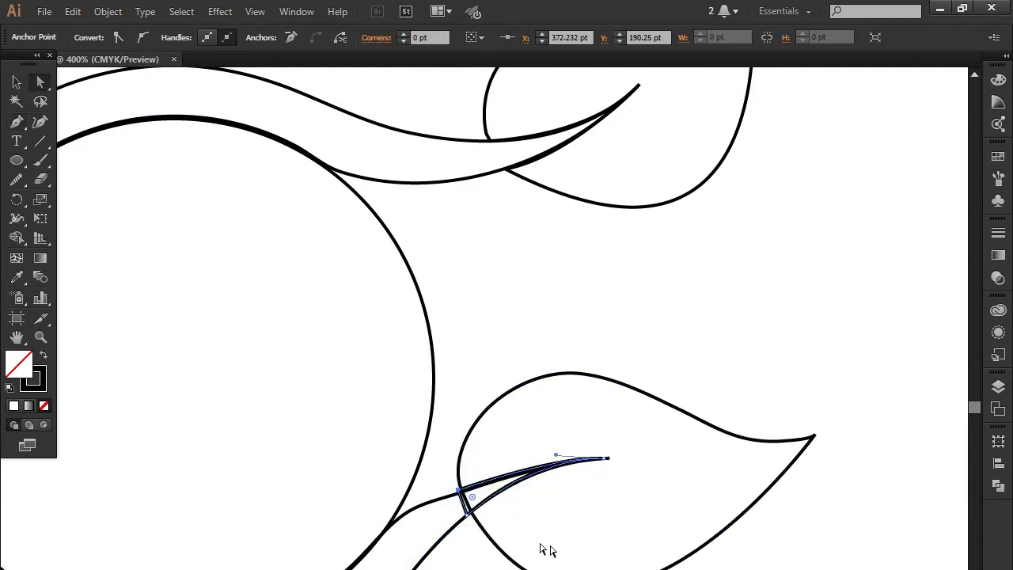
{"action": "key", "text": "ctrl+a"}
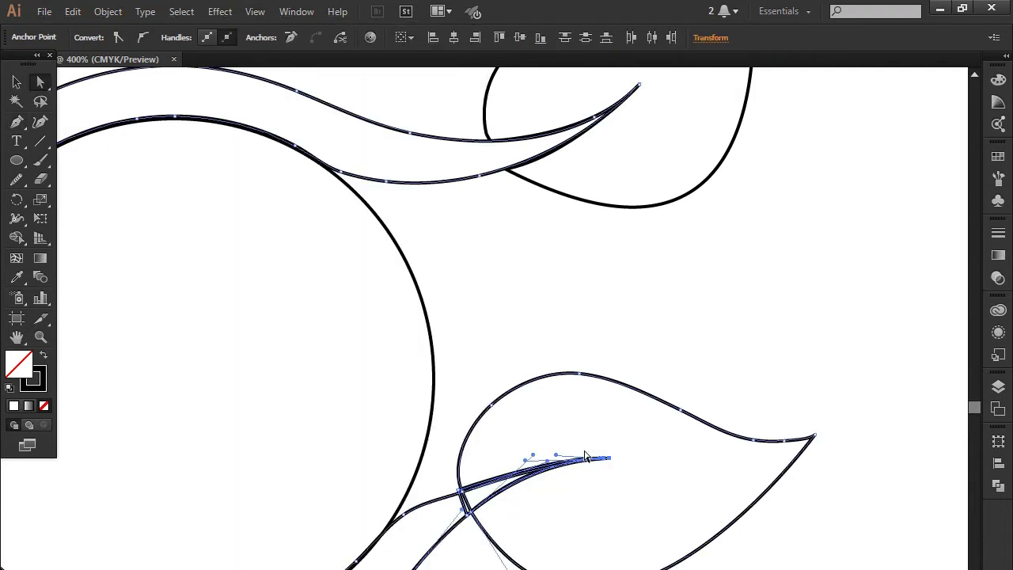
{"action": "left_click", "coordinate": [995, 484]}
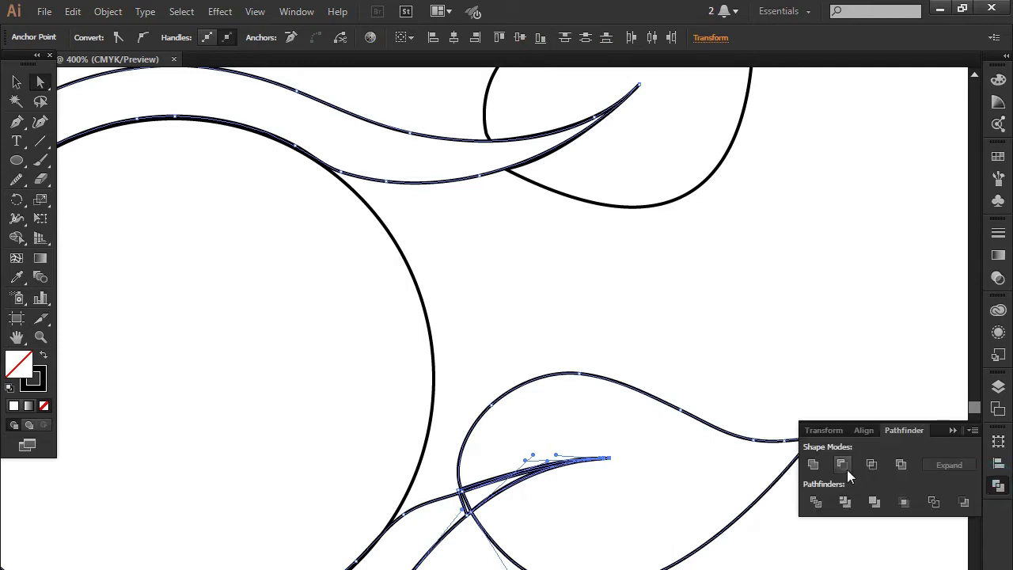
{"action": "left_click", "coordinate": [842, 464]}
{"action": "key", "text": "ctrl+z"}
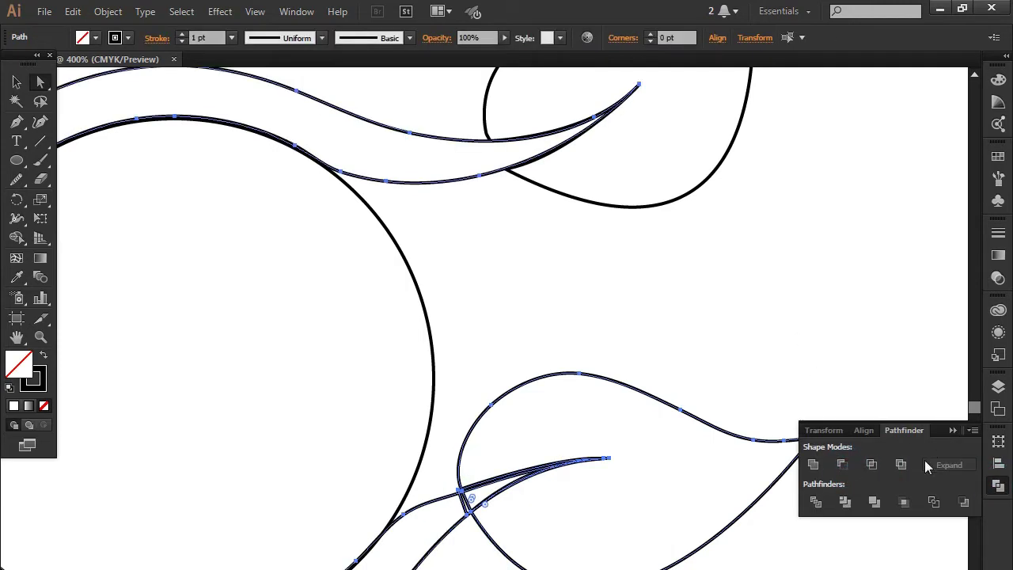
{"action": "left_click", "coordinate": [952, 431]}
{"action": "left_click", "coordinate": [850, 293]}
Step: Subtract the sliver from the lower leaf with Pathfinder Minus Front
{"action": "left_click", "coordinate": [498, 478]}
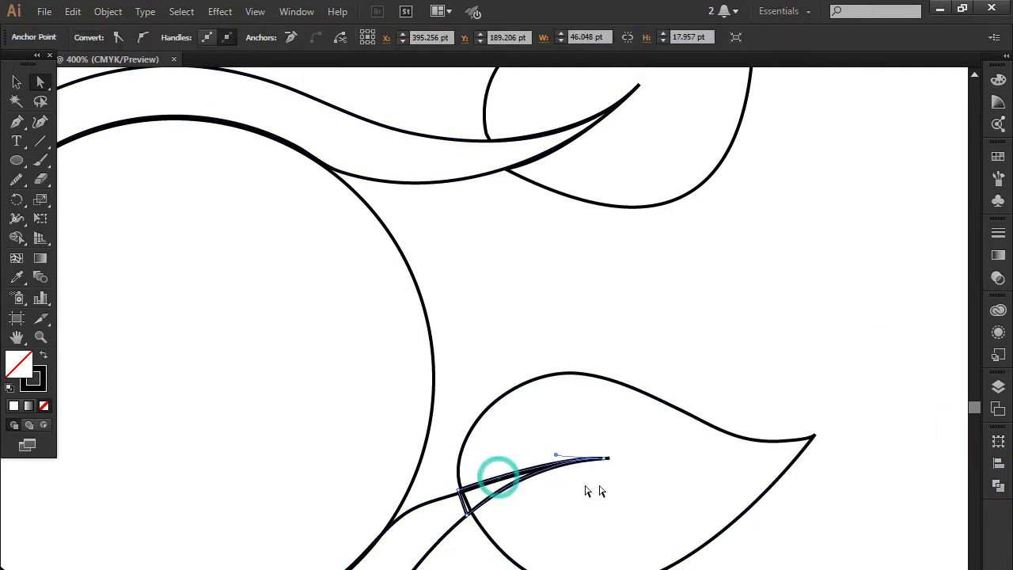
{"action": "left_click", "coordinate": [765, 440], "text": "shift"}
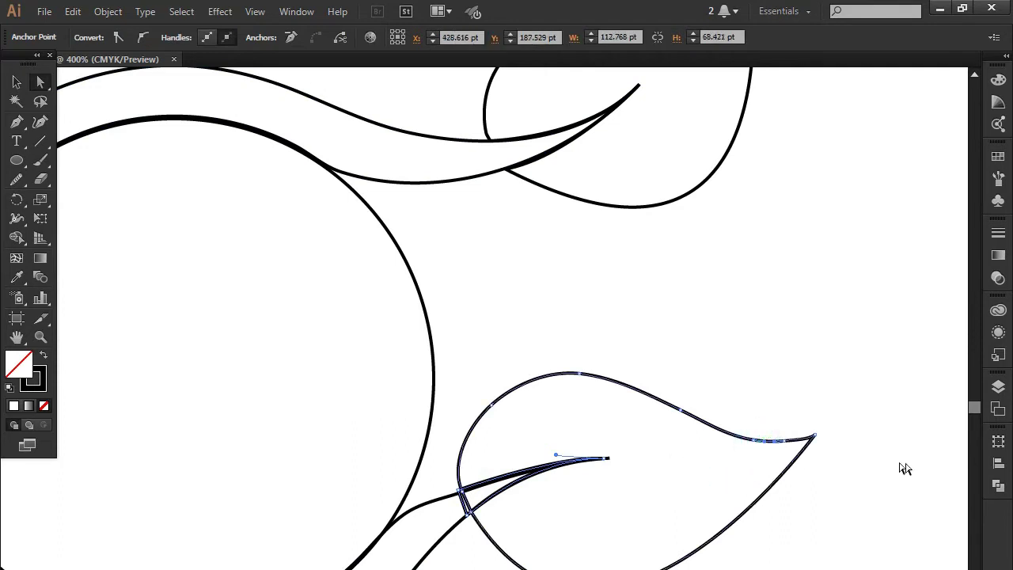
{"action": "left_click", "coordinate": [999, 486]}
{"action": "left_click", "coordinate": [842, 466]}
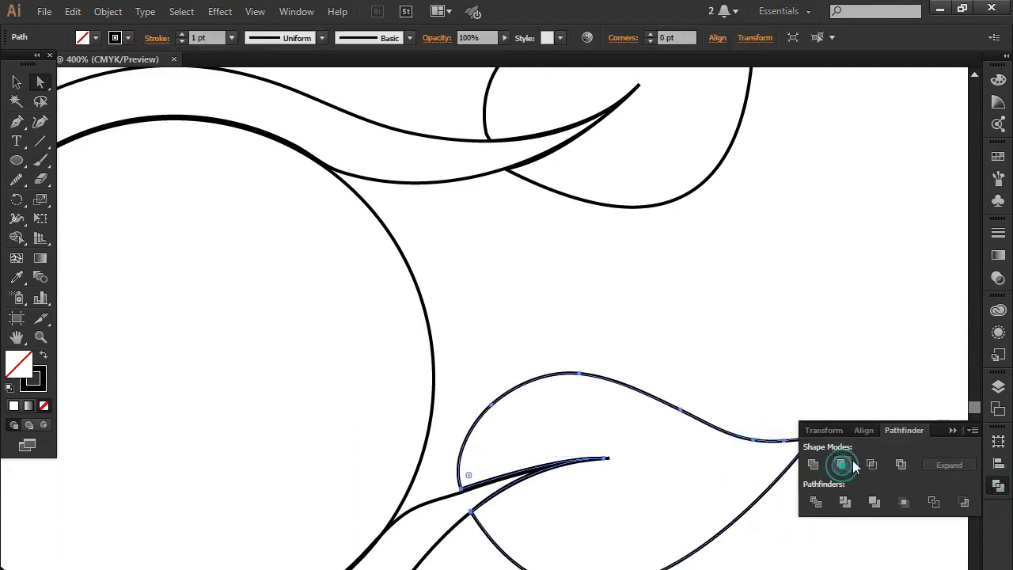
{"action": "left_click", "coordinate": [954, 428]}
{"action": "left_click", "coordinate": [821, 339]}
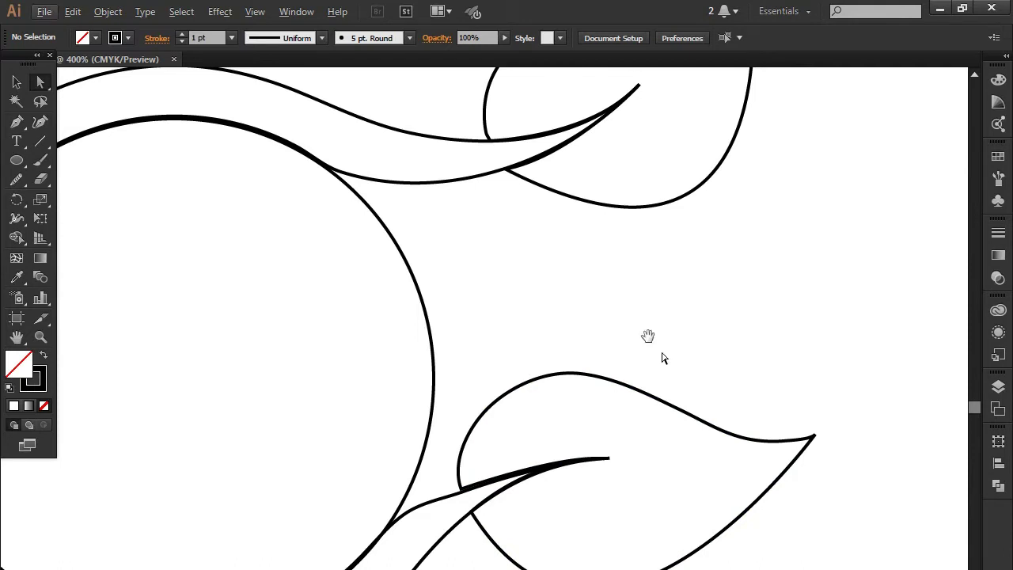
Step: Zoom out to 200% and center the whole logo in view
{"action": "left_click_drag", "start_coordinate": [644, 335], "coordinate": [778, 401]}
{"action": "key", "text": "ctrl+minus"}
{"action": "key", "text": "ctrl+minus"}
{"action": "left_click_drag", "start_coordinate": [663, 309], "coordinate": [604, 309]}
{"action": "left_click", "coordinate": [675, 269]}
{"action": "left_click", "coordinate": [17, 121]}
{"action": "left_click", "coordinate": [70, 118]}
{"action": "key", "text": "v"}
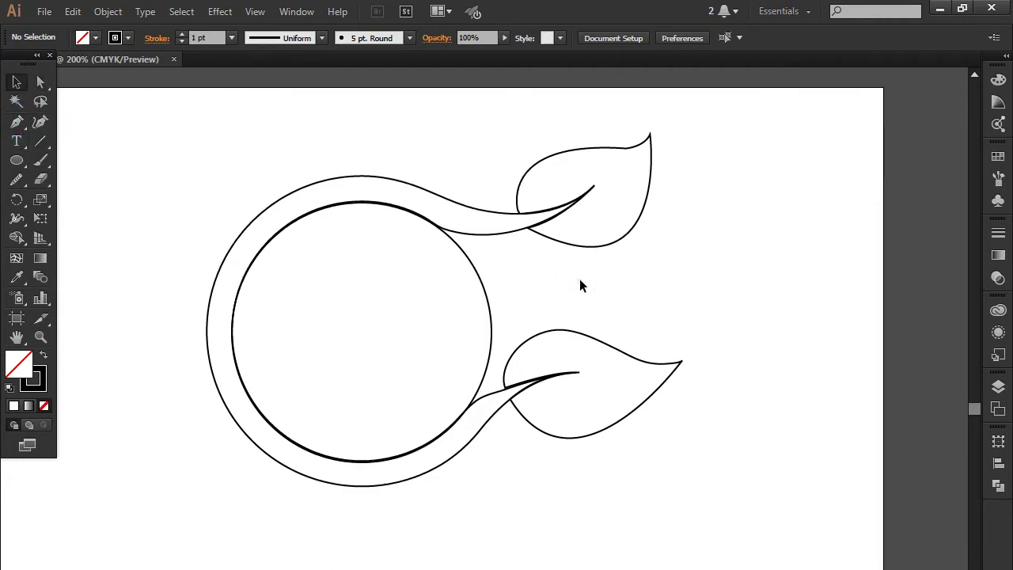
Step: Fill the inner circle with the White, Black gradient preset set to Radial
{"action": "left_click", "coordinate": [511, 232]}
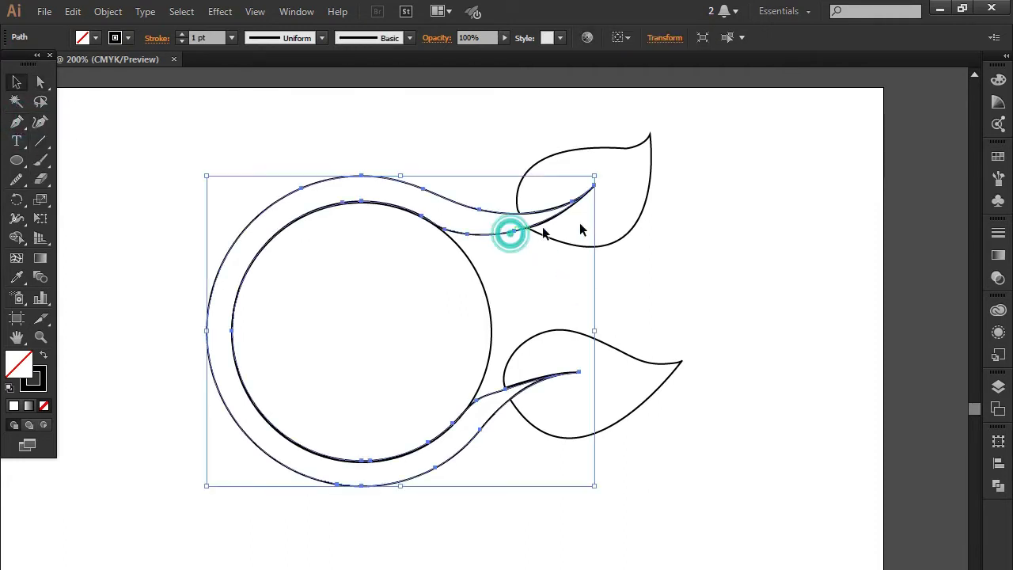
{"action": "left_click", "coordinate": [667, 258]}
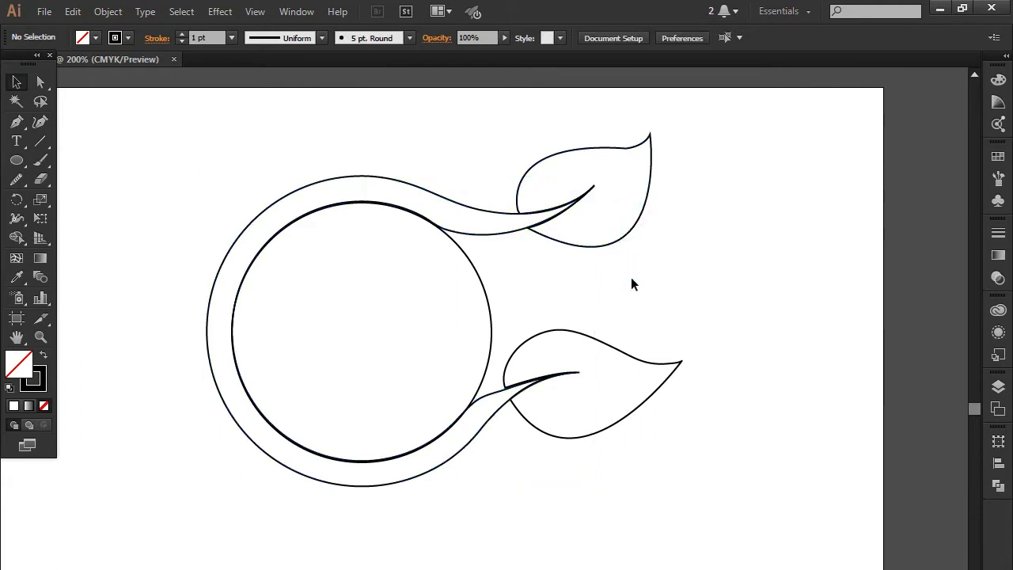
{"action": "left_click", "coordinate": [490, 306]}
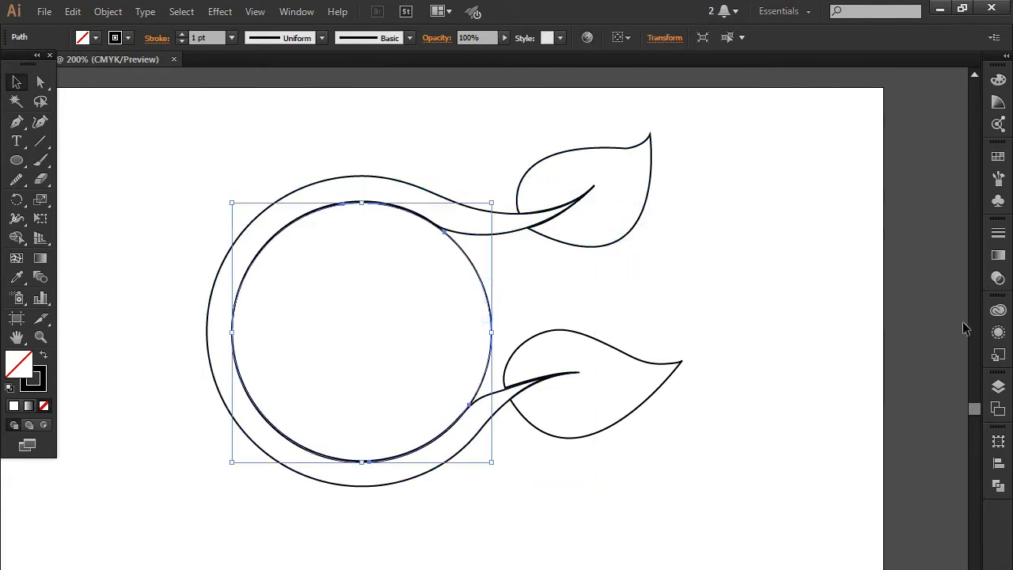
{"action": "left_click", "coordinate": [999, 255]}
{"action": "left_click", "coordinate": [819, 246]}
{"action": "left_click", "coordinate": [750, 280]}
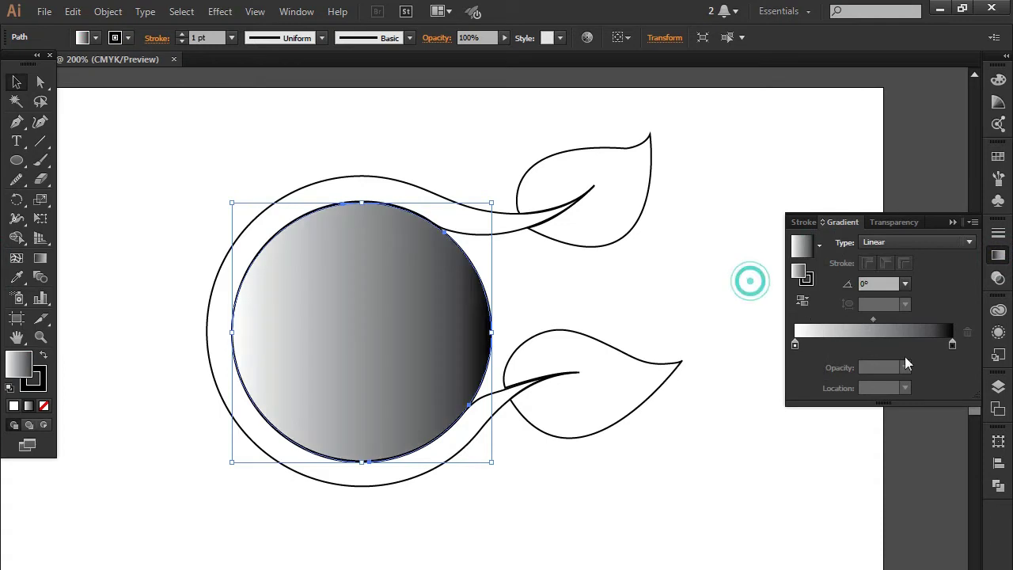
{"action": "left_click", "coordinate": [920, 241]}
{"action": "left_click", "coordinate": [887, 276]}
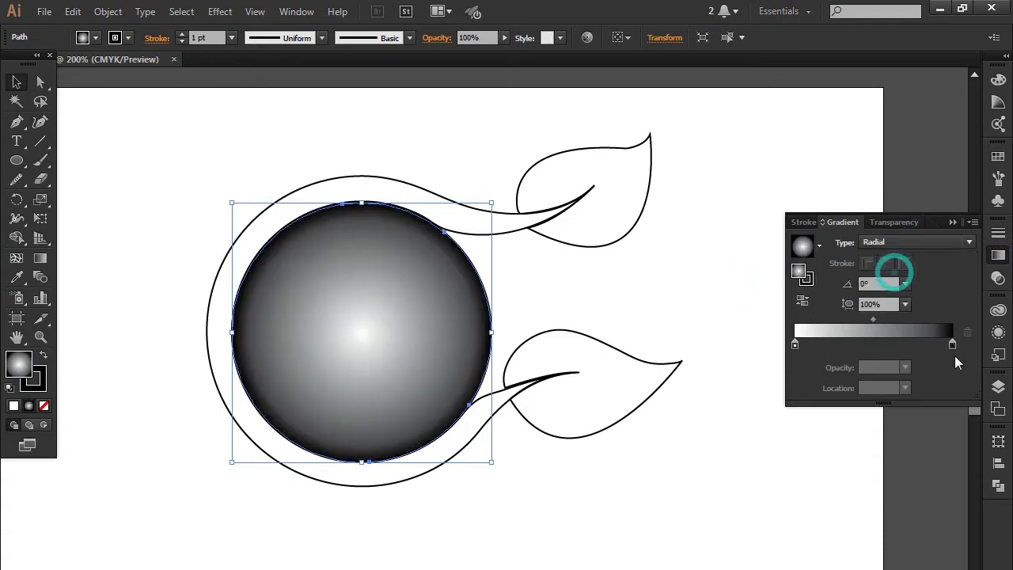
Step: Recolour the outer stop dark green and add a new stop near the outer edge
{"action": "double_click", "coordinate": [952, 344]}
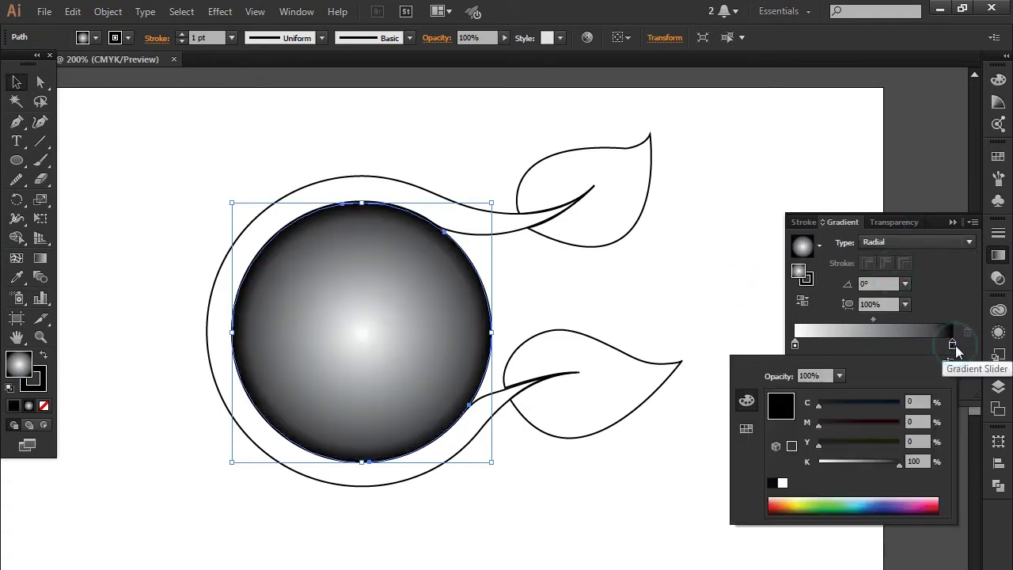
{"action": "left_click", "coordinate": [841, 501]}
{"action": "left_click_drag", "start_coordinate": [818, 462], "coordinate": [871, 465]}
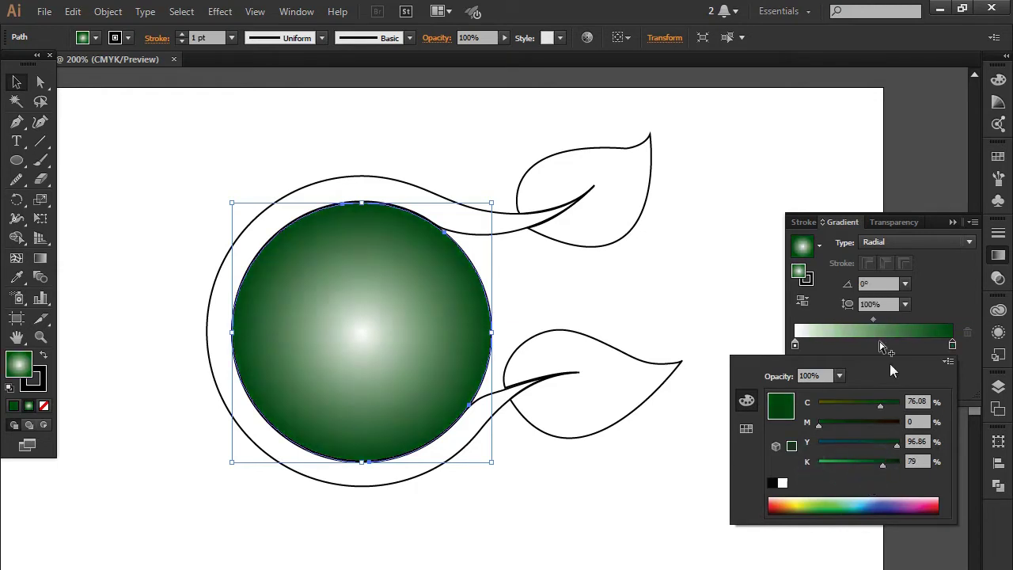
{"action": "left_click", "coordinate": [851, 343]}
{"action": "double_click", "coordinate": [852, 345]}
{"action": "left_click", "coordinate": [853, 345]}
{"action": "left_click_drag", "start_coordinate": [855, 349], "coordinate": [919, 343]}
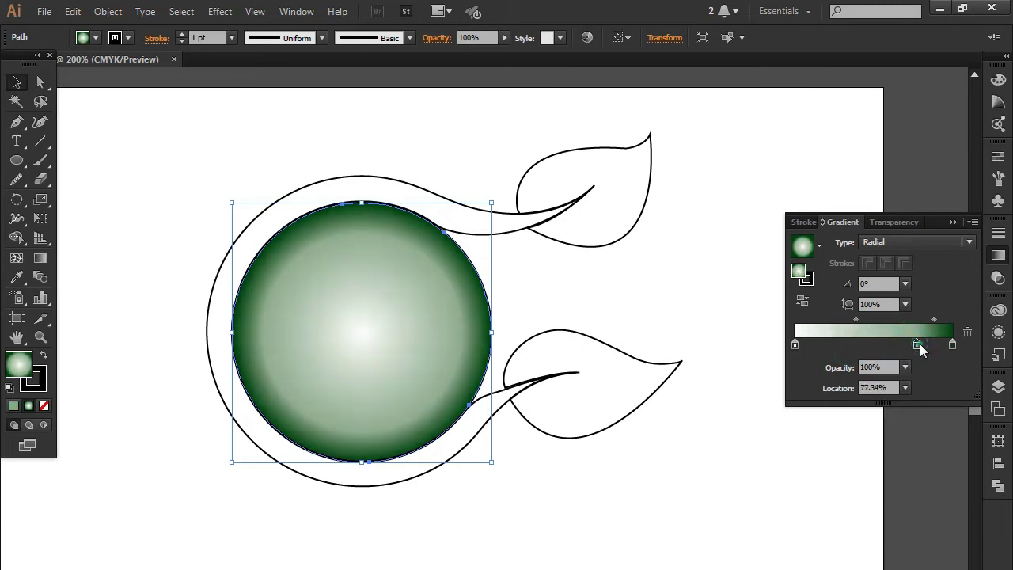
Step: Colour the middle stop green and lighten the outer stop's green slightly
{"action": "double_click", "coordinate": [919, 344]}
{"action": "left_click", "coordinate": [829, 500]}
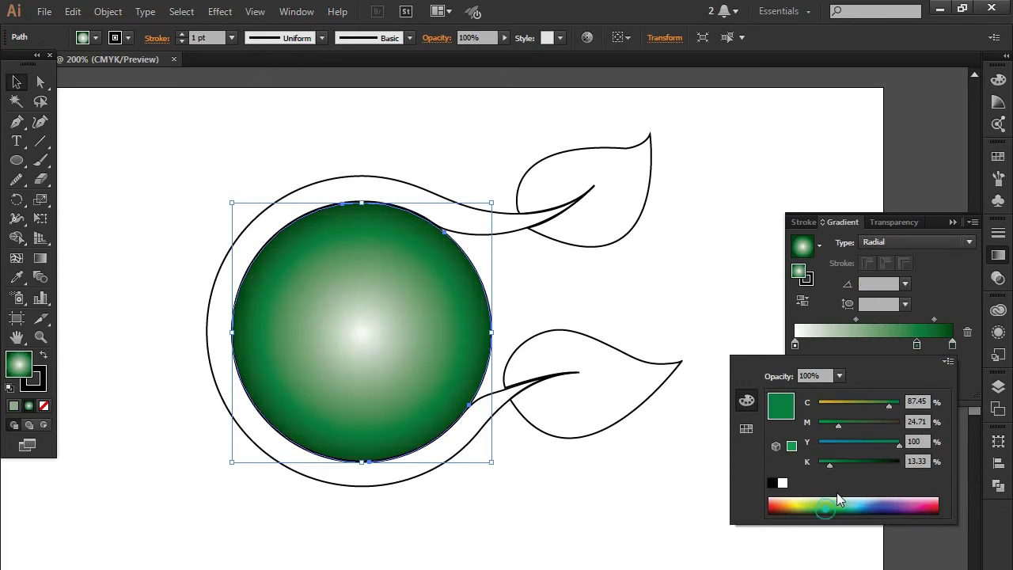
{"action": "left_click_drag", "start_coordinate": [831, 465], "coordinate": [885, 462]}
{"action": "left_click", "coordinate": [952, 344]}
{"action": "double_click", "coordinate": [952, 344]}
{"action": "left_click_drag", "start_coordinate": [883, 465], "coordinate": [863, 465]}
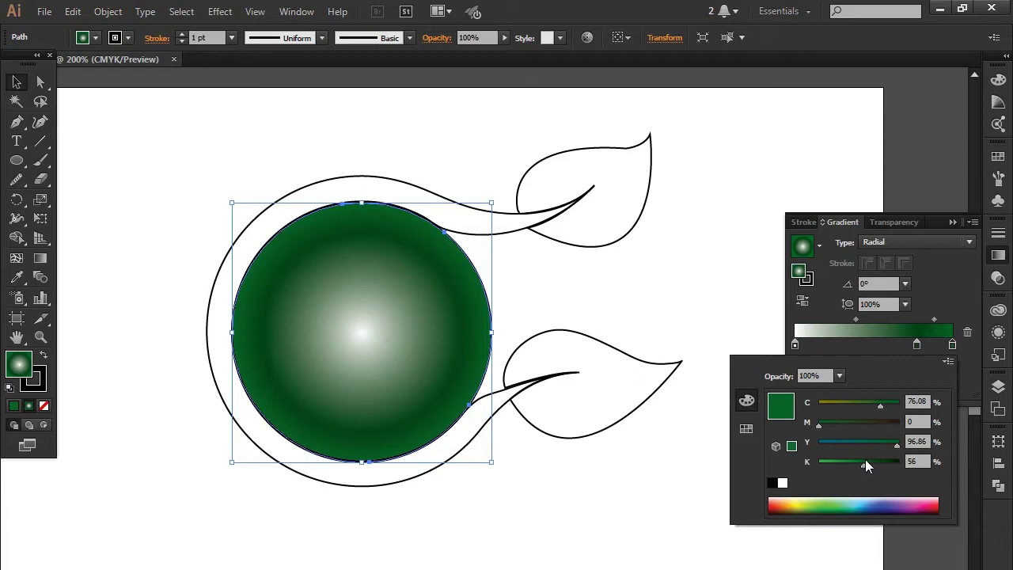
Step: Make the centre stop light green to finish the green radial gradient
{"action": "double_click", "coordinate": [796, 345]}
{"action": "left_click", "coordinate": [827, 506]}
{"action": "left_click_drag", "start_coordinate": [819, 465], "coordinate": [824, 465]}
{"action": "left_click", "coordinate": [952, 221]}
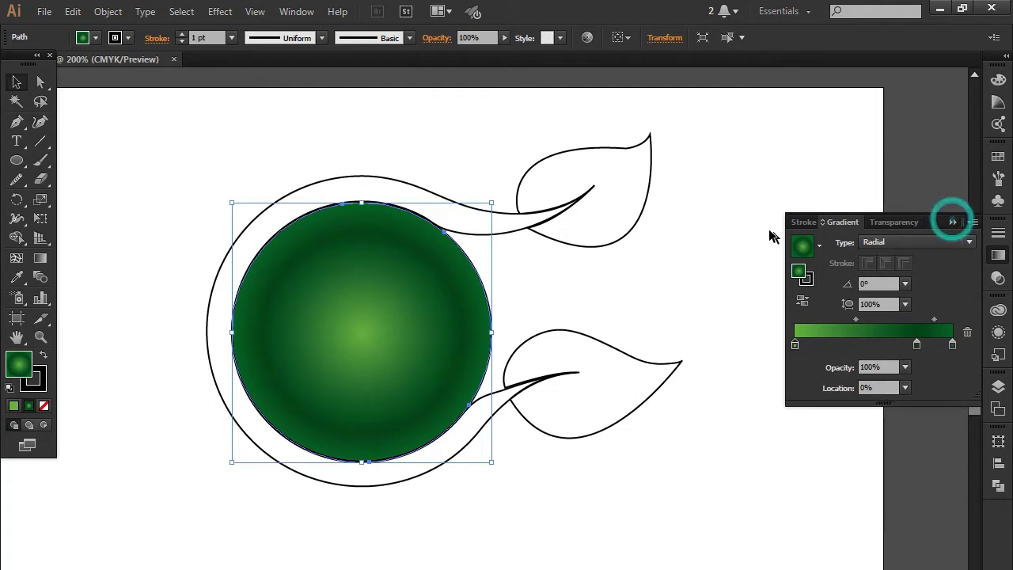
{"action": "left_click", "coordinate": [954, 221]}
Step: Give the outer ring and both leaves a radial White, Black gradient fill
{"action": "left_click", "coordinate": [877, 228]}
{"action": "left_click", "coordinate": [643, 203]}
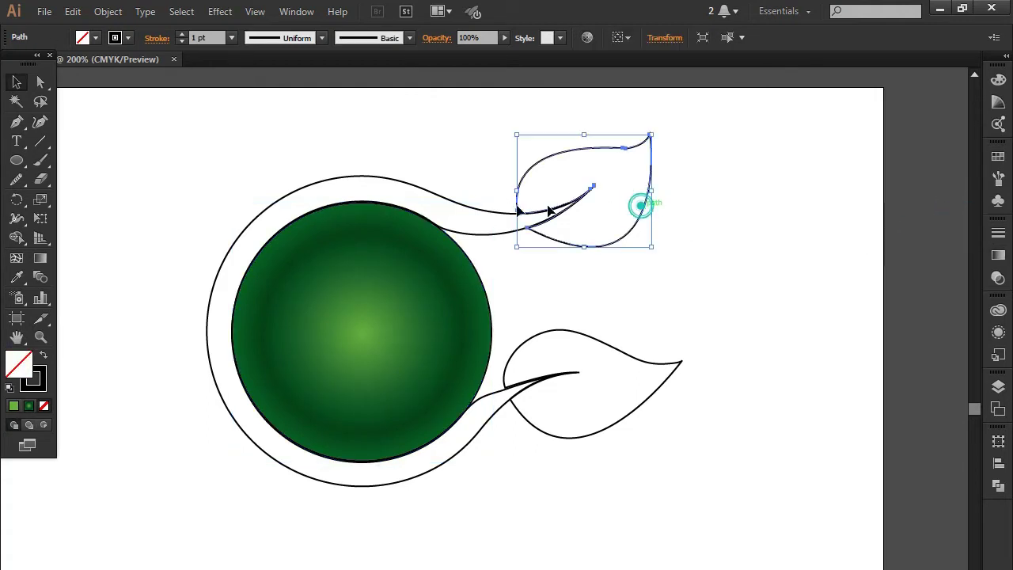
{"action": "left_click", "coordinate": [464, 204], "text": "shift"}
{"action": "left_click", "coordinate": [674, 364], "text": "shift"}
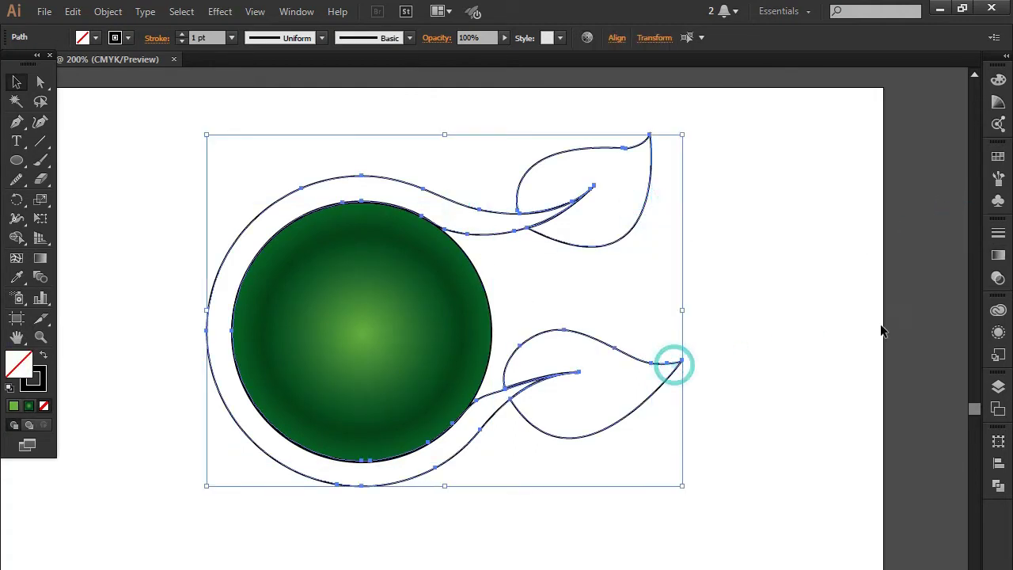
{"action": "left_click", "coordinate": [999, 256]}
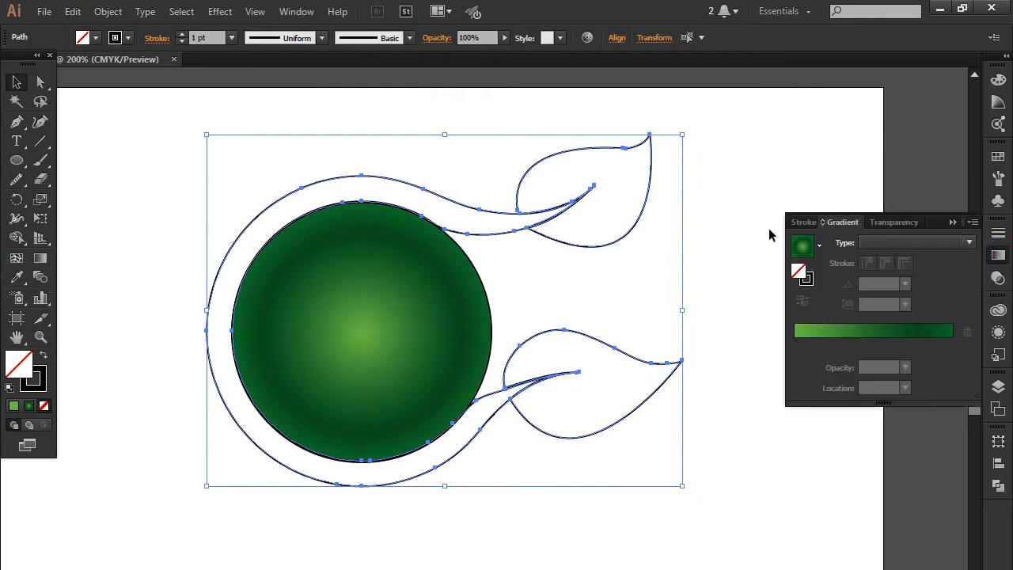
{"action": "left_click", "coordinate": [820, 245]}
{"action": "left_click", "coordinate": [744, 277]}
{"action": "left_click", "coordinate": [921, 243]}
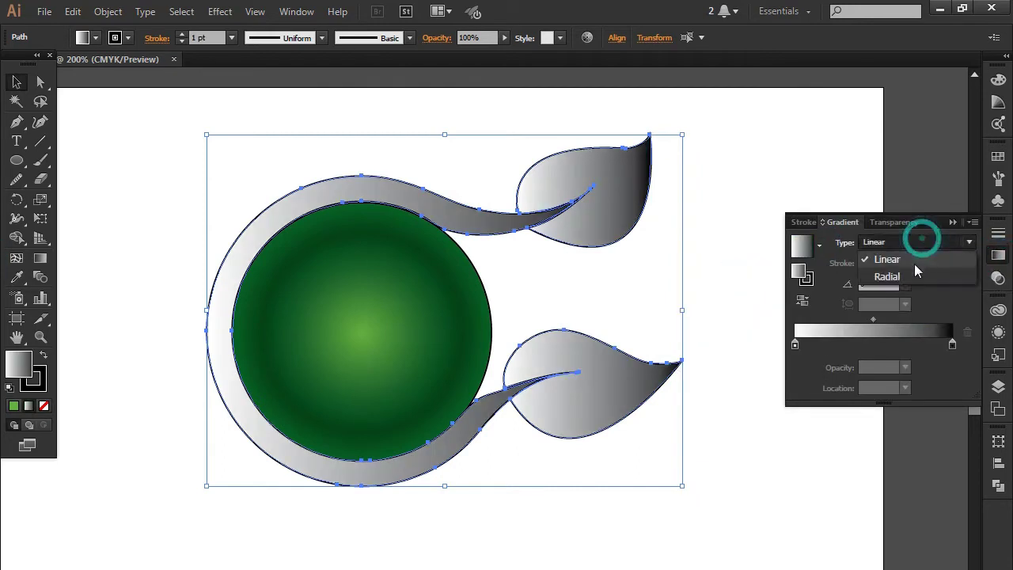
{"action": "left_click", "coordinate": [910, 275]}
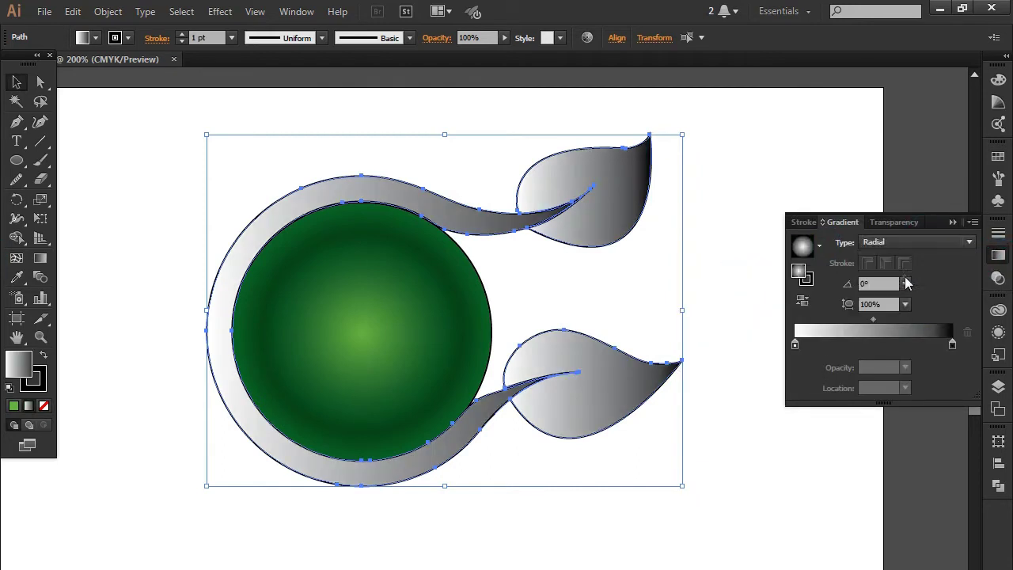
Step: Lighten the gradient's black end stop to 75% grey
{"action": "double_click", "coordinate": [952, 344]}
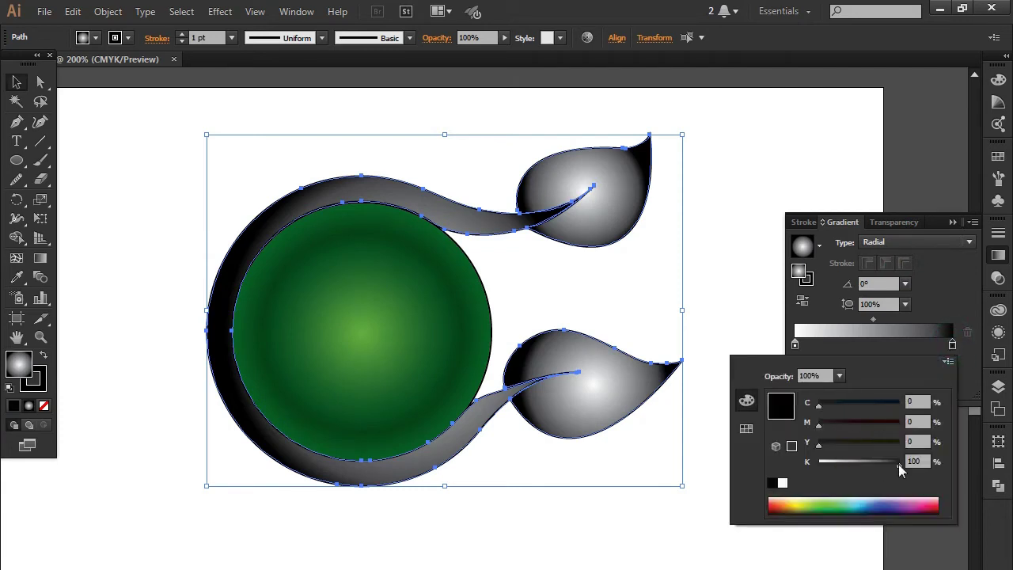
{"action": "left_click_drag", "start_coordinate": [899, 464], "coordinate": [878, 465]}
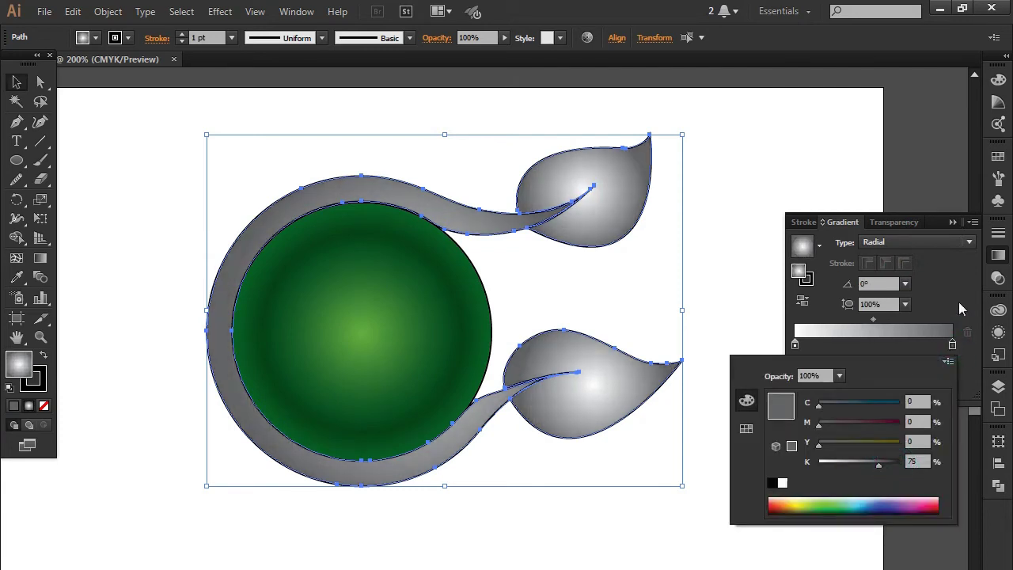
{"action": "left_click", "coordinate": [954, 223]}
{"action": "left_click", "coordinate": [847, 163]}
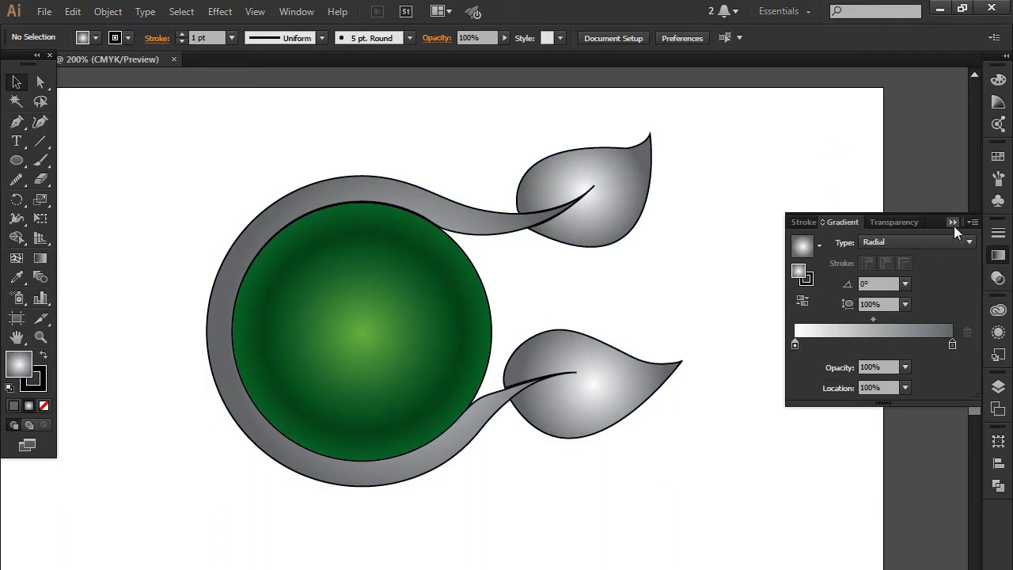
{"action": "left_click", "coordinate": [953, 222]}
Step: Set the stroke of all the artwork to None
{"action": "left_click_drag", "start_coordinate": [712, 508], "coordinate": [55, 346]}
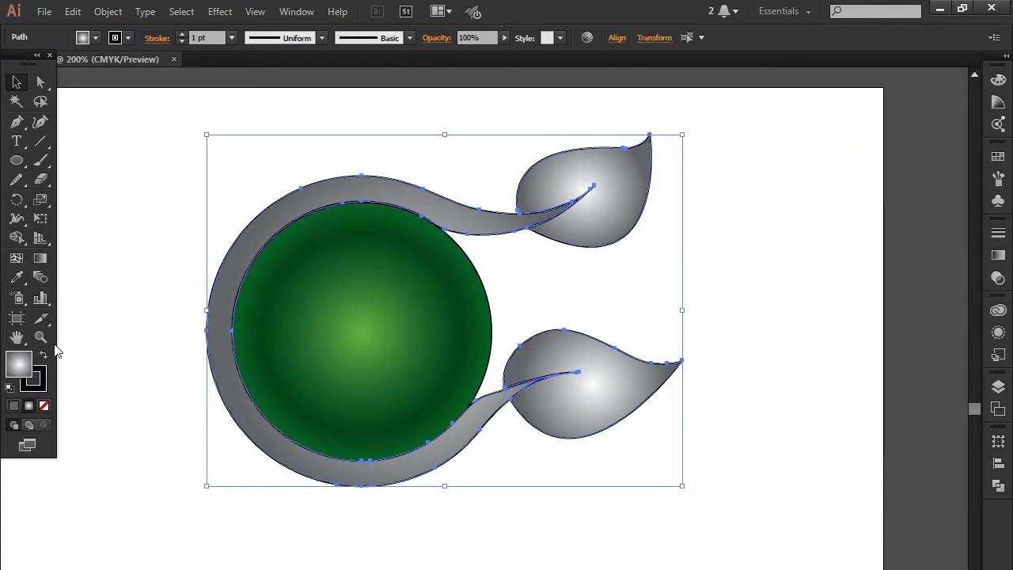
{"action": "left_click", "coordinate": [43, 405]}
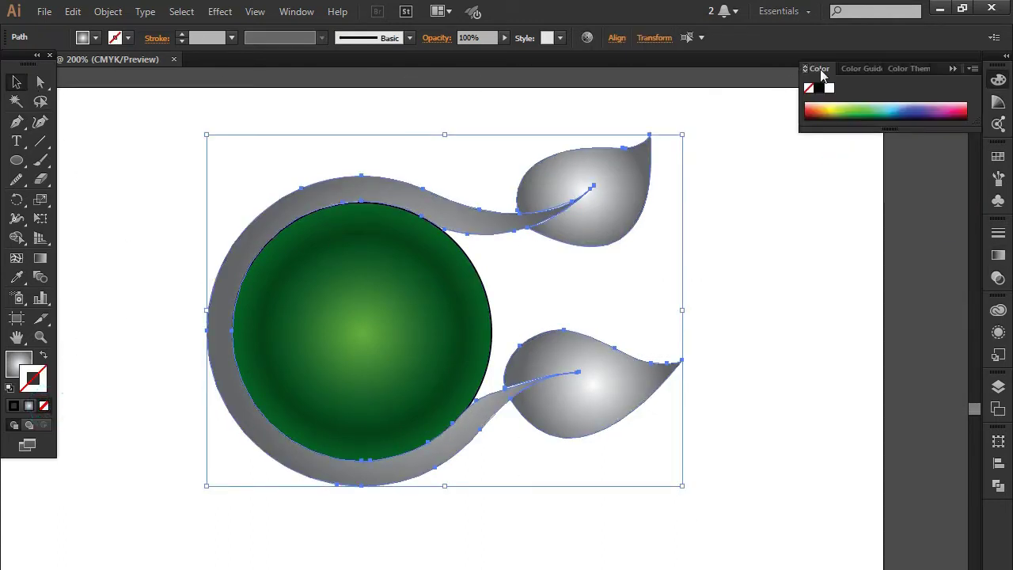
{"action": "left_click", "coordinate": [952, 69]}
{"action": "left_click", "coordinate": [766, 289]}
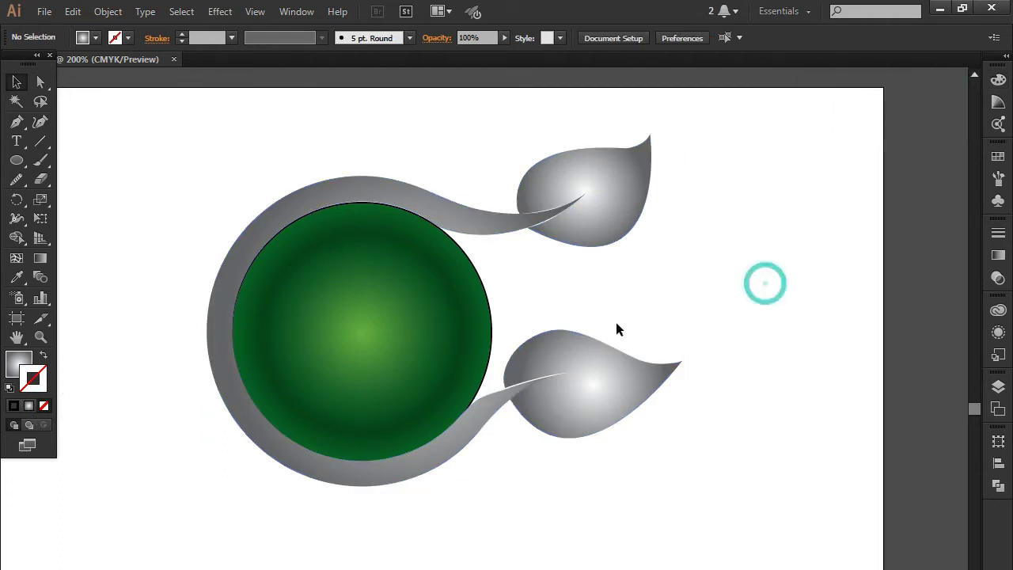
{"action": "left_click", "coordinate": [516, 219]}
{"action": "key", "text": "Delete"}
{"action": "key", "text": "ctrl+z"}
{"action": "scroll", "coordinate": [420, 253], "scroll_direction": "up", "scroll_amount": 1}
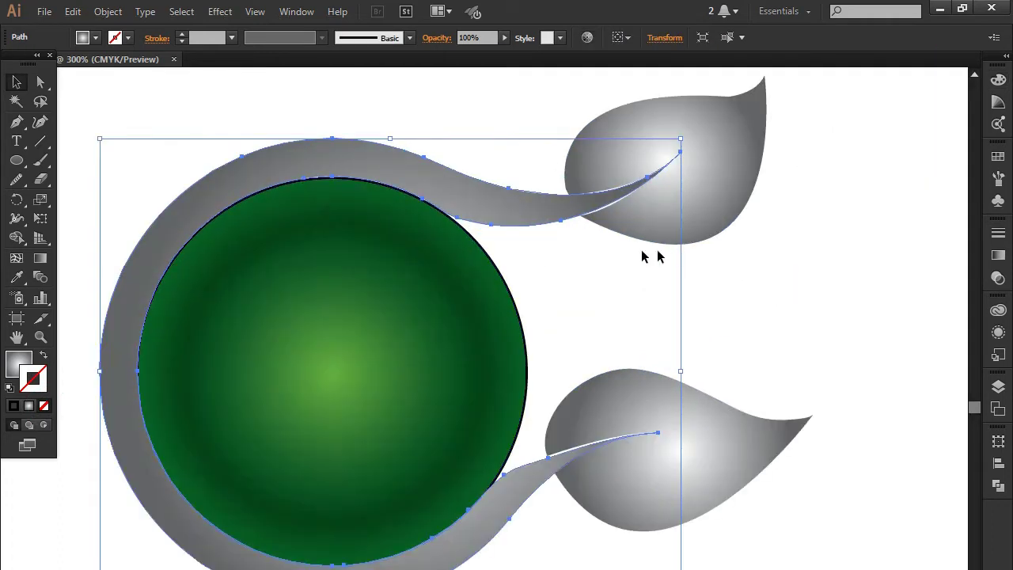
Step: Merge the ring and overlapping circle area into one grey shape with Shape Builder
{"action": "left_click", "coordinate": [778, 277]}
{"action": "left_click", "coordinate": [531, 199]}
{"action": "left_click_drag", "start_coordinate": [500, 195], "coordinate": [500, 194]}
{"action": "left_click_drag", "start_coordinate": [158, 158], "coordinate": [184, 213]}
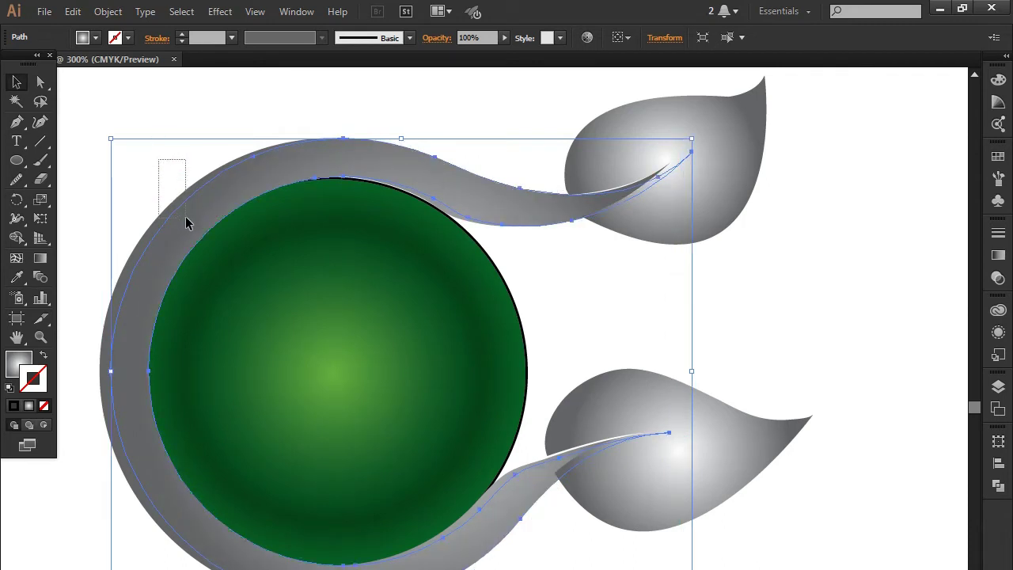
{"action": "left_click", "coordinate": [17, 237]}
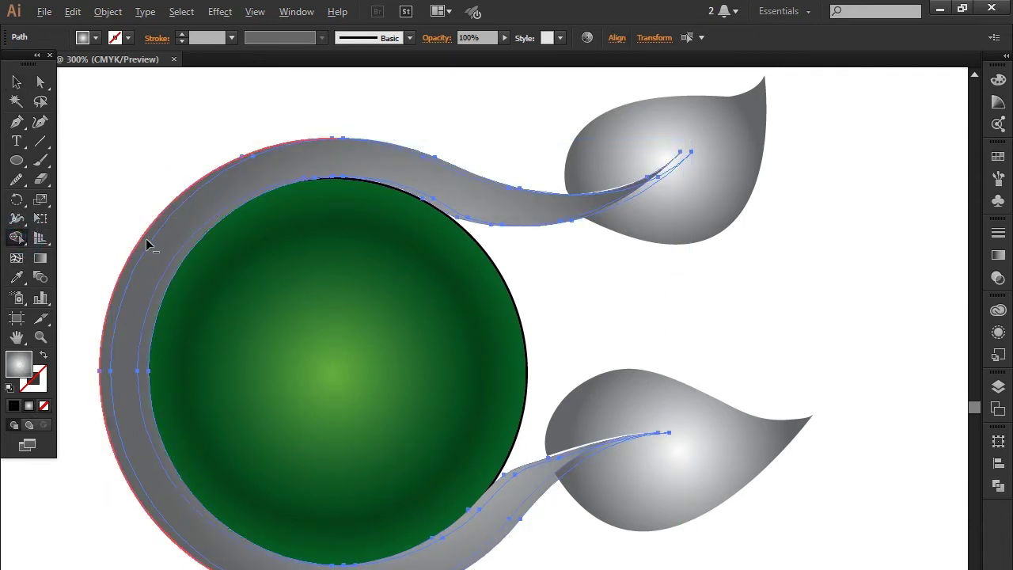
{"action": "left_click", "coordinate": [145, 241]}
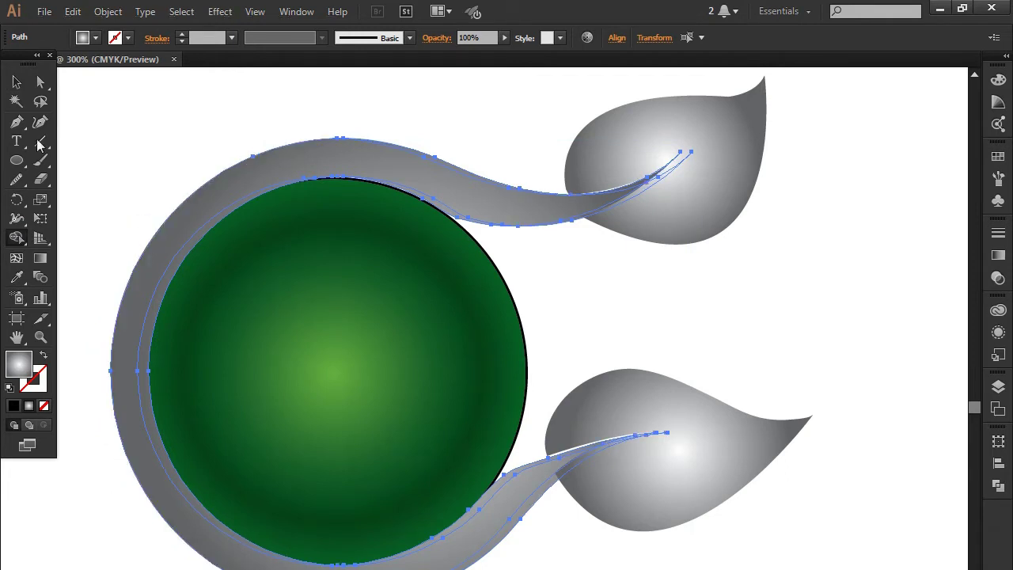
{"action": "left_click", "coordinate": [17, 82]}
{"action": "left_click_drag", "start_coordinate": [159, 311], "coordinate": [196, 315]}
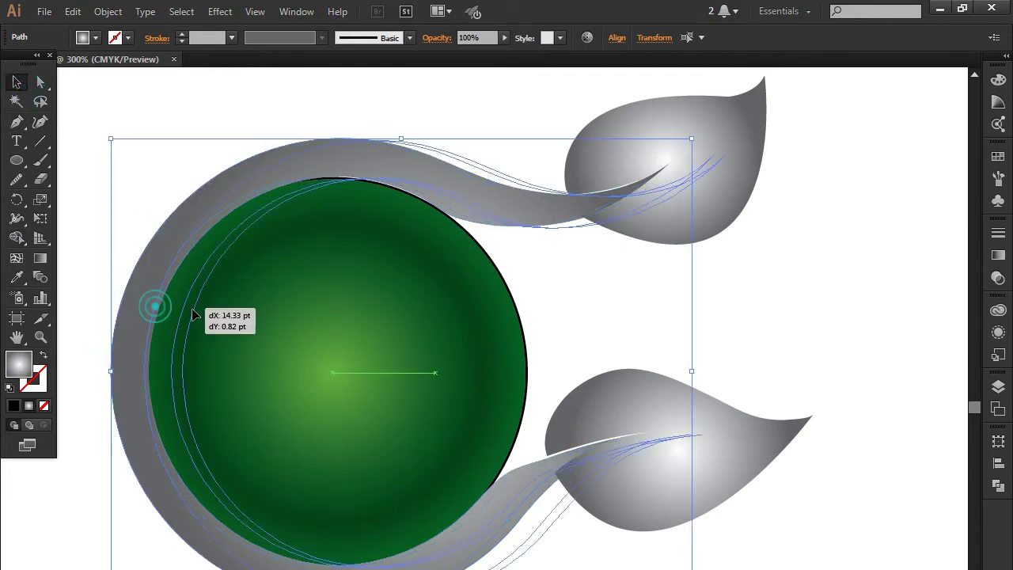
{"action": "key", "text": "ctrl+z"}
Step: Try moving the grey ring slightly left, then undo the move
{"action": "scroll", "coordinate": [192, 320], "scroll_direction": "up", "scroll_amount": 1}
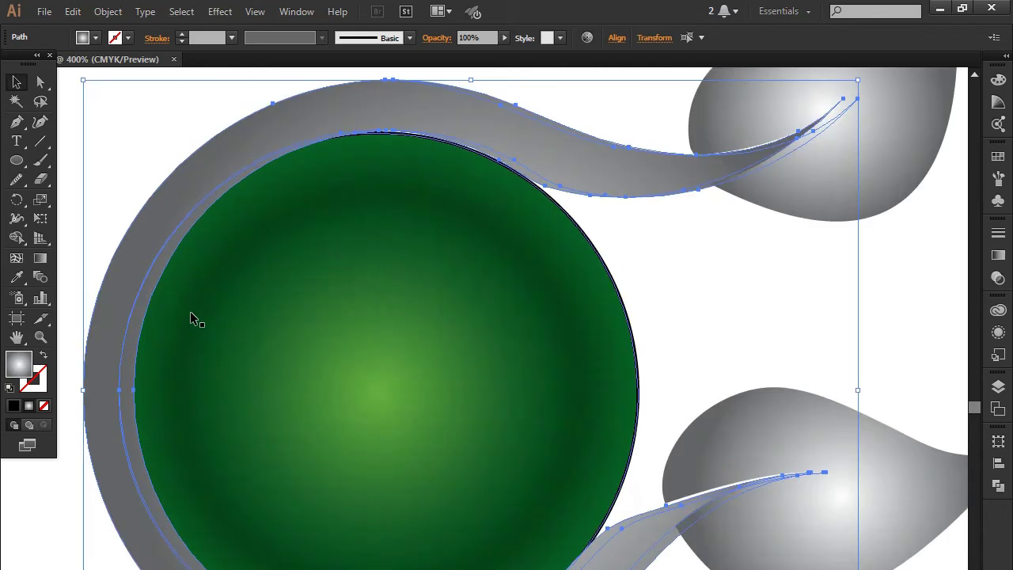
{"action": "left_click", "coordinate": [87, 344]}
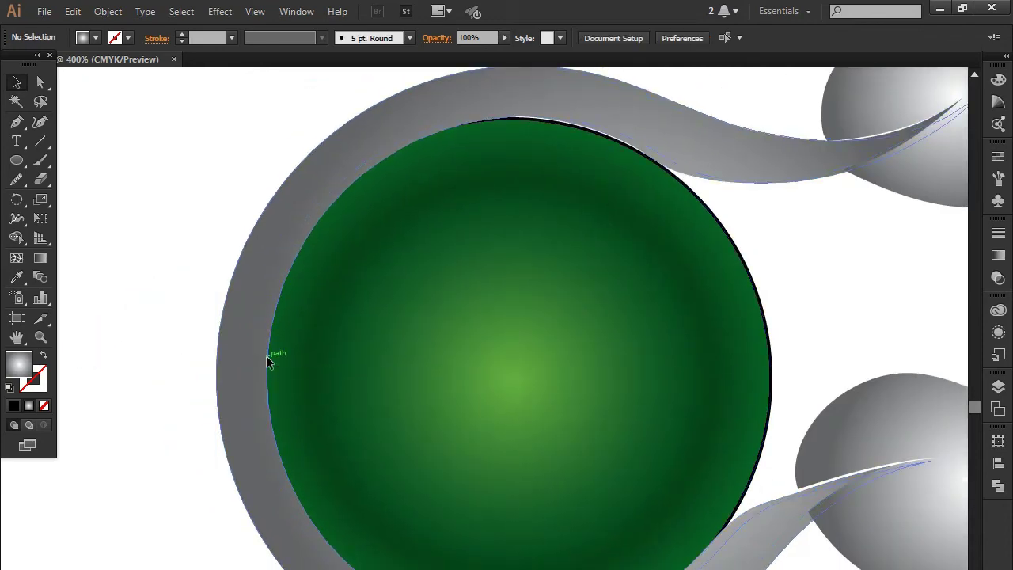
{"action": "left_click_drag", "start_coordinate": [265, 355], "coordinate": [237, 353]}
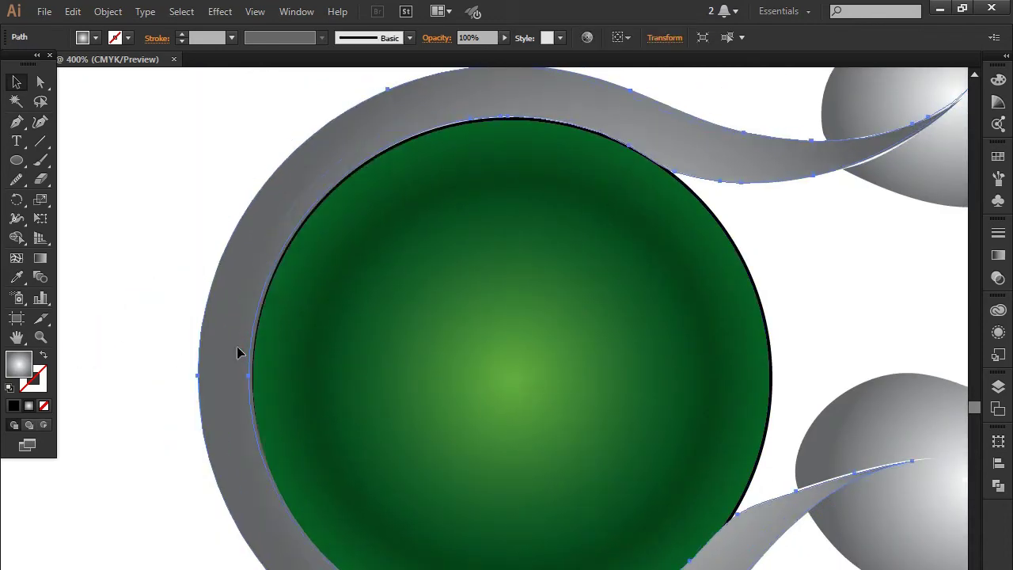
{"action": "key", "text": "ctrl+z"}
{"action": "left_click", "coordinate": [158, 383]}
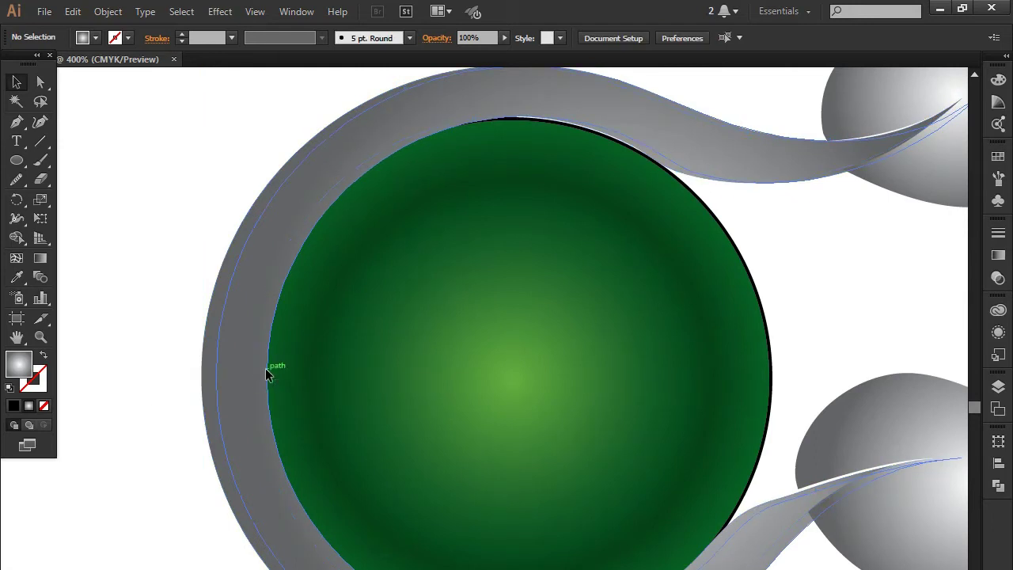
{"action": "left_click", "coordinate": [265, 368]}
{"action": "left_click", "coordinate": [237, 340]}
Step: Warp the ring's left edge, then select the ring and inner path for stroke editing
{"action": "left_click", "coordinate": [251, 322]}
{"action": "left_click", "coordinate": [19, 238]}
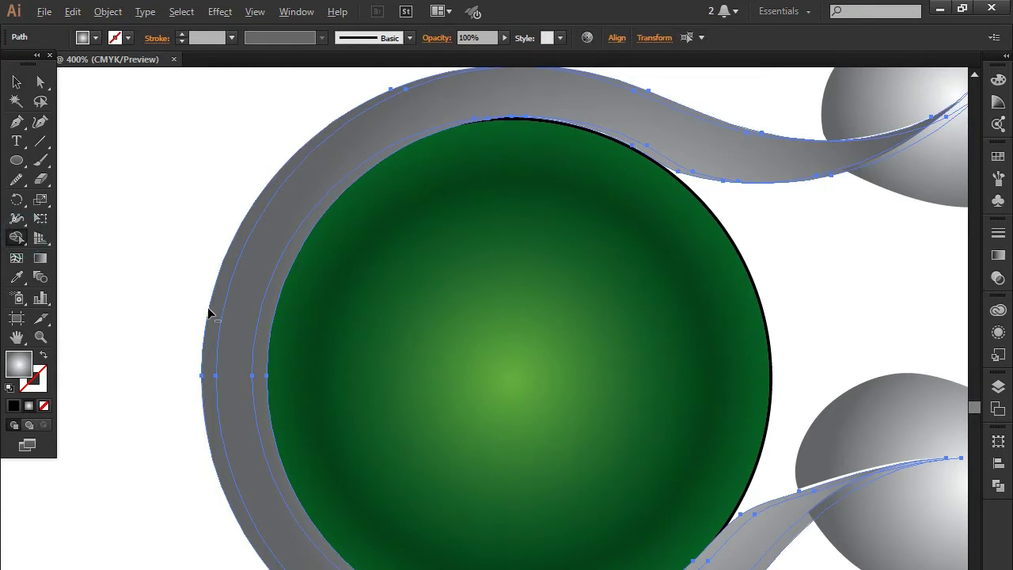
{"action": "left_click_drag", "start_coordinate": [209, 330], "coordinate": [212, 334]}
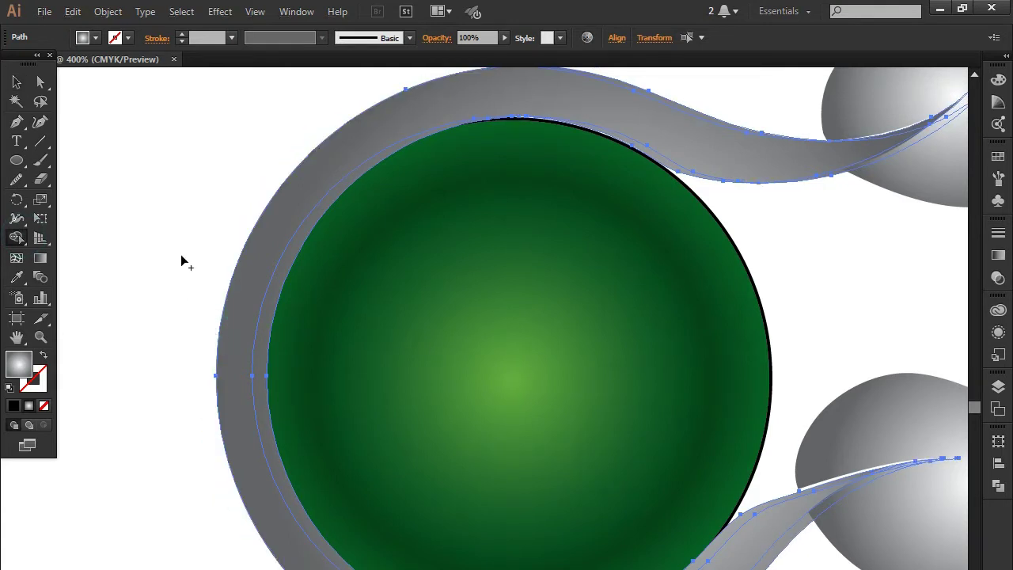
{"action": "left_click", "coordinate": [17, 82]}
{"action": "left_click", "coordinate": [138, 170]}
{"action": "left_click", "coordinate": [269, 337]}
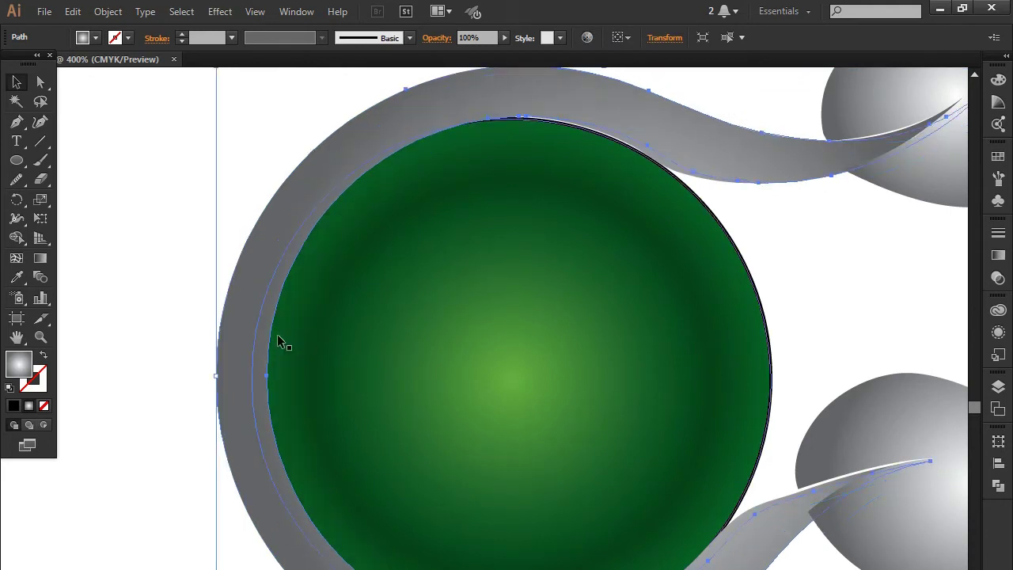
{"action": "left_click_drag", "start_coordinate": [231, 332], "coordinate": [174, 332]}
{"action": "key", "text": "ctrl+z"}
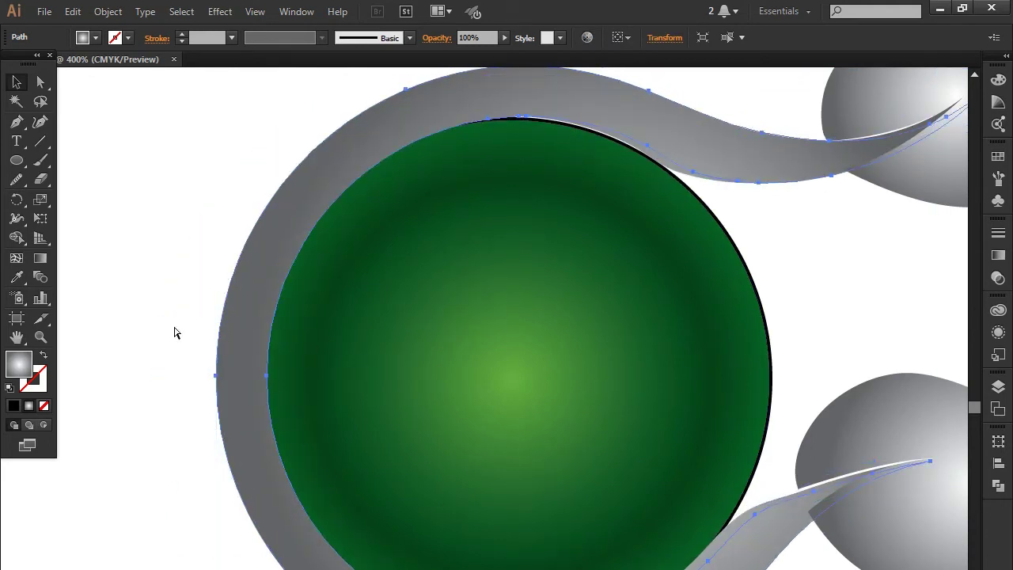
{"action": "left_click", "coordinate": [230, 339], "text": "shift"}
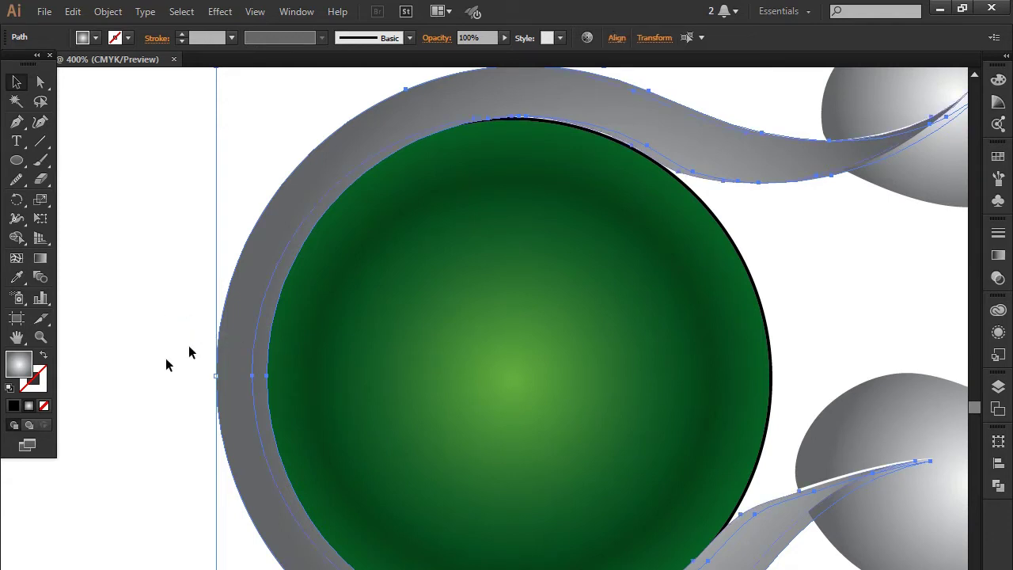
{"action": "left_click", "coordinate": [40, 381]}
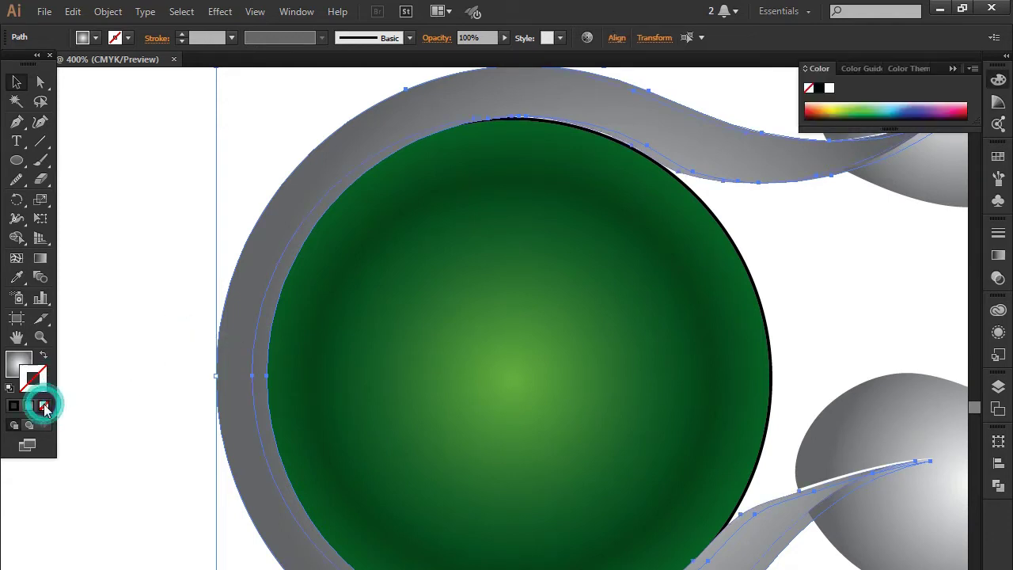
Step: Give the ring paths a thin black outline and nudge the inner path slightly left
{"action": "left_click", "coordinate": [16, 405]}
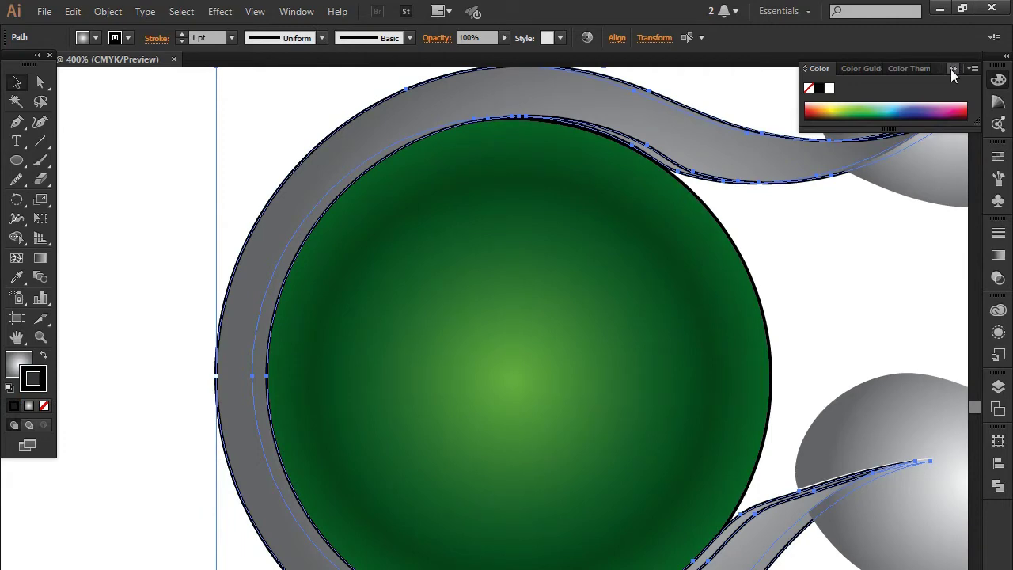
{"action": "left_click", "coordinate": [952, 68]}
{"action": "left_click", "coordinate": [184, 220]}
{"action": "mouse_move", "coordinate": [225, 345]}
{"action": "left_mouse_down"}
{"action": "mouse_move", "coordinate": [202, 360]}
{"action": "mouse_move", "coordinate": [252, 360]}
{"action": "mouse_move", "coordinate": [193, 354]}
{"action": "left_mouse_up"}
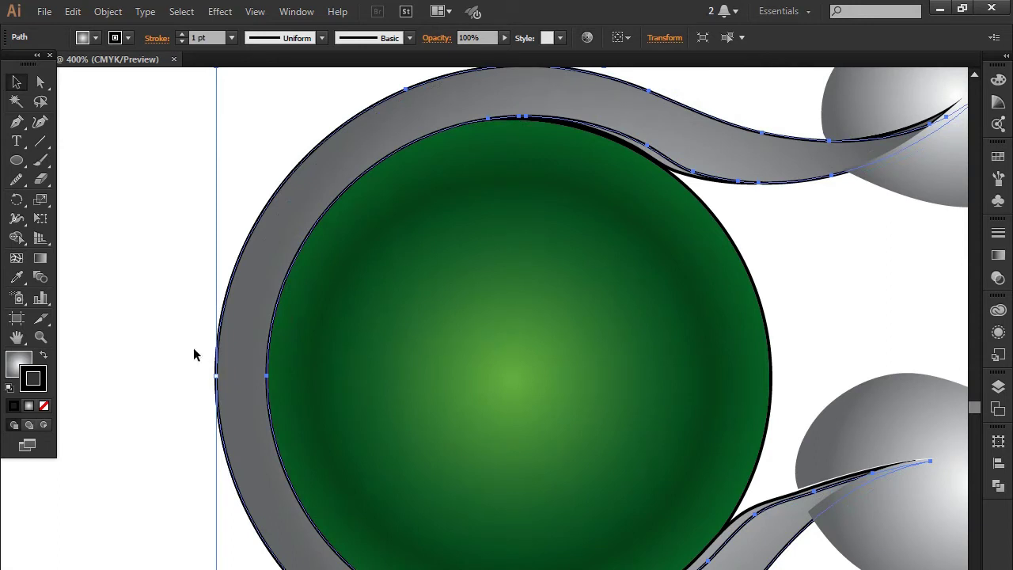
{"action": "left_click", "coordinate": [157, 366]}
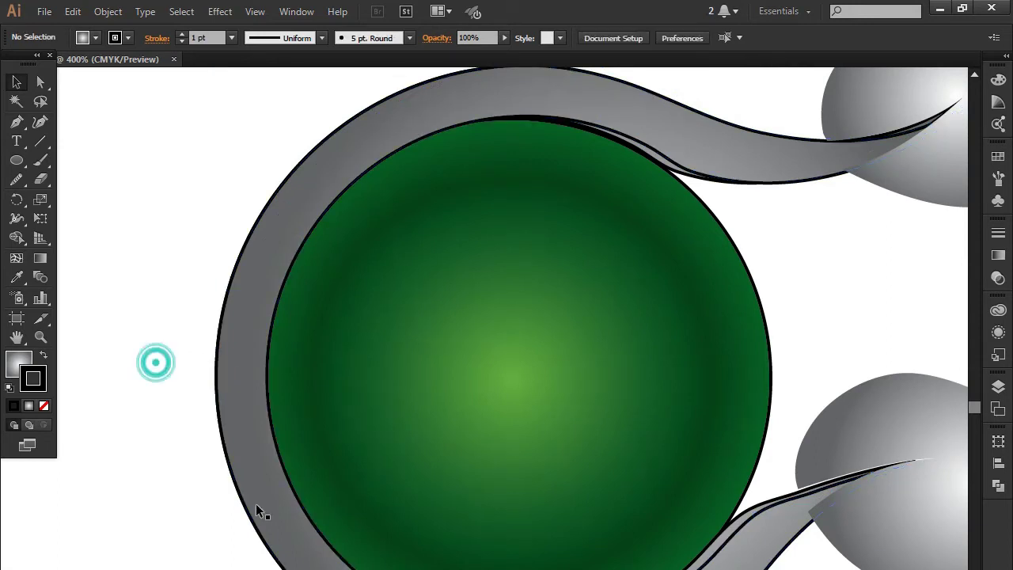
Step: Zoom out to the whole logo, select all its shapes, and open the Gradient panel
{"action": "left_click", "coordinate": [452, 436]}
{"action": "key", "text": "ctrl+a"}
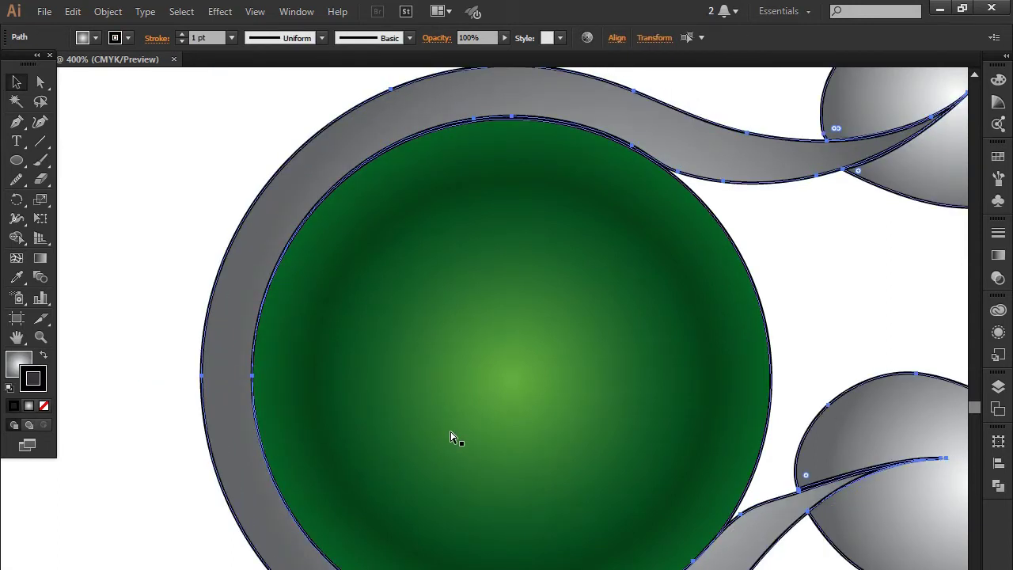
{"action": "key", "text": "ctrl+minus"}
{"action": "key", "text": "ctrl+minus"}
{"action": "mouse_move", "coordinate": [454, 431]}
{"action": "left_mouse_down"}
{"action": "mouse_move", "coordinate": [481, 336]}
{"action": "mouse_move", "coordinate": [492, 349]}
{"action": "left_mouse_up"}
{"action": "left_click", "coordinate": [592, 511]}
{"action": "left_click_drag", "start_coordinate": [680, 240], "coordinate": [793, 431]}
{"action": "left_click_drag", "start_coordinate": [611, 218], "coordinate": [581, 192]}
{"action": "left_click", "coordinate": [796, 493]}
{"action": "left_click_drag", "start_coordinate": [821, 420], "coordinate": [664, 144]}
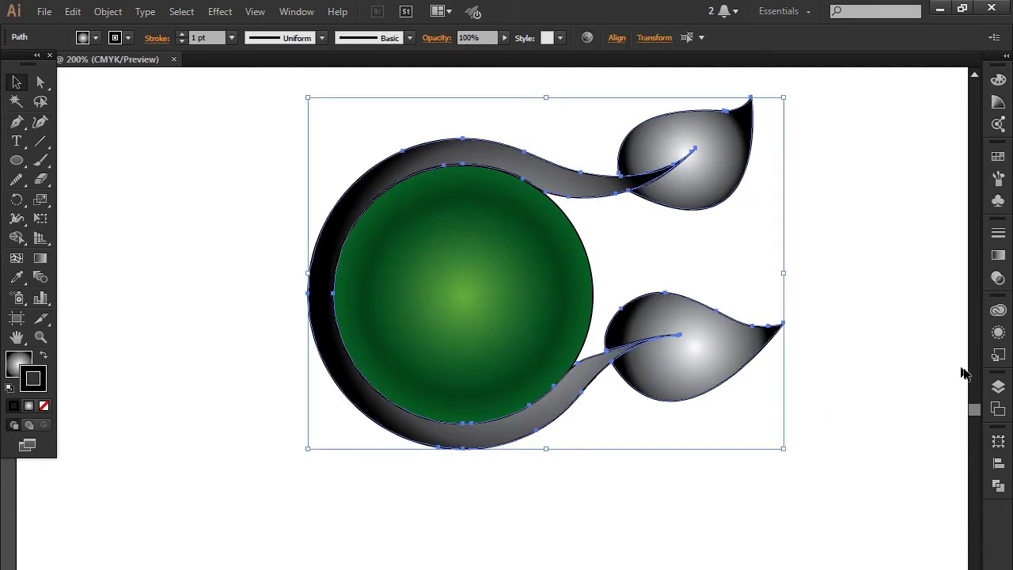
{"action": "left_click", "coordinate": [998, 255]}
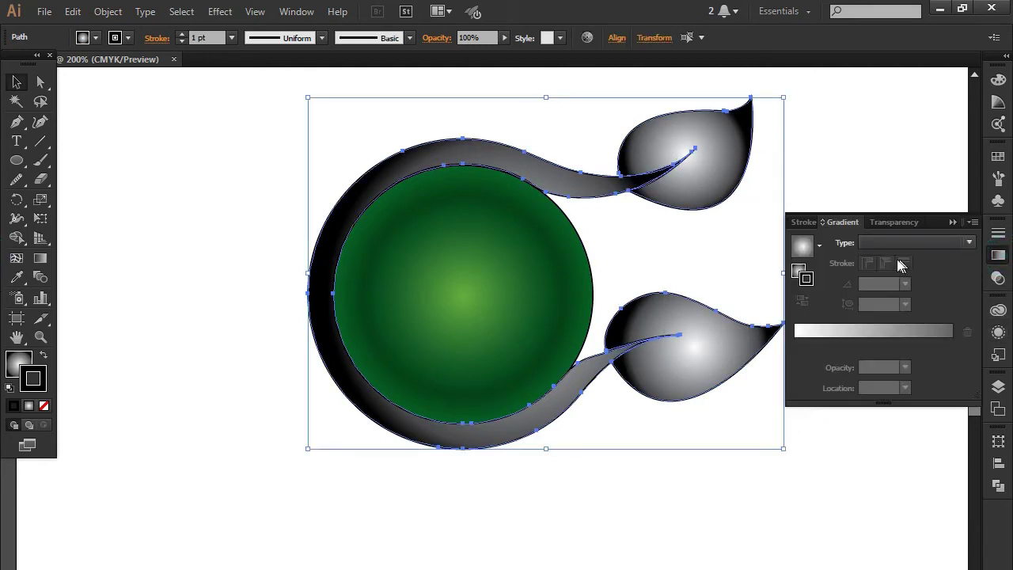
Step: Apply the White, Black linear gradient to the outlines, lightening the dark stop to 79% black
{"action": "left_click", "coordinate": [820, 245]}
{"action": "left_click", "coordinate": [731, 280]}
{"action": "left_click", "coordinate": [953, 348]}
{"action": "double_click", "coordinate": [952, 346]}
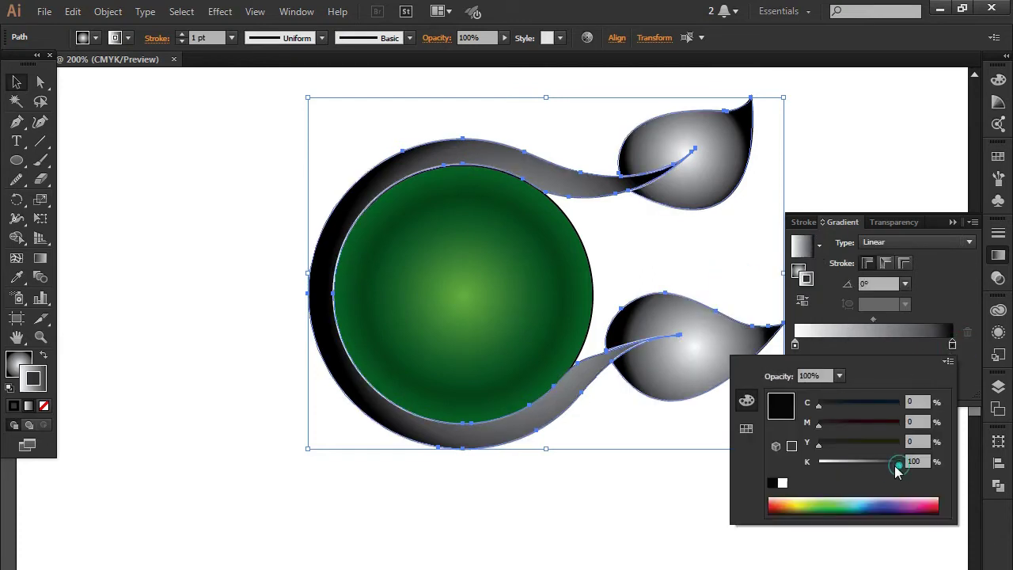
{"action": "left_click_drag", "start_coordinate": [897, 467], "coordinate": [883, 468]}
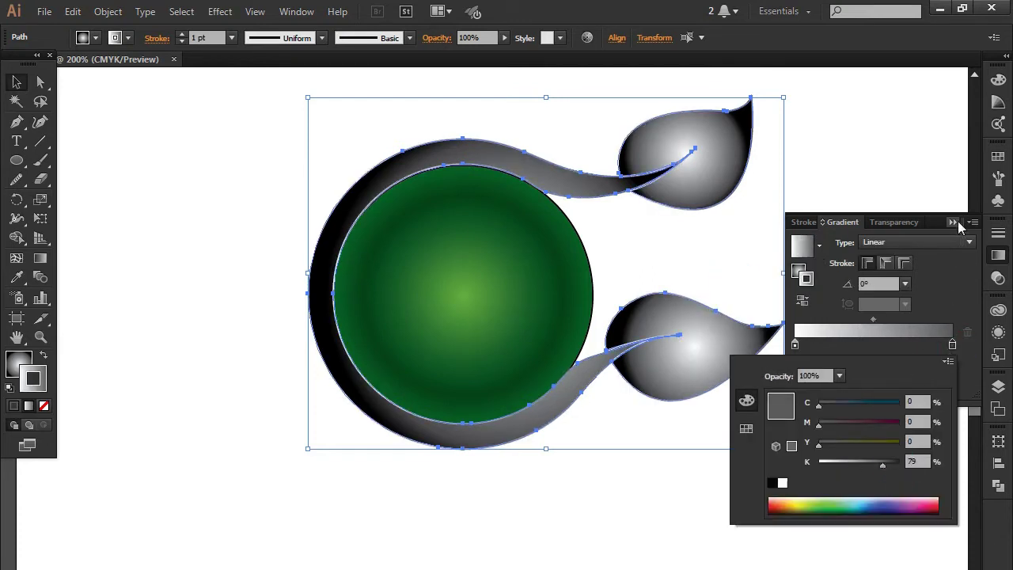
{"action": "key", "text": "Escape"}
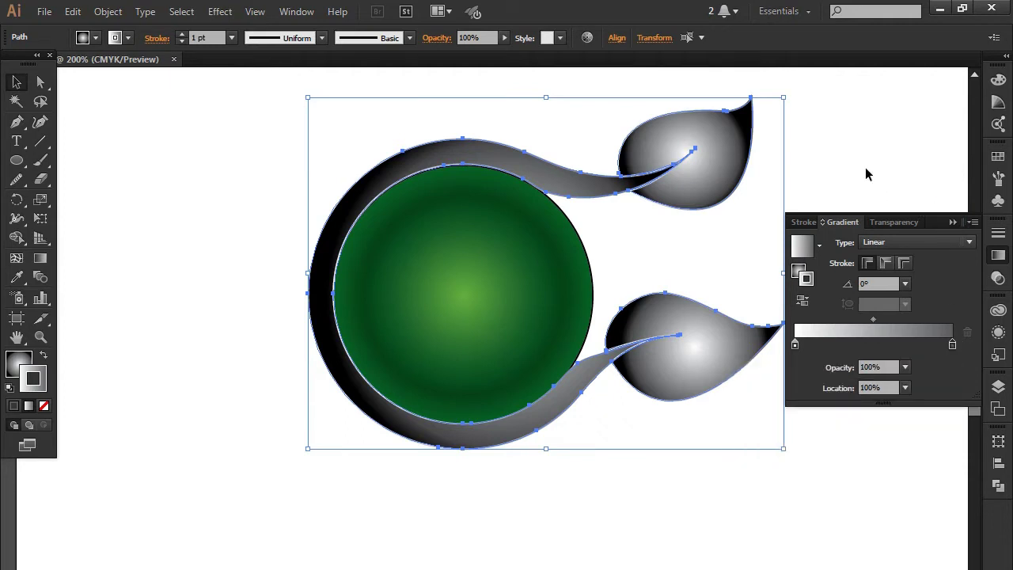
{"action": "left_click", "coordinate": [862, 167]}
{"action": "left_click", "coordinate": [950, 212]}
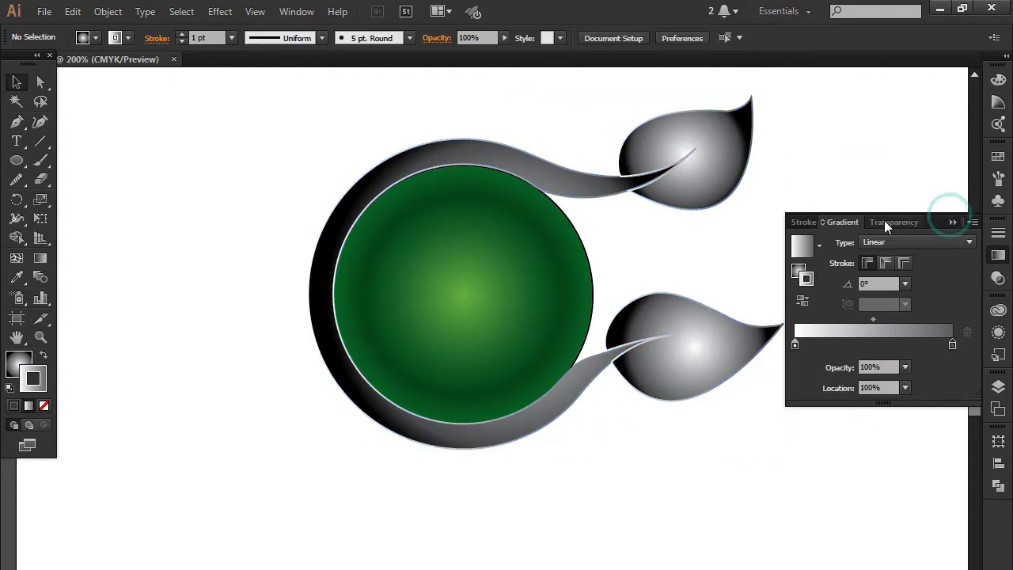
{"action": "left_click", "coordinate": [955, 226]}
Step: Fill the grey ring with the White, Black linear gradient preset
{"action": "left_click", "coordinate": [423, 163]}
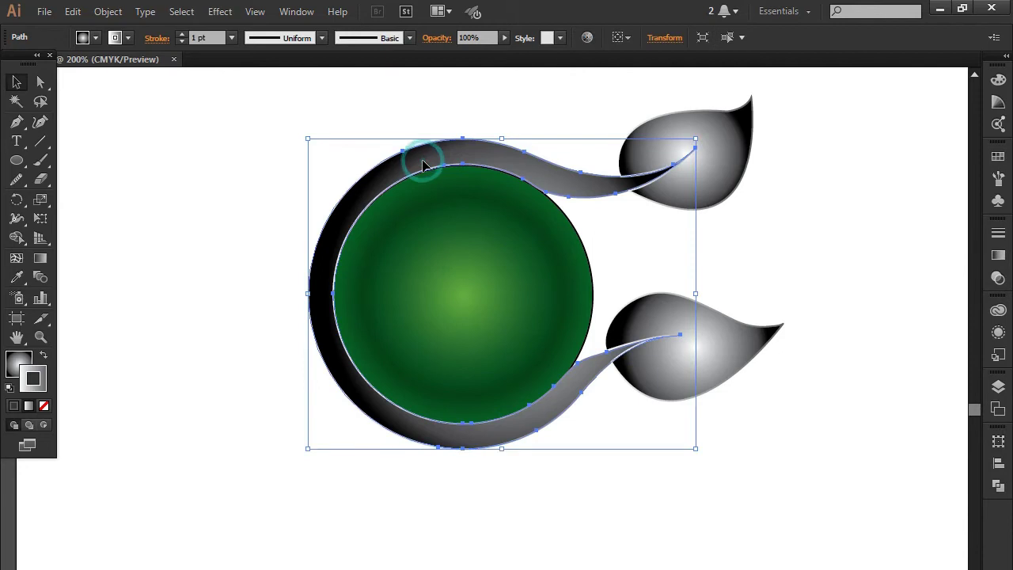
{"action": "key", "text": "g"}
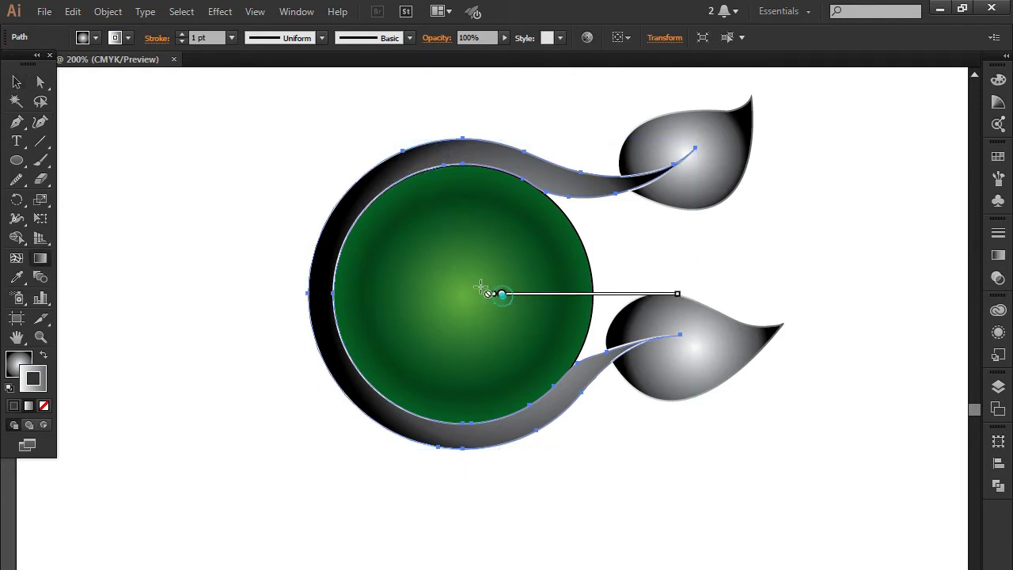
{"action": "left_click", "coordinate": [320, 197]}
{"action": "left_click", "coordinate": [18, 82]}
{"action": "left_click", "coordinate": [28, 407]}
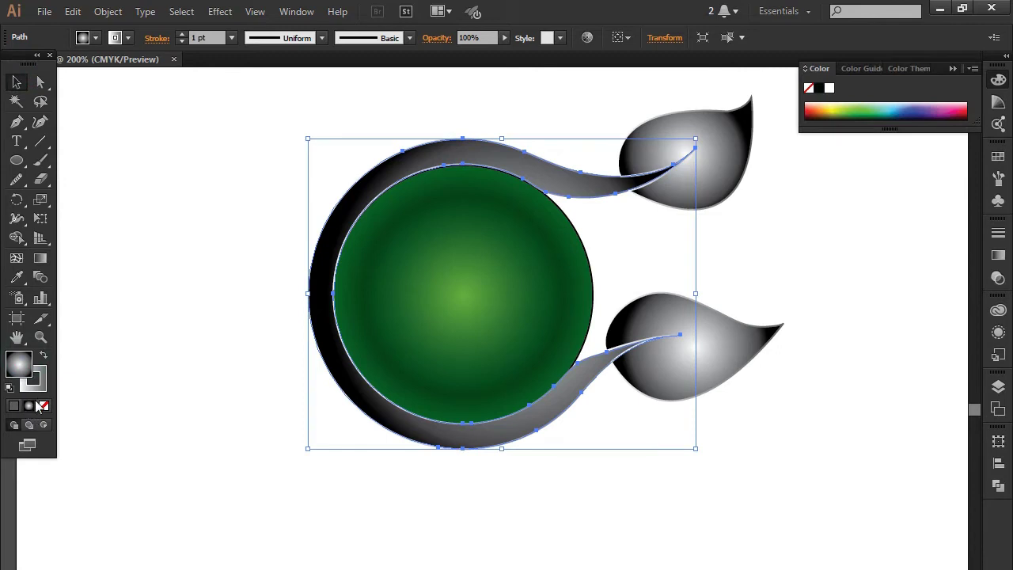
{"action": "left_click", "coordinate": [996, 257]}
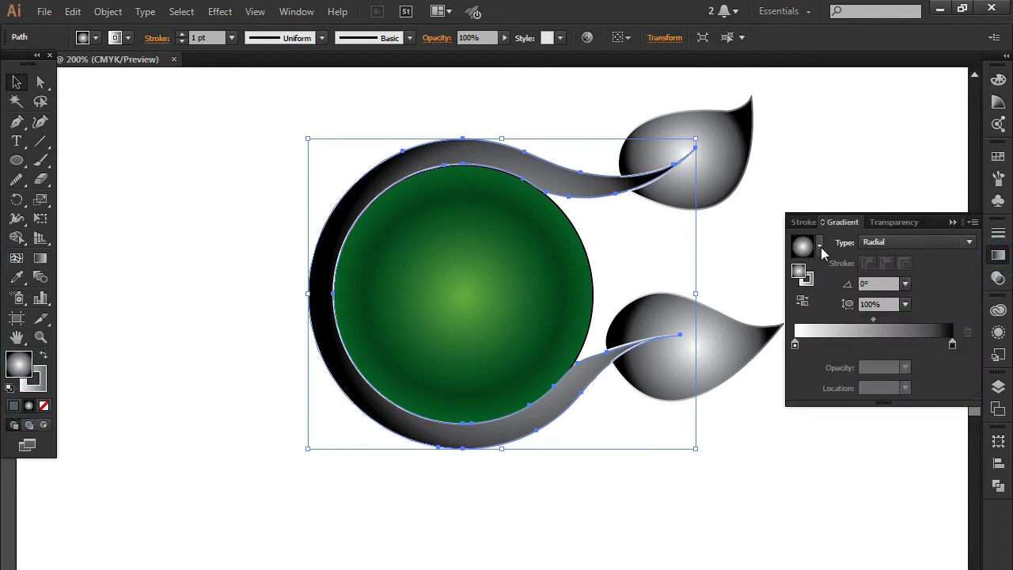
{"action": "left_click", "coordinate": [820, 244]}
{"action": "left_click", "coordinate": [765, 280]}
Step: Lighten the ring gradient's dark right stop to 73% black
{"action": "left_click", "coordinate": [953, 348]}
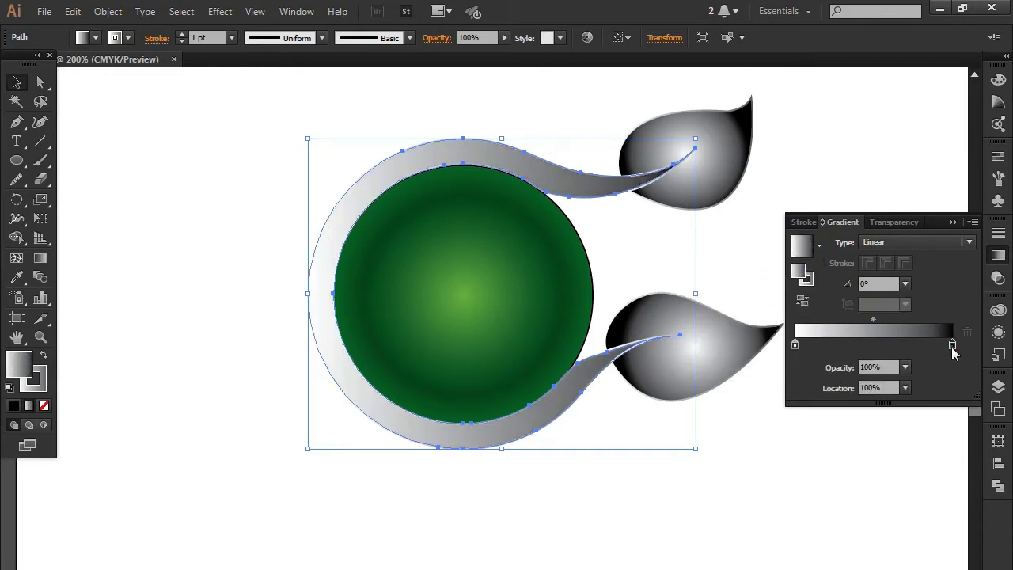
{"action": "double_click", "coordinate": [953, 349]}
{"action": "mouse_move", "coordinate": [898, 467]}
{"action": "left_mouse_down"}
{"action": "mouse_move", "coordinate": [867, 464]}
{"action": "mouse_move", "coordinate": [879, 469]}
{"action": "left_mouse_up"}
{"action": "left_click", "coordinate": [953, 222]}
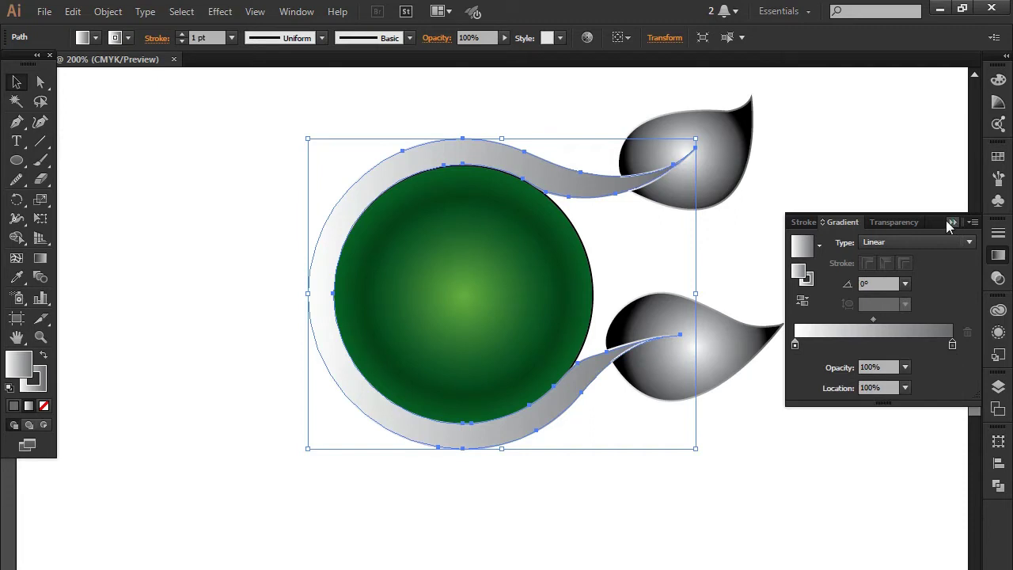
{"action": "left_click", "coordinate": [953, 222]}
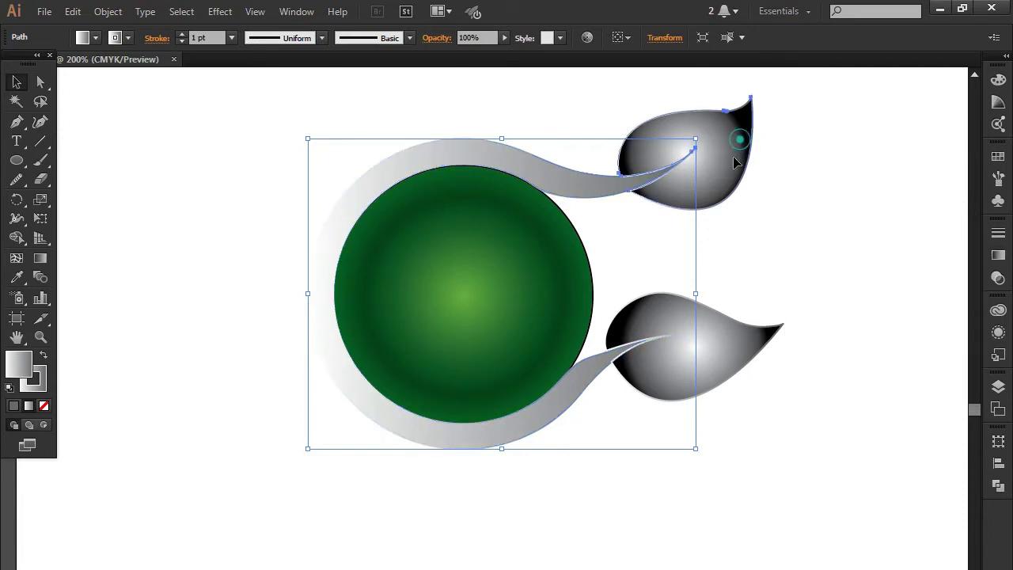
Step: Copy the ring's gradient onto both leaves with the Eyedropper
{"action": "left_click", "coordinate": [736, 139]}
{"action": "left_click", "coordinate": [740, 352], "text": "shift"}
{"action": "key", "text": "i"}
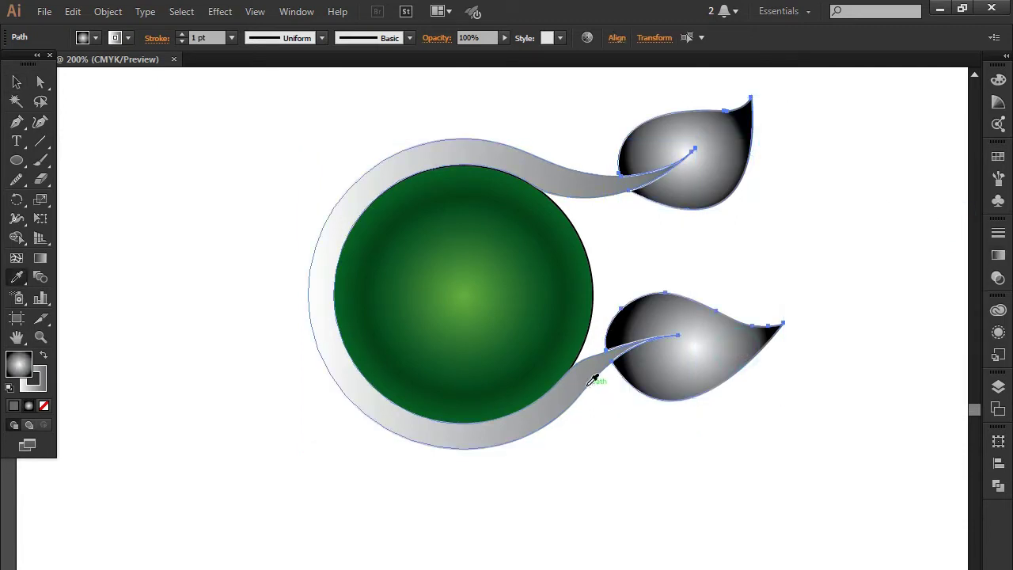
{"action": "left_click", "coordinate": [584, 384]}
{"action": "left_click", "coordinate": [17, 82]}
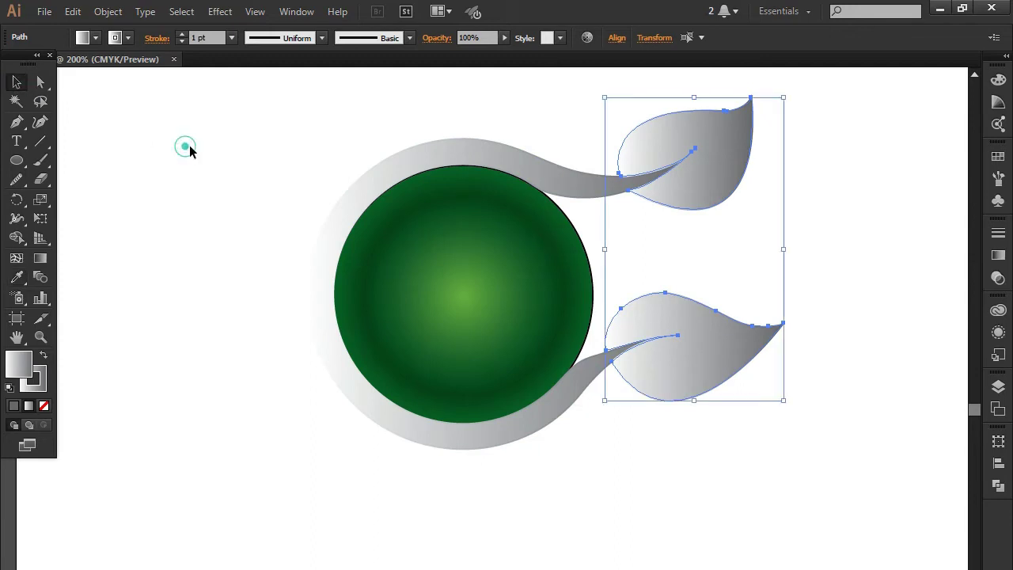
Step: Check the upper leaf's gradient direction, then select the ring
{"action": "left_click", "coordinate": [187, 150]}
{"action": "left_click", "coordinate": [735, 163]}
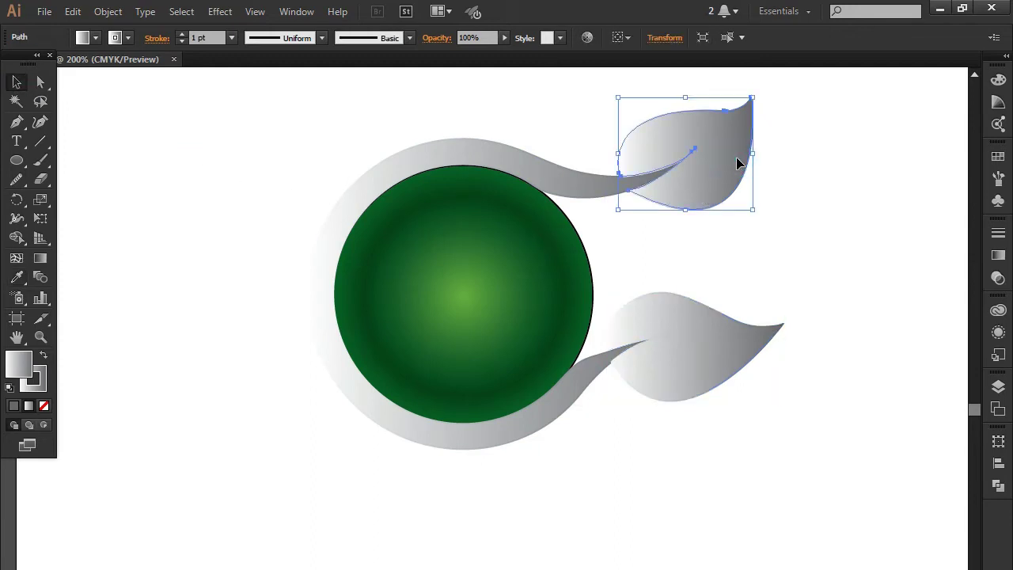
{"action": "key", "text": "g"}
{"action": "left_click", "coordinate": [16, 83]}
{"action": "left_click", "coordinate": [132, 113]}
{"action": "left_click", "coordinate": [768, 338]}
{"action": "left_click", "coordinate": [423, 535]}
{"action": "left_click", "coordinate": [410, 433]}
Step: Drag the ring's gradient horizontally, darker on the left and lighter toward the leaves
{"action": "key", "text": "g"}
{"action": "left_click_drag", "start_coordinate": [336, 293], "coordinate": [293, 296]}
{"action": "left_click_drag", "start_coordinate": [222, 288], "coordinate": [775, 300]}
{"action": "mouse_move", "coordinate": [233, 296]}
{"action": "left_mouse_down"}
{"action": "mouse_move", "coordinate": [651, 290]}
{"action": "mouse_move", "coordinate": [260, 295]}
{"action": "left_mouse_up"}
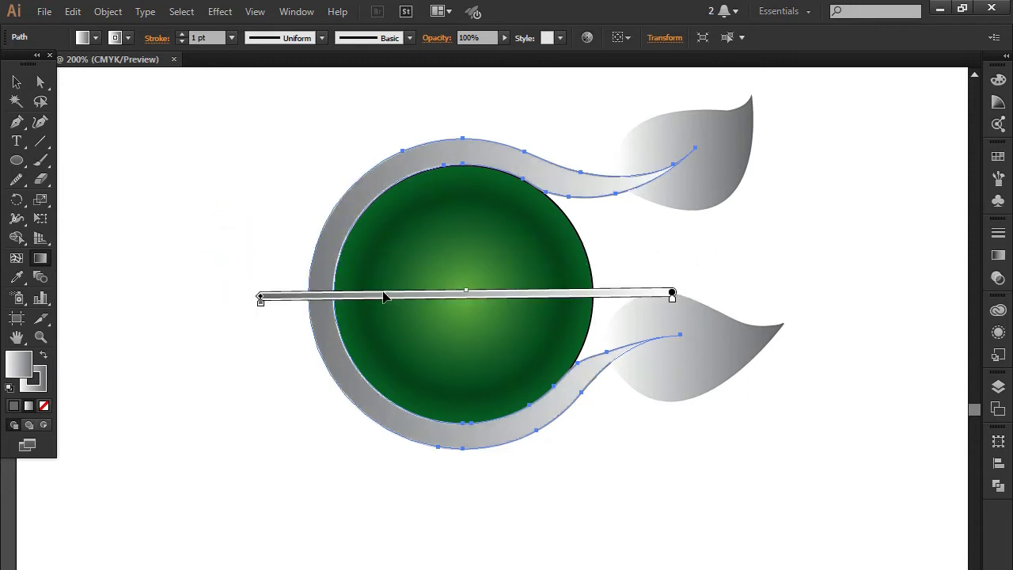
{"action": "left_click_drag", "start_coordinate": [387, 291], "coordinate": [354, 296]}
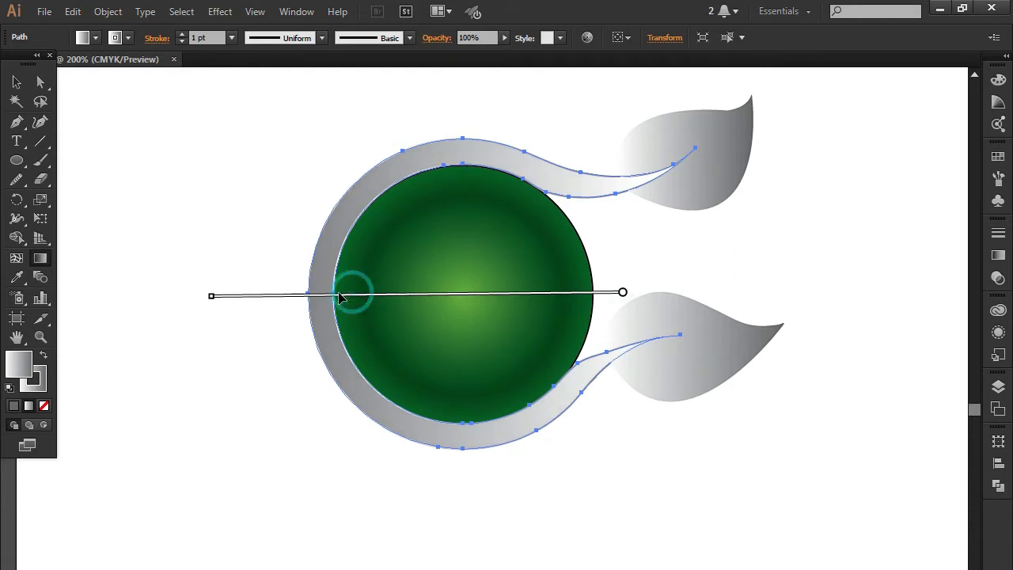
{"action": "left_click", "coordinate": [16, 82]}
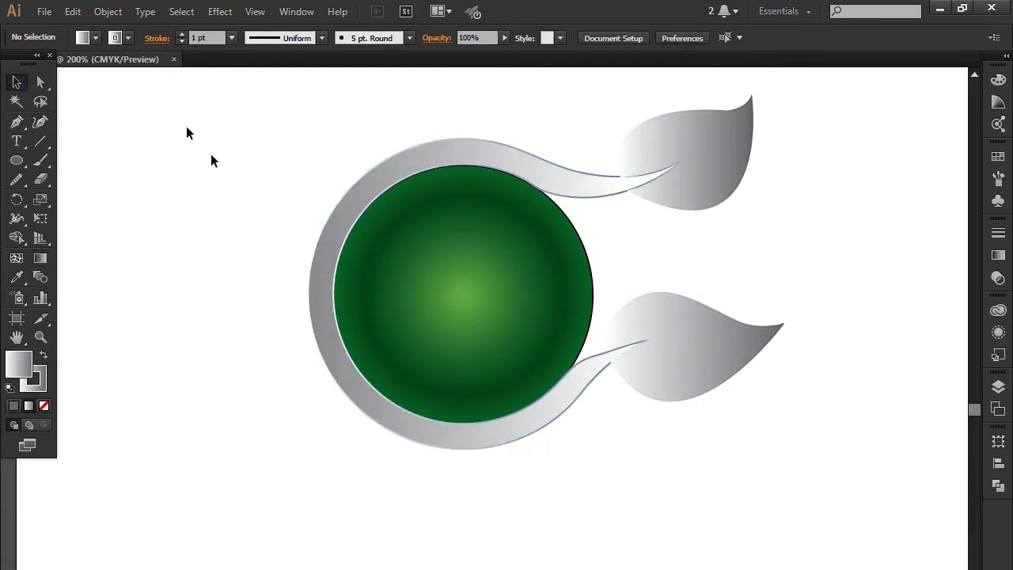
{"action": "left_click", "coordinate": [19, 120]}
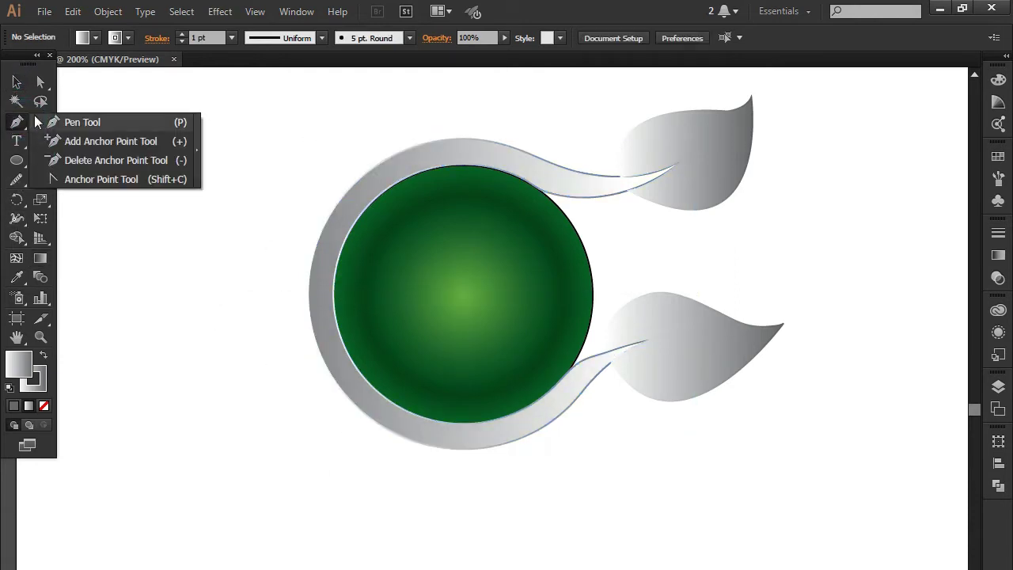
Step: Draw a closed curved shape from the upper leaf tip along the ring's top and left edge
{"action": "left_click", "coordinate": [695, 148]}
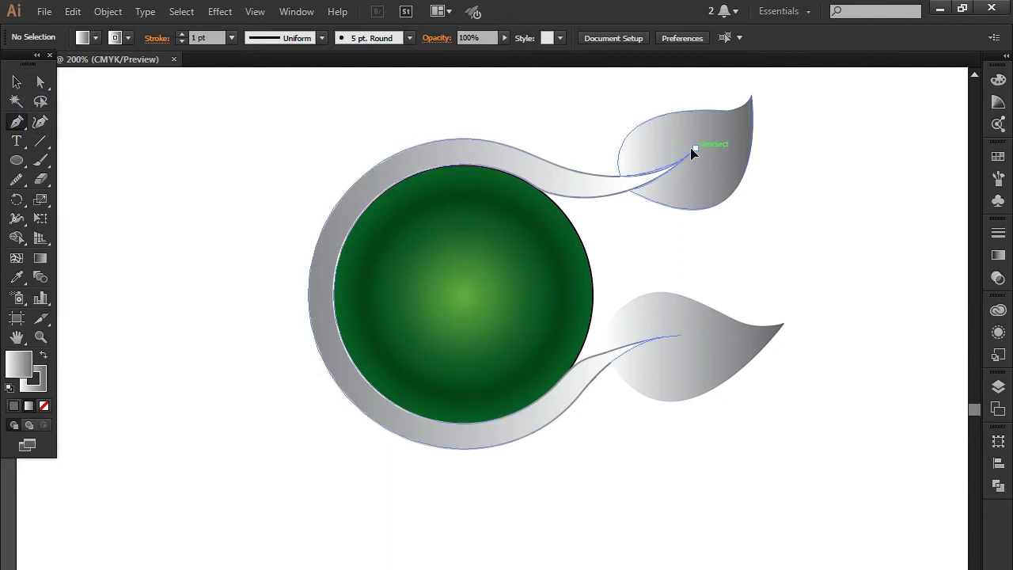
{"action": "left_click_drag", "start_coordinate": [558, 175], "coordinate": [459, 150]}
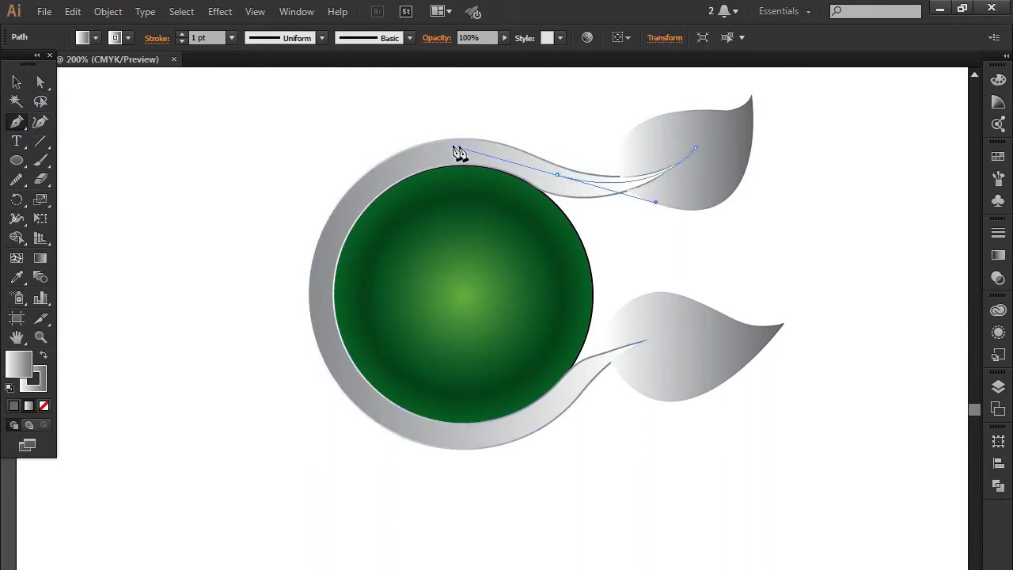
{"action": "mouse_move", "coordinate": [333, 227]}
{"action": "left_mouse_down"}
{"action": "mouse_move", "coordinate": [307, 320]}
{"action": "mouse_move", "coordinate": [243, 336]}
{"action": "left_mouse_up"}
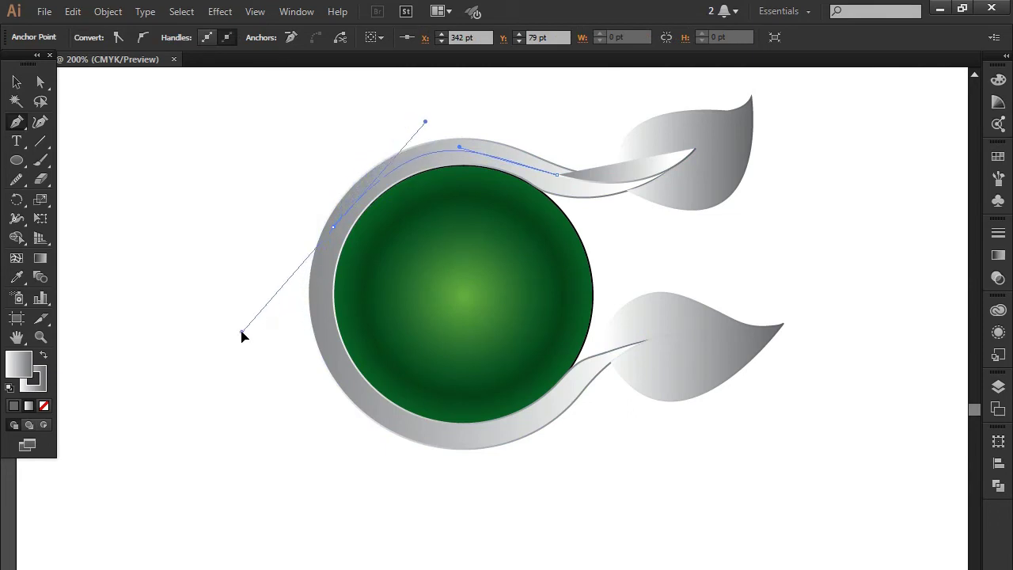
{"action": "left_click", "coordinate": [336, 228]}
{"action": "mouse_move", "coordinate": [337, 228]}
{"action": "left_mouse_down"}
{"action": "mouse_move", "coordinate": [277, 330]}
{"action": "mouse_move", "coordinate": [265, 328]}
{"action": "left_mouse_up"}
{"action": "left_click", "coordinate": [238, 325]}
{"action": "left_click_drag", "start_coordinate": [261, 173], "coordinate": [354, 135]}
{"action": "left_click_drag", "start_coordinate": [448, 111], "coordinate": [554, 124]}
{"action": "left_click", "coordinate": [694, 146]}
Step: Use Shape Builder on the ring and new shape to delete the top-left region and leftover slivers
{"action": "left_click", "coordinate": [18, 82]}
{"action": "left_click_drag", "start_coordinate": [172, 140], "coordinate": [438, 164]}
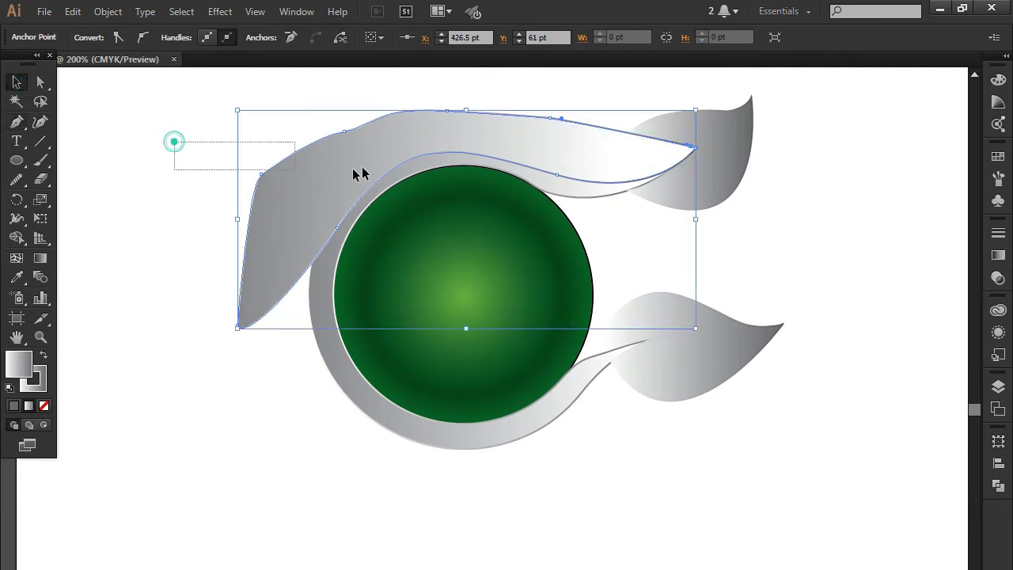
{"action": "left_click", "coordinate": [17, 238]}
{"action": "left_click", "coordinate": [325, 164], "text": "alt"}
{"action": "left_click_drag", "start_coordinate": [341, 127], "coordinate": [190, 106]}
{"action": "left_click", "coordinate": [17, 82]}
{"action": "left_click", "coordinate": [195, 171]}
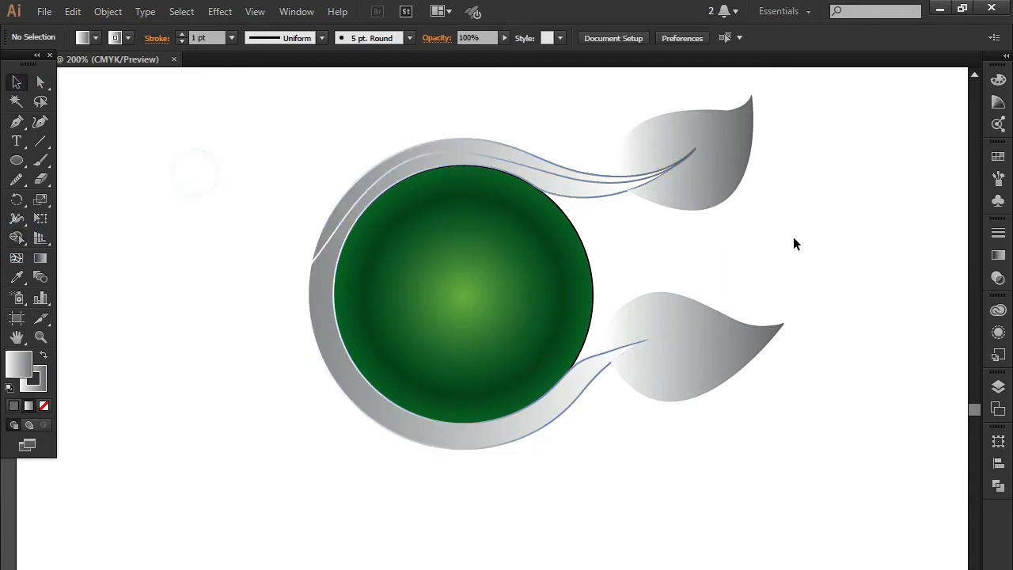
Step: Shift the top swoosh's gradient to the right with the Gradient tool
{"action": "left_click", "coordinate": [596, 176]}
{"action": "key", "text": "g"}
{"action": "left_click_drag", "start_coordinate": [436, 202], "coordinate": [508, 201]}
{"action": "left_click", "coordinate": [16, 82]}
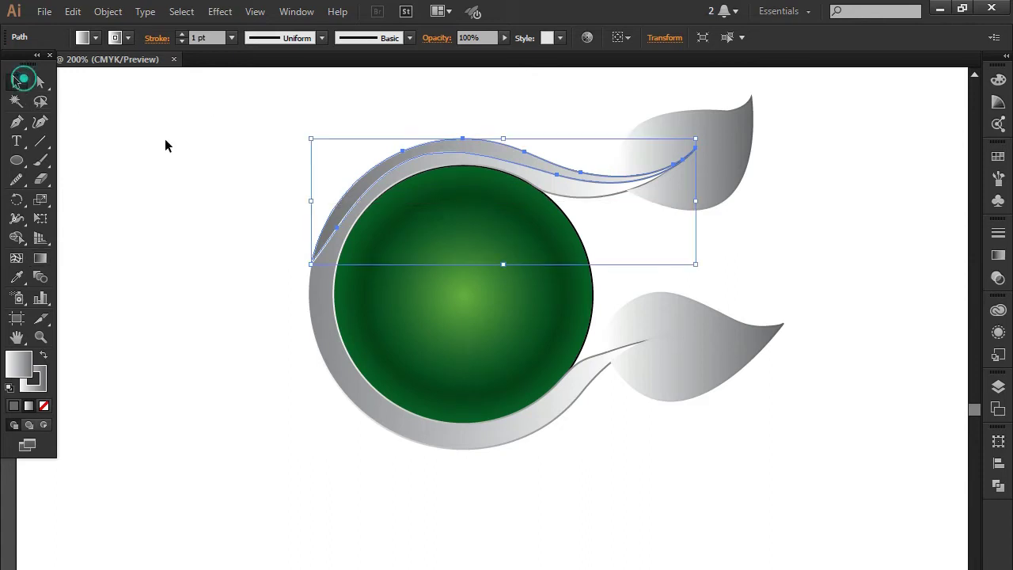
{"action": "left_click", "coordinate": [164, 140]}
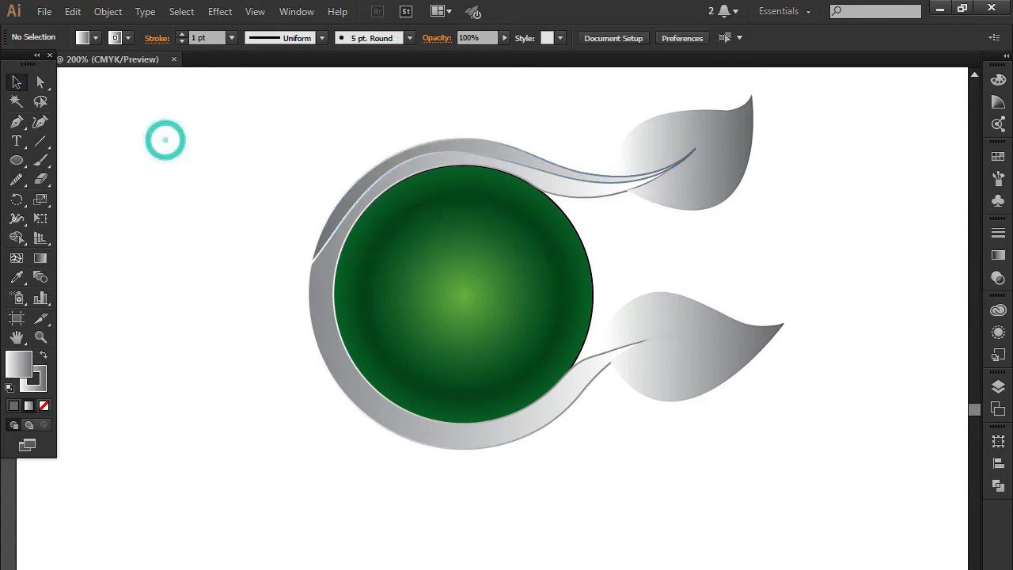
Step: Select both swooshes, then marquee-select the whole logo artwork
{"action": "left_click", "coordinate": [486, 140]}
{"action": "left_click", "coordinate": [607, 190], "text": "shift"}
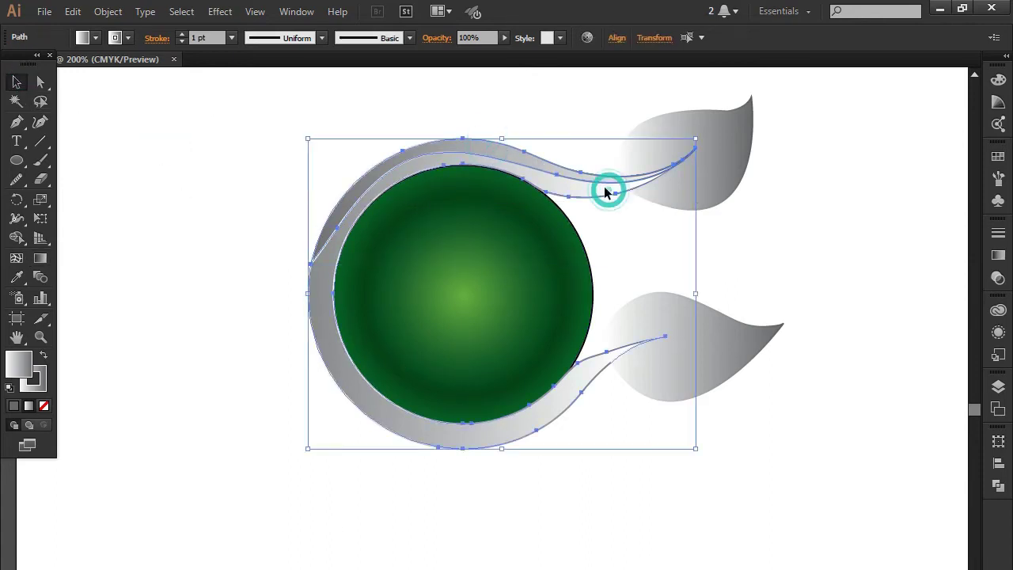
{"action": "left_click", "coordinate": [67, 475]}
{"action": "left_click_drag", "start_coordinate": [831, 435], "coordinate": [309, 121]}
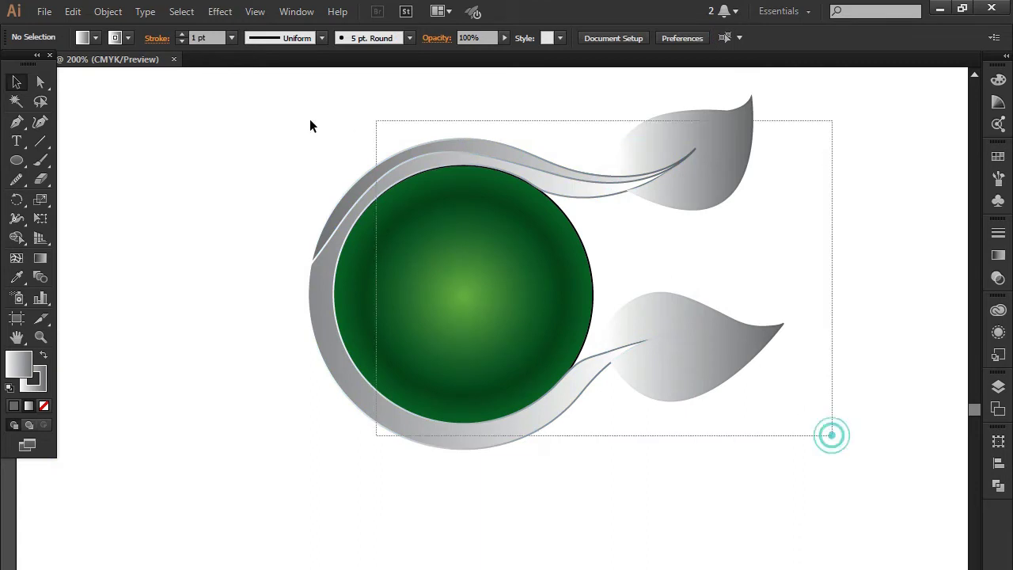
Step: Set the stroke to None on the ring, swooshes and leaves
{"action": "left_click", "coordinate": [46, 378]}
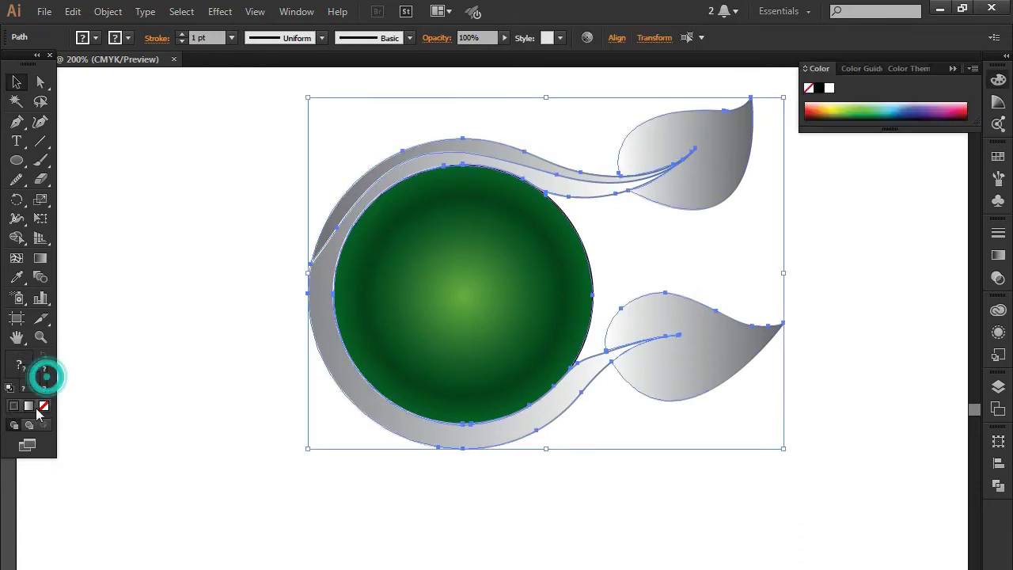
{"action": "left_click", "coordinate": [953, 68]}
{"action": "left_click", "coordinate": [800, 464]}
{"action": "left_click_drag", "start_coordinate": [868, 448], "coordinate": [647, 131]}
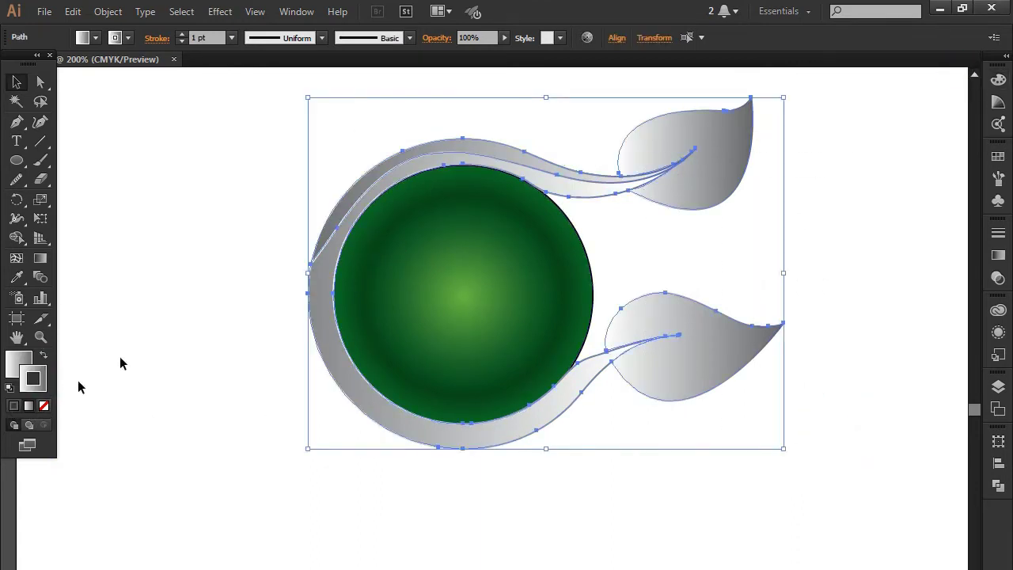
{"action": "left_click", "coordinate": [44, 407]}
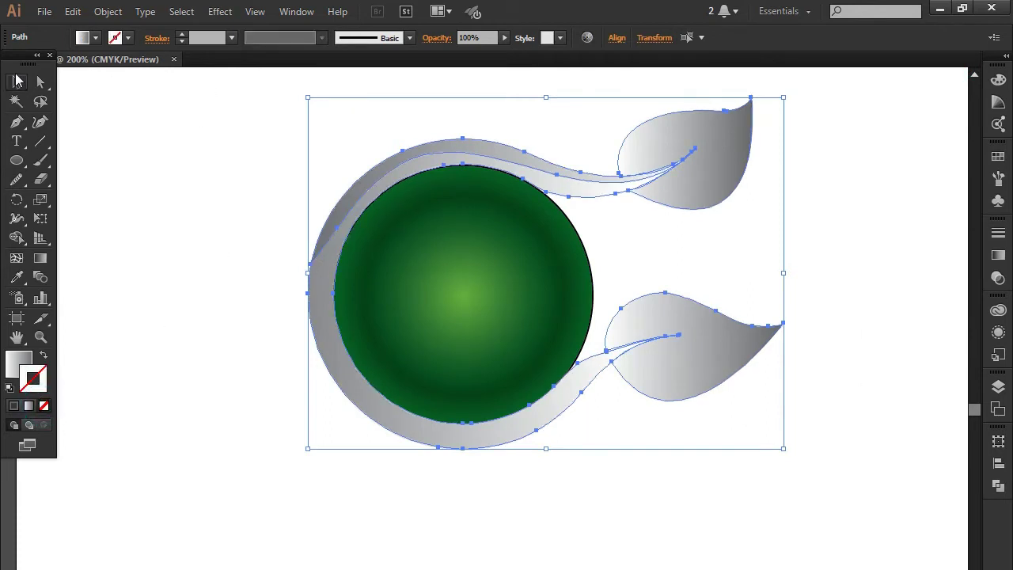
{"action": "left_click", "coordinate": [158, 176]}
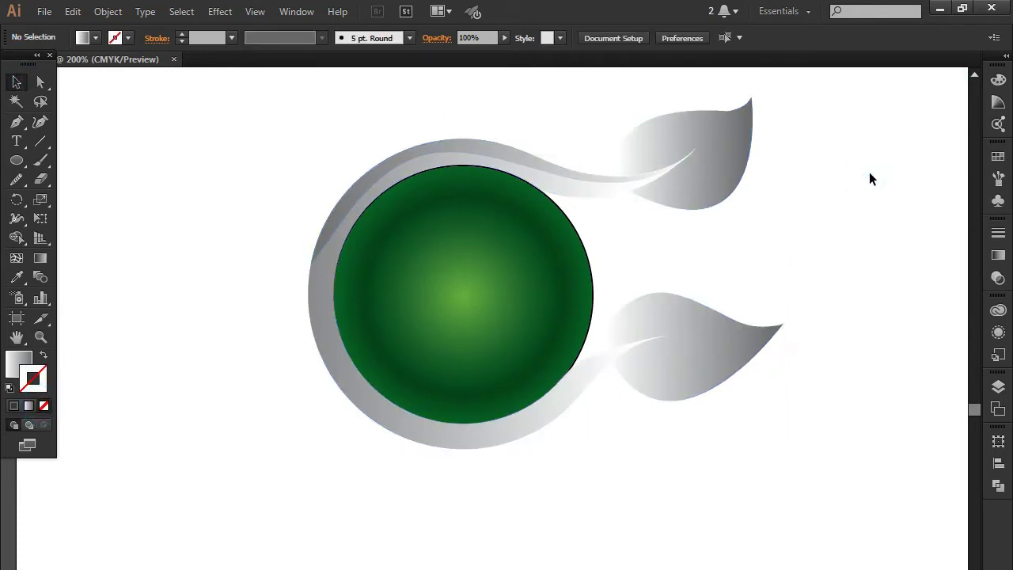
Step: Redraw the top swoosh with the Pencil tool so its curve runs smoothly into the upper leaf
{"action": "left_click", "coordinate": [17, 83]}
{"action": "left_click", "coordinate": [150, 173]}
{"action": "left_click", "coordinate": [513, 159]}
{"action": "left_click", "coordinate": [19, 181]}
{"action": "left_click_drag", "start_coordinate": [521, 170], "coordinate": [429, 153]}
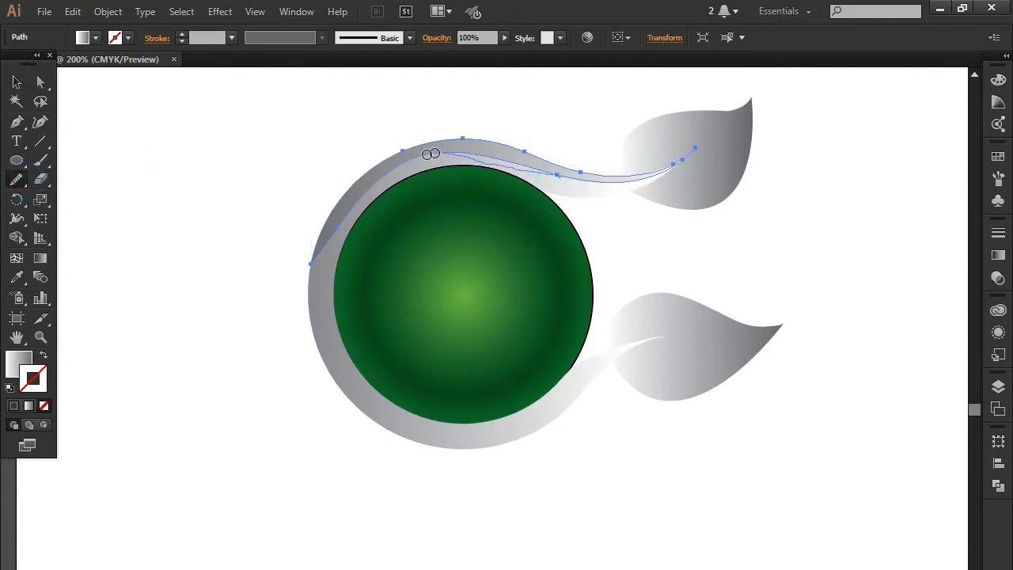
{"action": "left_click_drag", "start_coordinate": [335, 233], "coordinate": [402, 166]}
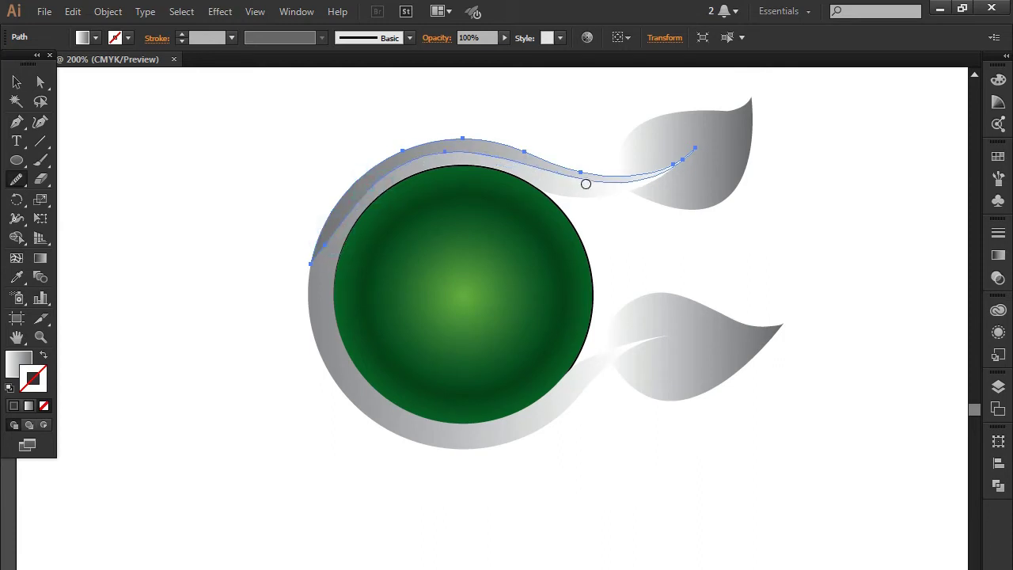
{"action": "left_click_drag", "start_coordinate": [577, 171], "coordinate": [456, 151]}
{"action": "left_click_drag", "start_coordinate": [628, 174], "coordinate": [509, 140]}
{"action": "left_click_drag", "start_coordinate": [566, 159], "coordinate": [332, 153]}
{"action": "left_click", "coordinate": [16, 81]}
{"action": "left_click", "coordinate": [139, 167]}
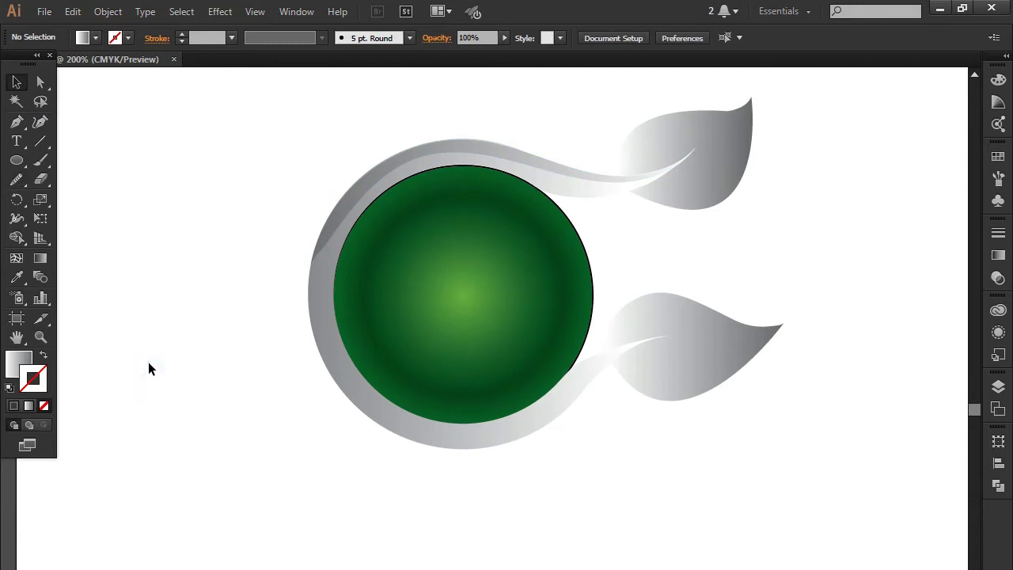
Step: Draw a closed wave-shaped cutting path below the green circle with the Pen tool
{"action": "left_click_drag", "start_coordinate": [16, 121], "coordinate": [83, 129]}
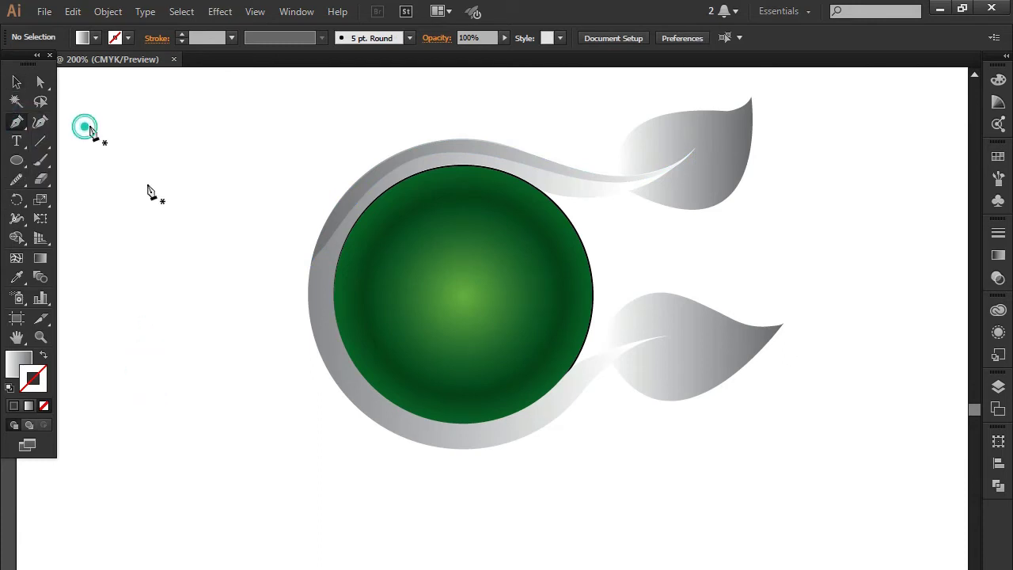
{"action": "left_click", "coordinate": [671, 338]}
{"action": "left_click_drag", "start_coordinate": [556, 394], "coordinate": [473, 461]}
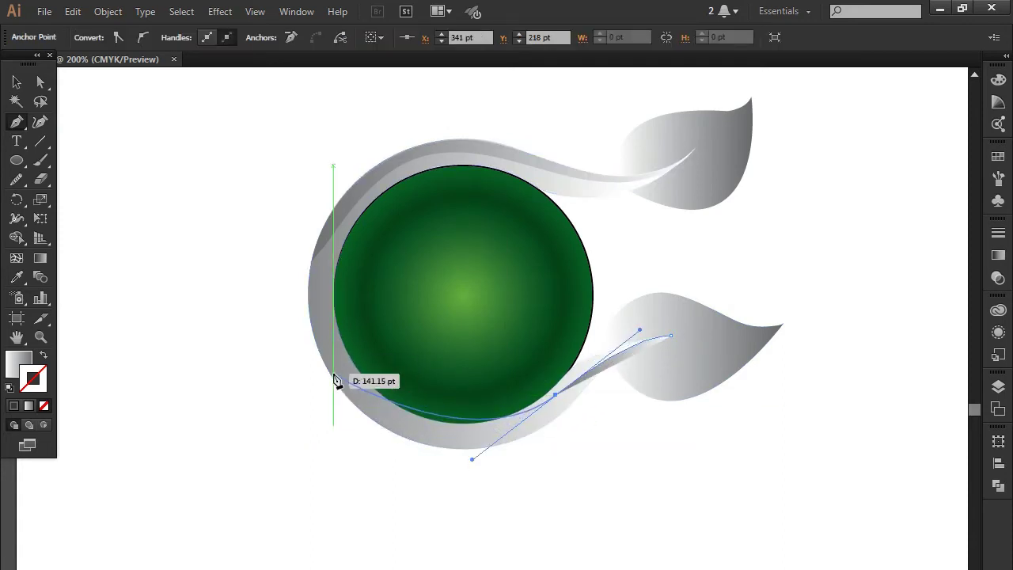
{"action": "mouse_move", "coordinate": [352, 399]}
{"action": "left_mouse_down"}
{"action": "mouse_move", "coordinate": [313, 353]}
{"action": "mouse_move", "coordinate": [291, 357]}
{"action": "left_mouse_up"}
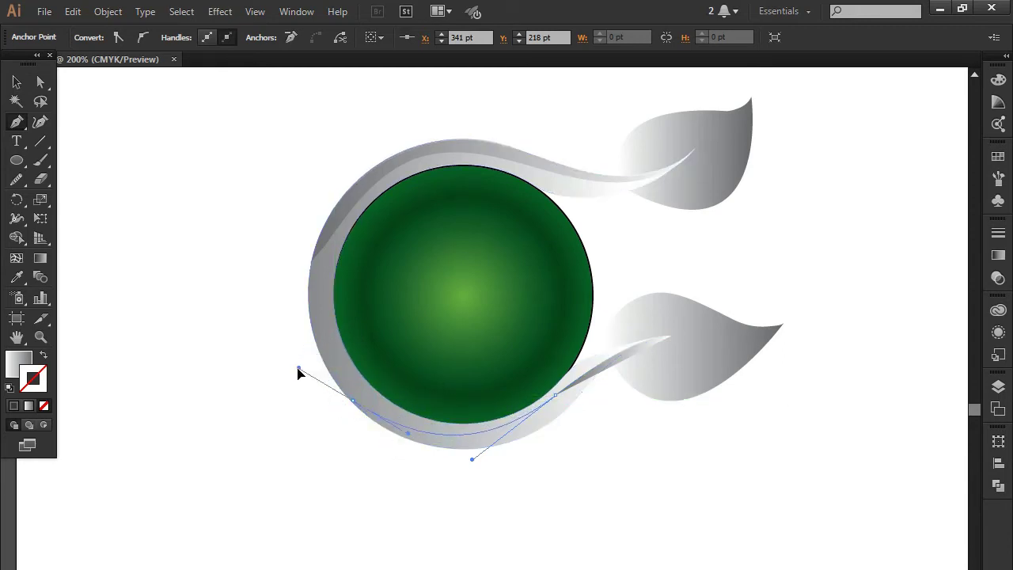
{"action": "left_click_drag", "start_coordinate": [253, 399], "coordinate": [290, 344]}
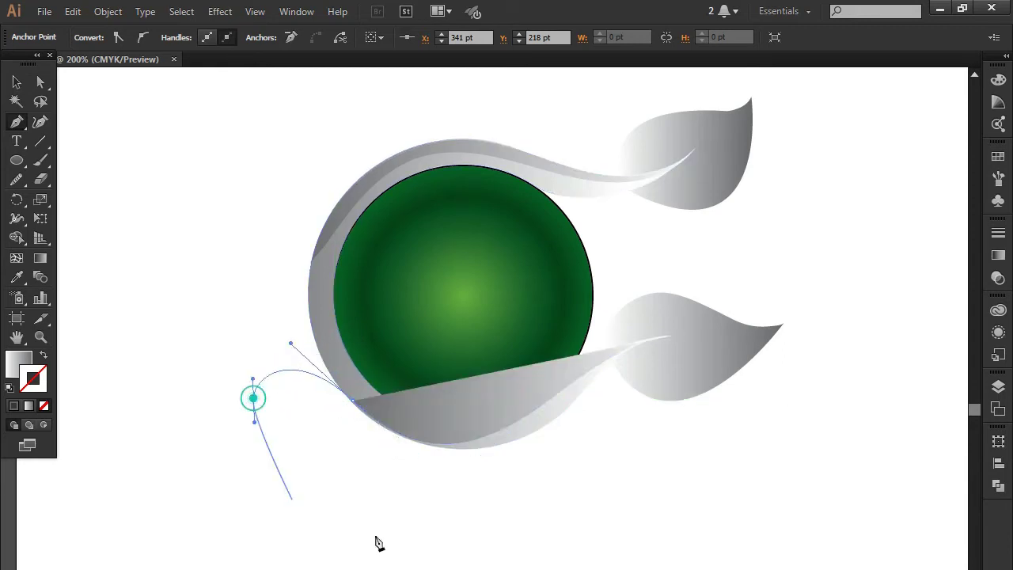
{"action": "left_click", "coordinate": [380, 540]}
{"action": "left_click", "coordinate": [746, 556]}
{"action": "left_click", "coordinate": [750, 453]}
{"action": "left_click", "coordinate": [669, 336]}
Step: Select the wave with the swooshes and leaves, and delete a wave region with Shape Builder
{"action": "key", "text": "v"}
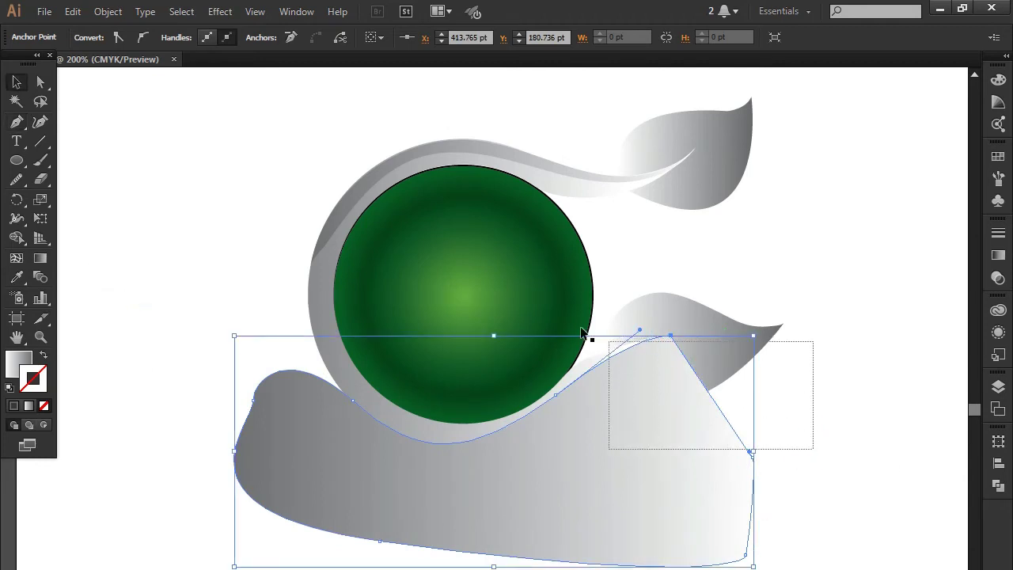
{"action": "left_click_drag", "start_coordinate": [722, 384], "coordinate": [605, 335]}
{"action": "left_click", "coordinate": [24, 246]}
{"action": "left_click", "coordinate": [541, 515], "text": "alt"}
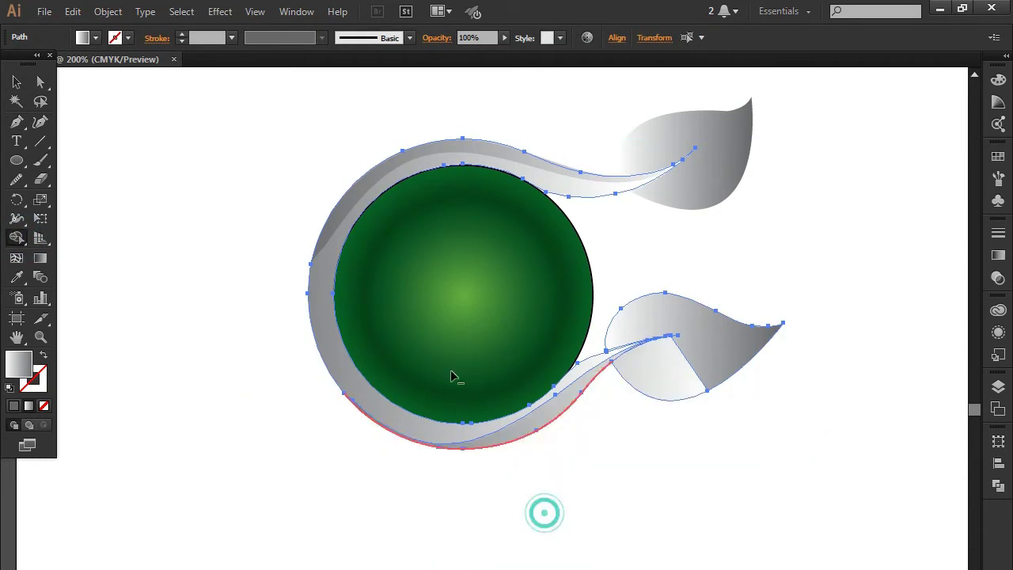
{"action": "left_click", "coordinate": [17, 81]}
{"action": "left_click", "coordinate": [121, 293]}
Step: Try removing the leaf's lower lobe with Shape Builder, then undo it
{"action": "left_click", "coordinate": [696, 560]}
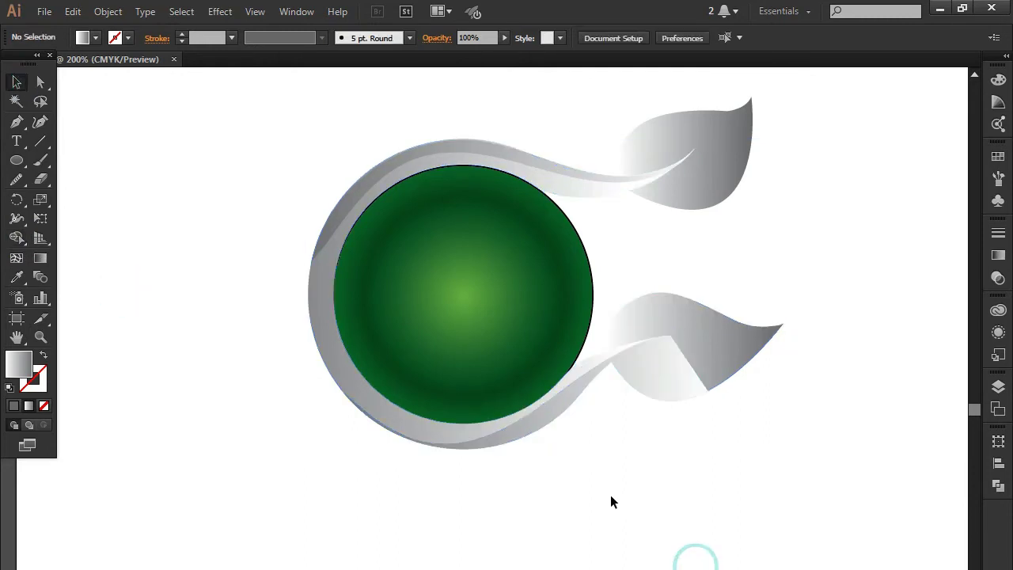
{"action": "left_click", "coordinate": [549, 414]}
{"action": "left_click", "coordinate": [723, 489]}
{"action": "left_click", "coordinate": [690, 386]}
{"action": "left_click", "coordinate": [357, 259], "text": "shift"}
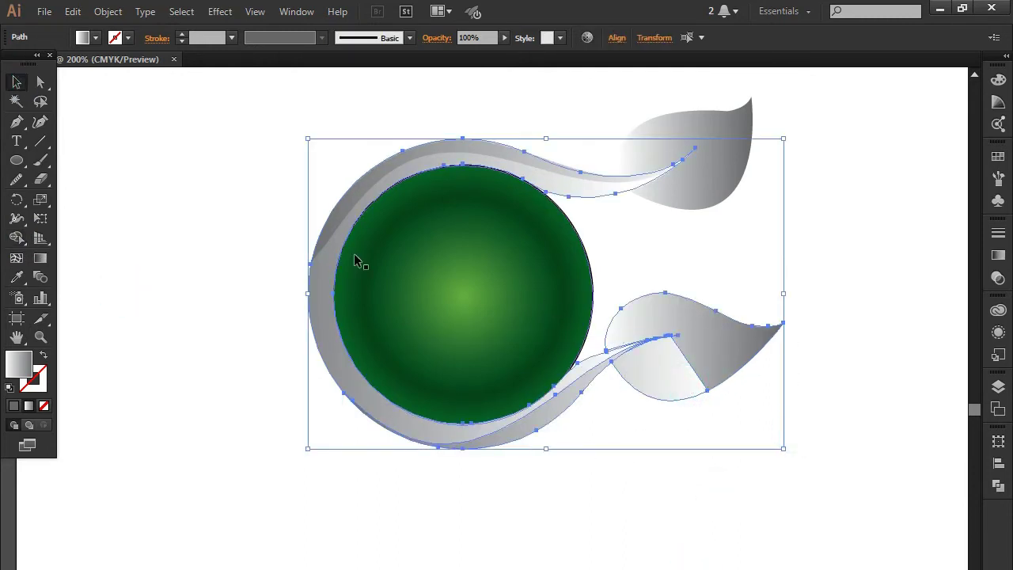
{"action": "left_click", "coordinate": [16, 236]}
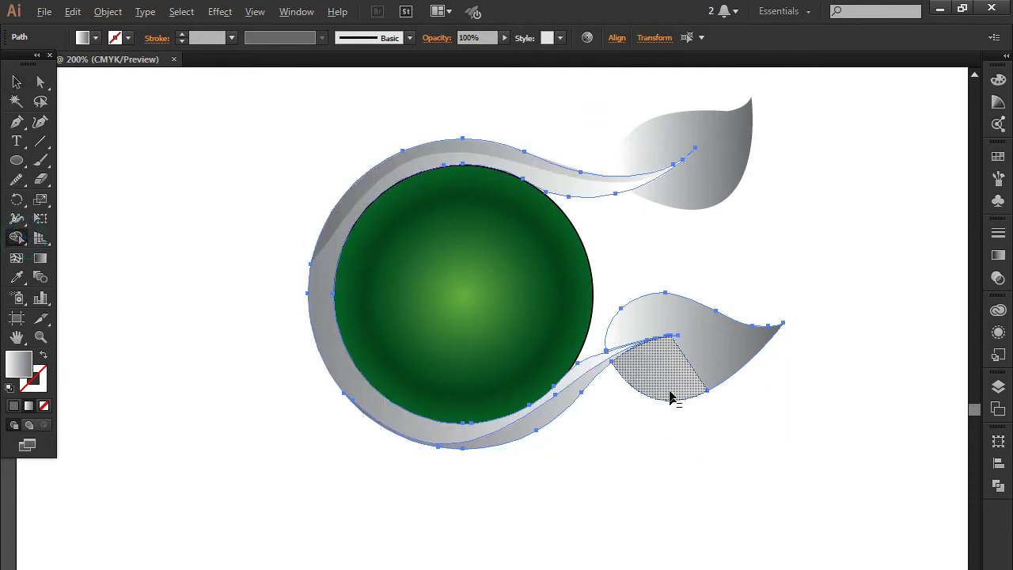
{"action": "left_click", "coordinate": [669, 390], "text": "alt"}
{"action": "left_click", "coordinate": [16, 82]}
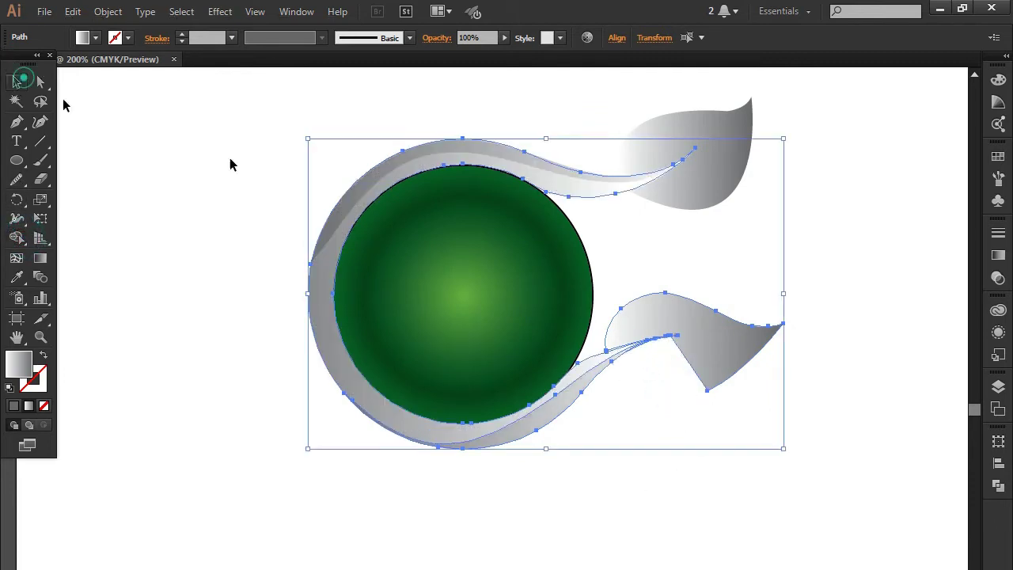
{"action": "left_click", "coordinate": [262, 164]}
{"action": "key", "text": "ctrl+z"}
{"action": "key", "text": "ctrl+z"}
{"action": "key", "text": "ctrl+z"}
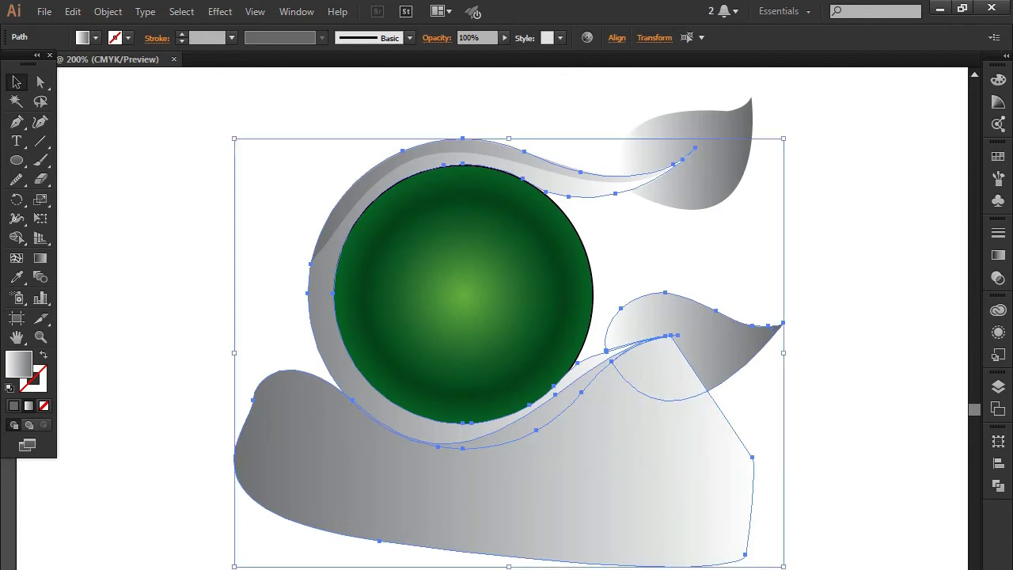
Step: Select the wave and ring swoosh, and delete the wave region below the swoosh
{"action": "left_click", "coordinate": [736, 483]}
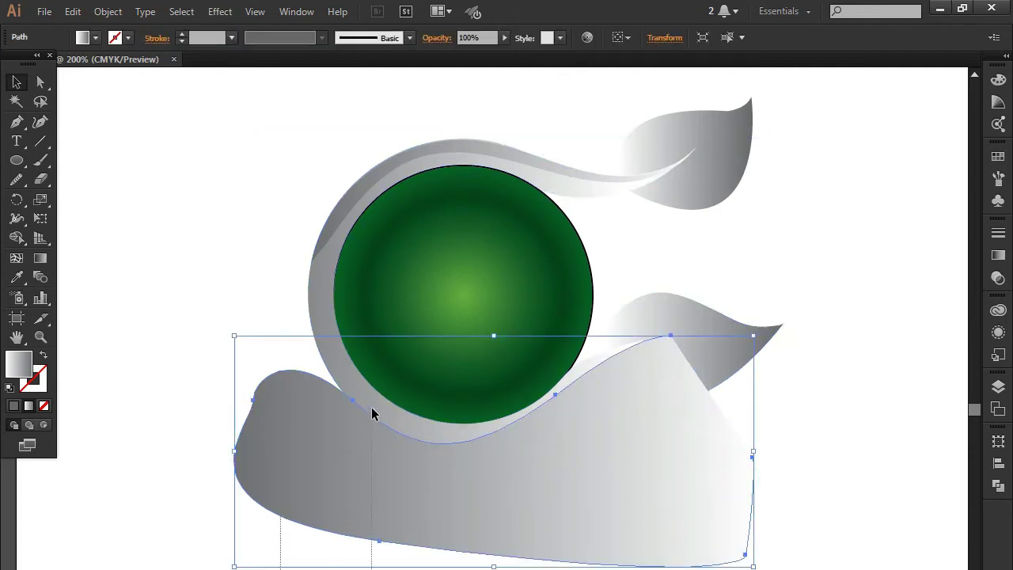
{"action": "left_click", "coordinate": [372, 418], "text": "shift"}
{"action": "left_click", "coordinate": [17, 239]}
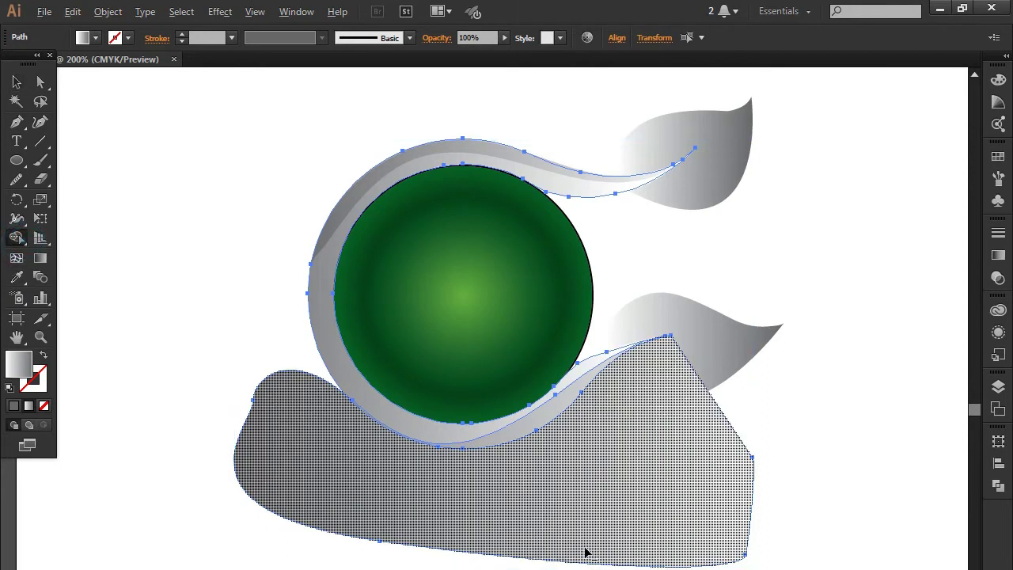
{"action": "left_click", "coordinate": [584, 552], "text": "alt"}
{"action": "left_click", "coordinate": [17, 82]}
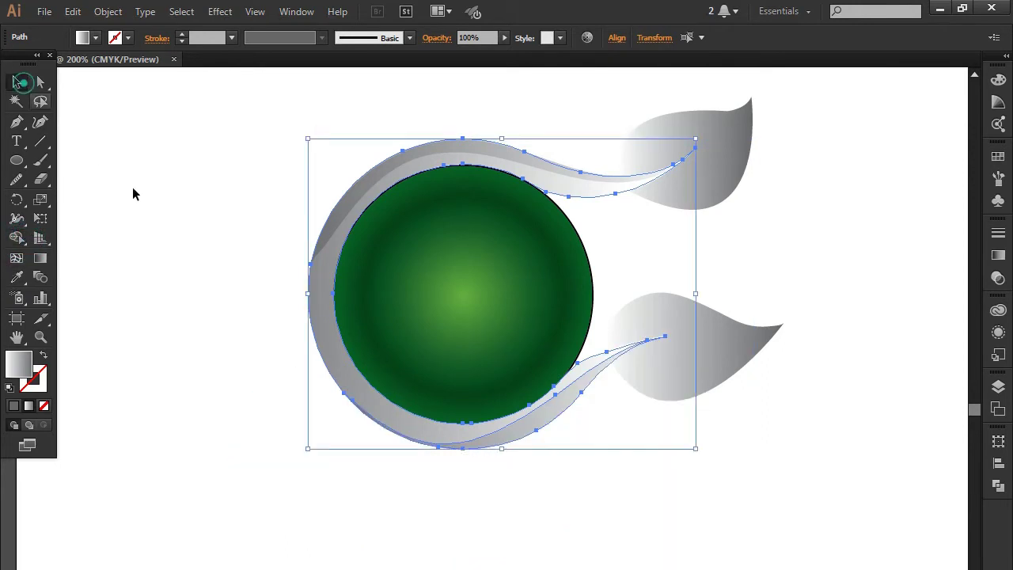
{"action": "left_click", "coordinate": [133, 188]}
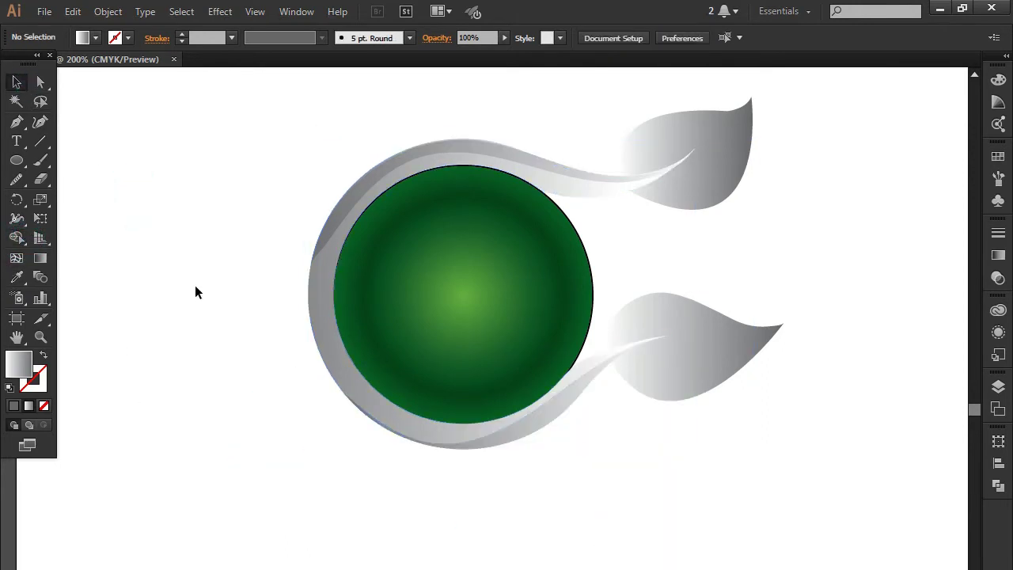
Step: Select the lower-right leaf to inspect it, then deselect it
{"action": "left_click", "coordinate": [175, 405]}
{"action": "left_click", "coordinate": [720, 362]}
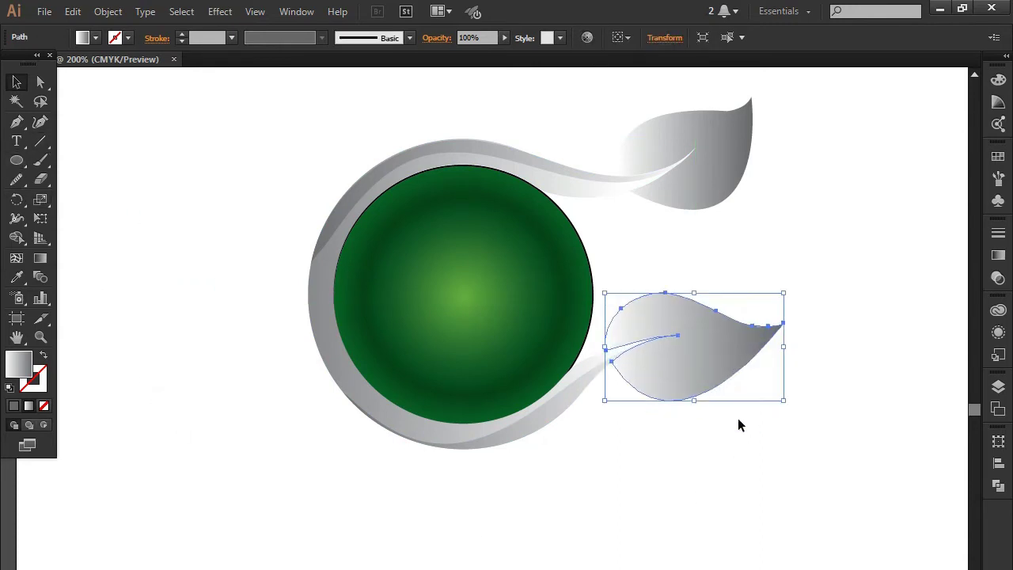
{"action": "scroll", "coordinate": [735, 391], "scroll_direction": "up", "scroll_amount": 1, "text": "alt"}
{"action": "left_click", "coordinate": [809, 484]}
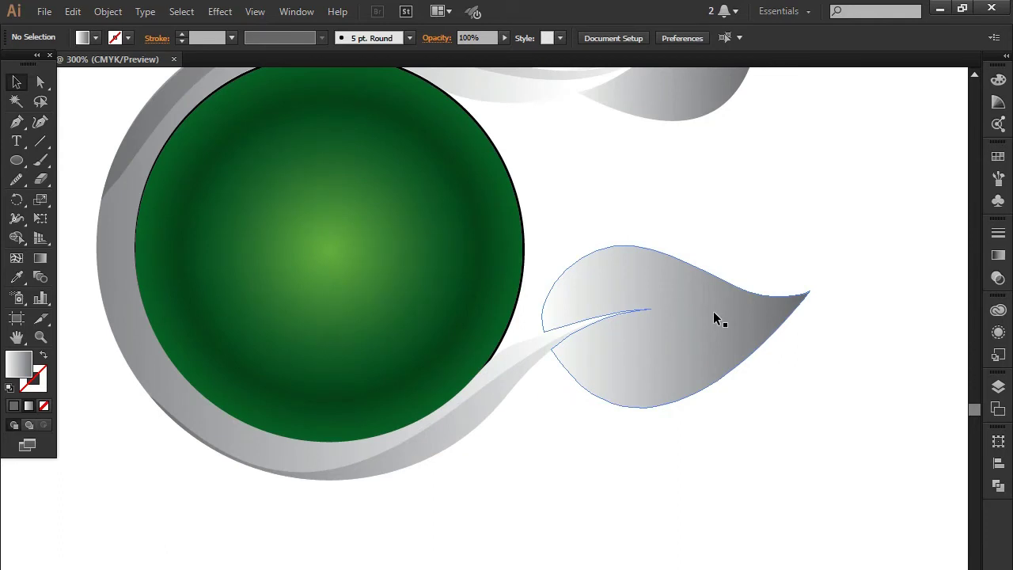
Step: Draw a closed fold shape over the lower leaf's upper edge with the Pen tool
{"action": "left_click", "coordinate": [21, 120]}
{"action": "left_click", "coordinate": [61, 121]}
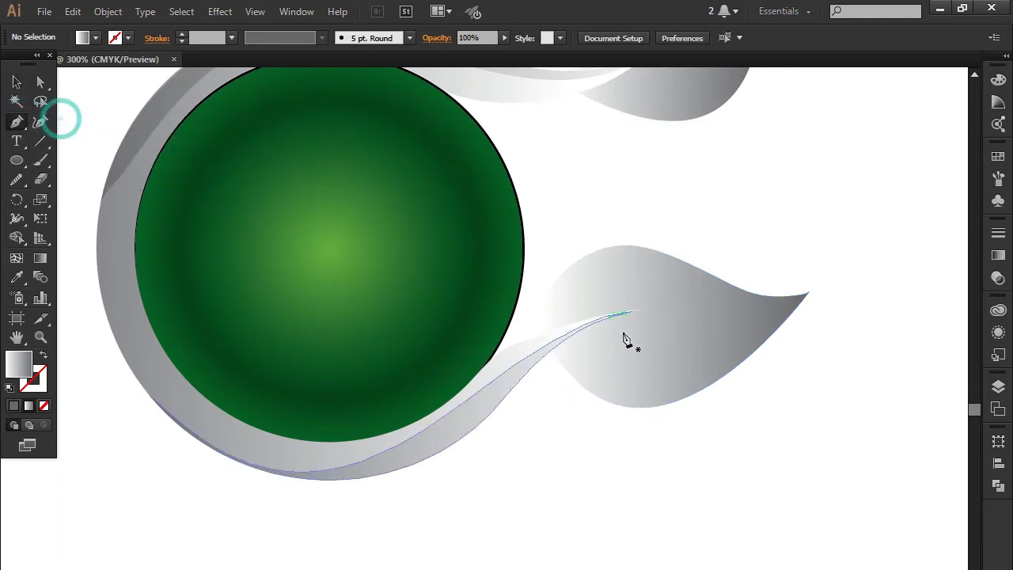
{"action": "left_click", "coordinate": [582, 320]}
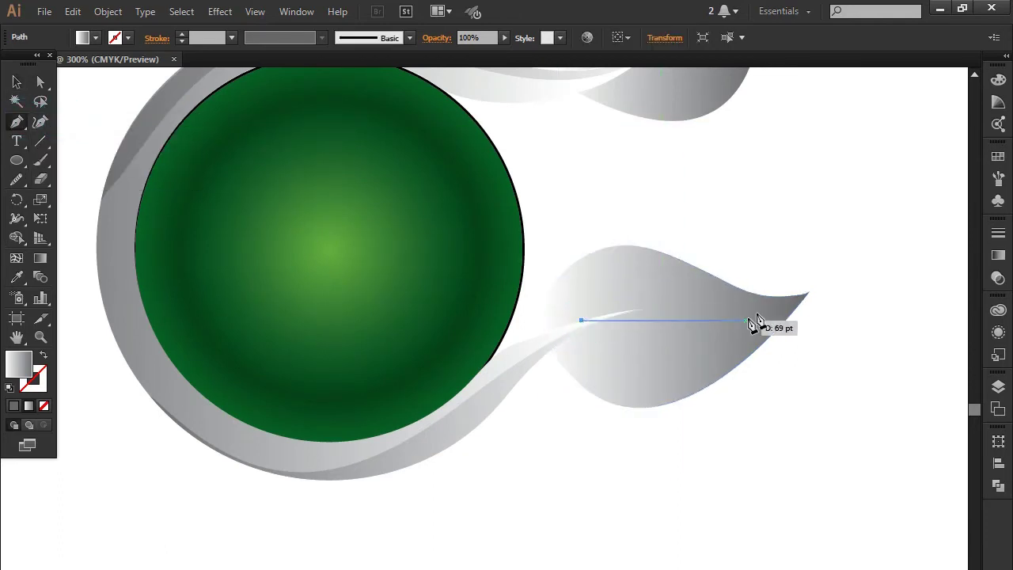
{"action": "mouse_move", "coordinate": [671, 286]}
{"action": "left_mouse_down"}
{"action": "mouse_move", "coordinate": [753, 305]}
{"action": "mouse_move", "coordinate": [849, 248]}
{"action": "left_mouse_up"}
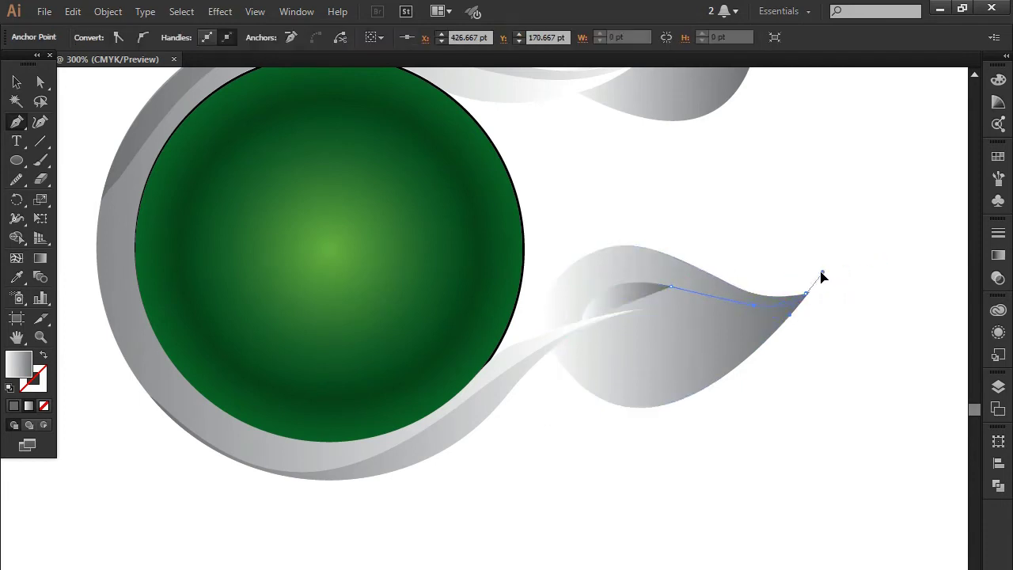
{"action": "left_click_drag", "start_coordinate": [827, 277], "coordinate": [829, 274]}
{"action": "left_click_drag", "start_coordinate": [781, 239], "coordinate": [628, 214]}
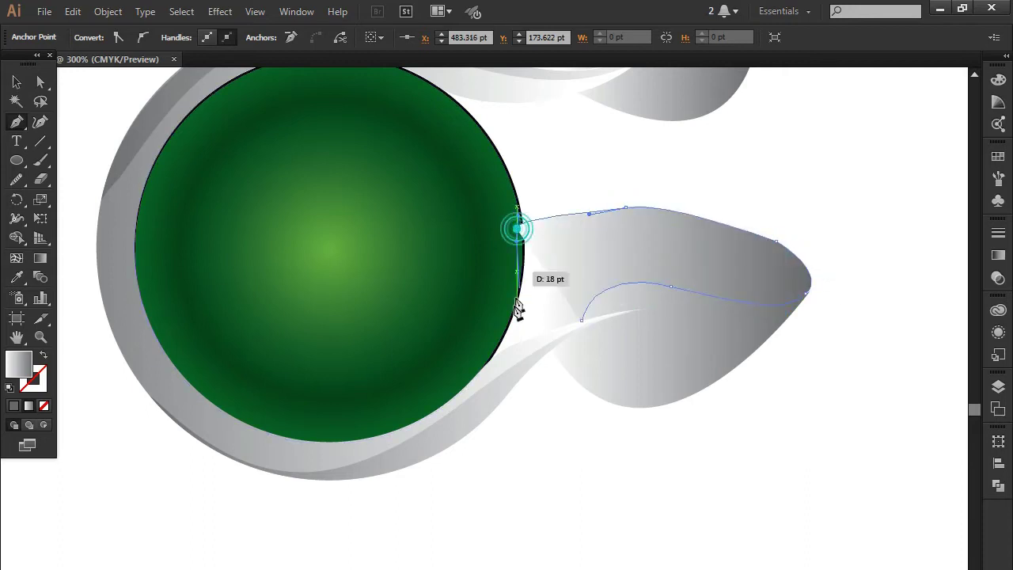
{"action": "left_click", "coordinate": [516, 226]}
{"action": "left_click", "coordinate": [515, 311]}
{"action": "left_click", "coordinate": [582, 320]}
Step: Trim the fold shape to the leaf by deleting its outside part with Shape Builder
{"action": "left_click", "coordinate": [18, 81]}
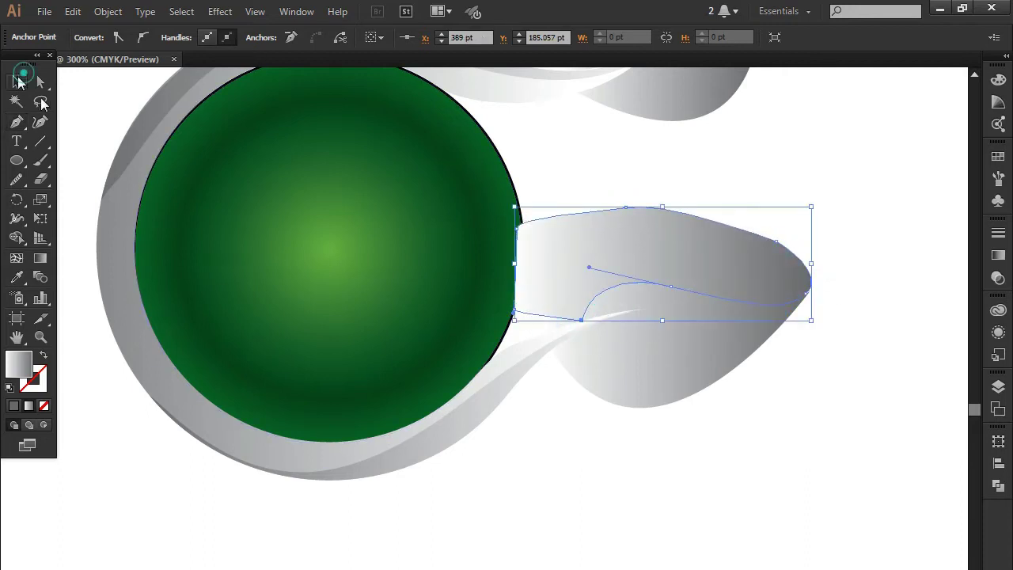
{"action": "left_click", "coordinate": [665, 304], "text": "shift"}
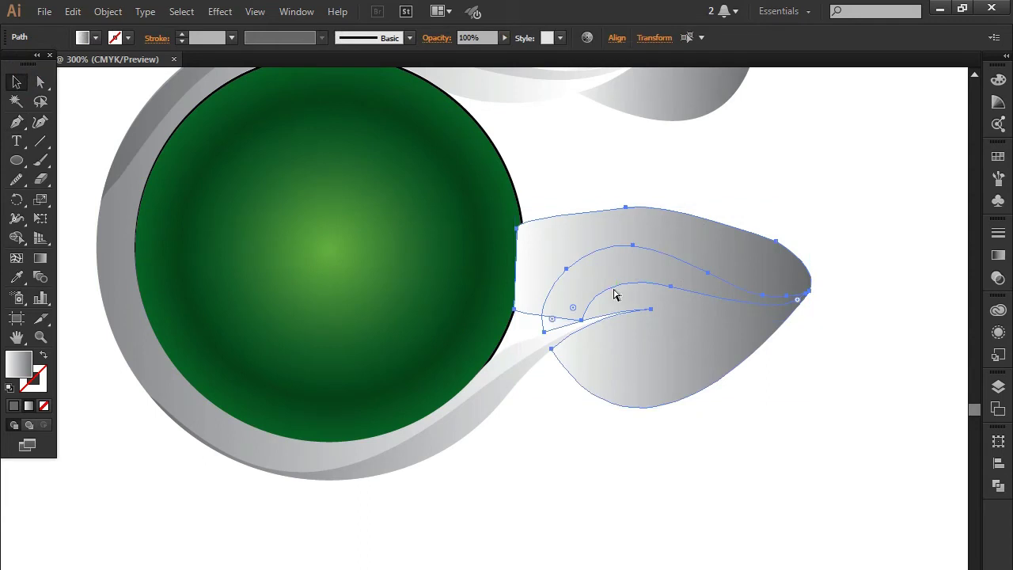
{"action": "left_click", "coordinate": [612, 231]}
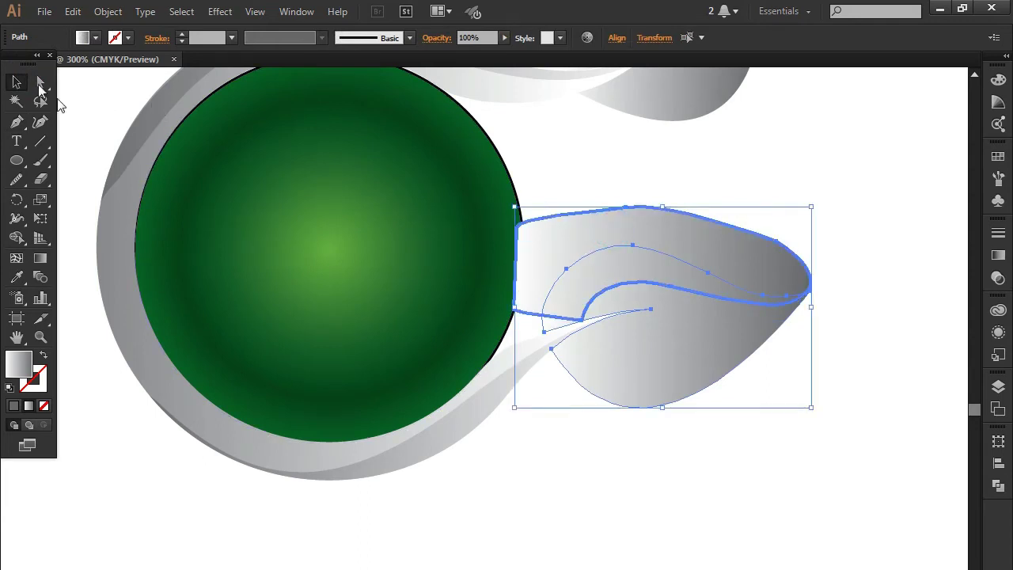
{"action": "left_click", "coordinate": [16, 237]}
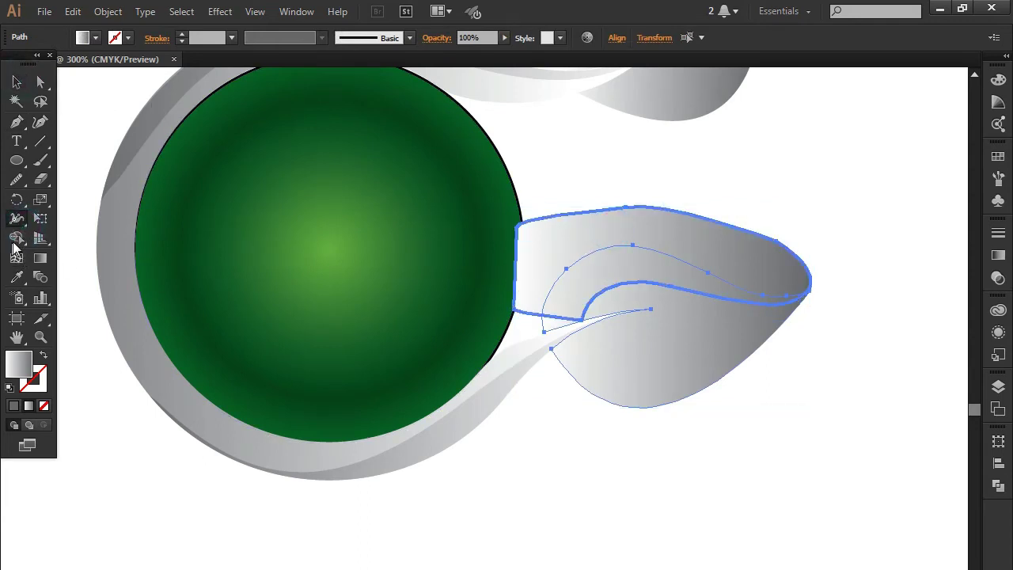
{"action": "left_click", "coordinate": [642, 222], "text": "alt"}
{"action": "left_click", "coordinate": [17, 82]}
{"action": "left_click", "coordinate": [816, 203]}
Step: Drag a grey gradient across the trimmed fold piece with the Gradient tool
{"action": "left_click", "coordinate": [652, 267]}
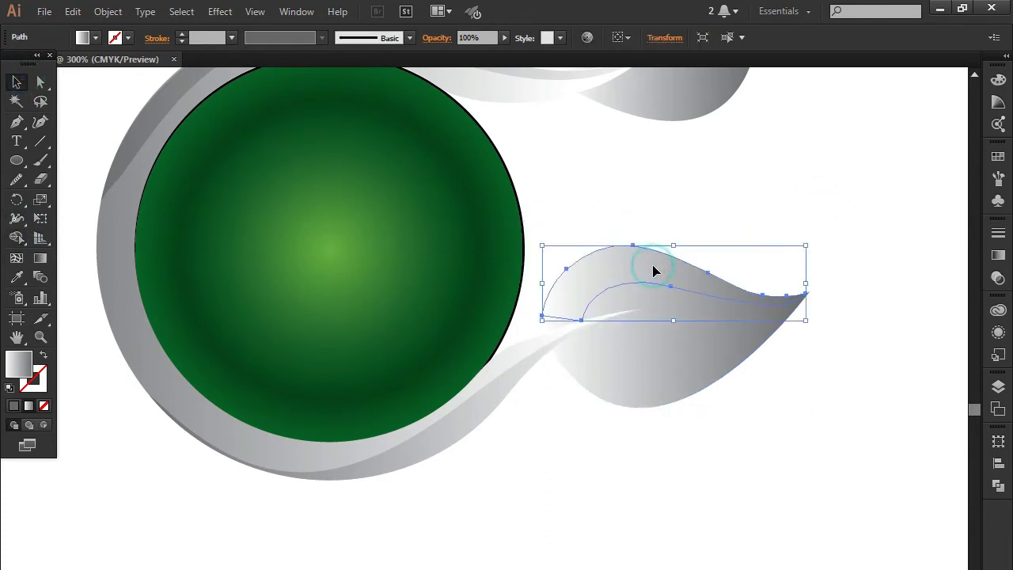
{"action": "key", "text": "g"}
{"action": "mouse_move", "coordinate": [654, 283]}
{"action": "left_mouse_down"}
{"action": "mouse_move", "coordinate": [597, 286]}
{"action": "mouse_move", "coordinate": [634, 285]}
{"action": "left_mouse_up"}
{"action": "left_click", "coordinate": [17, 82]}
{"action": "left_click", "coordinate": [841, 224]}
{"action": "scroll", "coordinate": [681, 471], "scroll_direction": "up", "scroll_amount": 2}
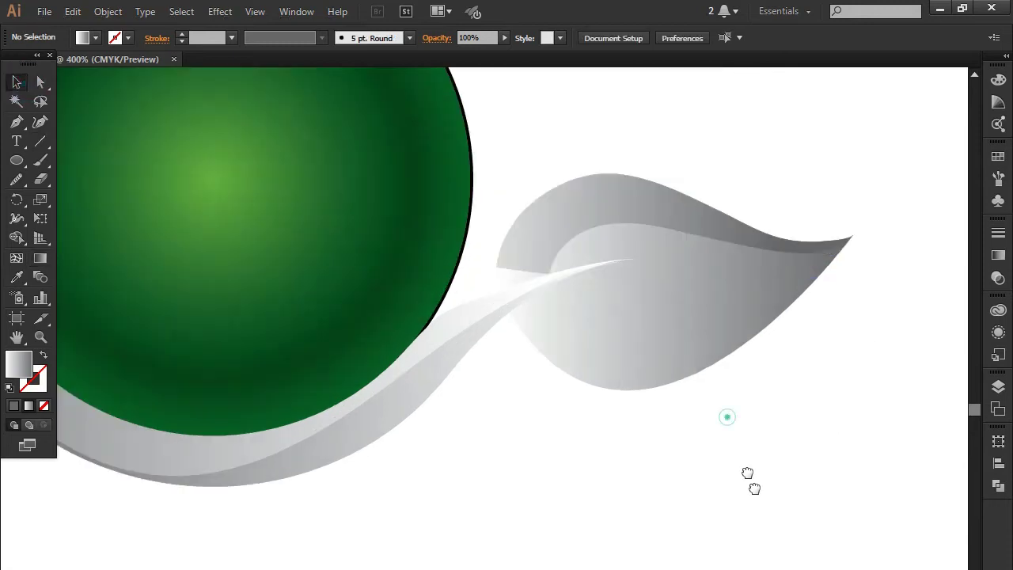
Step: Re-drag the fold's gradient so it runs from the stem toward the leaf tip
{"action": "scroll", "coordinate": [792, 498], "scroll_direction": "down", "scroll_amount": 1}
{"action": "left_click", "coordinate": [705, 400]}
{"action": "scroll", "coordinate": [705, 400], "scroll_direction": "down", "scroll_amount": 1}
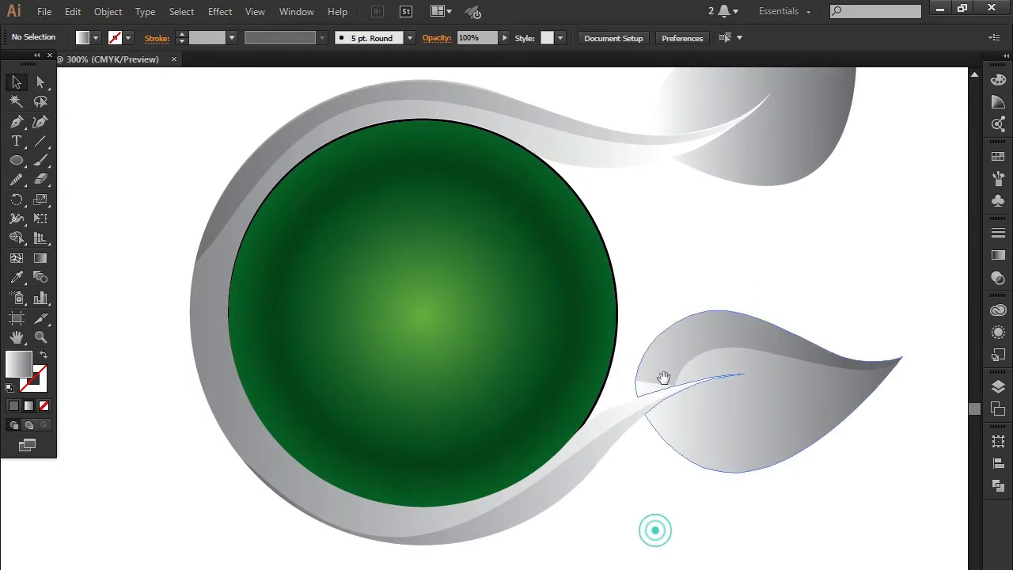
{"action": "scroll", "coordinate": [685, 414], "scroll_direction": "up", "scroll_amount": 2}
{"action": "scroll", "coordinate": [633, 427], "scroll_direction": "right", "scroll_amount": 3}
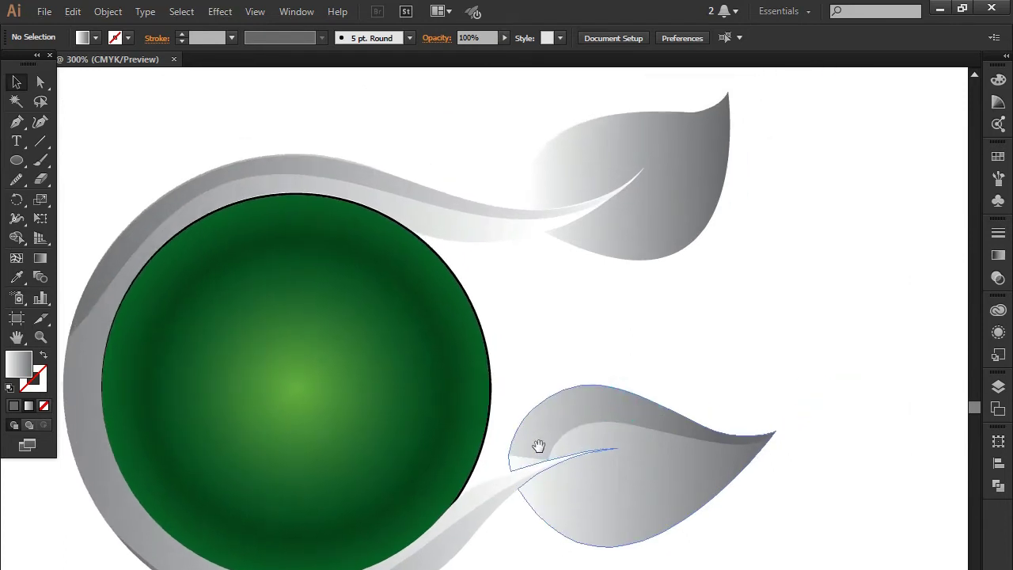
{"action": "left_click", "coordinate": [648, 412]}
{"action": "key", "text": "g"}
{"action": "mouse_move", "coordinate": [466, 453]}
{"action": "left_mouse_down"}
{"action": "mouse_move", "coordinate": [804, 388]}
{"action": "mouse_move", "coordinate": [497, 457]}
{"action": "left_mouse_up"}
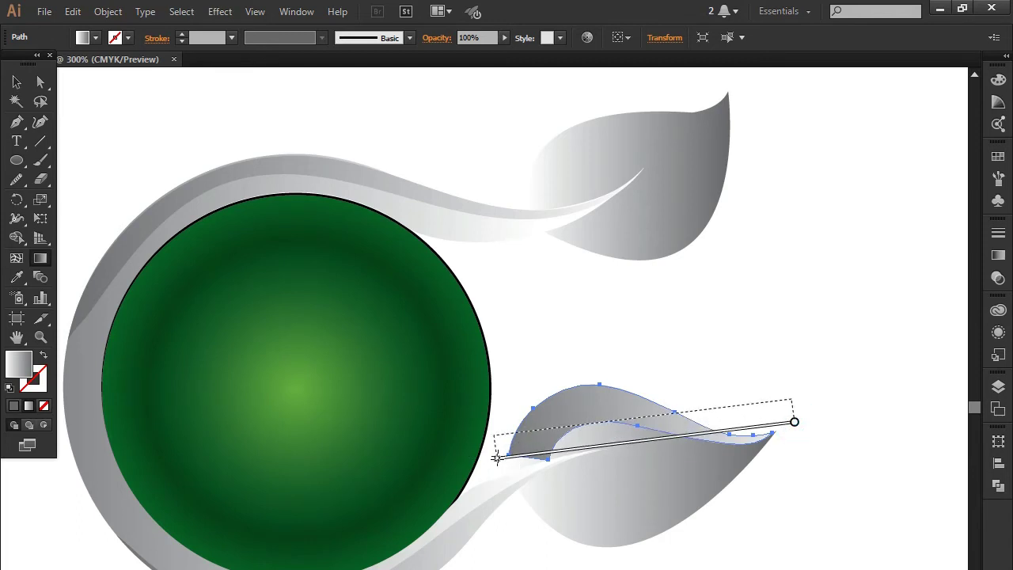
{"action": "left_click", "coordinate": [17, 81]}
{"action": "left_click", "coordinate": [844, 261]}
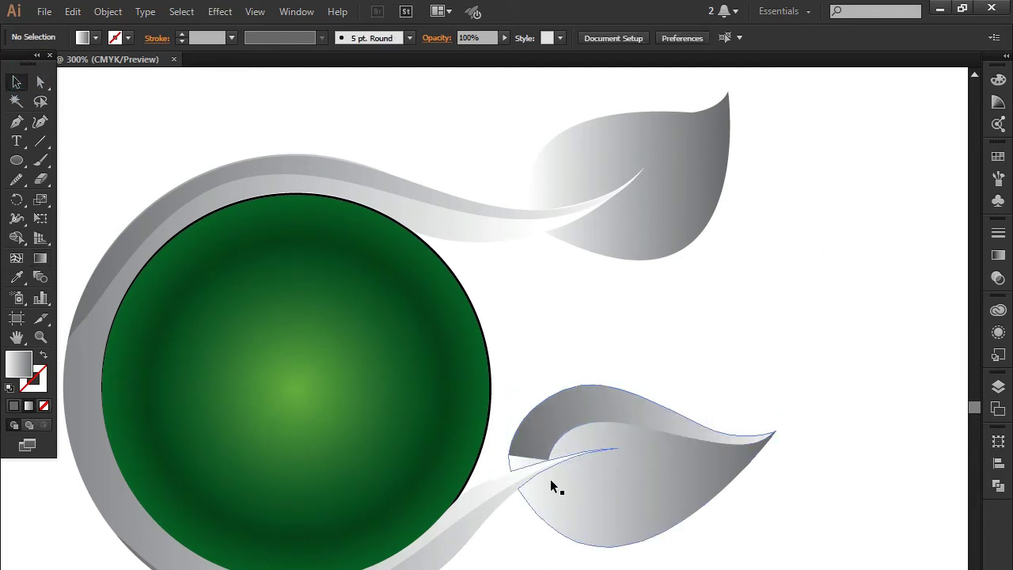
Step: Move the fold's left corner anchor down and curve its handle with Direct Selection
{"action": "scroll", "coordinate": [550, 479], "scroll_direction": "up", "scroll_amount": 2}
{"action": "scroll", "coordinate": [550, 481], "scroll_direction": "up", "scroll_amount": 2}
{"action": "left_click", "coordinate": [518, 304]}
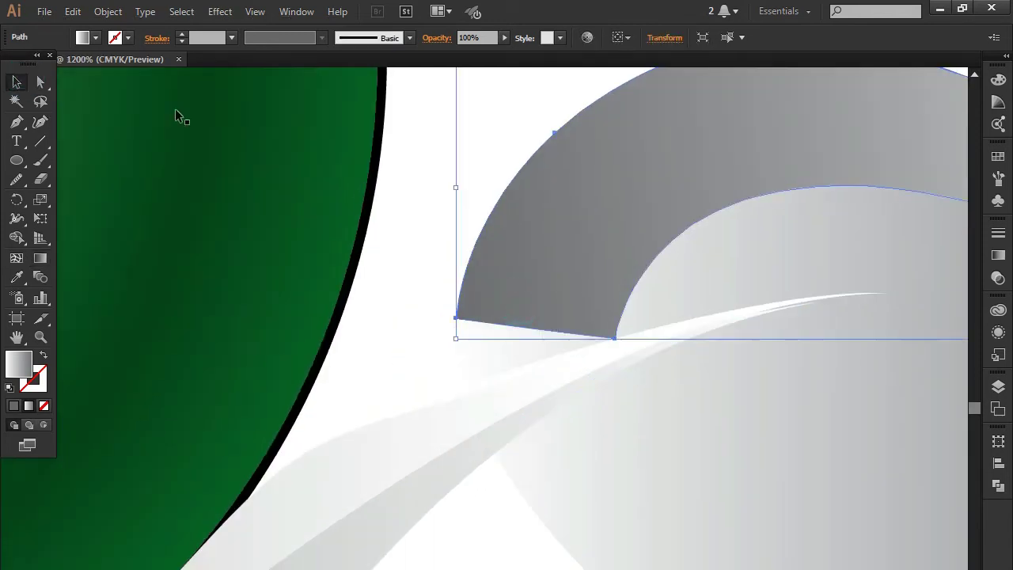
{"action": "left_click", "coordinate": [39, 82]}
{"action": "left_click", "coordinate": [455, 317]}
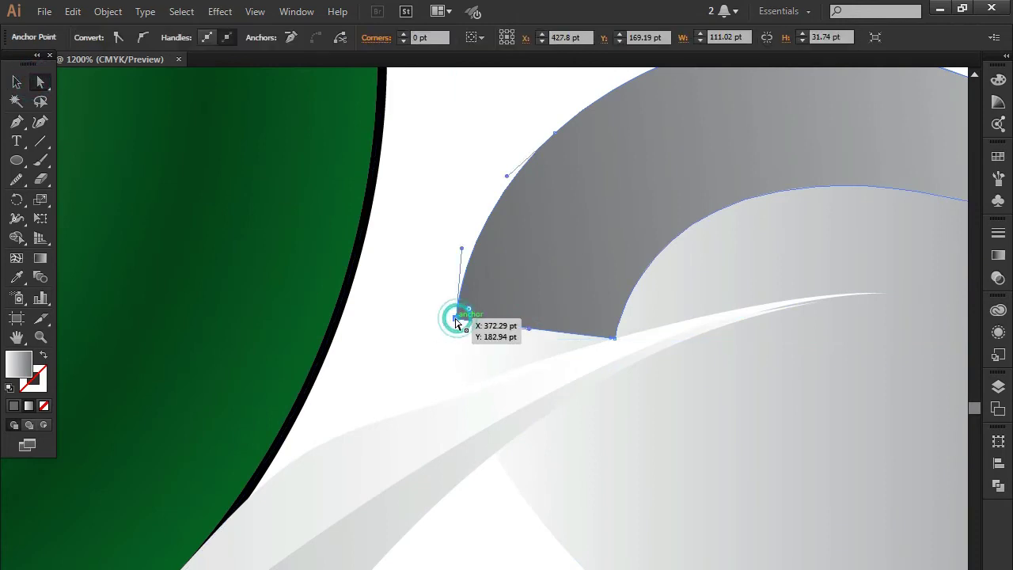
{"action": "left_click_drag", "start_coordinate": [457, 320], "coordinate": [465, 385]}
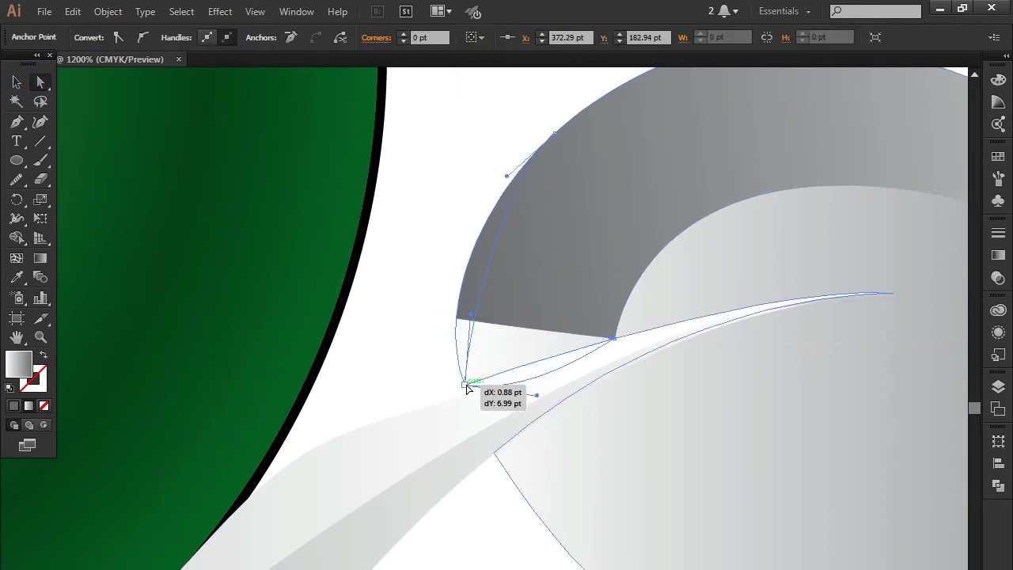
{"action": "left_click_drag", "start_coordinate": [470, 317], "coordinate": [434, 259]}
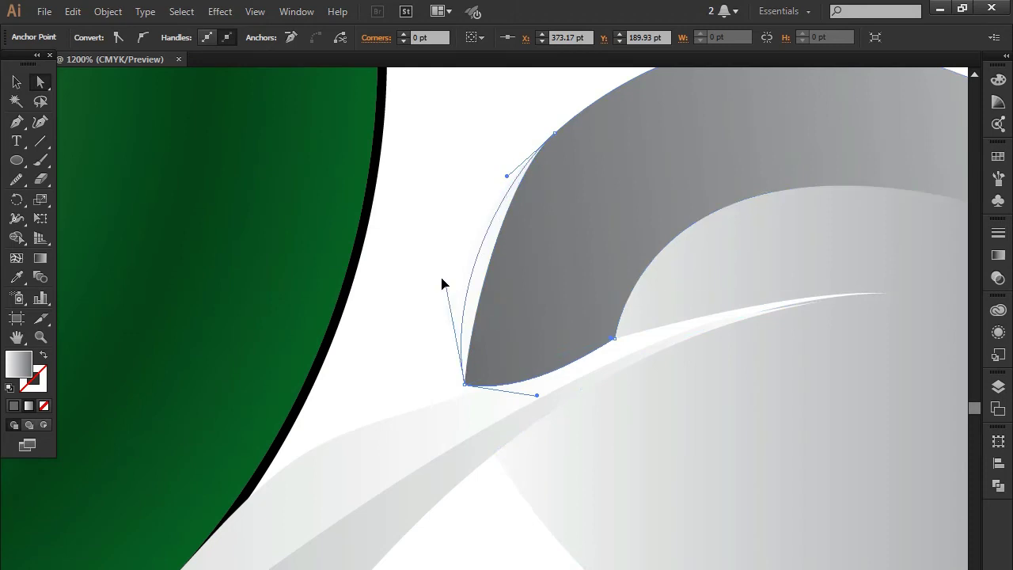
{"action": "scroll", "coordinate": [592, 332], "scroll_direction": "down", "scroll_amount": 2}
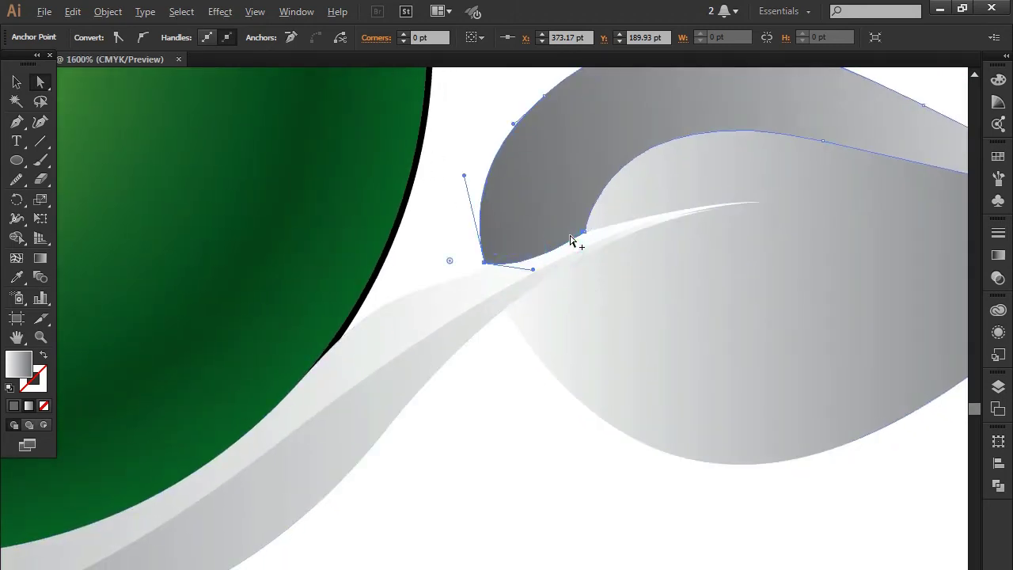
{"action": "scroll", "coordinate": [566, 242], "scroll_direction": "up", "scroll_amount": 2}
Step: Check the fold's inner anchor and path, then bring the whole logo back into view
{"action": "left_click", "coordinate": [598, 224]}
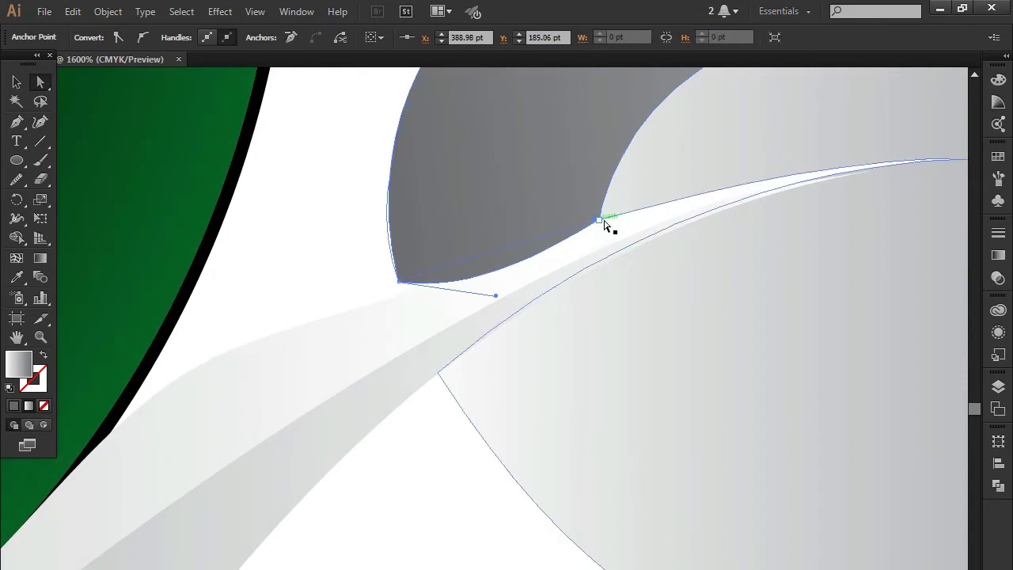
{"action": "scroll", "coordinate": [593, 272], "scroll_direction": "down", "scroll_amount": 1}
{"action": "scroll", "coordinate": [588, 285], "scroll_direction": "down", "scroll_amount": 1}
{"action": "scroll", "coordinate": [576, 344], "scroll_direction": "down", "scroll_amount": 2}
{"action": "left_click", "coordinate": [16, 82]}
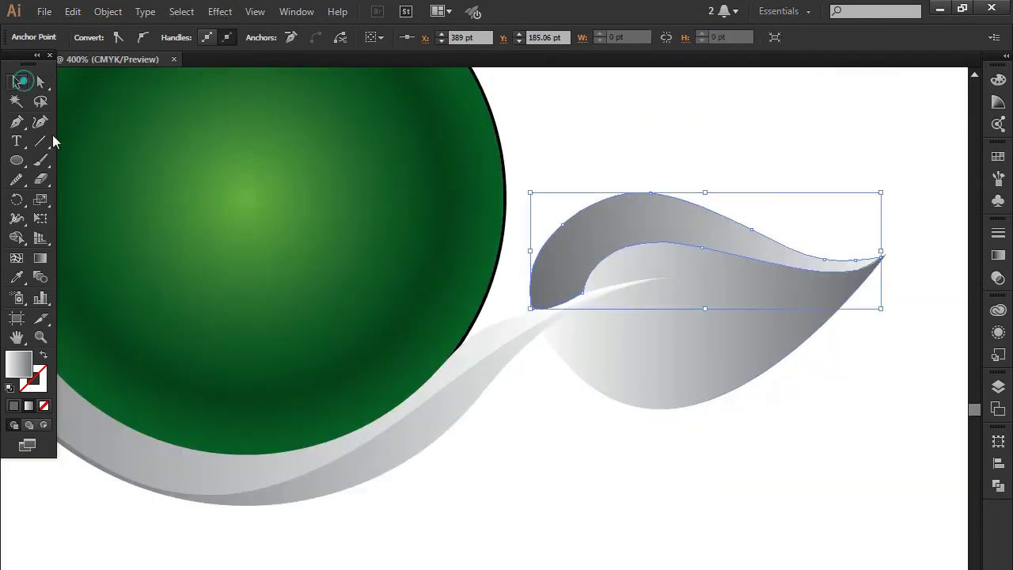
{"action": "left_click_drag", "start_coordinate": [829, 359], "coordinate": [740, 221]}
{"action": "key", "text": "a"}
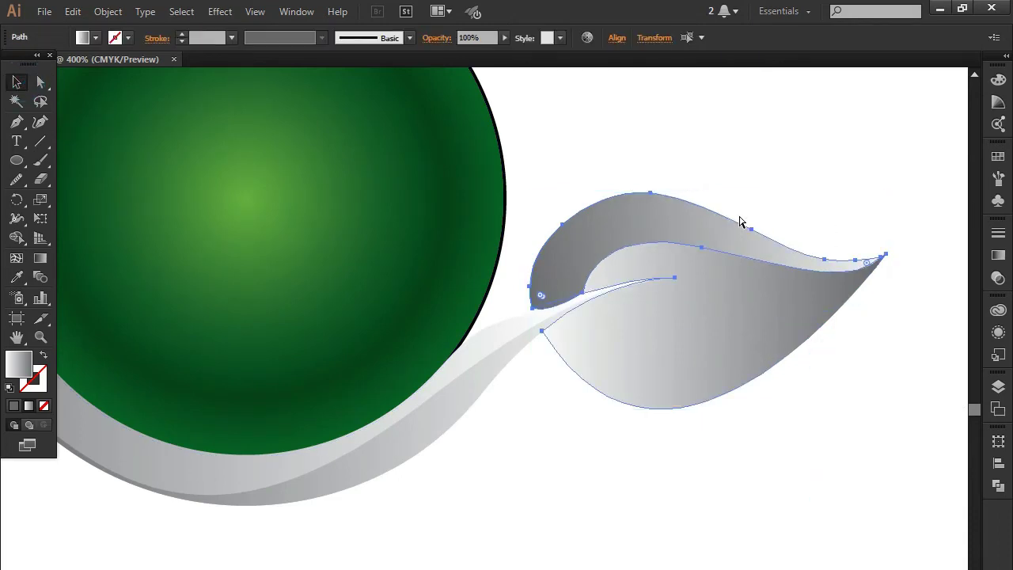
{"action": "key", "text": "v"}
{"action": "left_click", "coordinate": [615, 467]}
{"action": "scroll", "coordinate": [658, 451], "scroll_direction": "down", "scroll_amount": 2}
{"action": "mouse_move", "coordinate": [658, 452]}
{"action": "left_mouse_down"}
{"action": "mouse_move", "coordinate": [634, 497]}
{"action": "mouse_move", "coordinate": [606, 502]}
{"action": "left_mouse_up"}
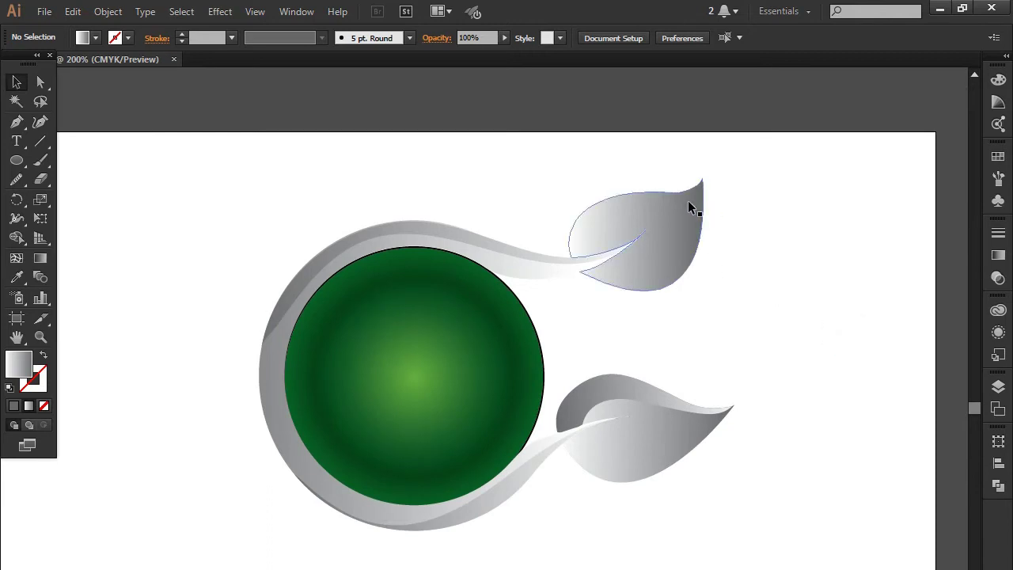
{"action": "scroll", "coordinate": [693, 265], "scroll_direction": "up", "scroll_amount": 3}
Step: Zoom in on the upper leaf and start a Pen fold shape from its tip
{"action": "scroll", "coordinate": [710, 269], "scroll_direction": "up", "scroll_amount": 1}
{"action": "scroll", "coordinate": [660, 220], "scroll_direction": "down", "scroll_amount": 1}
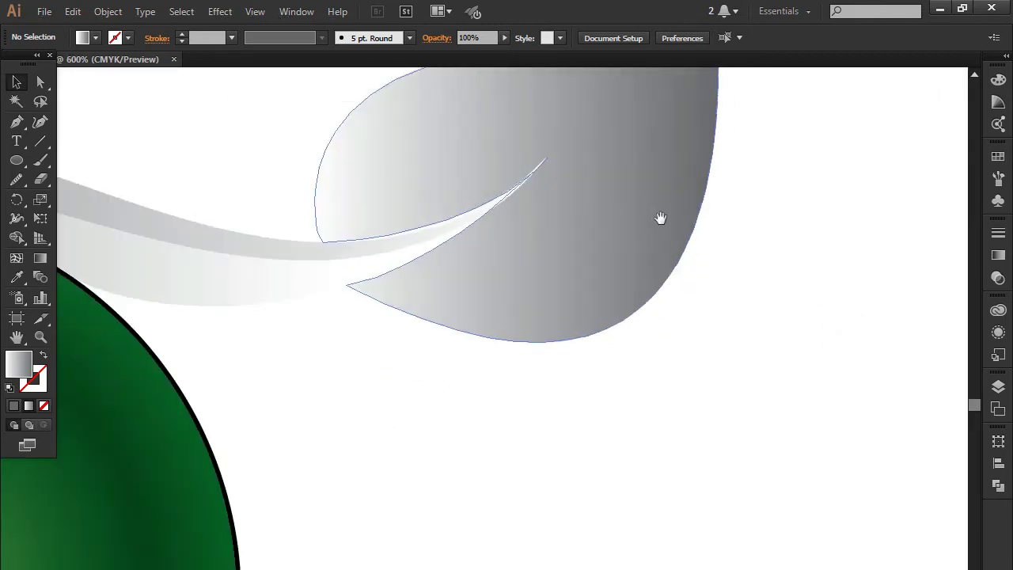
{"action": "left_click_drag", "start_coordinate": [660, 220], "coordinate": [665, 355]}
{"action": "scroll", "coordinate": [666, 356], "scroll_direction": "down", "scroll_amount": 1}
{"action": "left_click", "coordinate": [881, 293]}
{"action": "left_click", "coordinate": [17, 123]}
{"action": "left_click", "coordinate": [75, 118]}
{"action": "left_click", "coordinate": [720, 119]}
{"action": "mouse_move", "coordinate": [501, 357]}
{"action": "left_mouse_down"}
{"action": "mouse_move", "coordinate": [411, 357]}
{"action": "mouse_move", "coordinate": [309, 314]}
{"action": "left_mouse_up"}
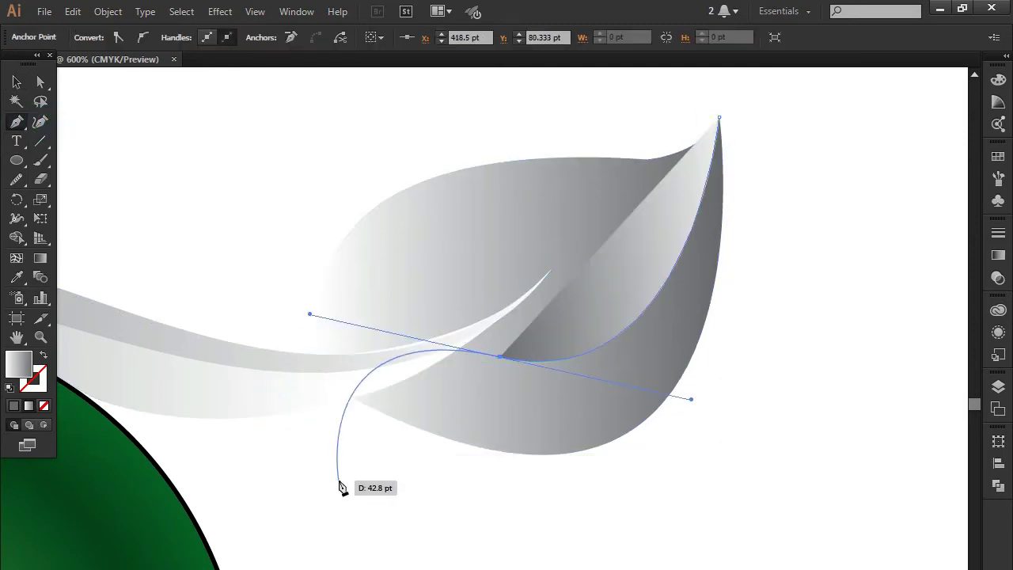
Step: Finish the curved fold shape below the leaf, closing it back at the tip
{"action": "left_click", "coordinate": [333, 479]}
{"action": "left_click_drag", "start_coordinate": [669, 538], "coordinate": [744, 475]}
{"action": "left_click", "coordinate": [858, 334]}
{"action": "left_click_drag", "start_coordinate": [797, 172], "coordinate": [776, 156]}
{"action": "left_click", "coordinate": [719, 119]}
Step: Trim the fold shape to the upper leaf's outline with Shape Builder
{"action": "left_click", "coordinate": [19, 80]}
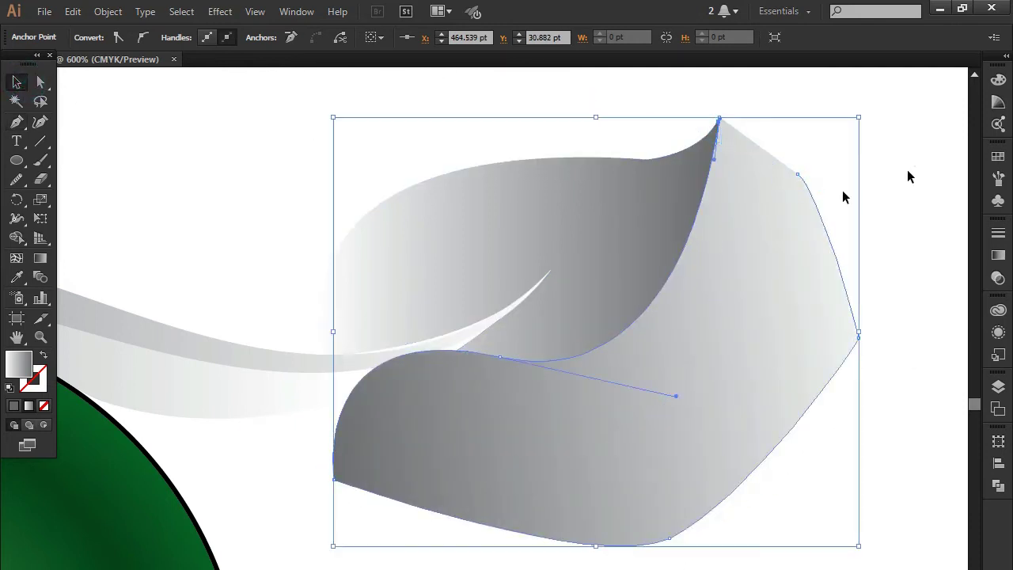
{"action": "left_click_drag", "start_coordinate": [911, 169], "coordinate": [593, 258]}
{"action": "left_click", "coordinate": [19, 240]}
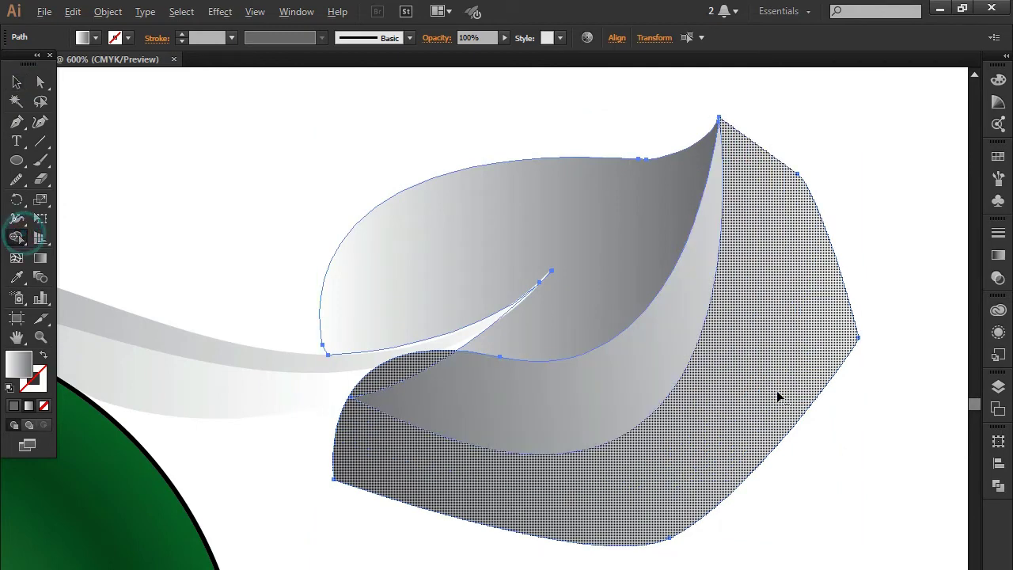
{"action": "left_click", "coordinate": [773, 369], "text": "alt"}
Step: Deselect and recentre the view on the whole logo
{"action": "left_click", "coordinate": [20, 81]}
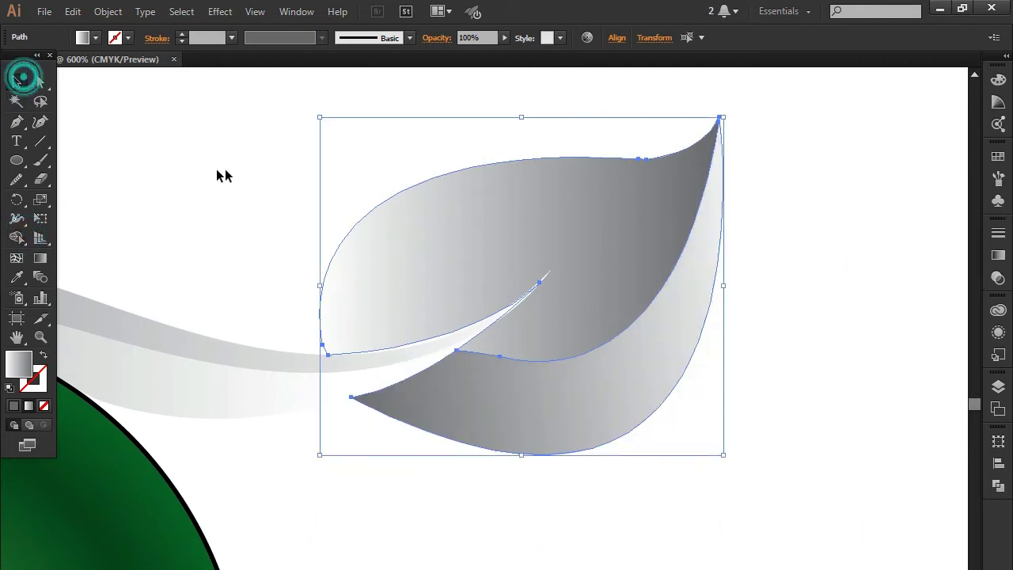
{"action": "left_click", "coordinate": [224, 167]}
{"action": "scroll", "coordinate": [716, 289], "scroll_direction": "down", "scroll_amount": 1}
{"action": "left_click_drag", "start_coordinate": [690, 410], "coordinate": [885, 269]}
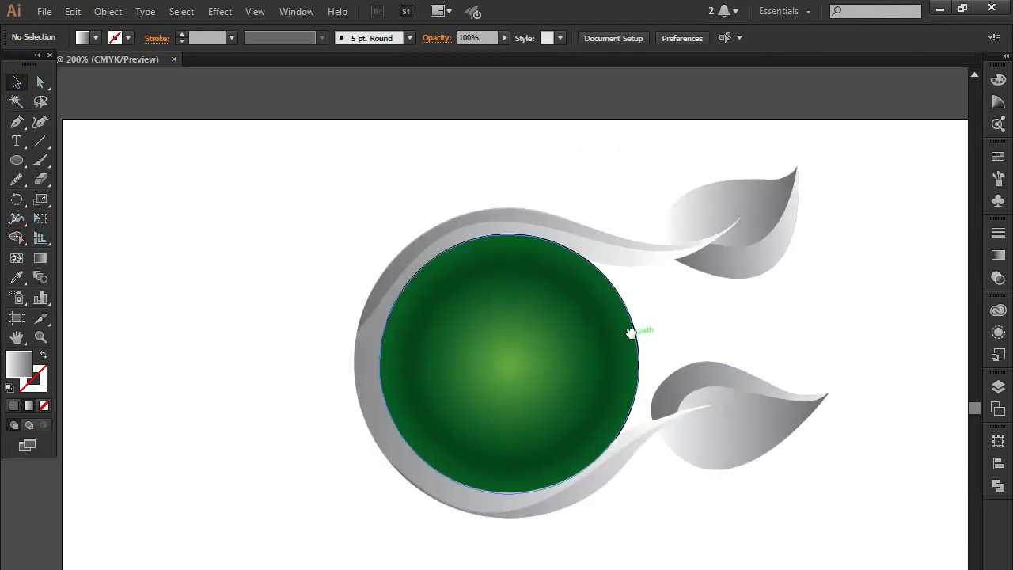
{"action": "left_click_drag", "start_coordinate": [628, 332], "coordinate": [549, 362]}
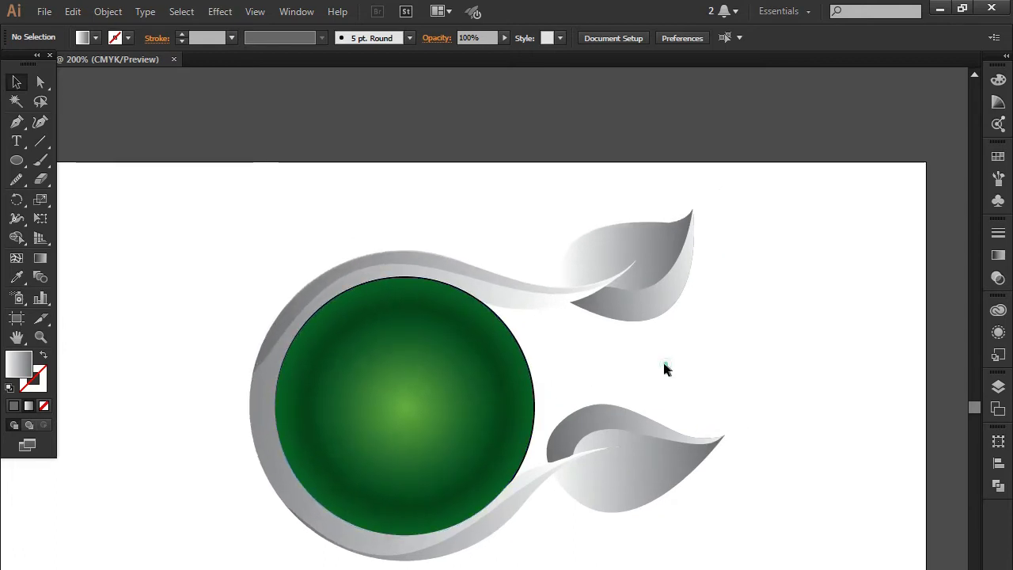
Step: Set the green circle's stroke to None, removing its black outline
{"action": "scroll", "coordinate": [630, 363], "scroll_direction": "down", "scroll_amount": 1}
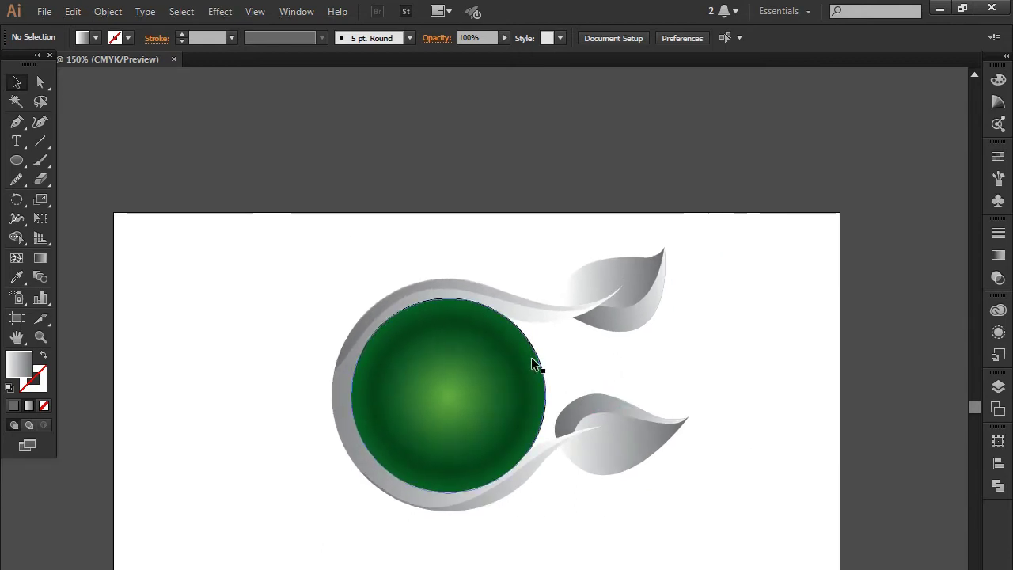
{"action": "left_click", "coordinate": [531, 361]}
{"action": "left_click", "coordinate": [43, 405]}
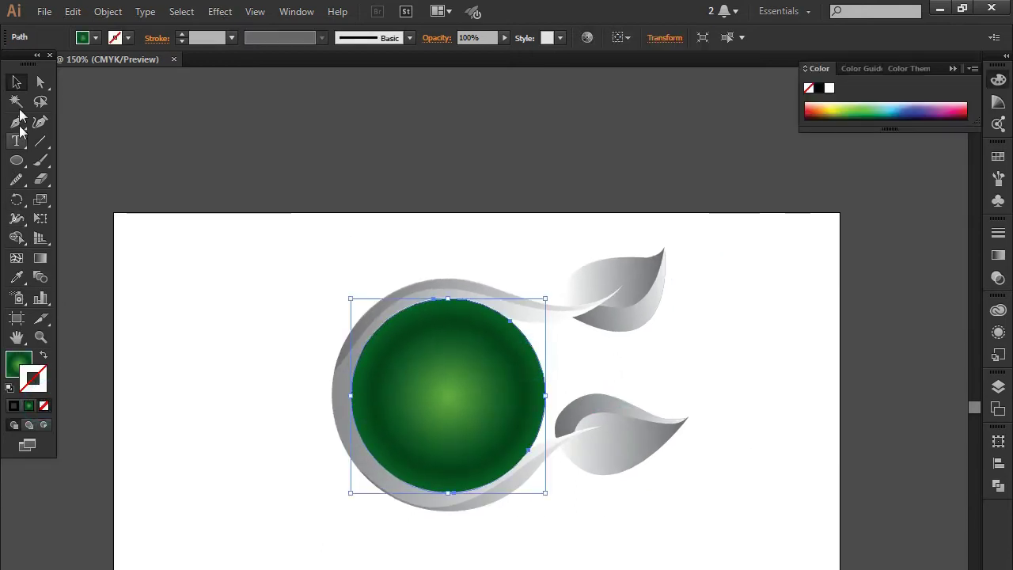
{"action": "left_click", "coordinate": [953, 68]}
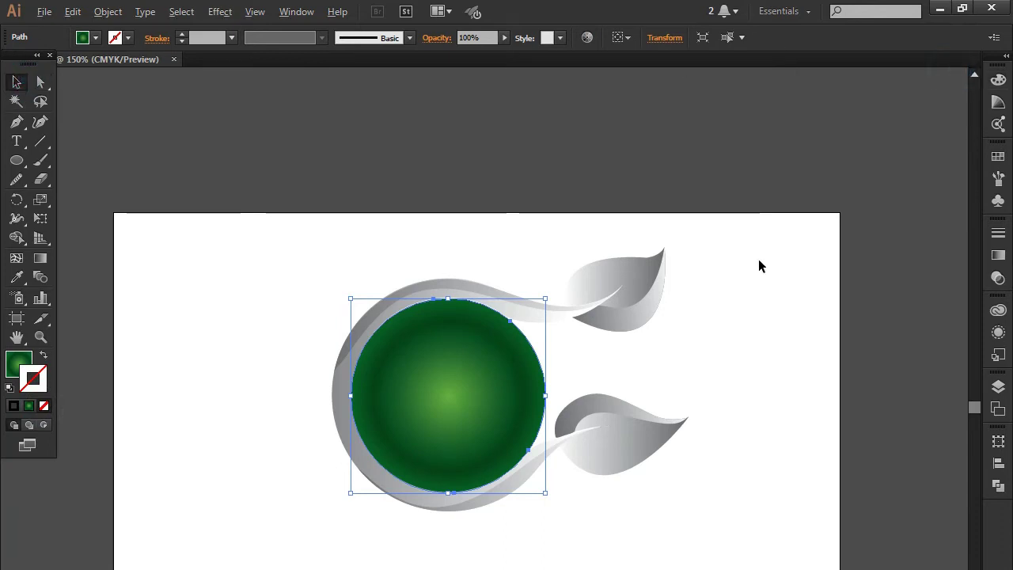
Step: Start a curved Pen path across the lower leaf from the fold's inner anchor
{"action": "scroll", "coordinate": [759, 259], "scroll_direction": "up", "scroll_amount": 2}
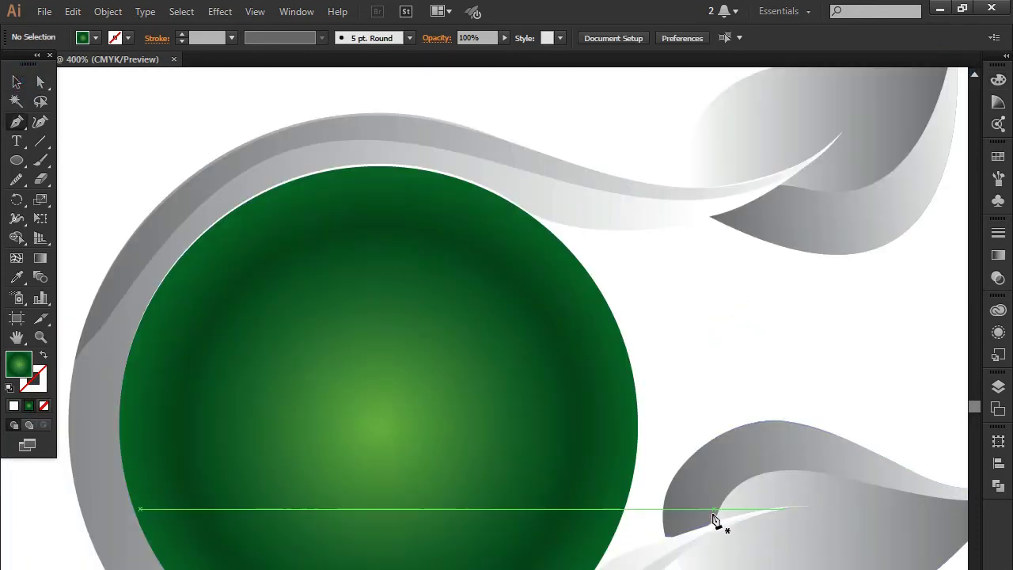
{"action": "left_click_drag", "start_coordinate": [694, 438], "coordinate": [525, 327]}
{"action": "left_click", "coordinate": [547, 411]}
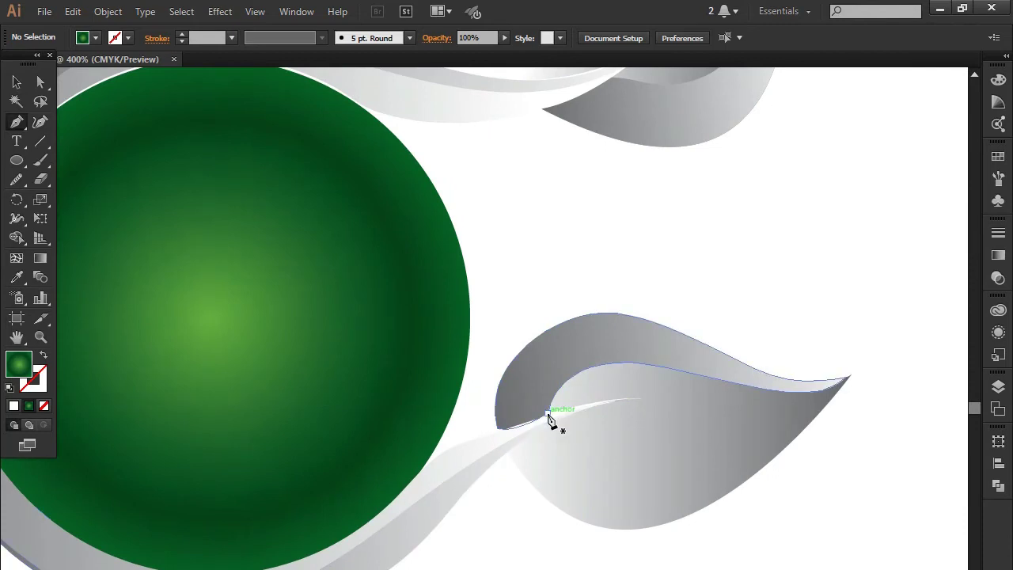
{"action": "left_click_drag", "start_coordinate": [786, 406], "coordinate": [979, 448]}
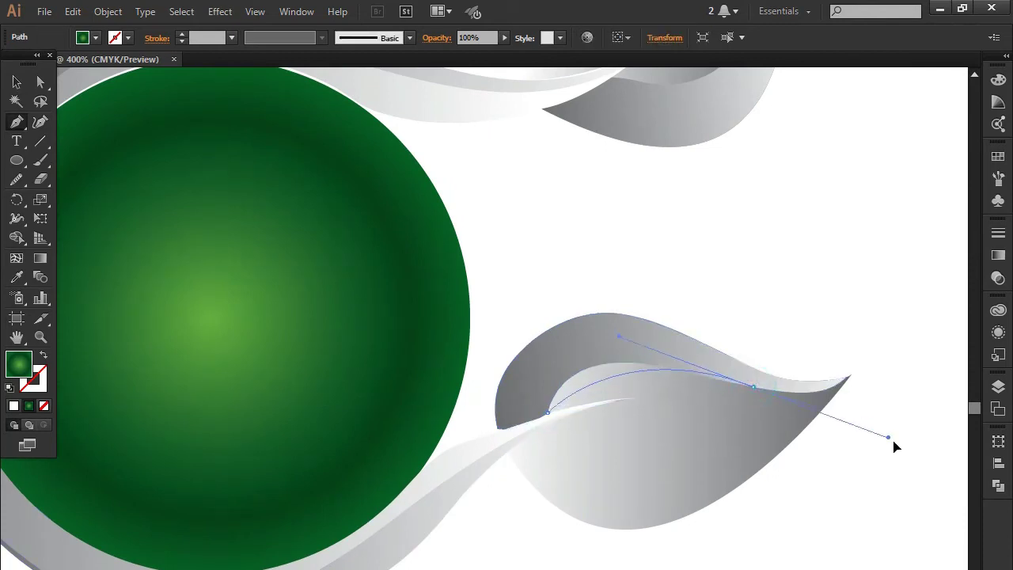
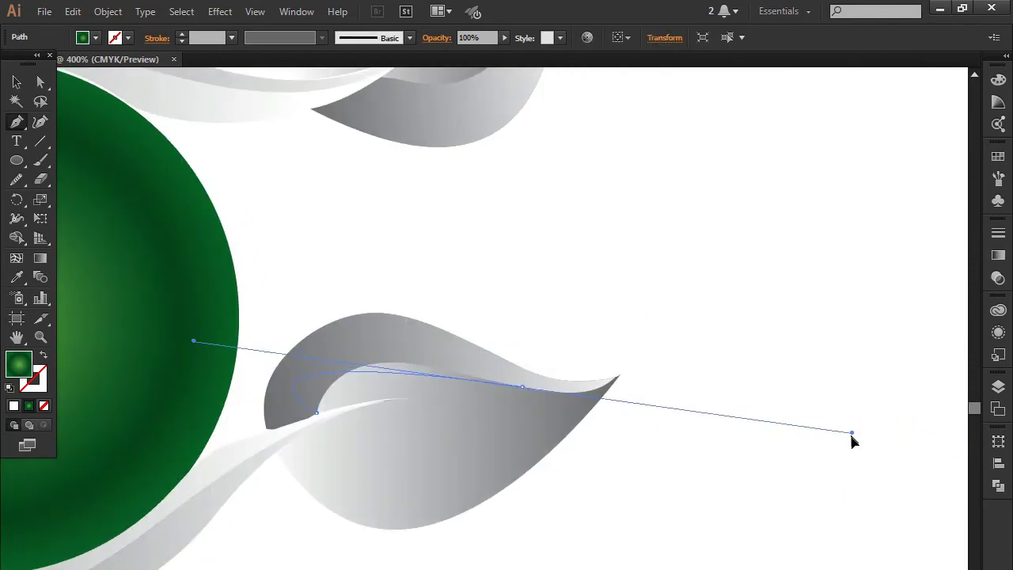
Step: Close the crescent path along the lower gray leaf's inner edge and open the stroke Color Picker
{"action": "mouse_move", "coordinate": [979, 448]}
{"action": "left_mouse_down"}
{"action": "mouse_move", "coordinate": [711, 457]}
{"action": "mouse_move", "coordinate": [739, 452]}
{"action": "mouse_move", "coordinate": [717, 459]}
{"action": "mouse_move", "coordinate": [728, 451]}
{"action": "left_mouse_up"}
{"action": "left_click_drag", "start_coordinate": [522, 387], "coordinate": [521, 388]}
{"action": "left_click", "coordinate": [17, 81]}
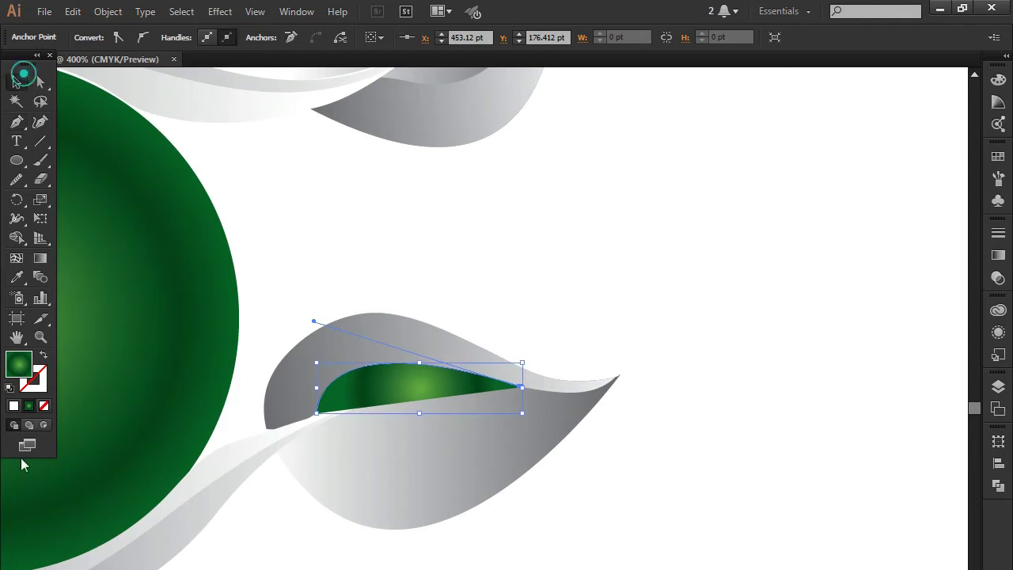
{"action": "left_click", "coordinate": [35, 380]}
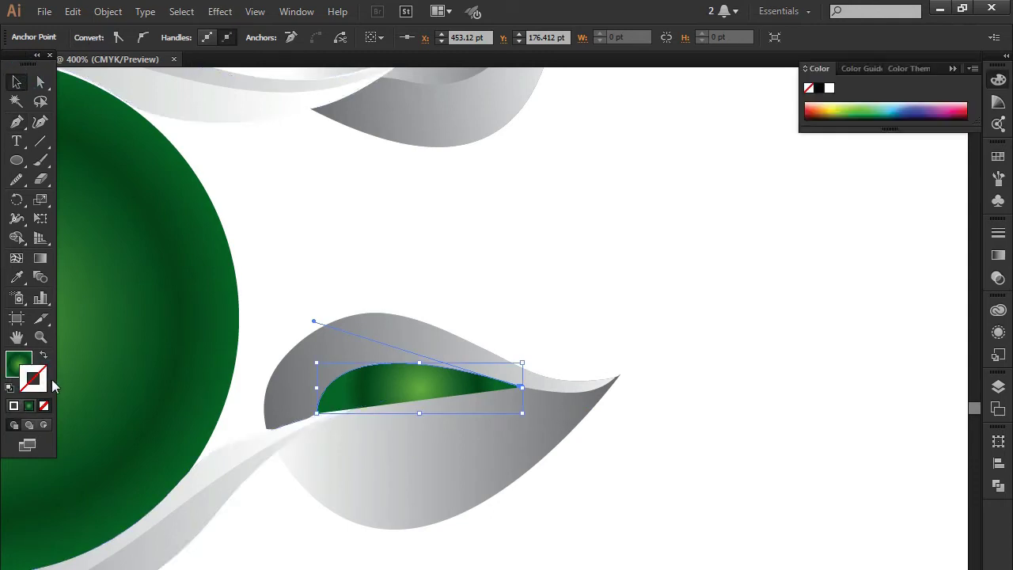
{"action": "double_click", "coordinate": [45, 381]}
Step: Give the crescent a near-black outline and remove its green gradient fill
{"action": "left_click", "coordinate": [300, 483]}
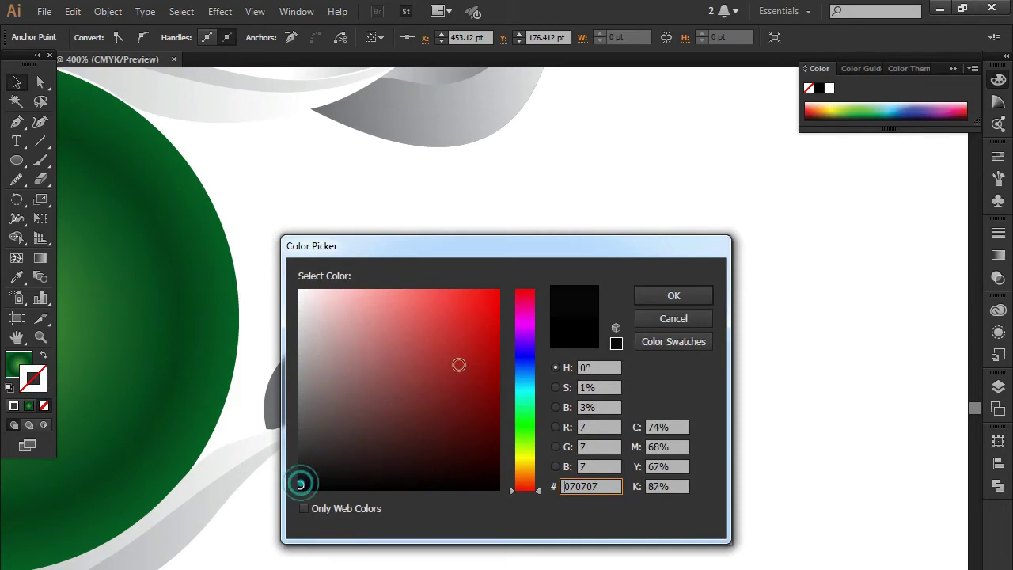
{"action": "left_click", "coordinate": [691, 296]}
{"action": "left_click", "coordinate": [953, 68]}
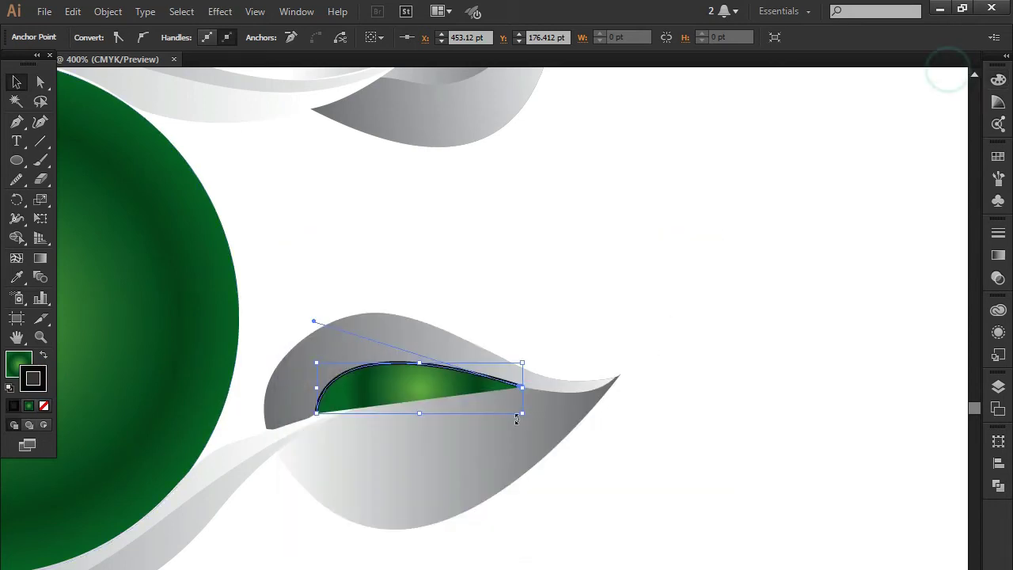
{"action": "left_click", "coordinate": [7, 360]}
{"action": "left_click", "coordinate": [44, 405]}
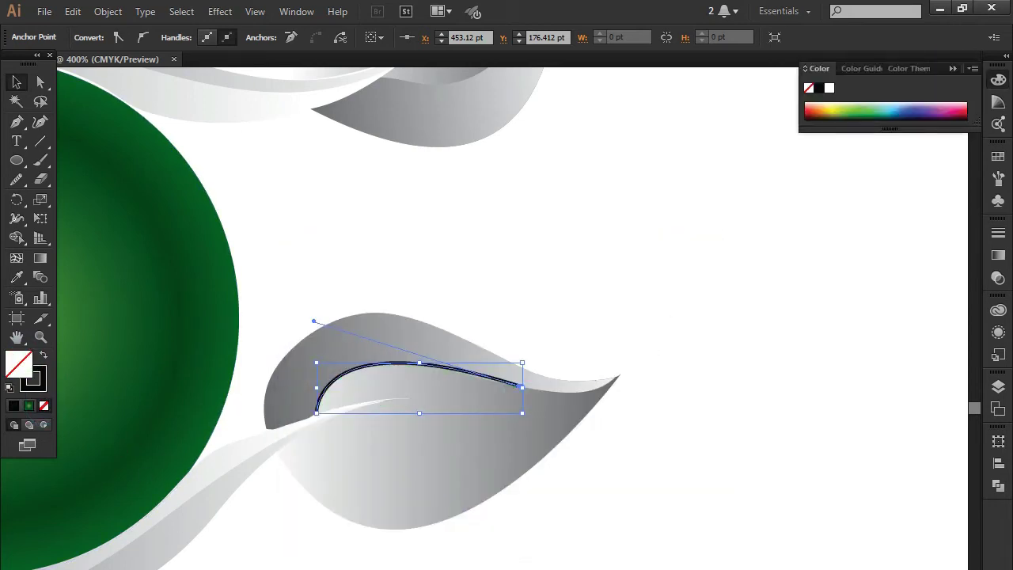
{"action": "key", "text": "ctrl+shift+a"}
Step: Make the crescent white-filled with a 2 pt white outline
{"action": "left_click", "coordinate": [510, 382]}
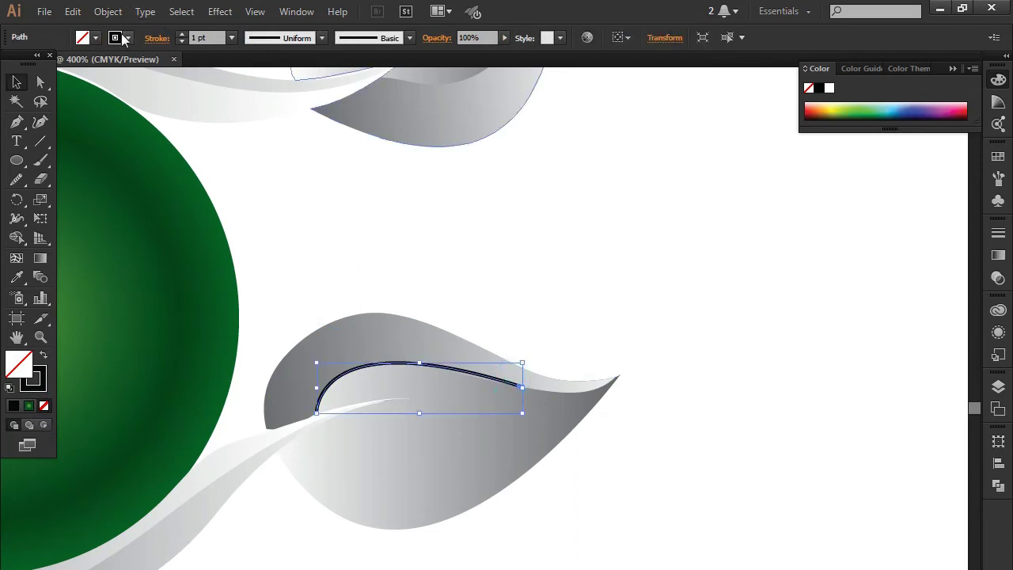
{"action": "left_click", "coordinate": [124, 38]}
{"action": "left_click", "coordinate": [228, 38]}
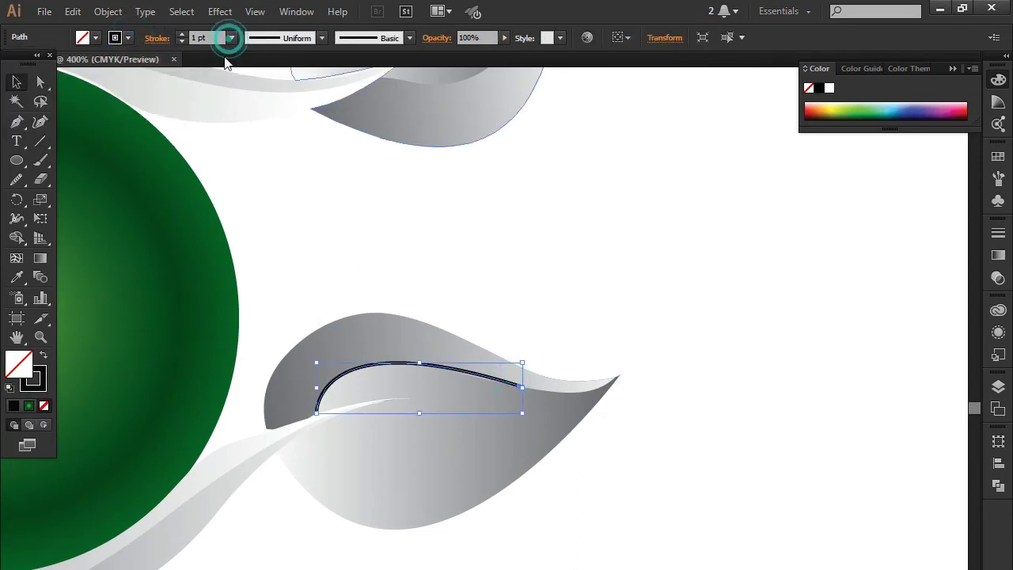
{"action": "left_click", "coordinate": [246, 126]}
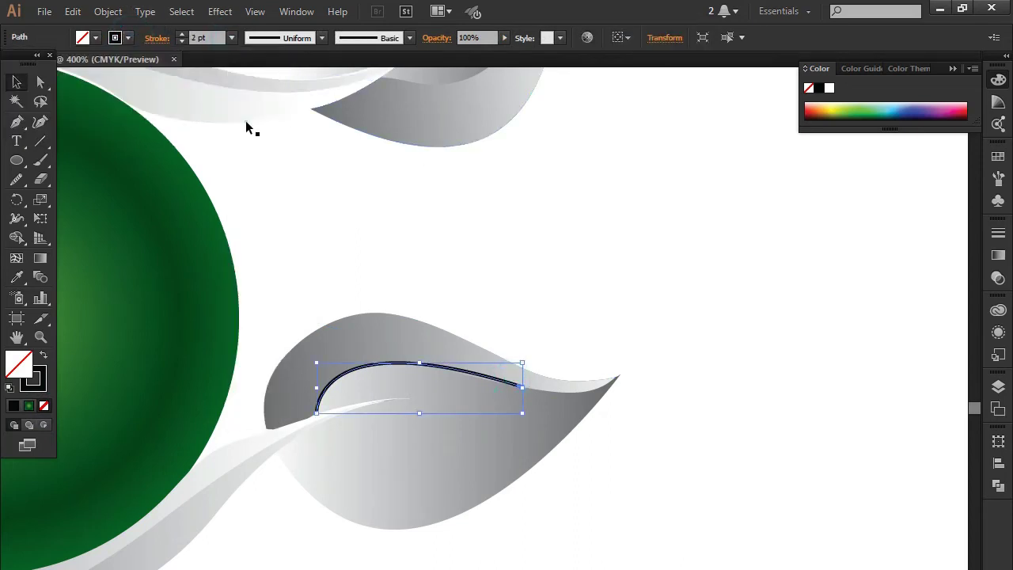
{"action": "left_click", "coordinate": [95, 38]}
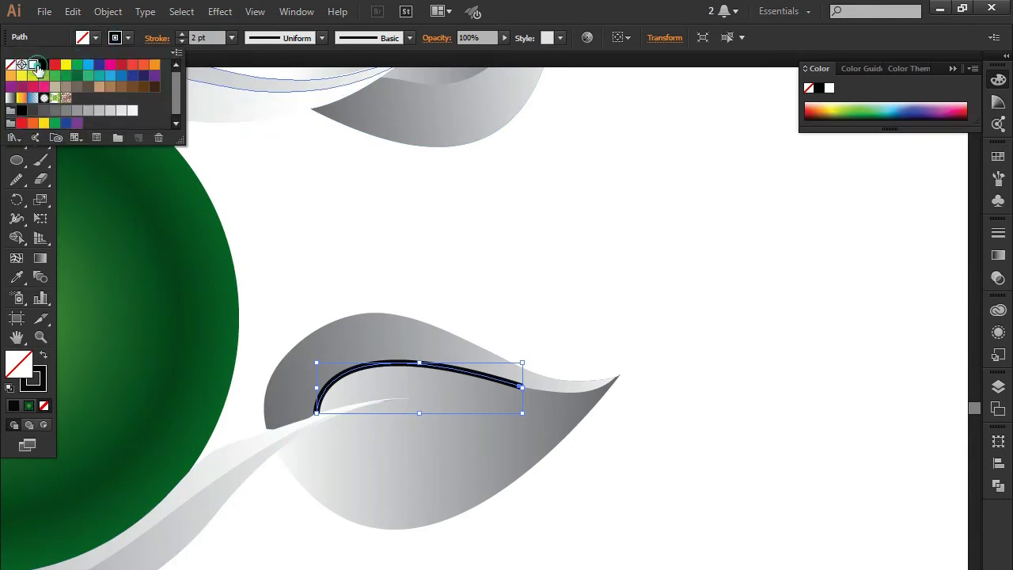
{"action": "left_click", "coordinate": [33, 65]}
{"action": "left_click", "coordinate": [128, 40]}
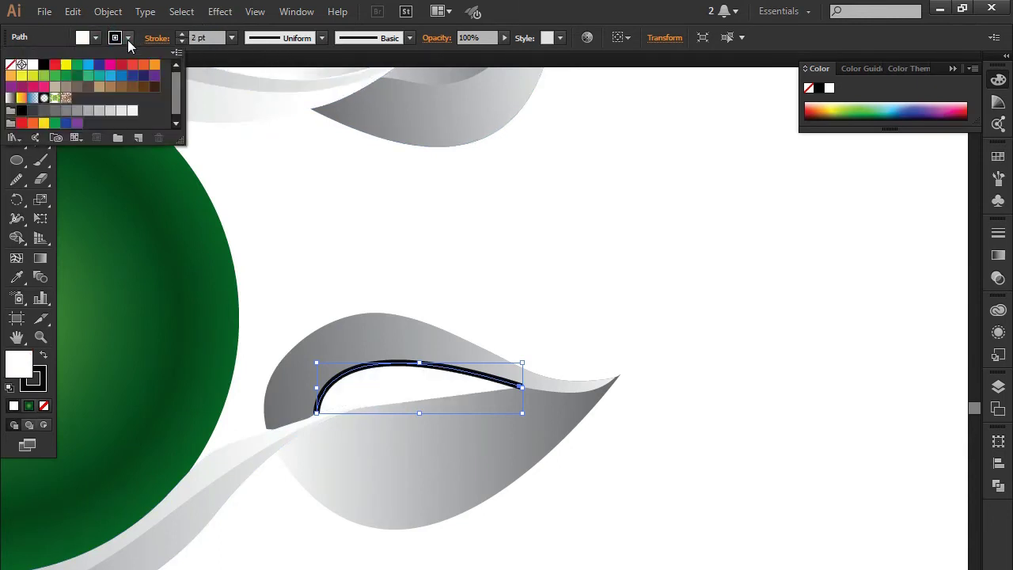
{"action": "left_click", "coordinate": [32, 64]}
Step: Apply the elliptical Width Profile 1 so the crescent's outline tapers at both ends
{"action": "left_click", "coordinate": [409, 39]}
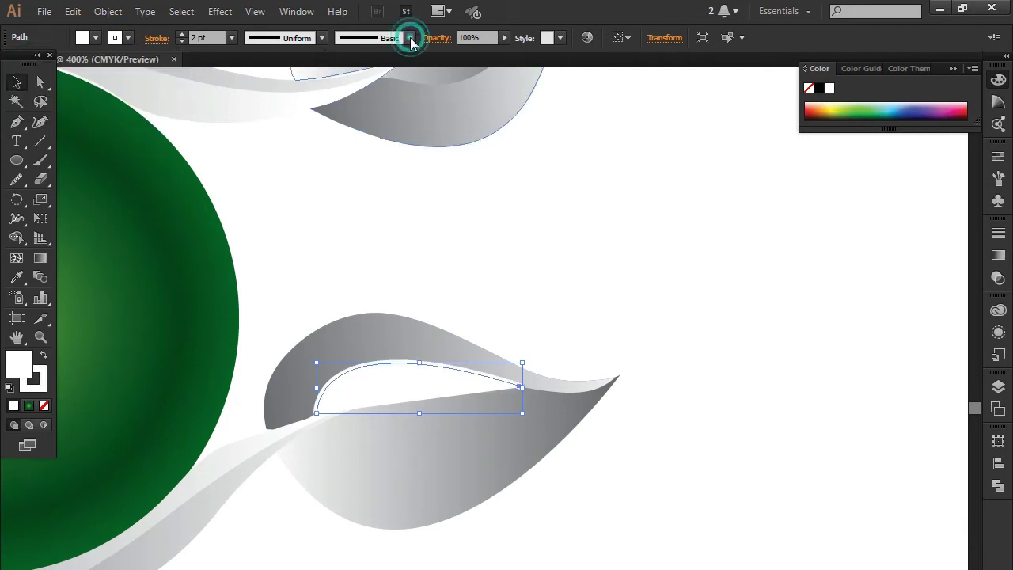
{"action": "left_click", "coordinate": [409, 40]}
{"action": "left_click", "coordinate": [321, 38]}
{"action": "left_click", "coordinate": [321, 38]}
{"action": "left_click", "coordinate": [273, 84]}
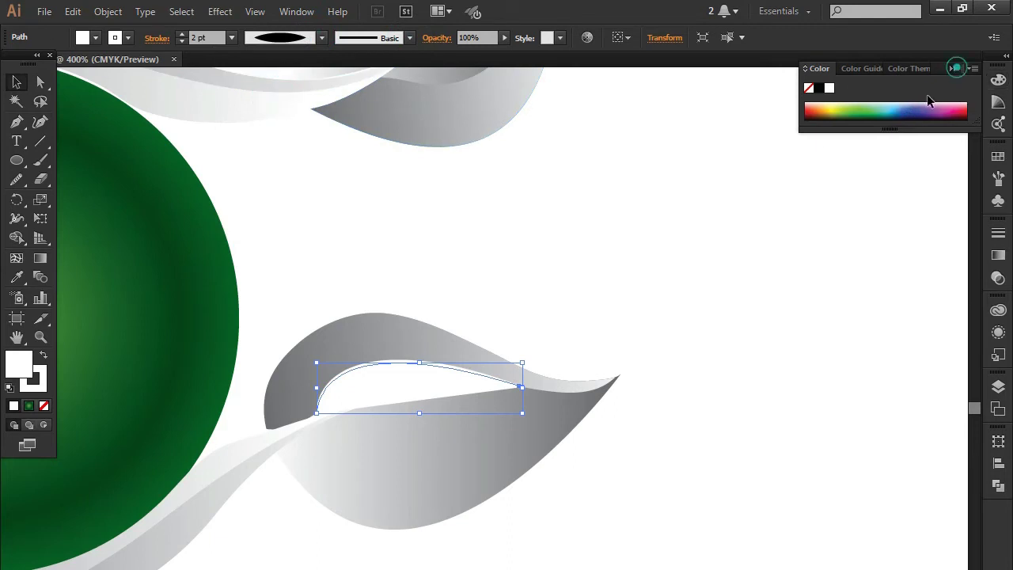
{"action": "left_click", "coordinate": [956, 69]}
{"action": "left_click", "coordinate": [816, 262]}
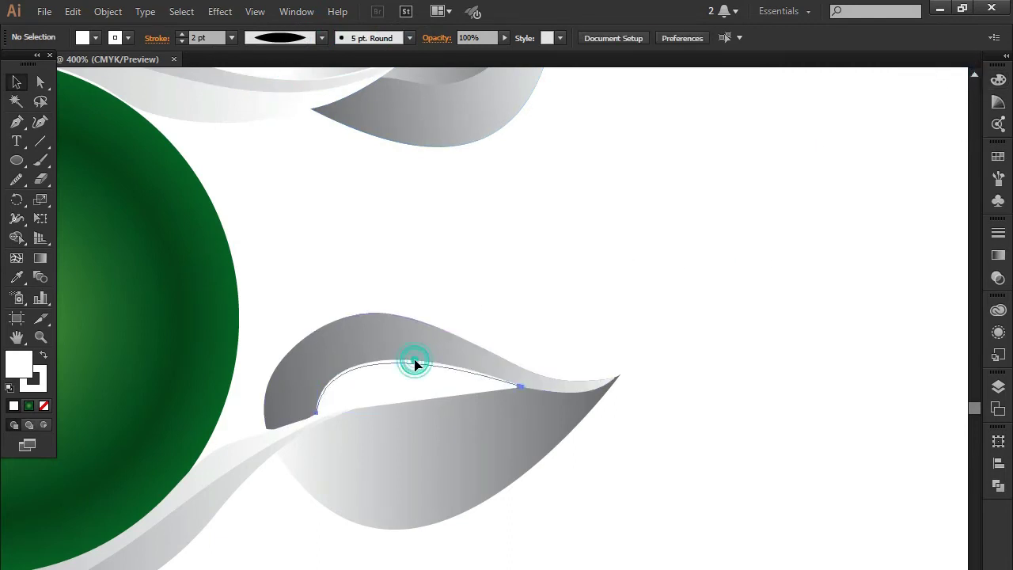
Step: Try sampling the leaf's gradient onto the white curve with the Eyedropper, then undo it
{"action": "left_click", "coordinate": [415, 361]}
{"action": "key", "text": "i"}
{"action": "left_click", "coordinate": [440, 333]}
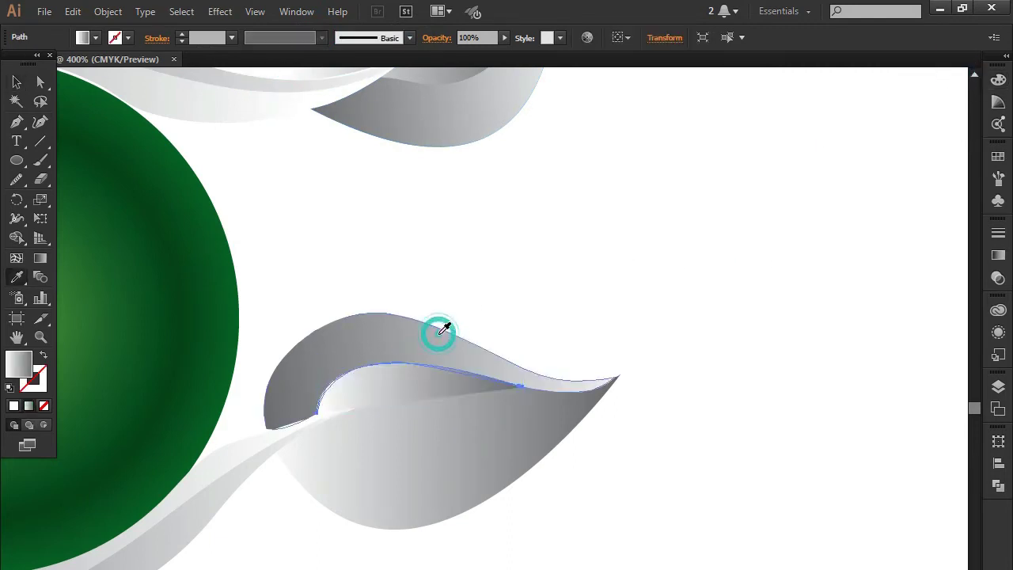
{"action": "left_click", "coordinate": [13, 82]}
{"action": "left_click", "coordinate": [350, 203]}
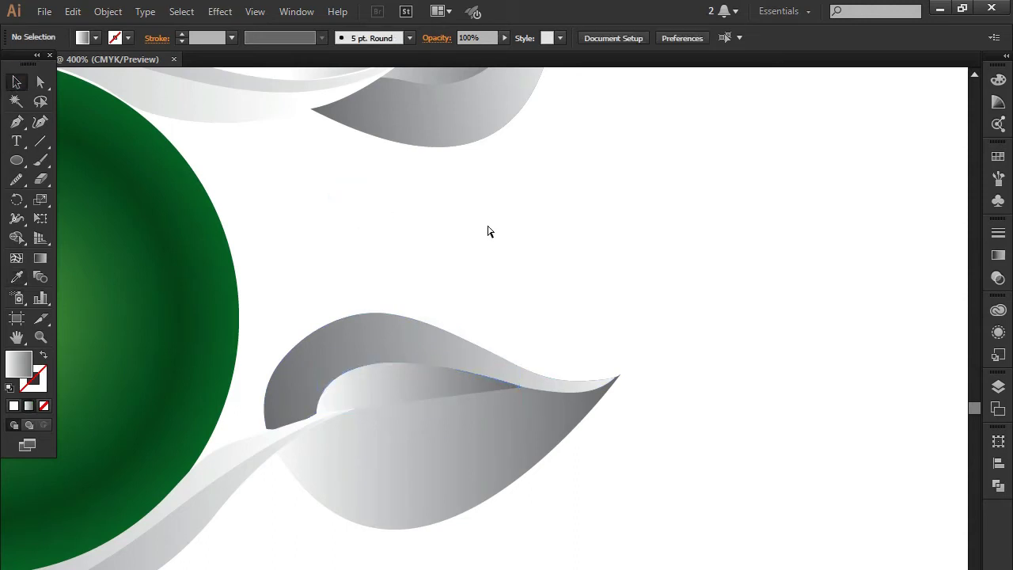
{"action": "key", "text": "ctrl+z"}
{"action": "left_click", "coordinate": [700, 303]}
{"action": "left_click", "coordinate": [474, 388]}
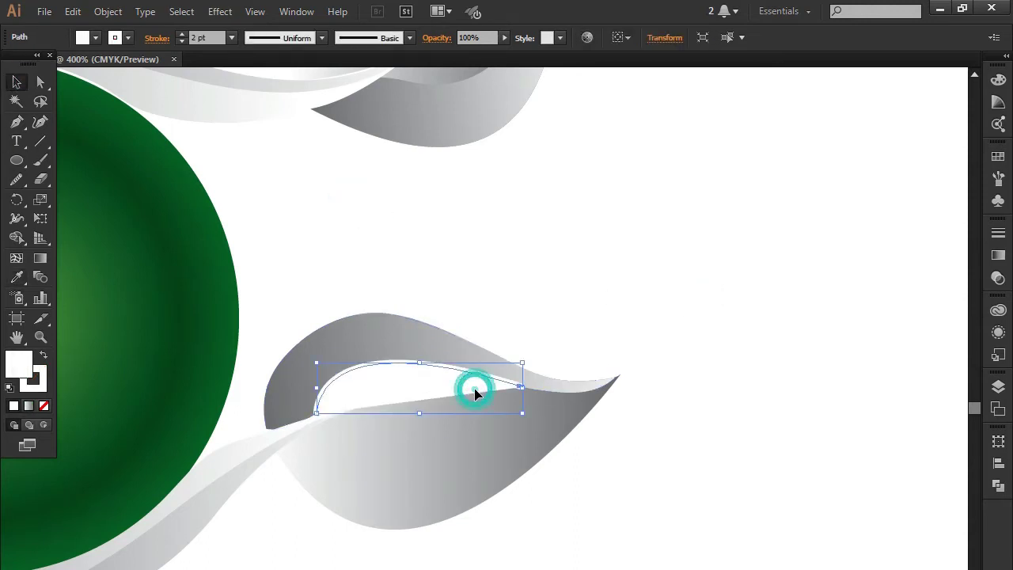
{"action": "left_click", "coordinate": [596, 279]}
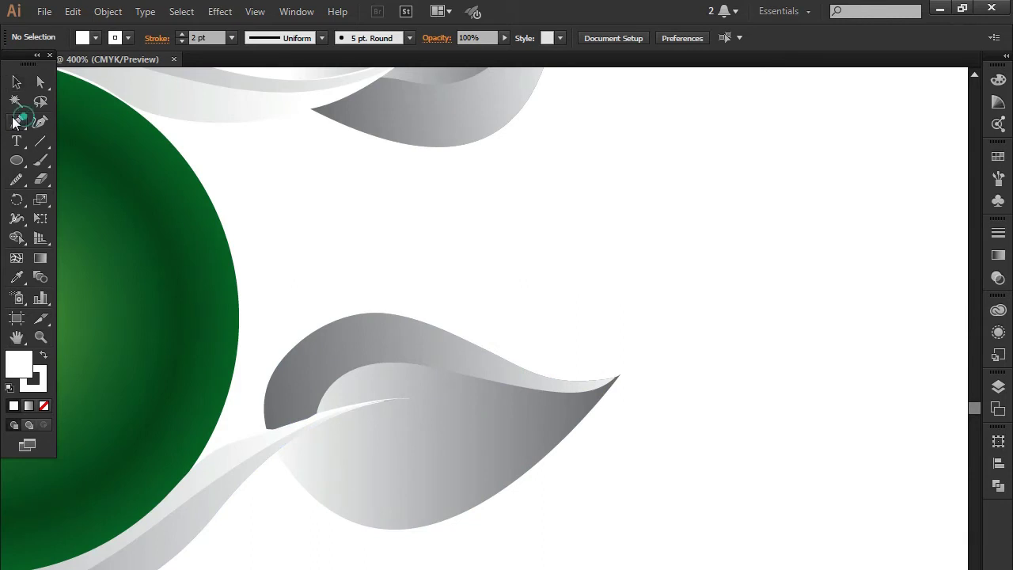
Step: Switch to the Pen tool and try out fill and stroke colour settings
{"action": "left_click_drag", "start_coordinate": [13, 119], "coordinate": [79, 121]}
{"action": "left_click", "coordinate": [43, 390]}
{"action": "left_click", "coordinate": [43, 402]}
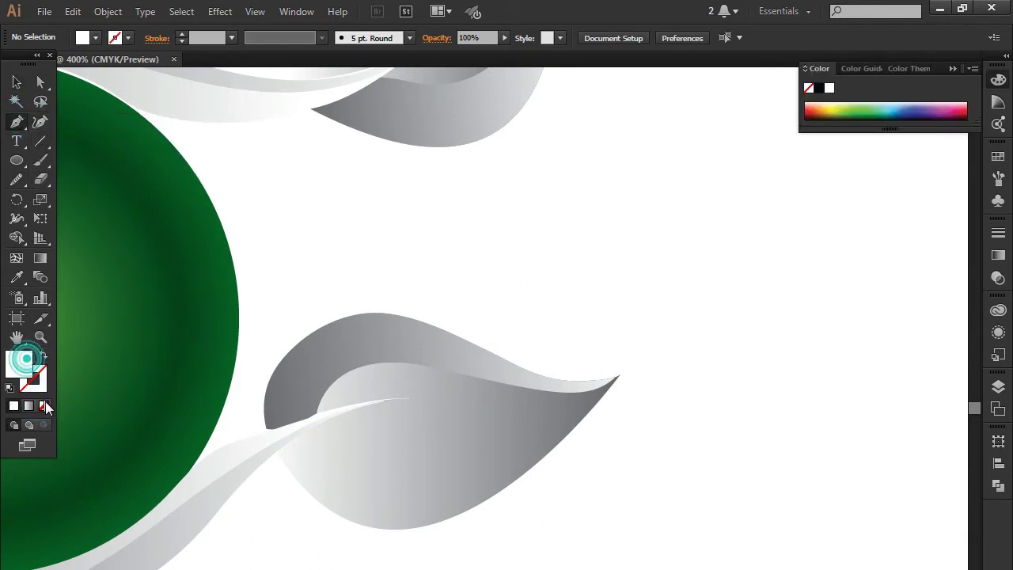
{"action": "left_click", "coordinate": [40, 381]}
{"action": "left_click", "coordinate": [96, 37]}
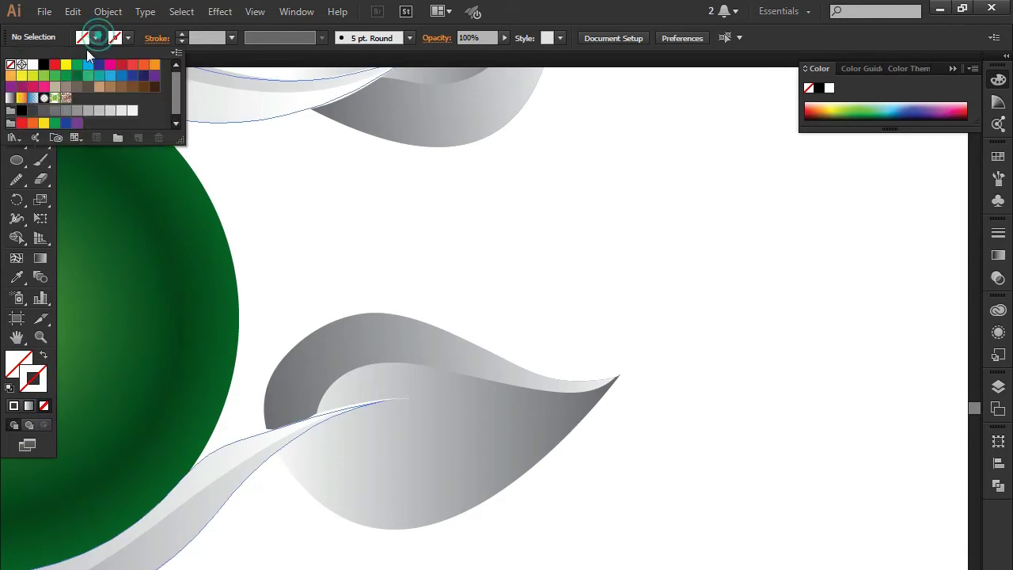
{"action": "left_click", "coordinate": [43, 67]}
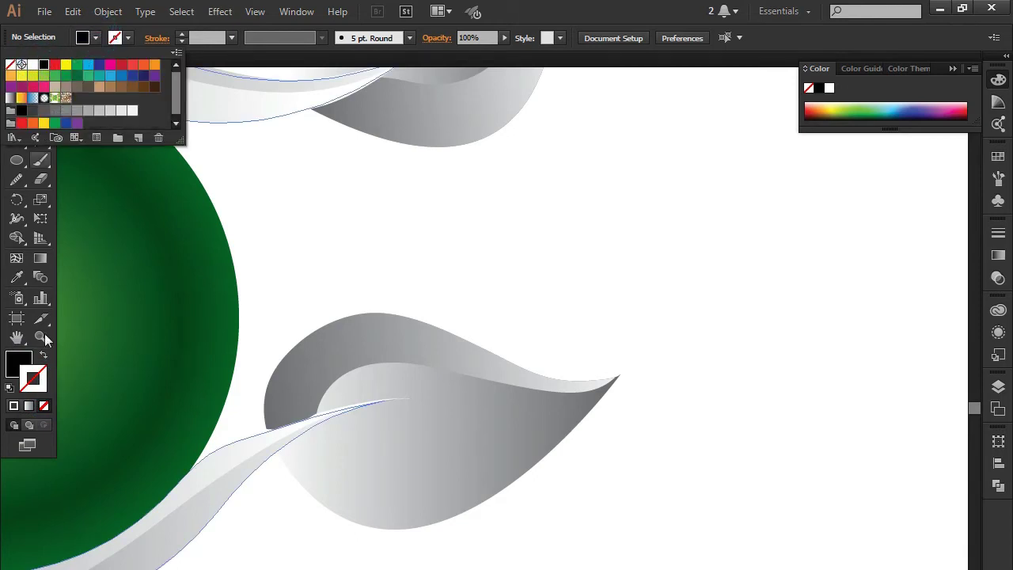
{"action": "double_click", "coordinate": [29, 365]}
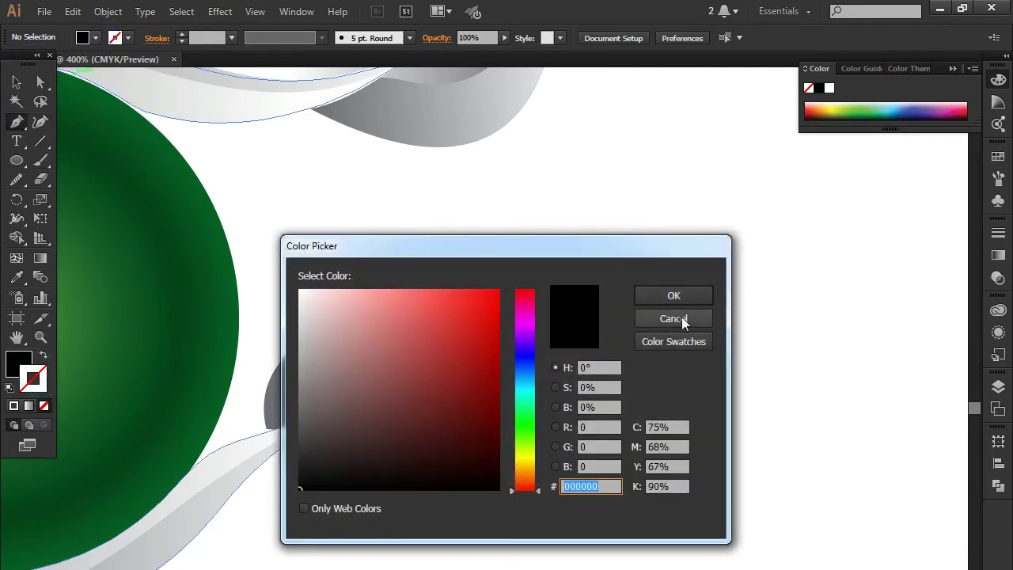
{"action": "left_click", "coordinate": [674, 295]}
Step: Set the Pen's fill to None and its stroke to white
{"action": "left_click", "coordinate": [21, 357]}
{"action": "left_click", "coordinate": [44, 404]}
{"action": "left_click", "coordinate": [119, 38]}
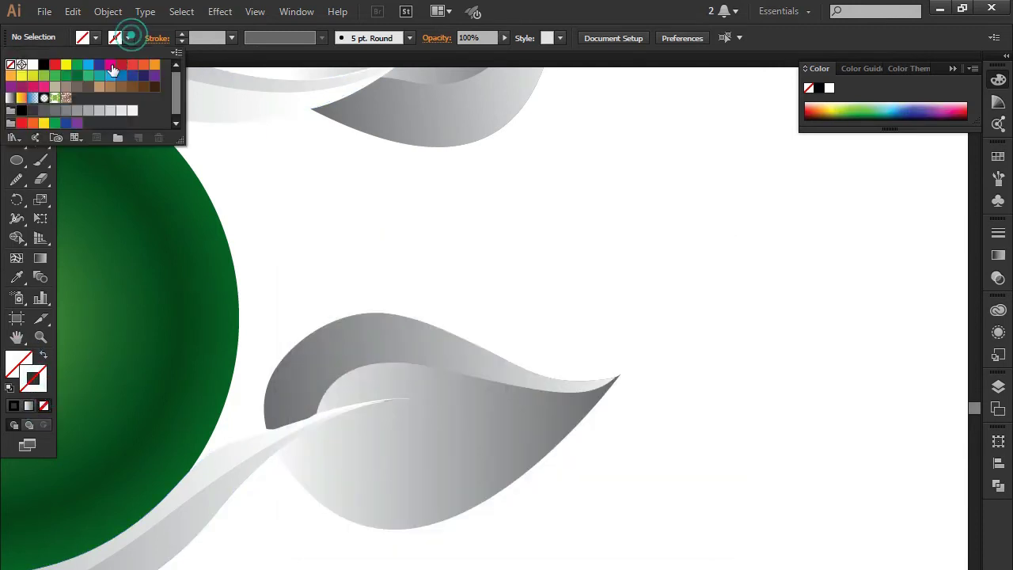
{"action": "left_click", "coordinate": [53, 65]}
{"action": "left_click", "coordinate": [32, 64]}
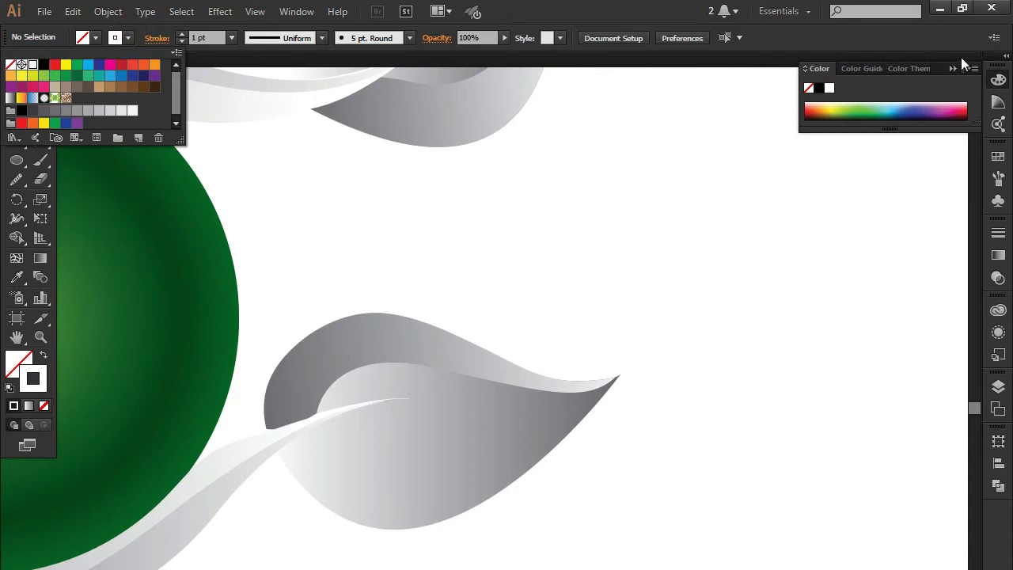
{"action": "left_click", "coordinate": [963, 57]}
Step: Draw a thin three-point curve along the crescent's upper edge inside the lower leaf
{"action": "key", "text": "p"}
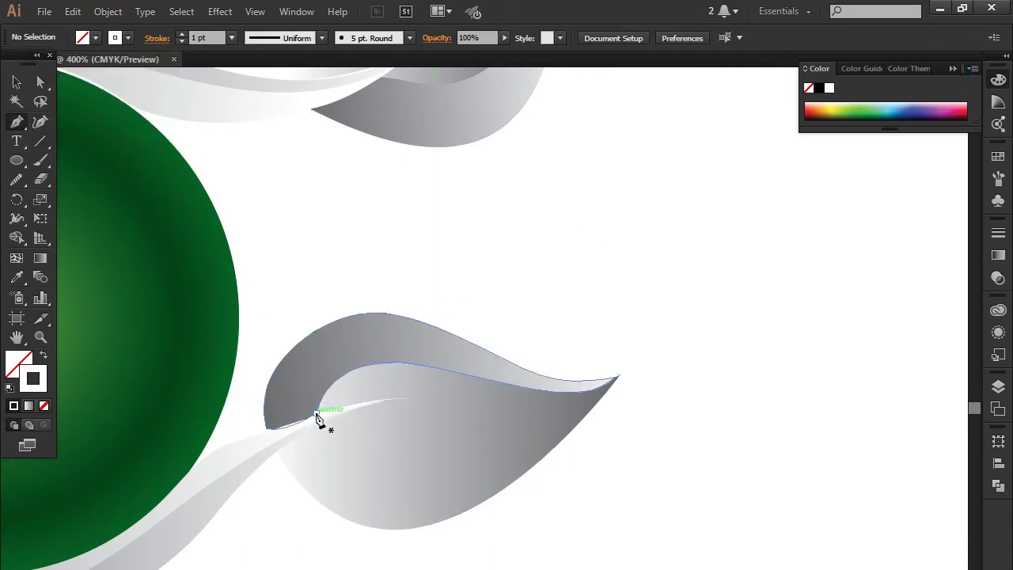
{"action": "left_click", "coordinate": [316, 412]}
{"action": "left_click_drag", "start_coordinate": [435, 368], "coordinate": [516, 395]}
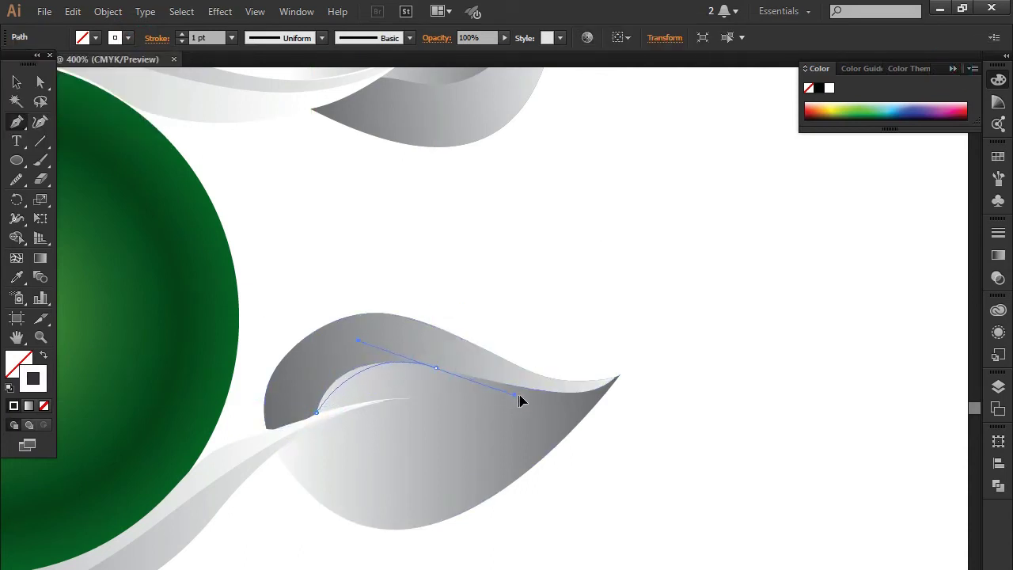
{"action": "left_click_drag", "start_coordinate": [611, 381], "coordinate": [661, 362]}
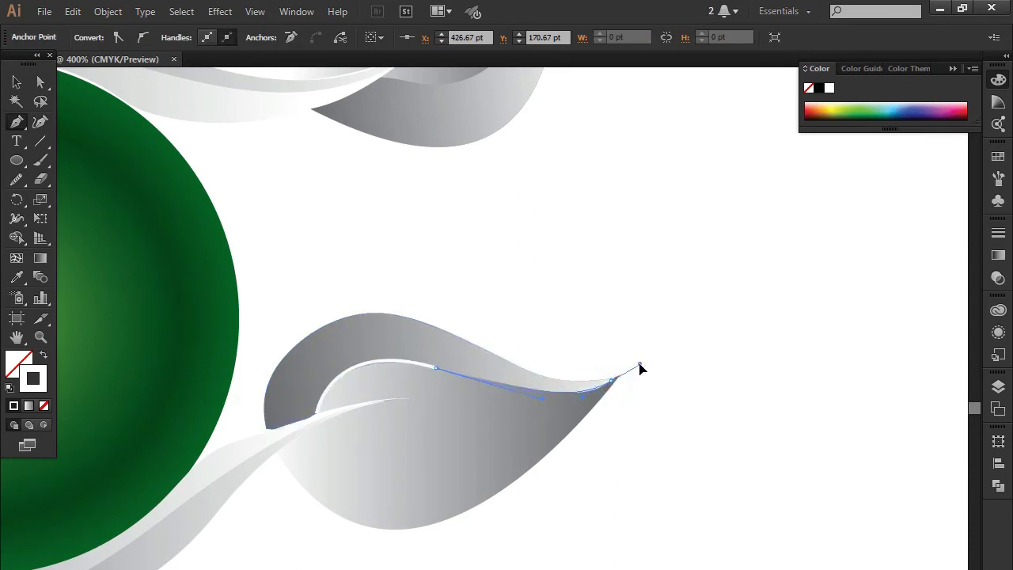
{"action": "left_click", "coordinate": [18, 82]}
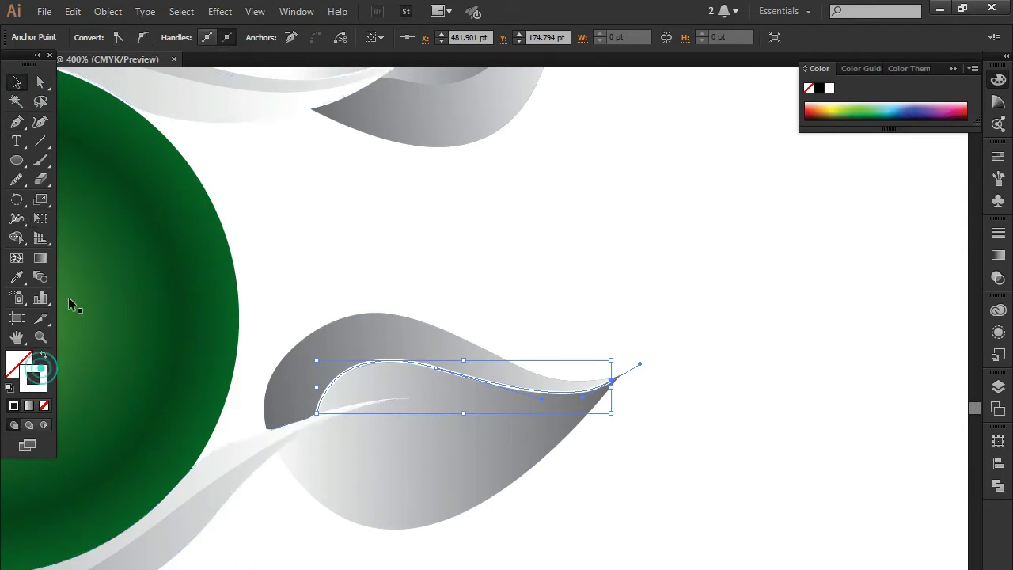
{"action": "left_click", "coordinate": [517, 232]}
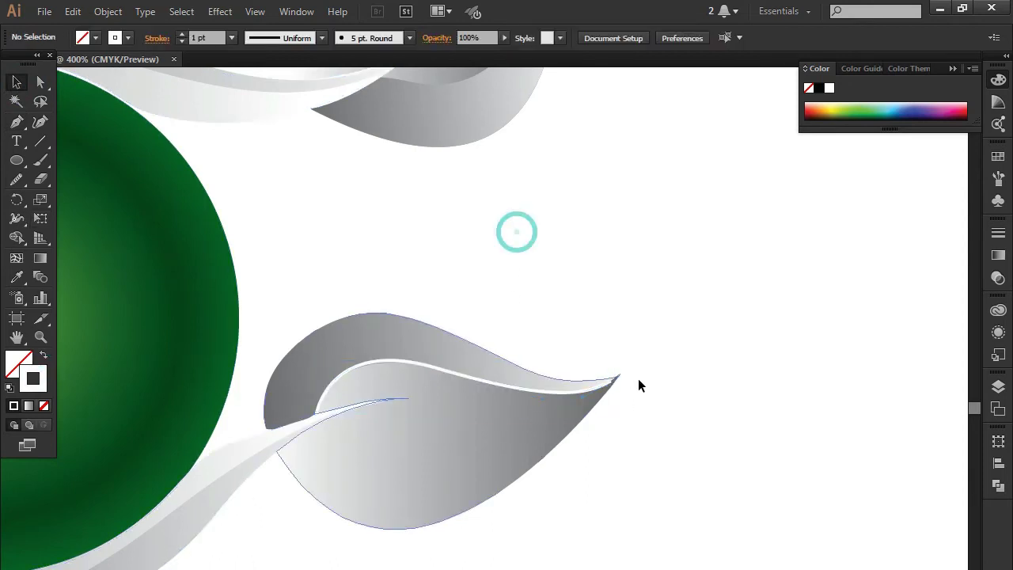
Step: Apply the elliptical width profile to the white vein line on the lower leaf
{"action": "left_click", "coordinate": [598, 389]}
{"action": "left_click", "coordinate": [322, 38]}
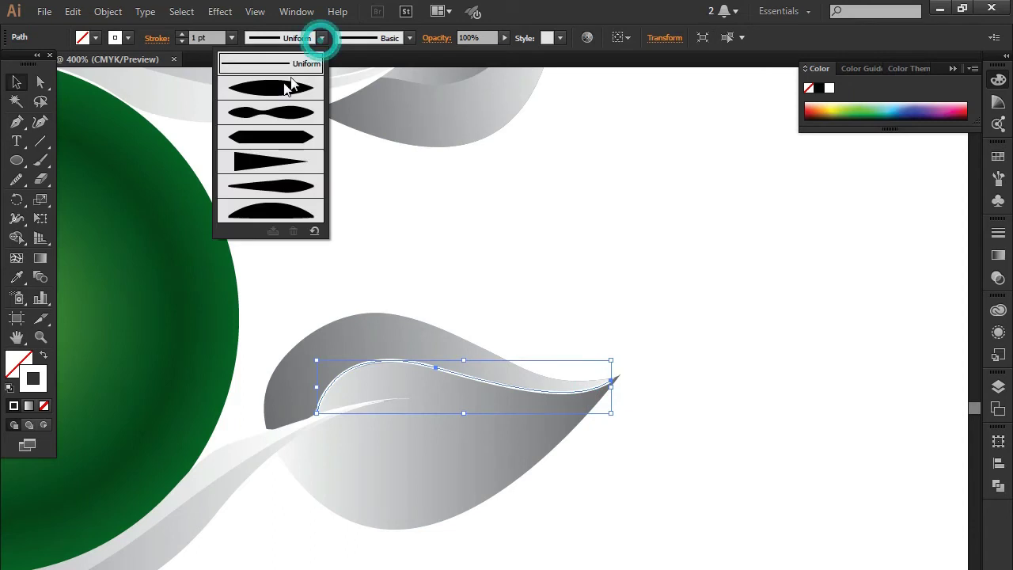
{"action": "left_click", "coordinate": [273, 91]}
{"action": "left_click", "coordinate": [953, 70]}
{"action": "left_click", "coordinate": [776, 232]}
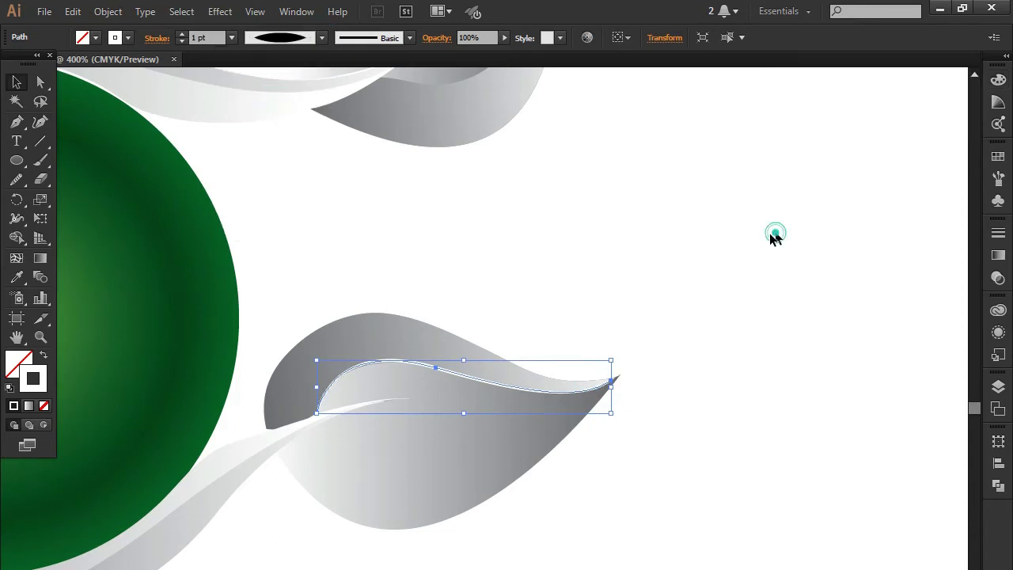
{"action": "left_click", "coordinate": [437, 231], "text": "ctrl+alt"}
{"action": "left_click_drag", "start_coordinate": [436, 231], "coordinate": [710, 330]}
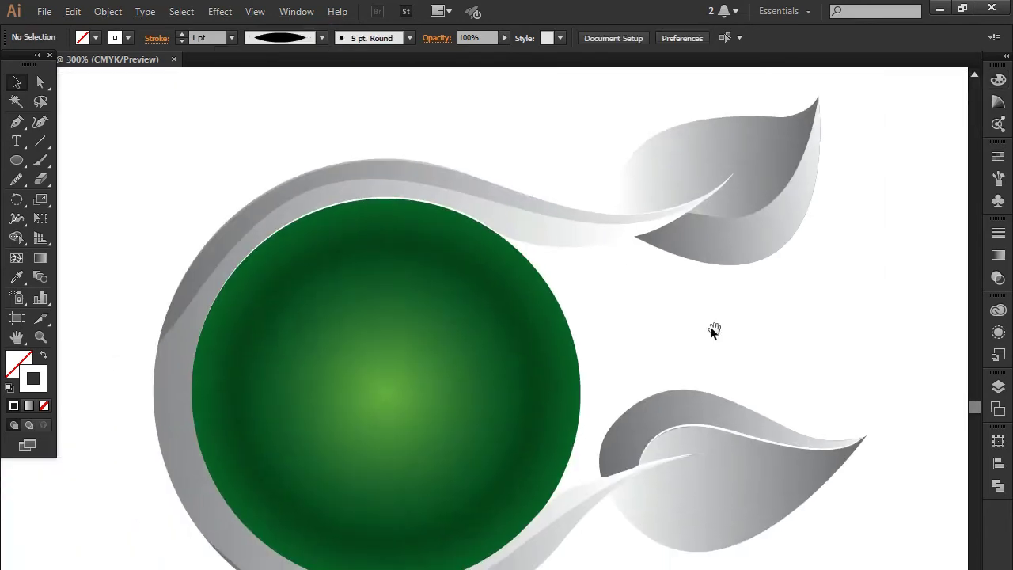
Step: Draw a curved vein line through the top-right leaf from its inner corner to its tip
{"action": "left_click_drag", "start_coordinate": [697, 190], "coordinate": [517, 356]}
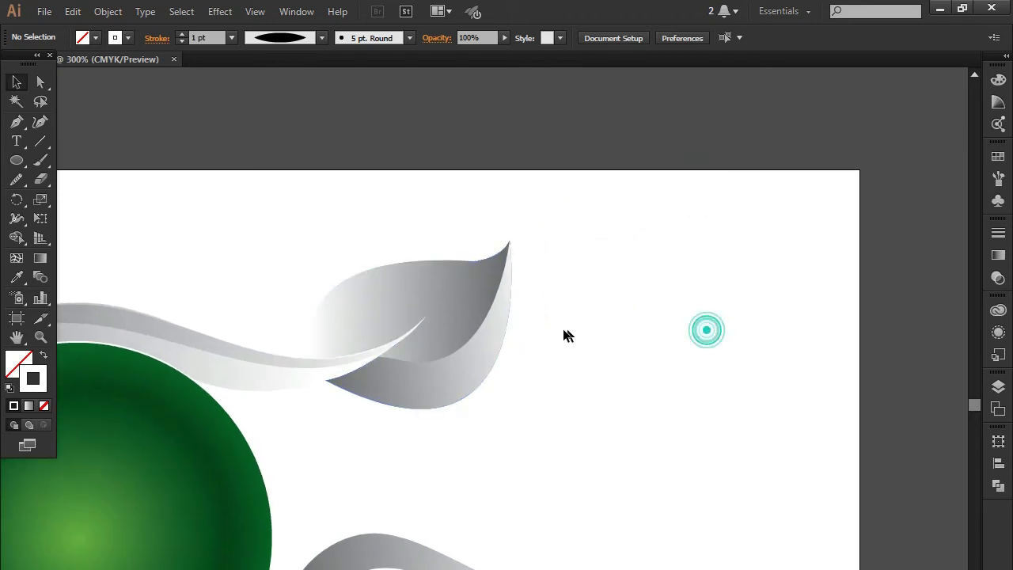
{"action": "left_click", "coordinate": [442, 357], "text": "ctrl"}
{"action": "left_click", "coordinate": [16, 122]}
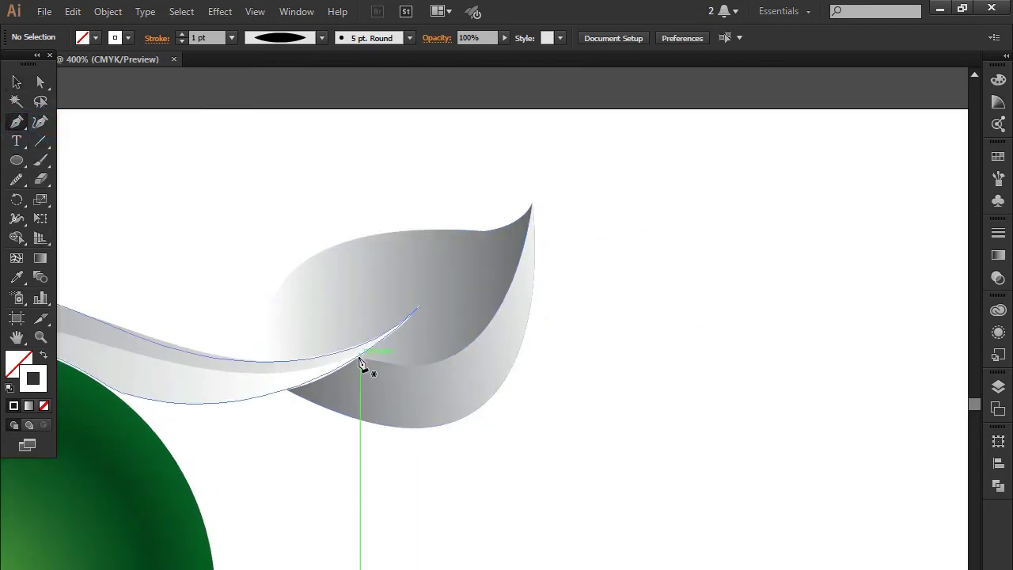
{"action": "left_click", "coordinate": [357, 358]}
{"action": "left_click_drag", "start_coordinate": [496, 316], "coordinate": [553, 235]}
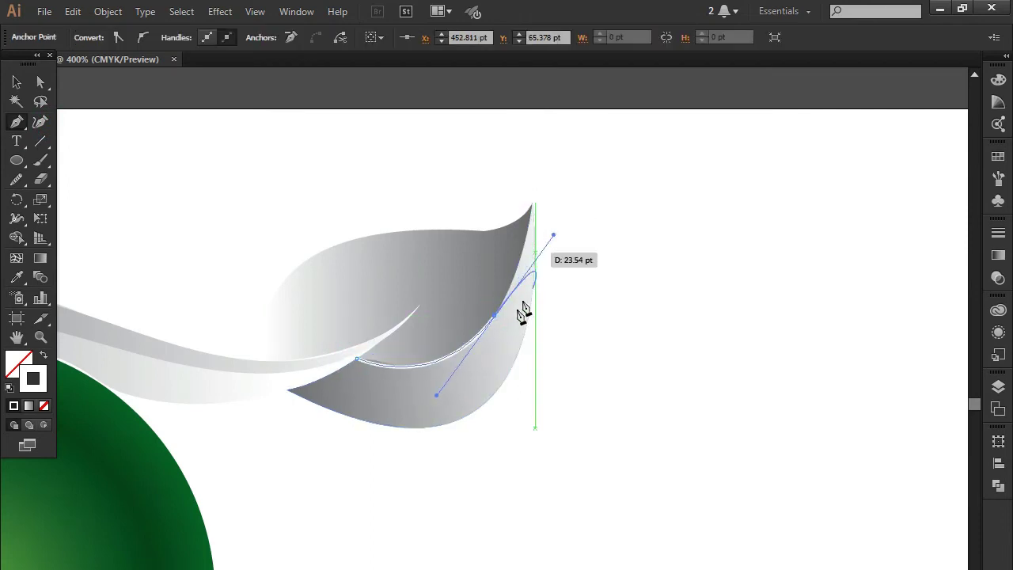
{"action": "left_click", "coordinate": [495, 316]}
{"action": "left_click", "coordinate": [532, 204]}
{"action": "left_click_drag", "start_coordinate": [538, 142], "coordinate": [538, 139]}
{"action": "left_click", "coordinate": [17, 83]}
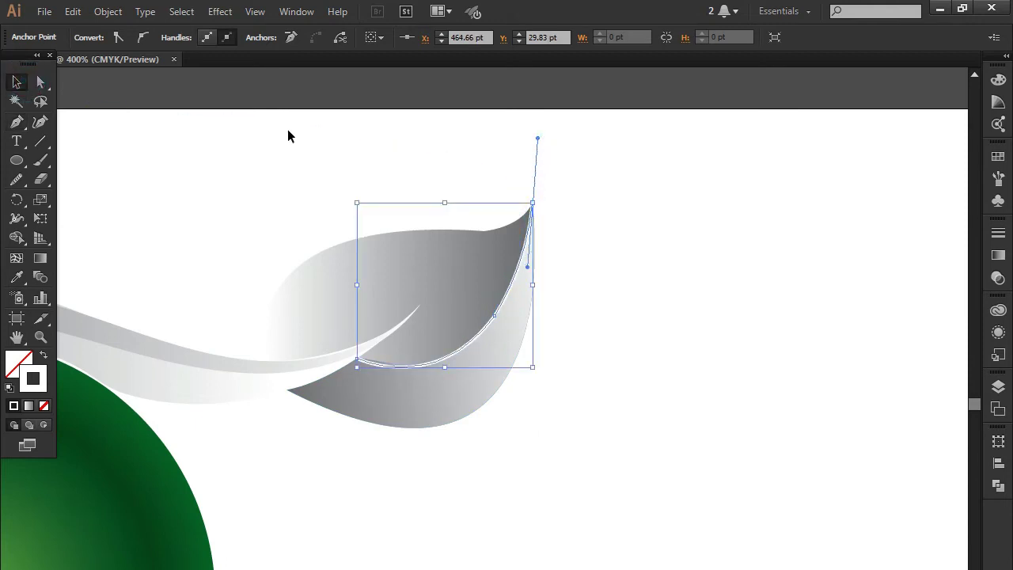
Step: Give the new top-right leaf vein an elliptical width profile
{"action": "left_click", "coordinate": [287, 129]}
{"action": "left_click", "coordinate": [693, 258]}
{"action": "left_click", "coordinate": [484, 322]}
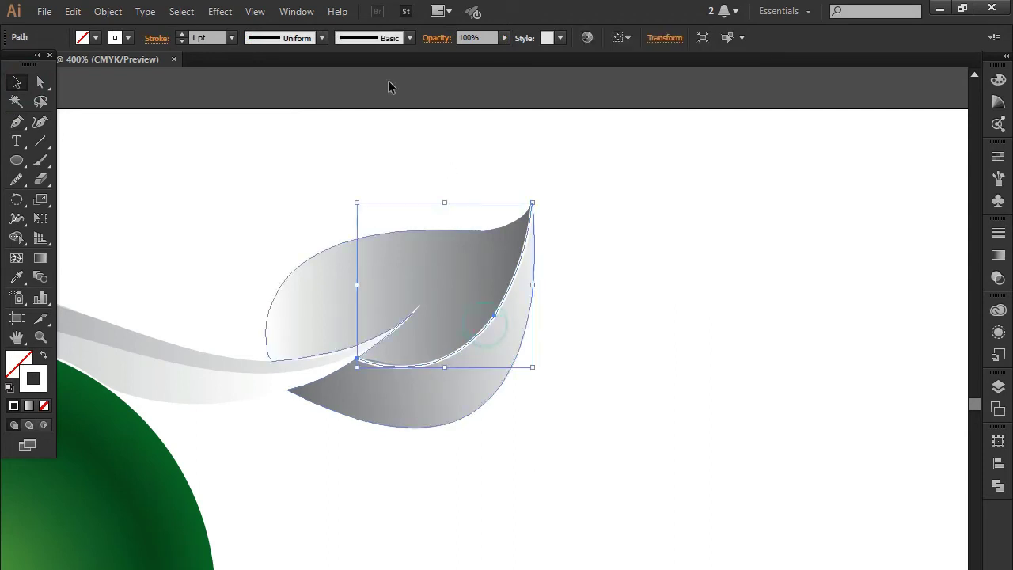
{"action": "left_click", "coordinate": [323, 38]}
{"action": "left_click", "coordinate": [685, 241]}
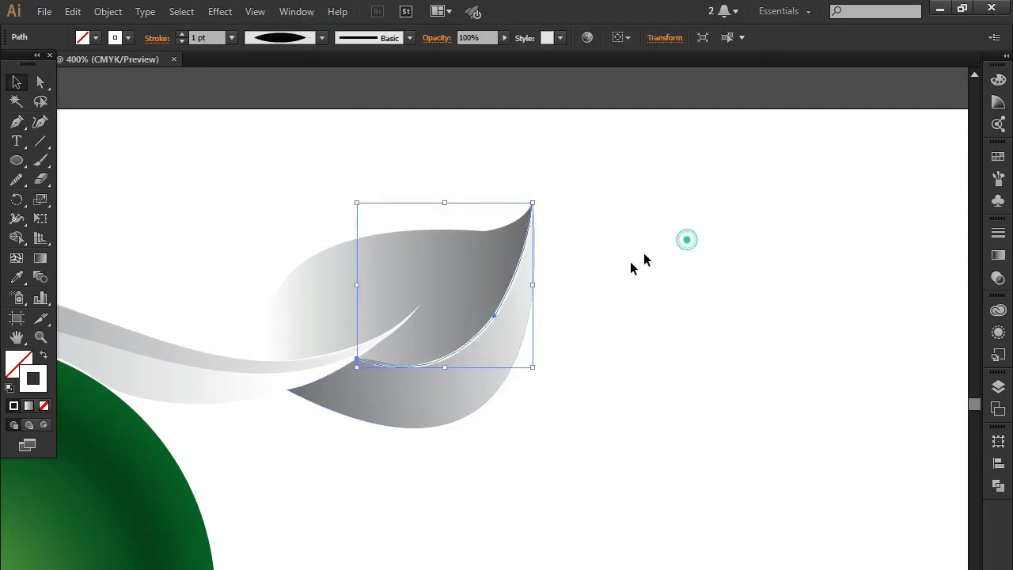
{"action": "key", "text": "ctrl+minus"}
{"action": "mouse_move", "coordinate": [746, 258]}
{"action": "left_mouse_down"}
{"action": "mouse_move", "coordinate": [798, 190]}
{"action": "mouse_move", "coordinate": [789, 154]}
{"action": "left_mouse_up"}
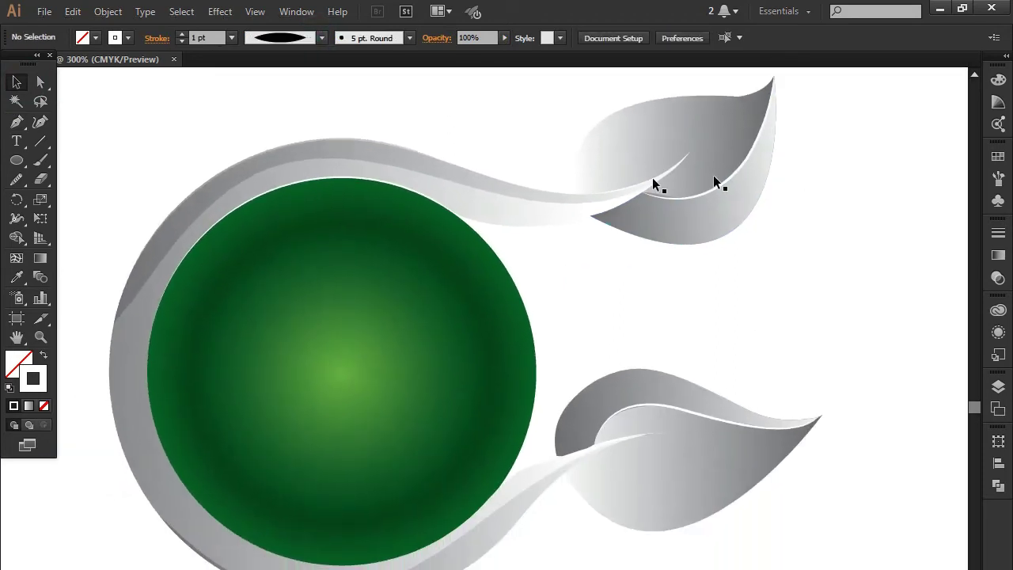
Step: Add anchor points along the inner edge of the upper gray swoosh
{"action": "left_click", "coordinate": [480, 187]}
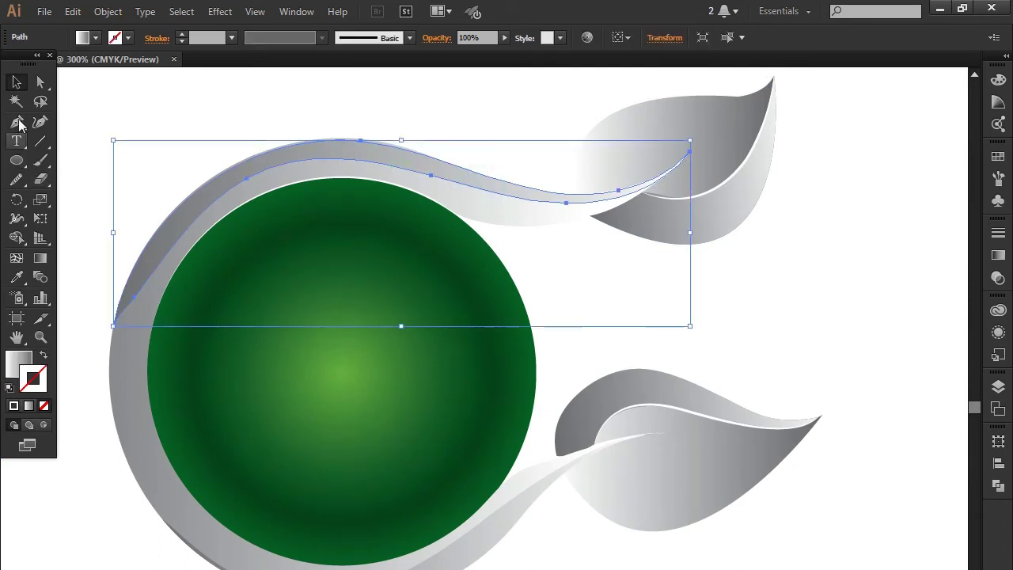
{"action": "left_click_drag", "start_coordinate": [20, 123], "coordinate": [63, 118]}
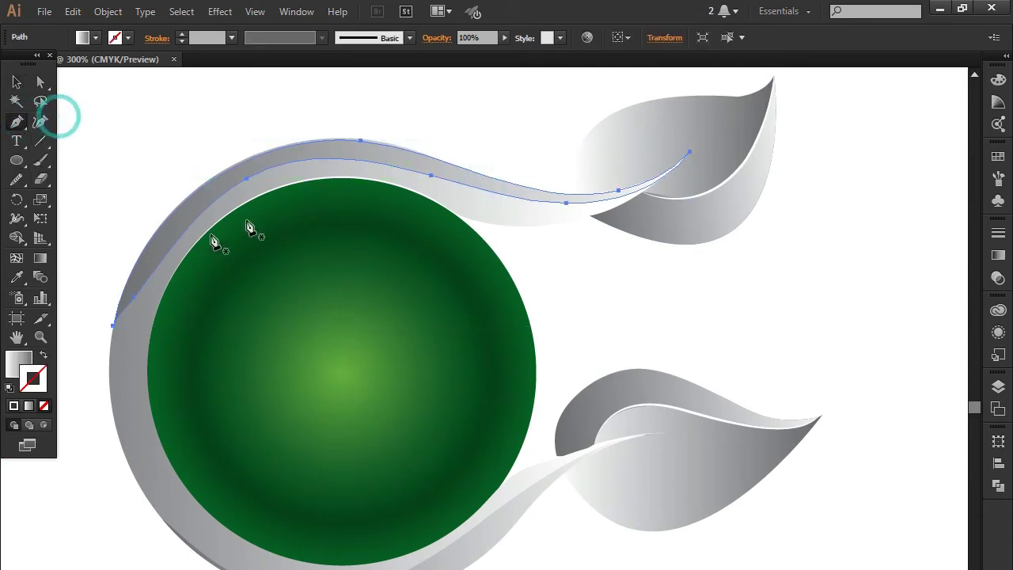
{"action": "left_click", "coordinate": [225, 193]}
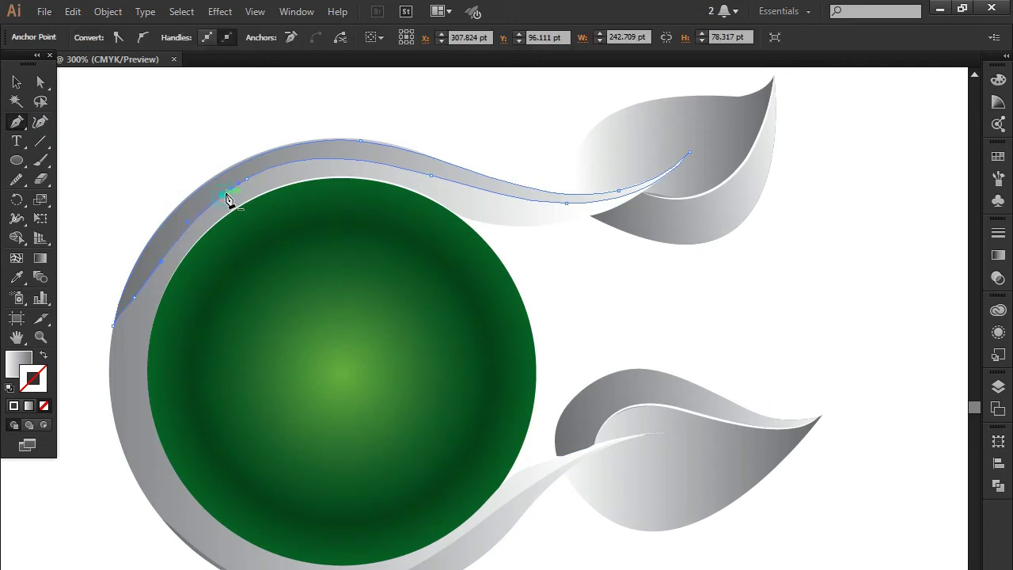
{"action": "left_click", "coordinate": [418, 172]}
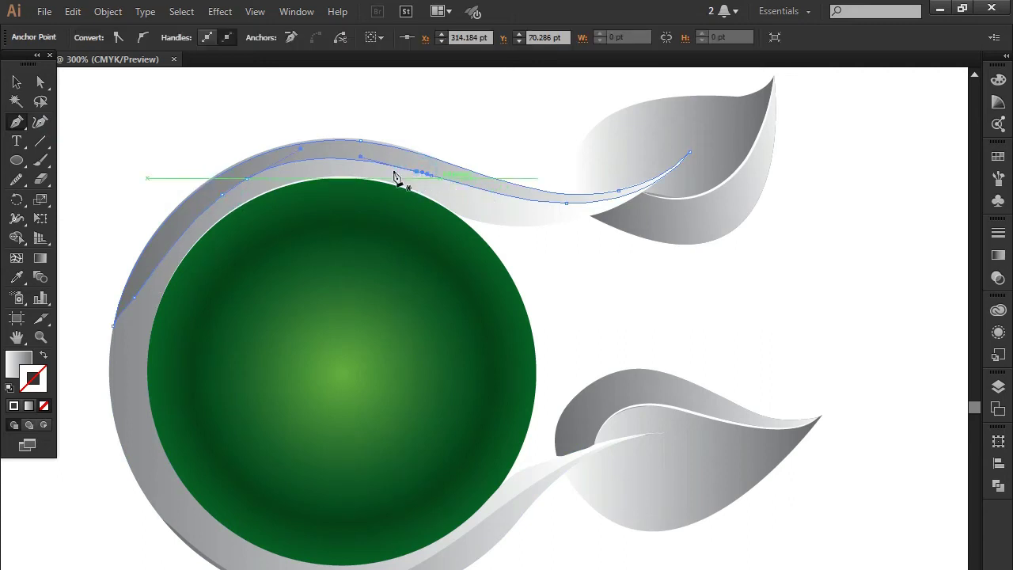
{"action": "left_click", "coordinate": [176, 160]}
{"action": "key", "text": "ctrl+z"}
{"action": "left_click", "coordinate": [211, 206]}
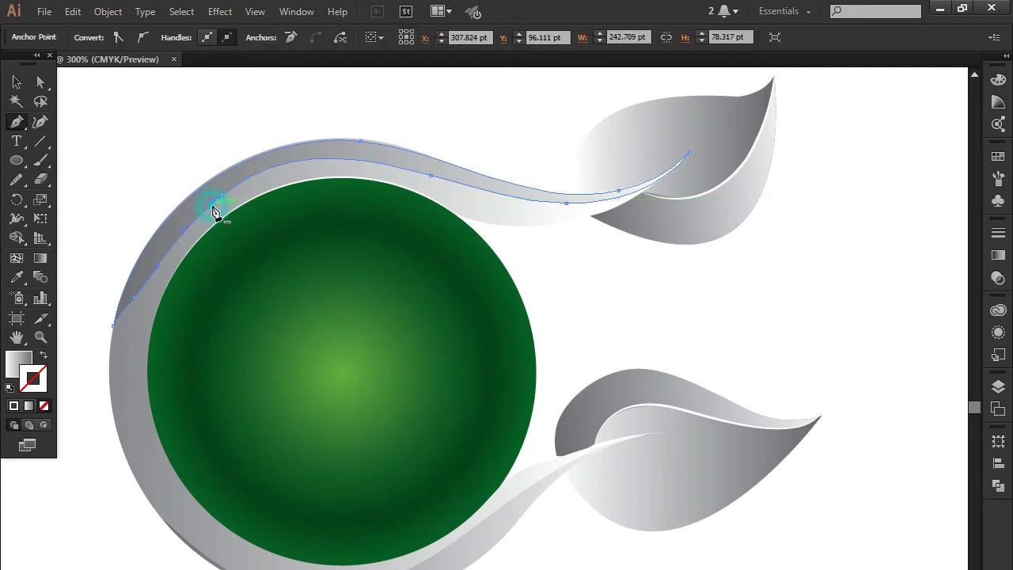
{"action": "left_click", "coordinate": [377, 163]}
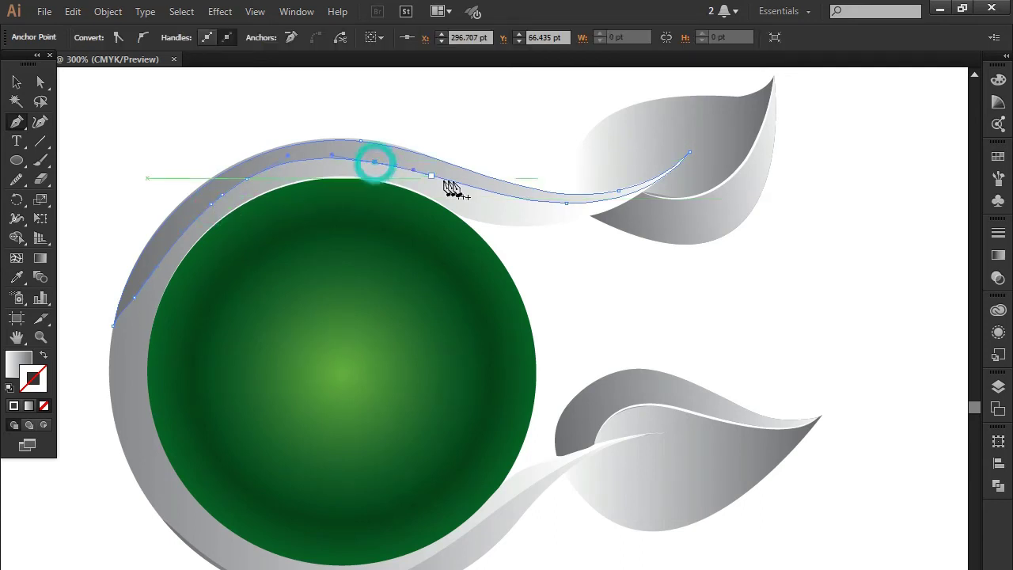
{"action": "left_click", "coordinate": [16, 81]}
{"action": "left_click", "coordinate": [101, 93]}
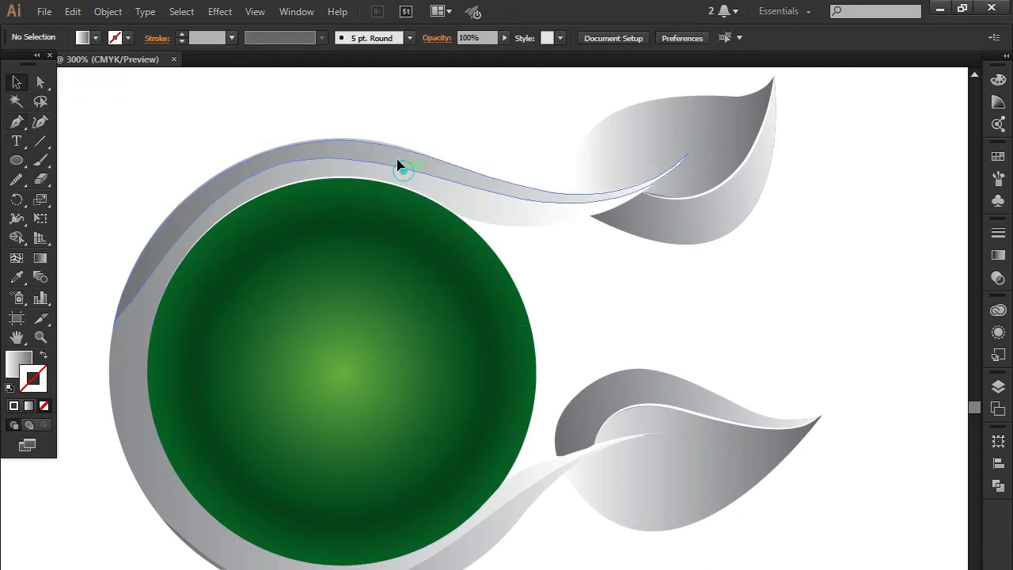
{"action": "left_click", "coordinate": [396, 158]}
{"action": "left_click", "coordinate": [432, 129]}
{"action": "scroll", "coordinate": [340, 173], "scroll_direction": "up", "scroll_amount": 1}
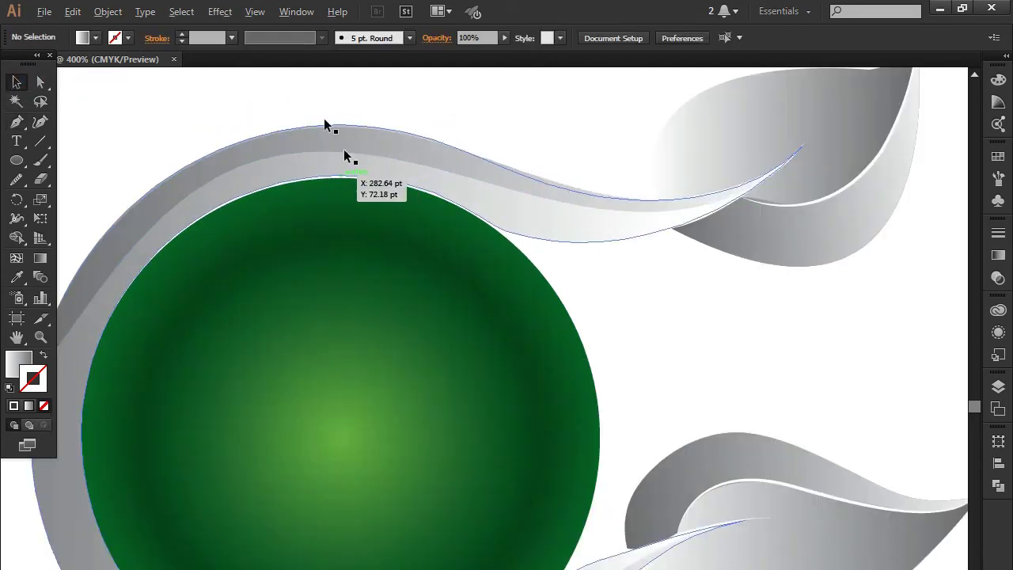
Step: Draw a new curved path along the upper swoosh toward the top-right leaf
{"action": "left_click", "coordinate": [18, 125]}
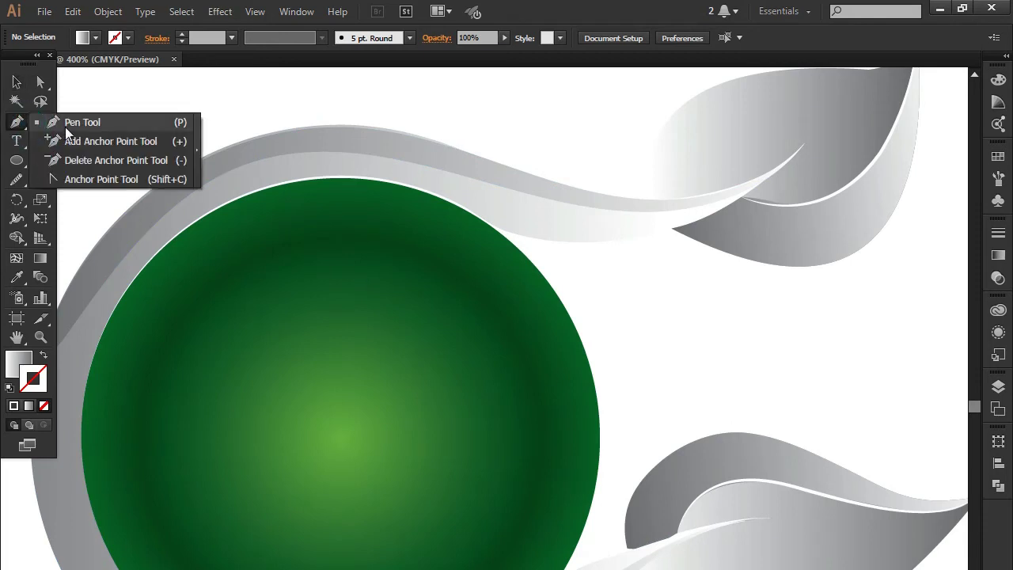
{"action": "left_click", "coordinate": [167, 214]}
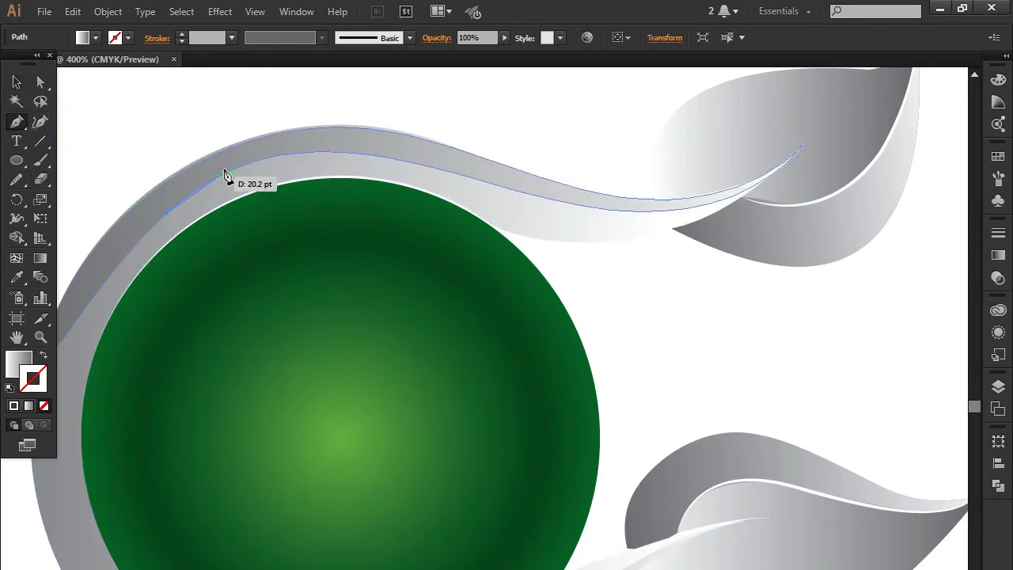
{"action": "left_click", "coordinate": [509, 190]}
{"action": "left_click_drag", "start_coordinate": [530, 205], "coordinate": [744, 287]}
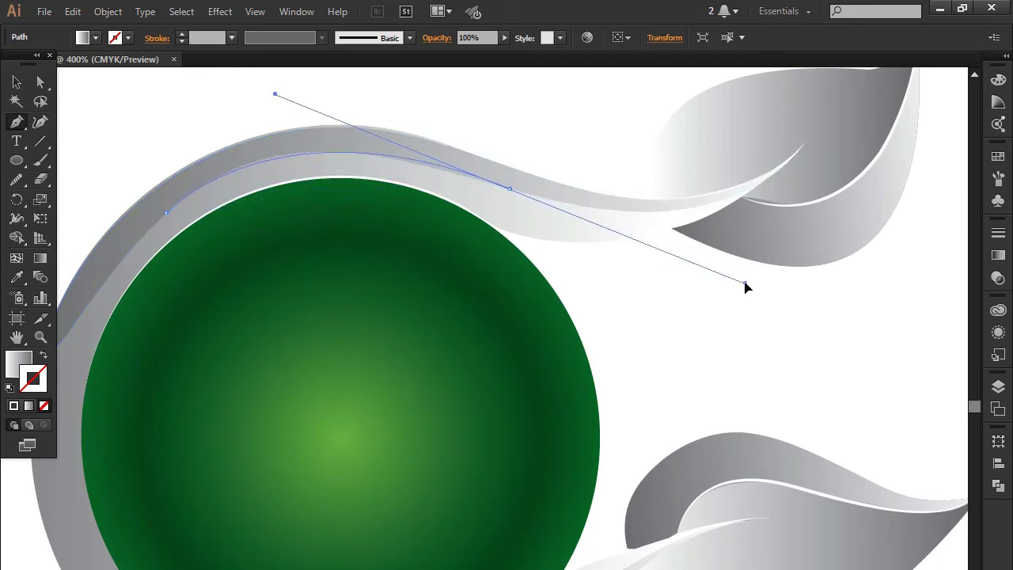
{"action": "left_click_drag", "start_coordinate": [745, 286], "coordinate": [756, 294]}
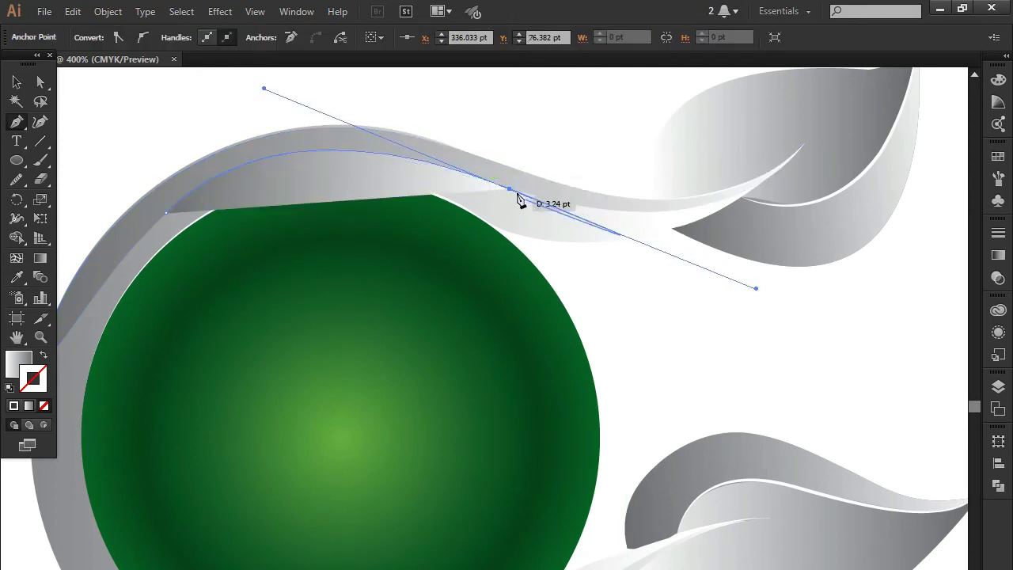
{"action": "mouse_move", "coordinate": [511, 190]}
{"action": "left_mouse_down"}
{"action": "mouse_move", "coordinate": [752, 195]}
{"action": "mouse_move", "coordinate": [823, 132]}
{"action": "left_mouse_up"}
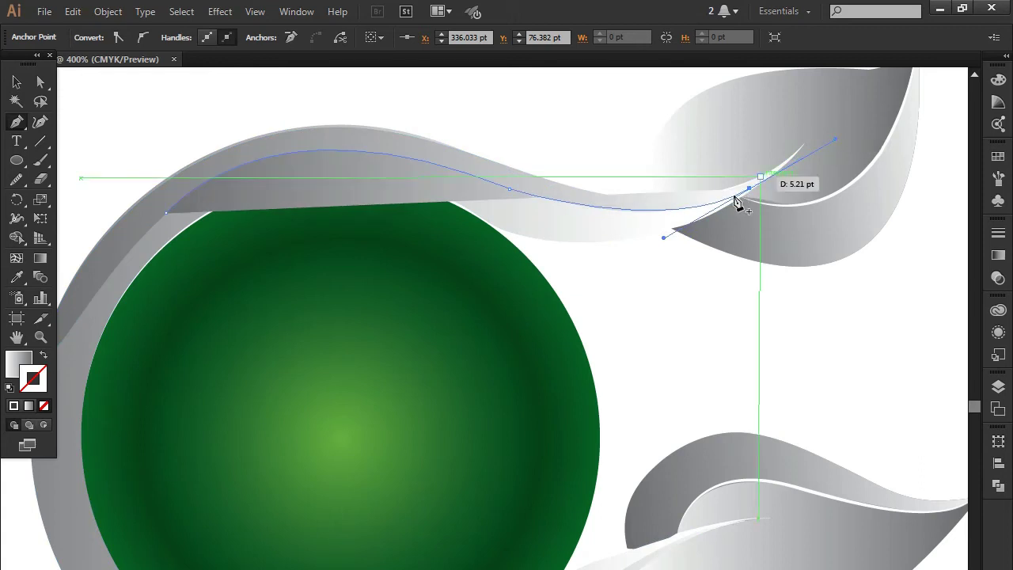
{"action": "left_click_drag", "start_coordinate": [823, 136], "coordinate": [752, 196]}
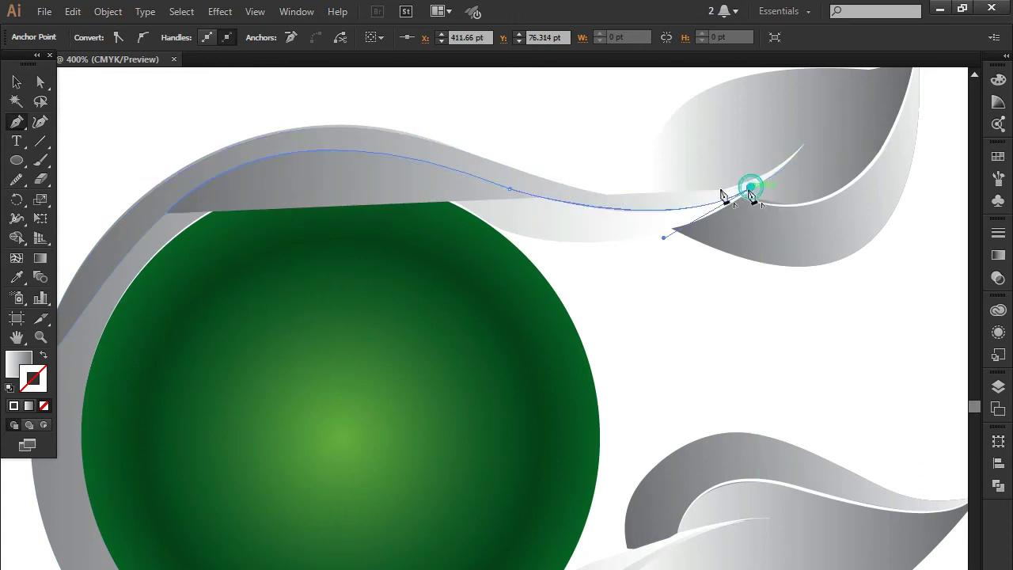
Step: Set the new curve to no fill with a near-white F9F9F9 stroke
{"action": "left_click", "coordinate": [26, 372]}
{"action": "left_click", "coordinate": [43, 405]}
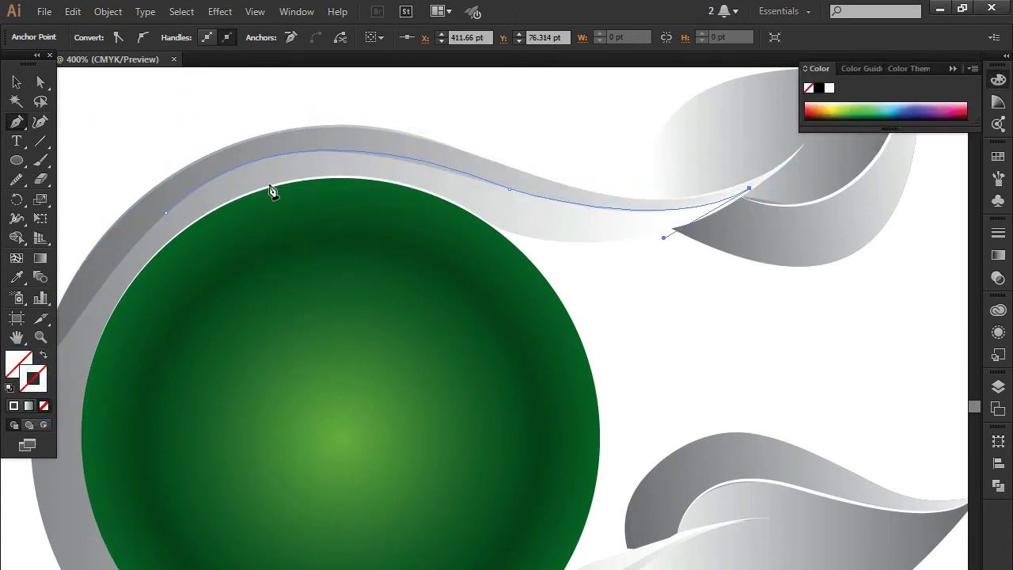
{"action": "left_click", "coordinate": [17, 82]}
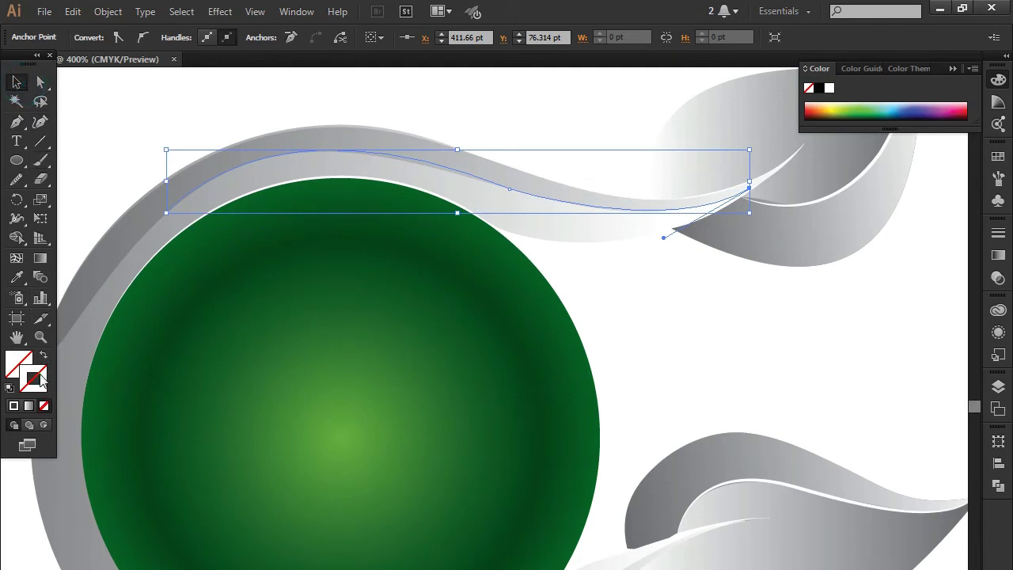
{"action": "double_click", "coordinate": [42, 382]}
{"action": "left_click", "coordinate": [300, 294]}
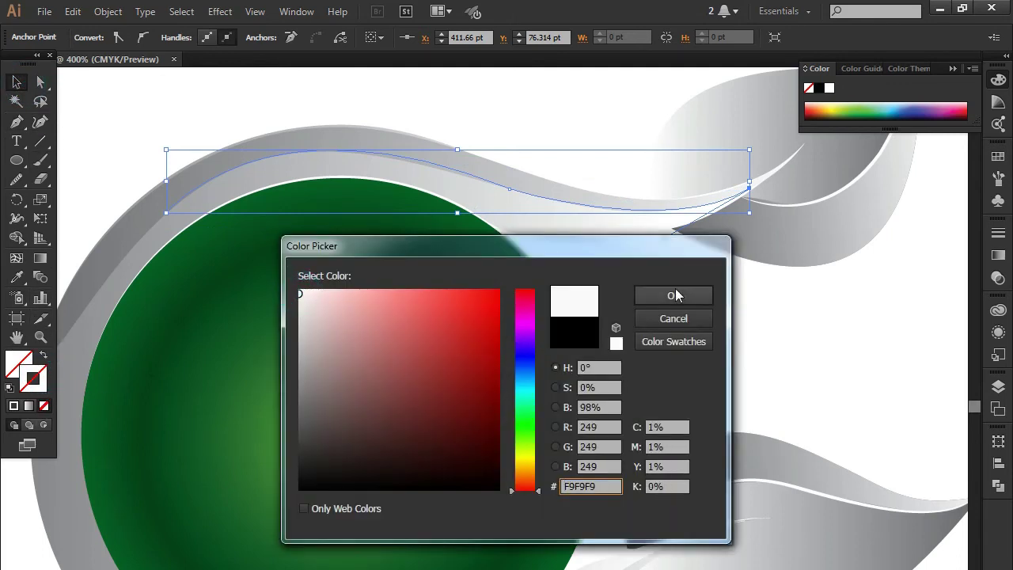
{"action": "left_click", "coordinate": [675, 295]}
{"action": "left_click", "coordinate": [953, 68]}
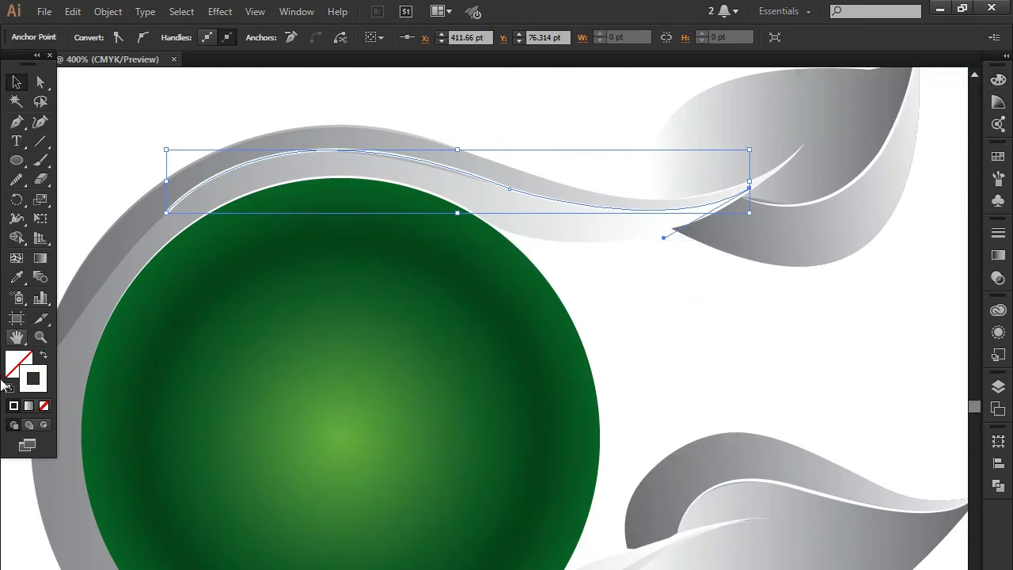
{"action": "left_click", "coordinate": [118, 129]}
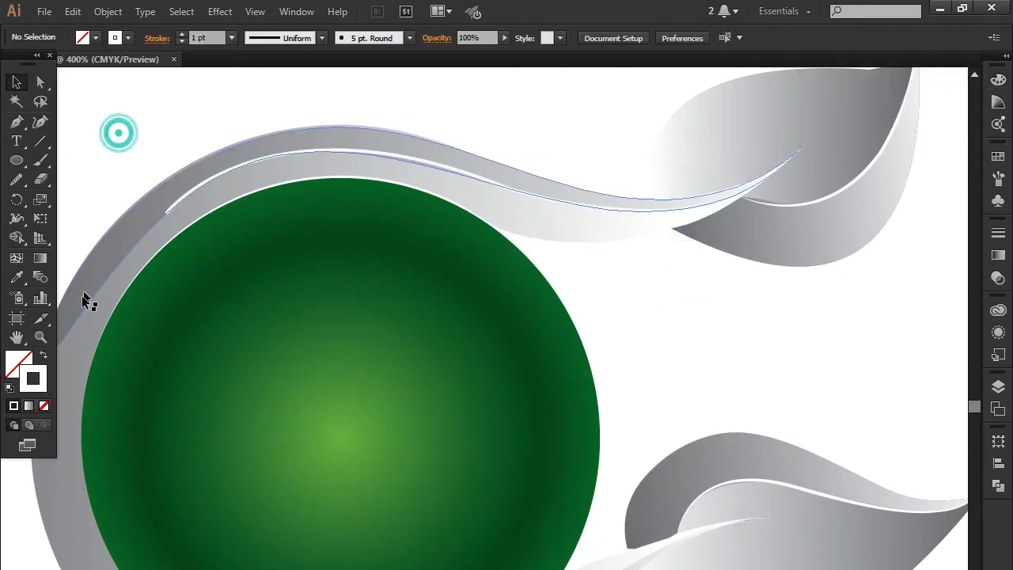
Step: Apply the lens-shaped width profile to the upper swoosh highlight
{"action": "left_click", "coordinate": [205, 185]}
{"action": "left_click", "coordinate": [322, 39]}
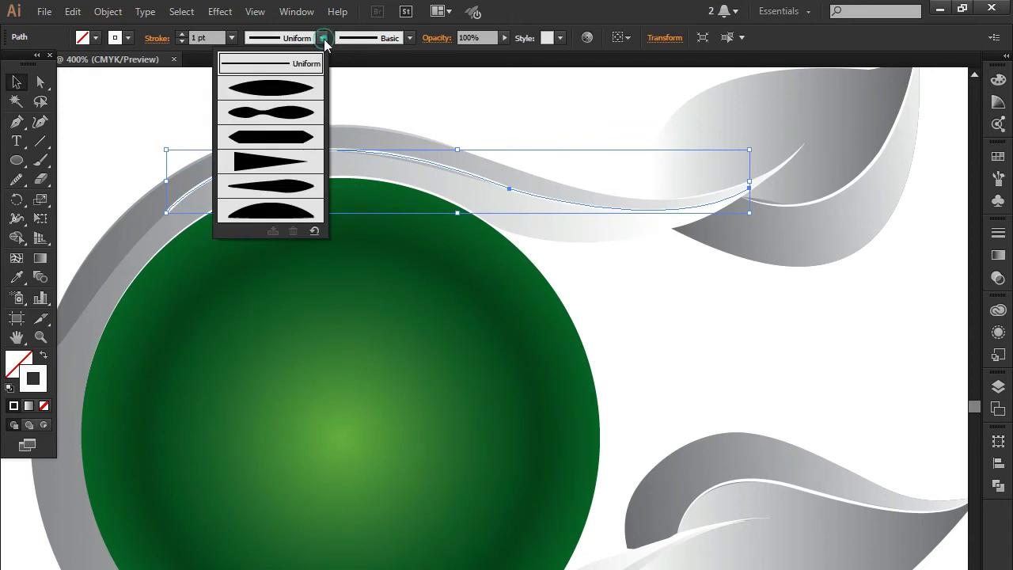
{"action": "left_click", "coordinate": [285, 91]}
{"action": "left_click", "coordinate": [125, 118]}
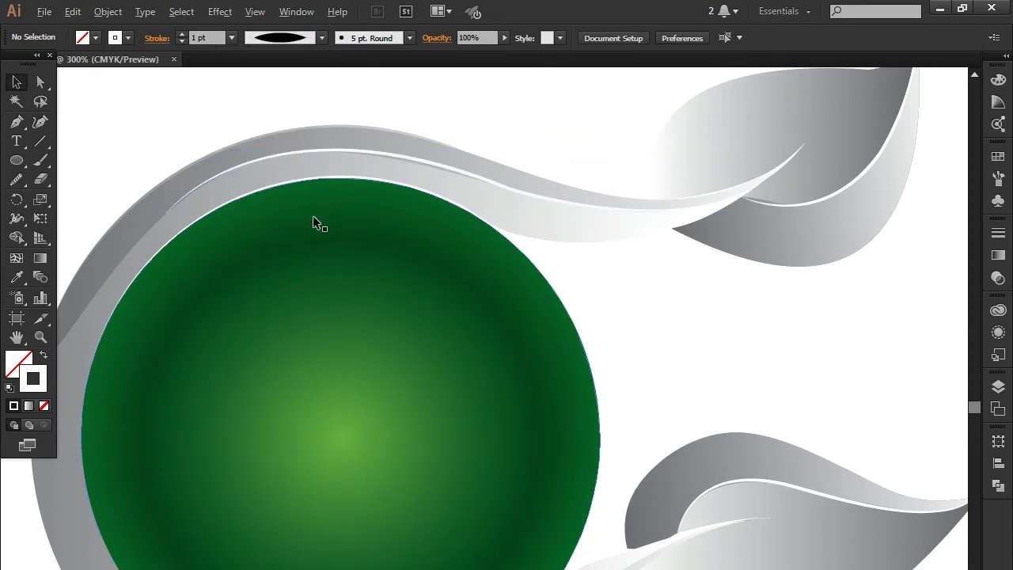
Step: Nudge the upper highlight curve one step left and one step down
{"action": "scroll", "coordinate": [313, 215], "scroll_direction": "down", "scroll_amount": 1}
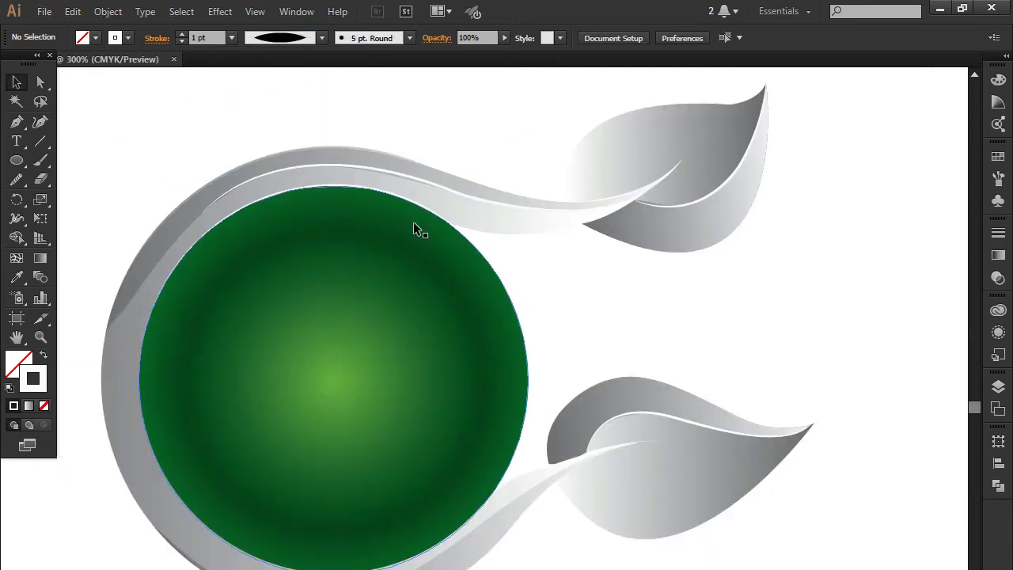
{"action": "scroll", "coordinate": [413, 228], "scroll_direction": "up", "scroll_amount": 1}
{"action": "left_click", "coordinate": [425, 168]}
{"action": "key", "text": "Left"}
{"action": "key", "text": "Down"}
{"action": "left_click", "coordinate": [504, 97]}
Step: Draw a curved path along the lower swoosh, extending up the ring's left side
{"action": "left_click_drag", "start_coordinate": [592, 383], "coordinate": [653, 228]}
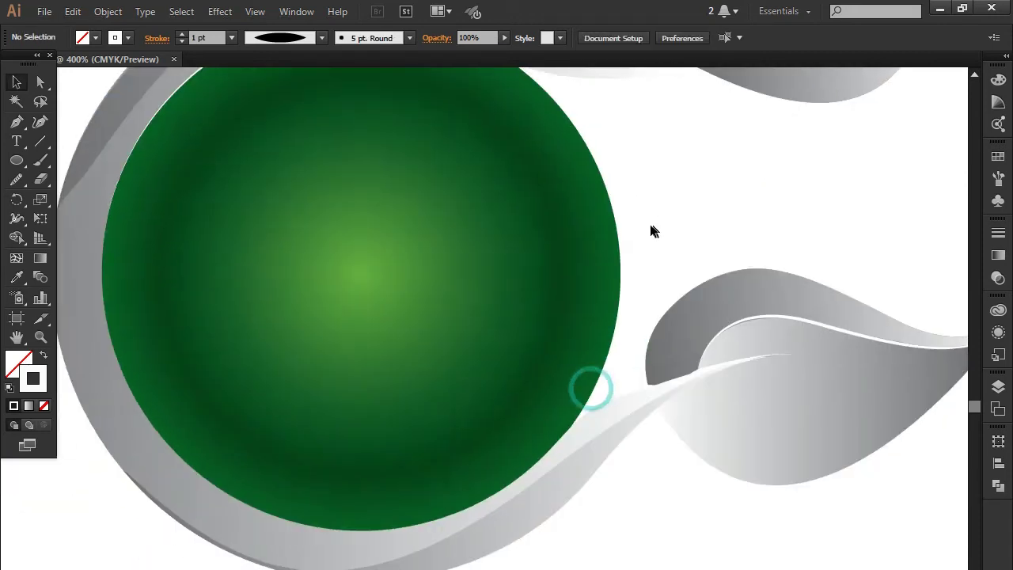
{"action": "scroll", "coordinate": [628, 273], "scroll_direction": "down", "scroll_amount": 1}
{"action": "mouse_move", "coordinate": [482, 301]}
{"action": "left_mouse_down"}
{"action": "mouse_move", "coordinate": [447, 331]}
{"action": "mouse_move", "coordinate": [379, 331]}
{"action": "left_mouse_up"}
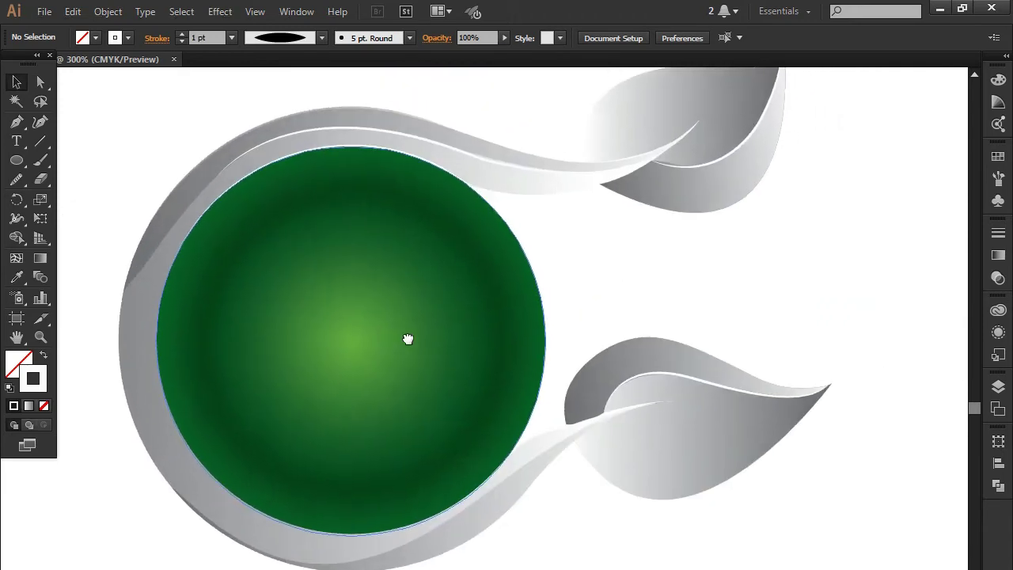
{"action": "scroll", "coordinate": [489, 514], "scroll_direction": "up", "scroll_amount": 1}
{"action": "left_click_drag", "start_coordinate": [461, 470], "coordinate": [495, 393]}
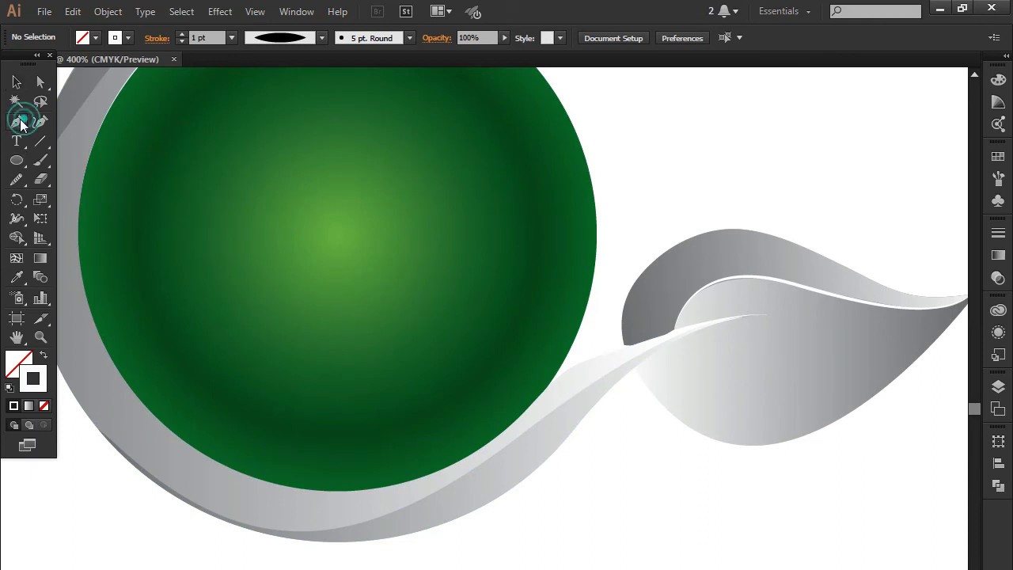
{"action": "left_click_drag", "start_coordinate": [21, 124], "coordinate": [78, 125]}
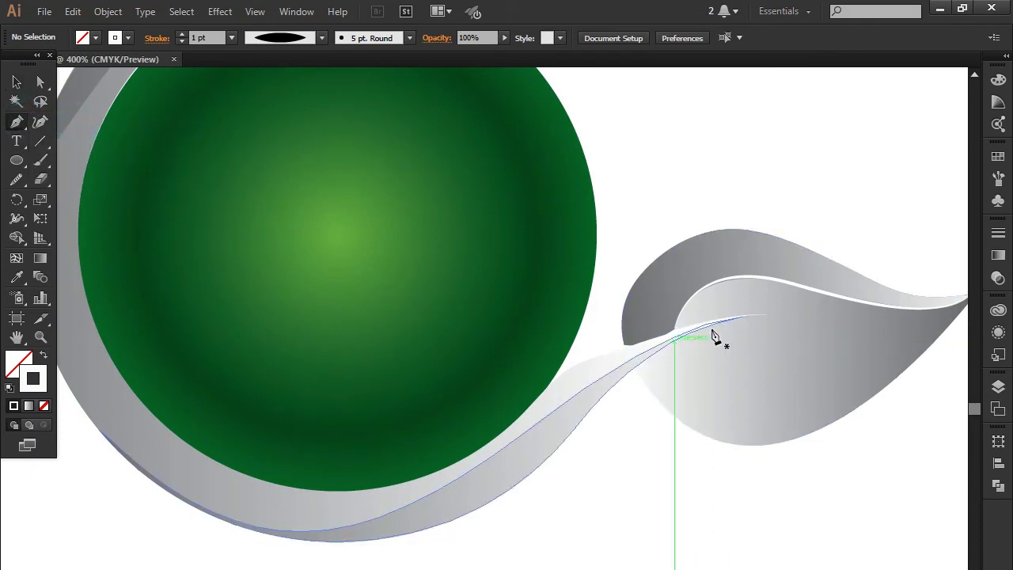
{"action": "left_click", "coordinate": [667, 339]}
{"action": "left_click_drag", "start_coordinate": [669, 341], "coordinate": [447, 494]}
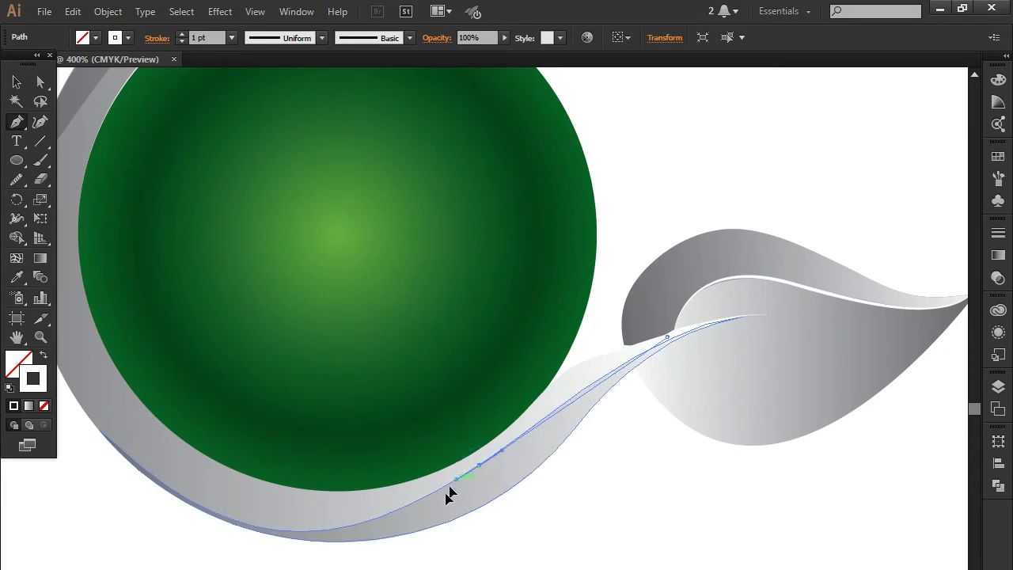
{"action": "left_click_drag", "start_coordinate": [447, 495], "coordinate": [428, 505]}
{"action": "left_click_drag", "start_coordinate": [332, 530], "coordinate": [336, 539]}
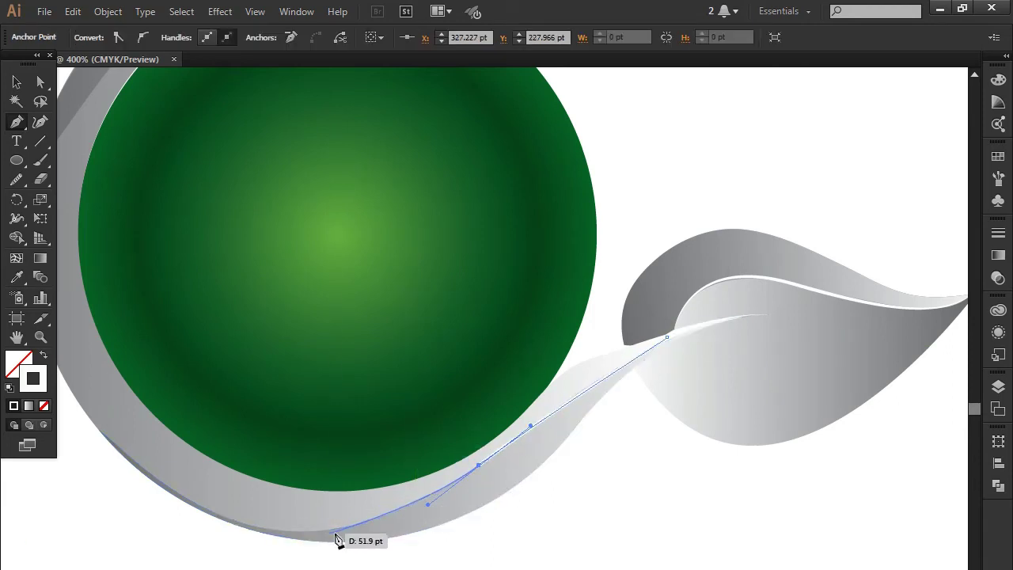
{"action": "left_click_drag", "start_coordinate": [337, 540], "coordinate": [264, 525]}
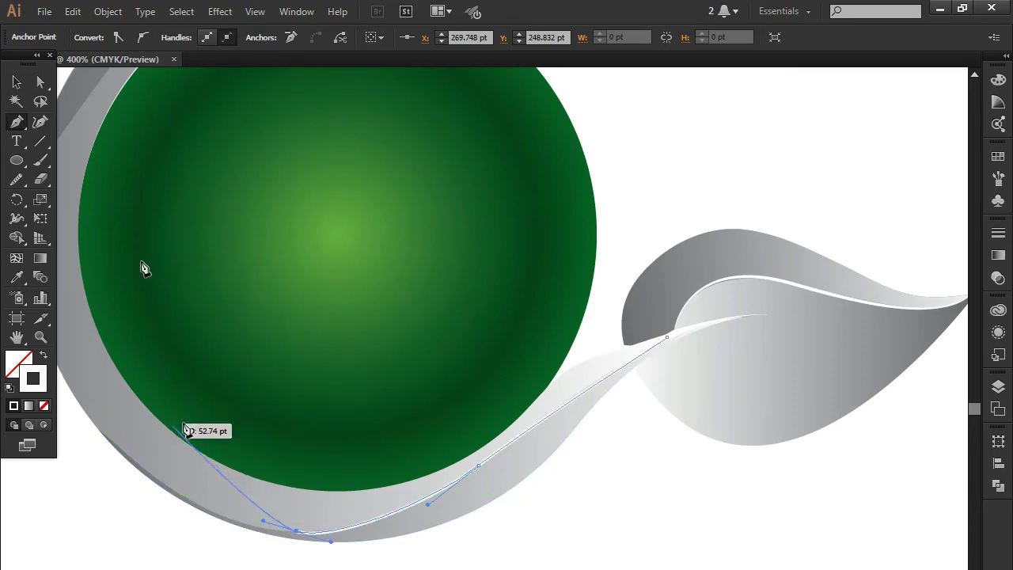
{"action": "left_click", "coordinate": [19, 81]}
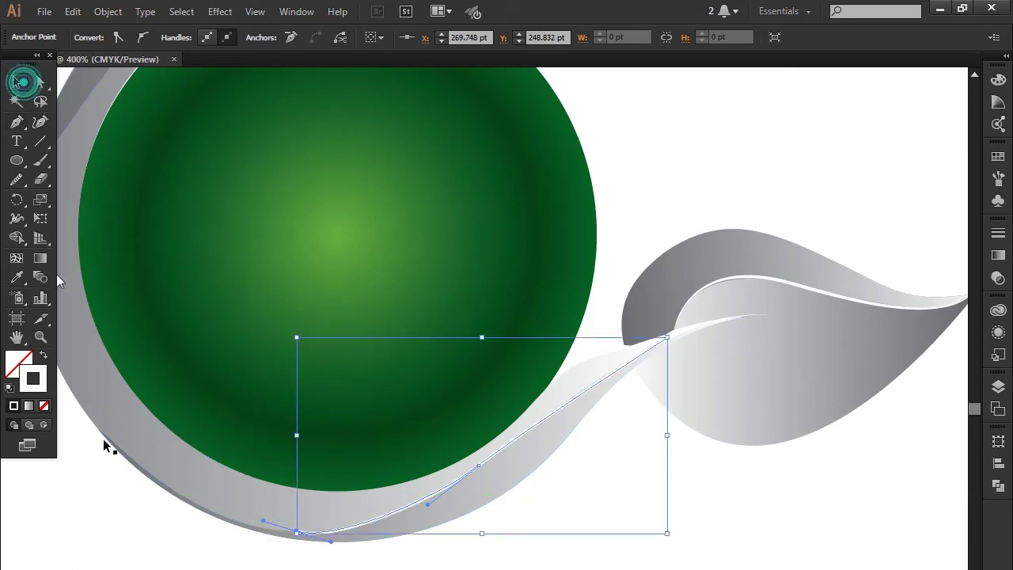
Step: Give the lower swoosh highlight the lens-shaped width profile
{"action": "key", "text": "ctrl+shift+a"}
{"action": "left_click", "coordinate": [394, 521]}
{"action": "left_click", "coordinate": [390, 546]}
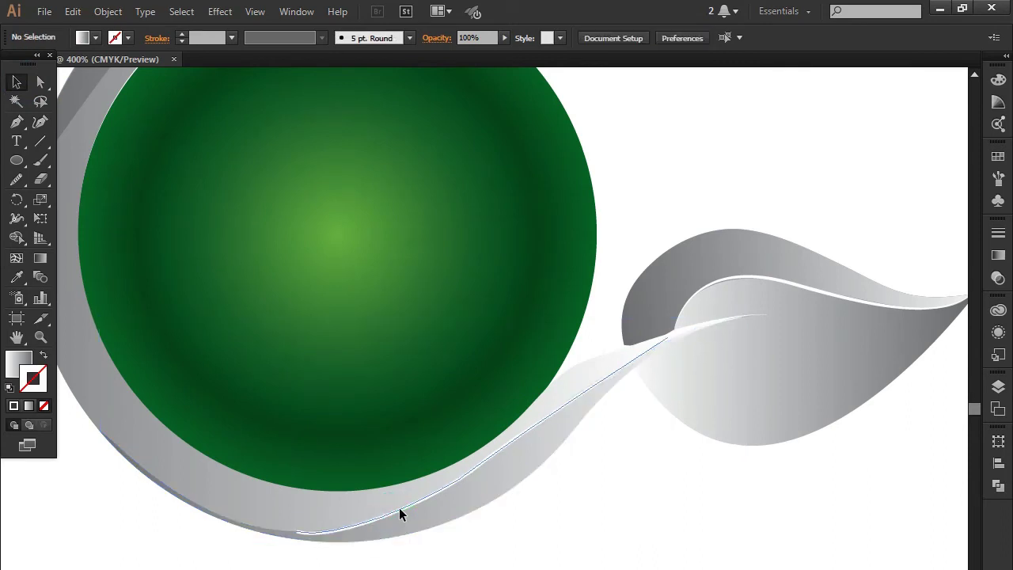
{"action": "left_click", "coordinate": [399, 507]}
{"action": "left_click", "coordinate": [322, 37]}
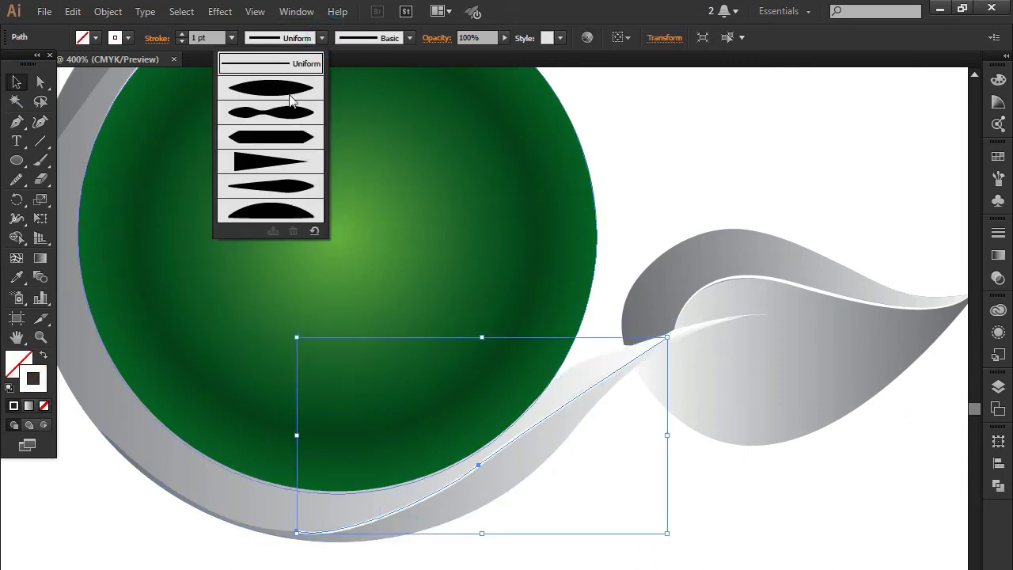
{"action": "left_click", "coordinate": [294, 101]}
{"action": "key", "text": "ctrl+shift+a"}
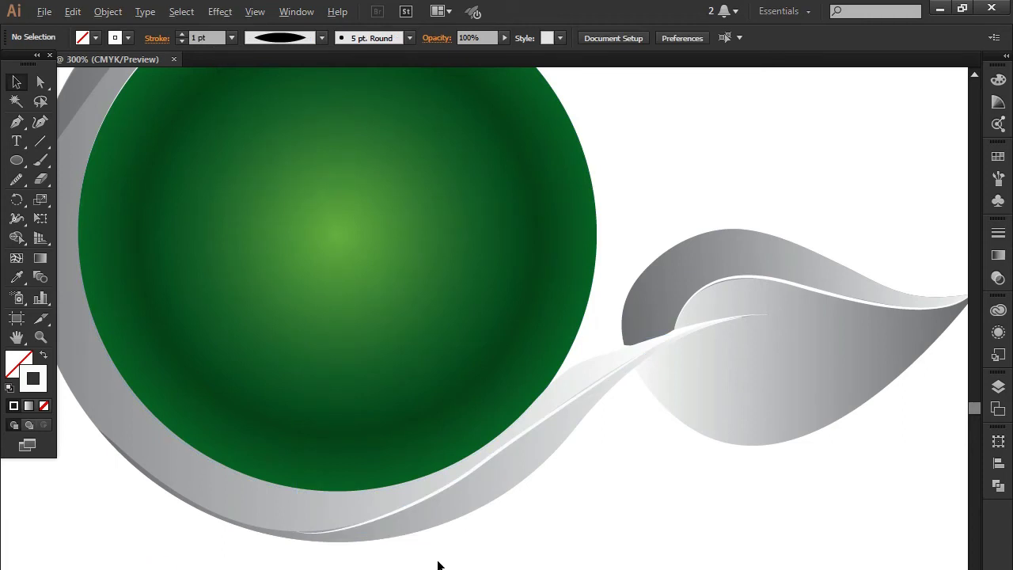
{"action": "key", "text": "ctrl+minus"}
{"action": "key", "text": "ctrl+minus"}
Step: Draw a large circle over the logo's upper-left part
{"action": "left_click_drag", "start_coordinate": [510, 544], "coordinate": [485, 484]}
{"action": "scroll", "coordinate": [438, 464], "scroll_direction": "up", "scroll_amount": 1}
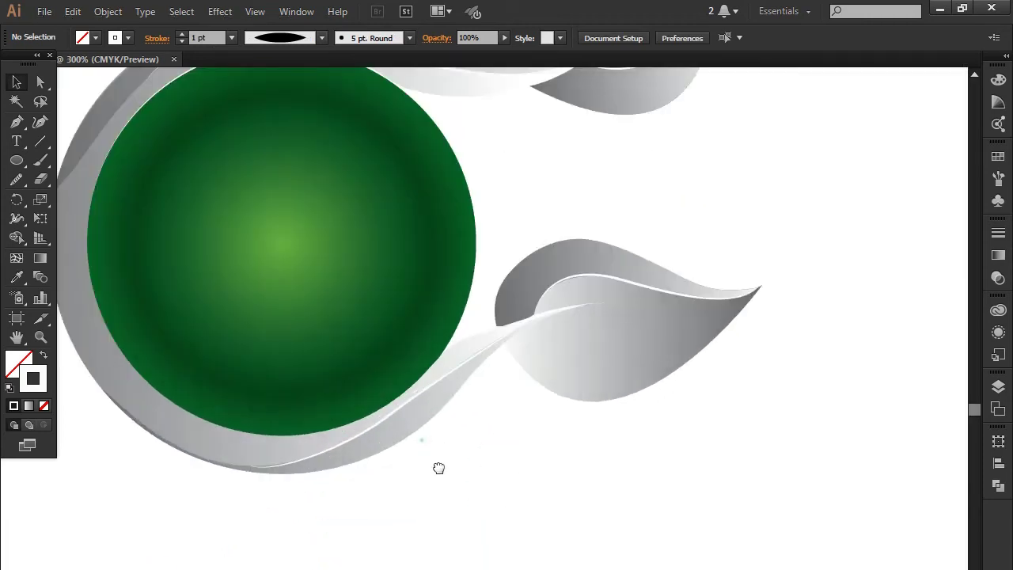
{"action": "left_click_drag", "start_coordinate": [420, 438], "coordinate": [523, 529]}
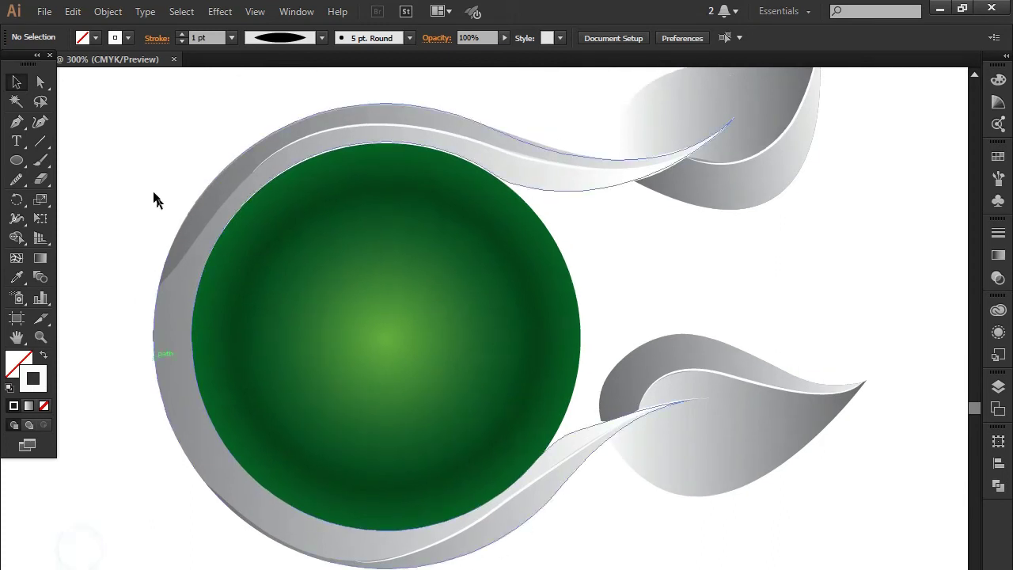
{"action": "left_click", "coordinate": [17, 160]}
{"action": "left_click_drag", "start_coordinate": [144, 161], "coordinate": [384, 399]}
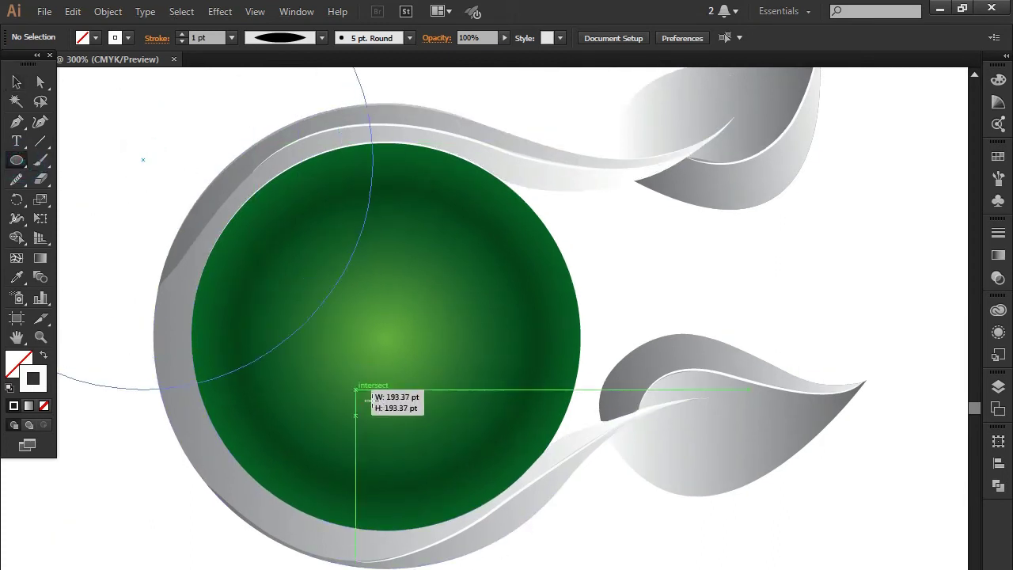
{"action": "left_click", "coordinate": [17, 81]}
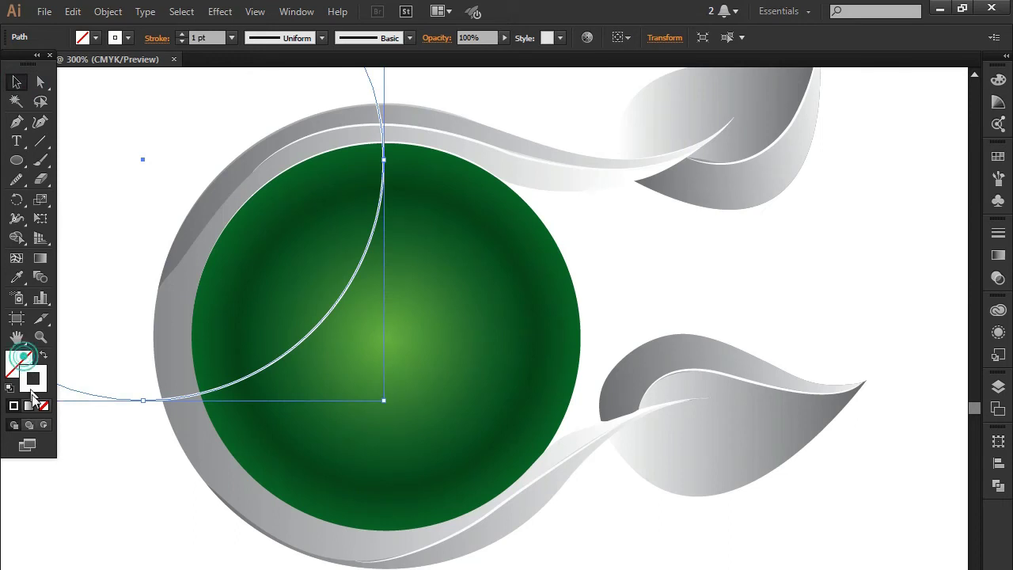
Step: Give the circle a white fill with no outline, then zoom out
{"action": "left_click", "coordinate": [21, 363]}
{"action": "left_click", "coordinate": [97, 37]}
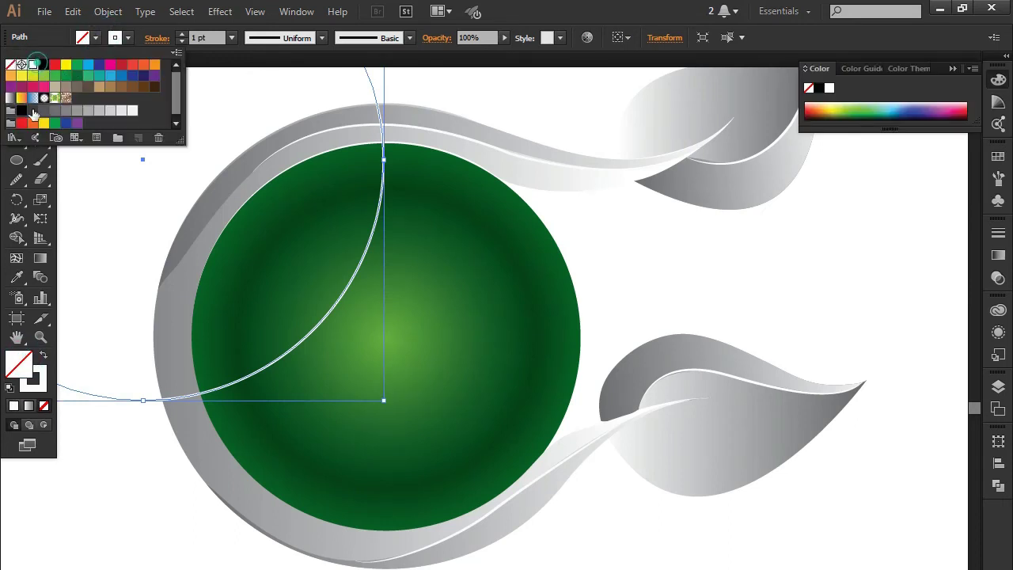
{"action": "left_click", "coordinate": [44, 406]}
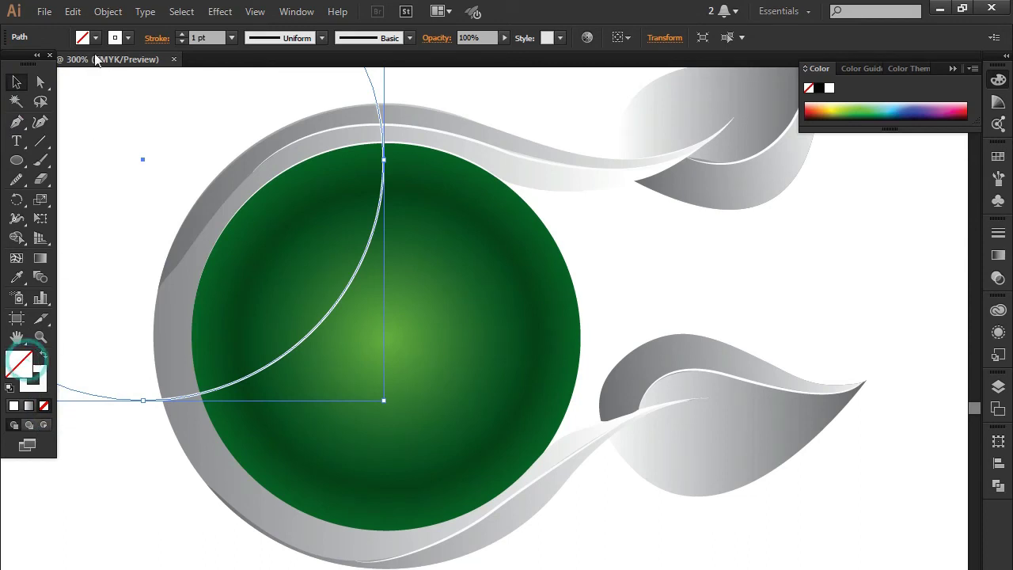
{"action": "left_click", "coordinate": [95, 37]}
{"action": "left_click", "coordinate": [34, 65]}
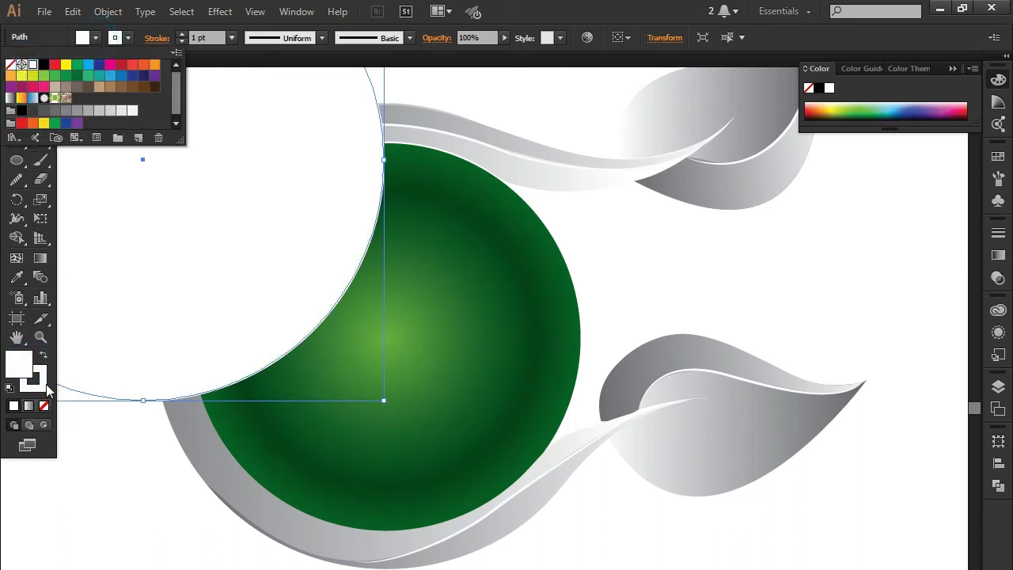
{"action": "left_click", "coordinate": [38, 382]}
{"action": "left_click", "coordinate": [113, 557]}
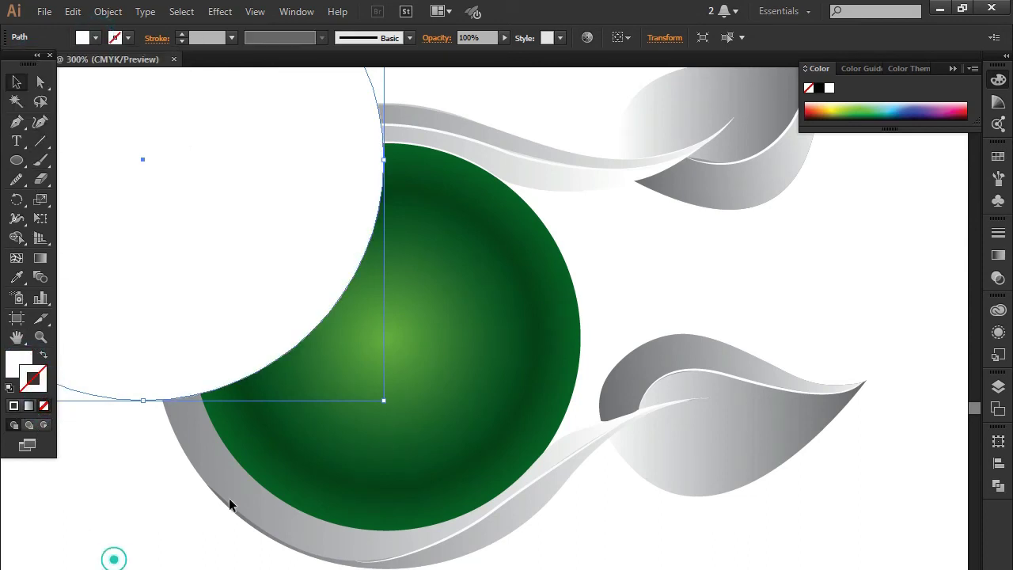
{"action": "left_click", "coordinate": [952, 69]}
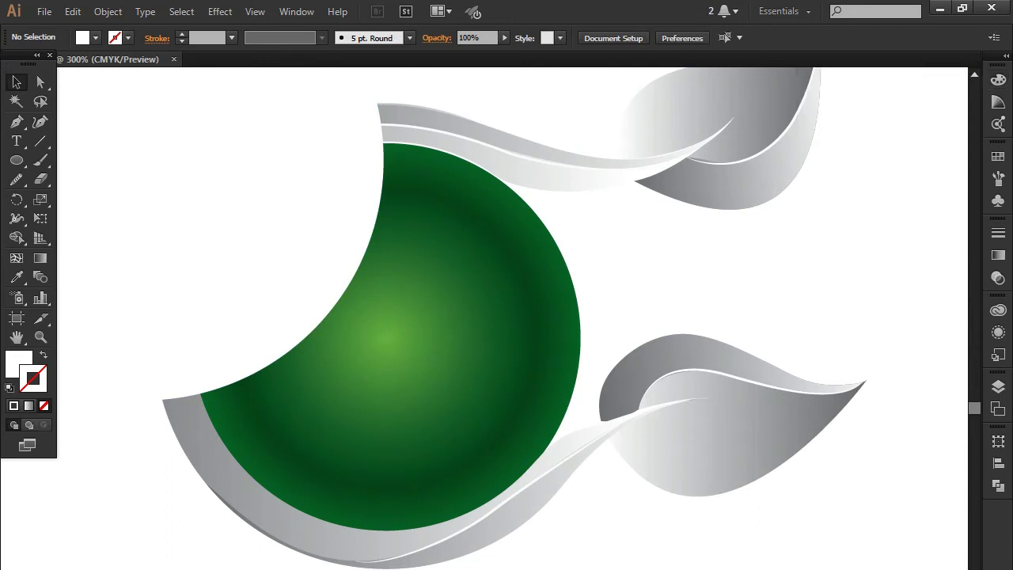
{"action": "scroll", "coordinate": [514, 317], "scroll_direction": "down", "scroll_amount": 1}
{"action": "scroll", "coordinate": [390, 545], "scroll_direction": "down", "scroll_amount": 3}
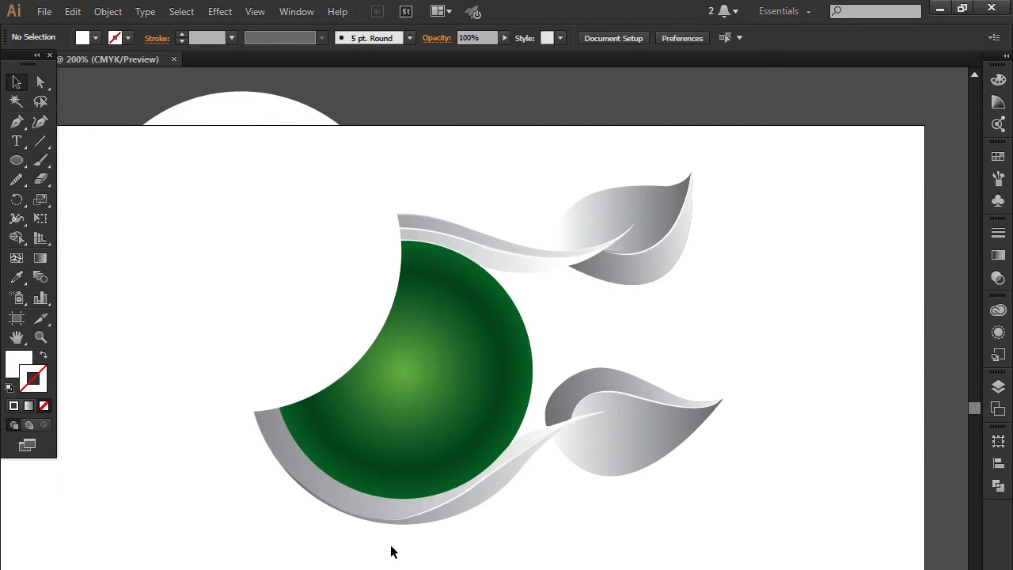
Step: Move the white circle over the ring's left half and trim its outer part with Shape Builder
{"action": "left_click_drag", "start_coordinate": [258, 288], "coordinate": [310, 351]}
{"action": "left_click", "coordinate": [340, 308]}
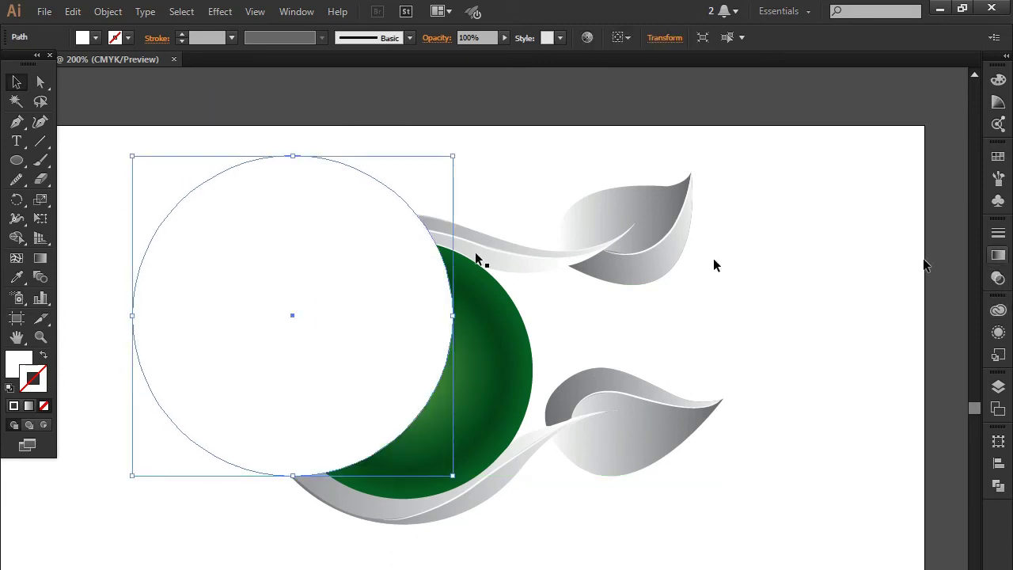
{"action": "key", "text": "ctrl+a"}
{"action": "left_click", "coordinate": [16, 238]}
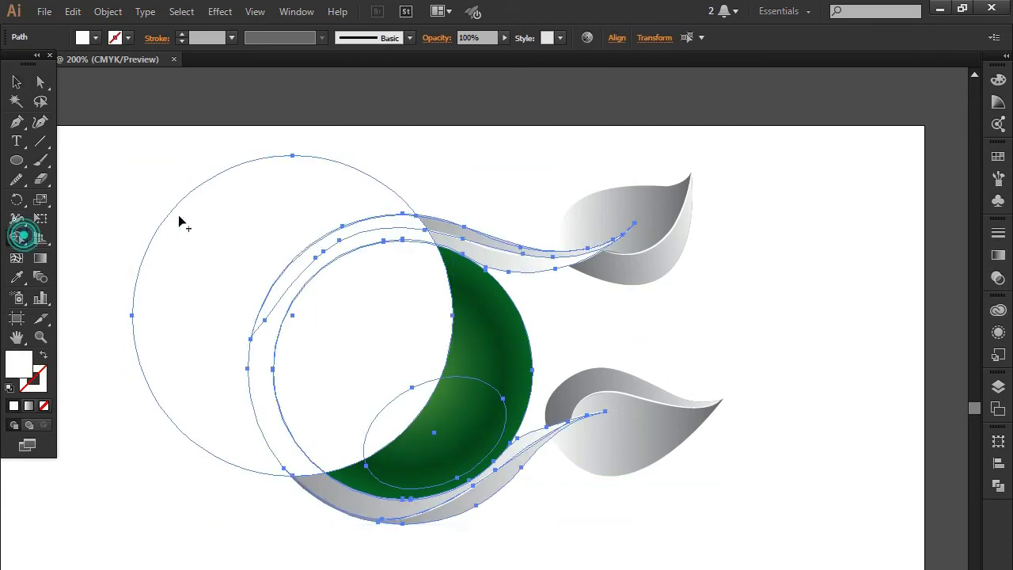
{"action": "left_click", "coordinate": [187, 214], "text": "alt"}
Step: Set the white circle's blend mode to Overlay in the Transparency panel
{"action": "left_click", "coordinate": [19, 83]}
{"action": "left_click", "coordinate": [154, 300]}
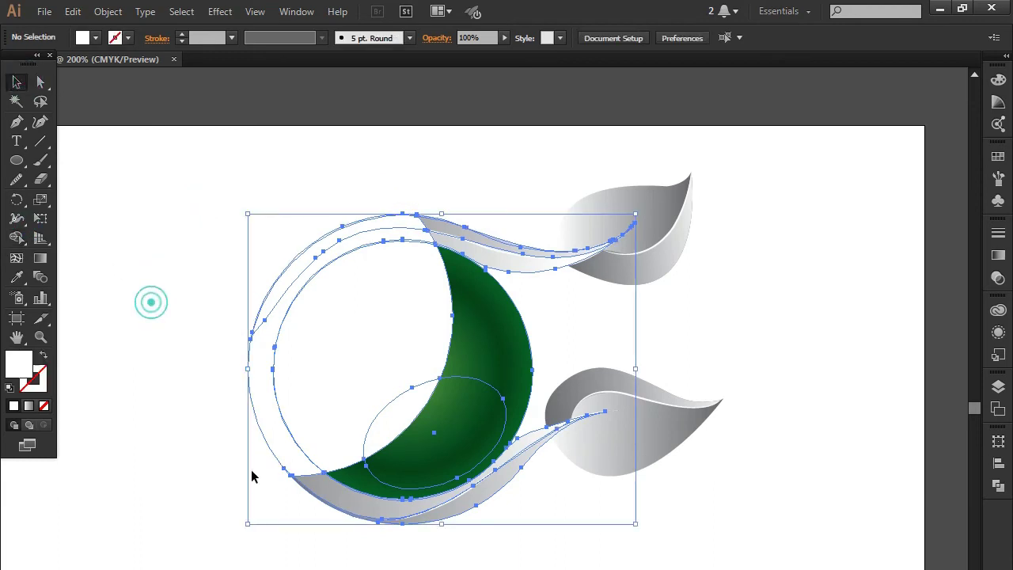
{"action": "left_click", "coordinate": [355, 348]}
{"action": "left_click", "coordinate": [997, 256]}
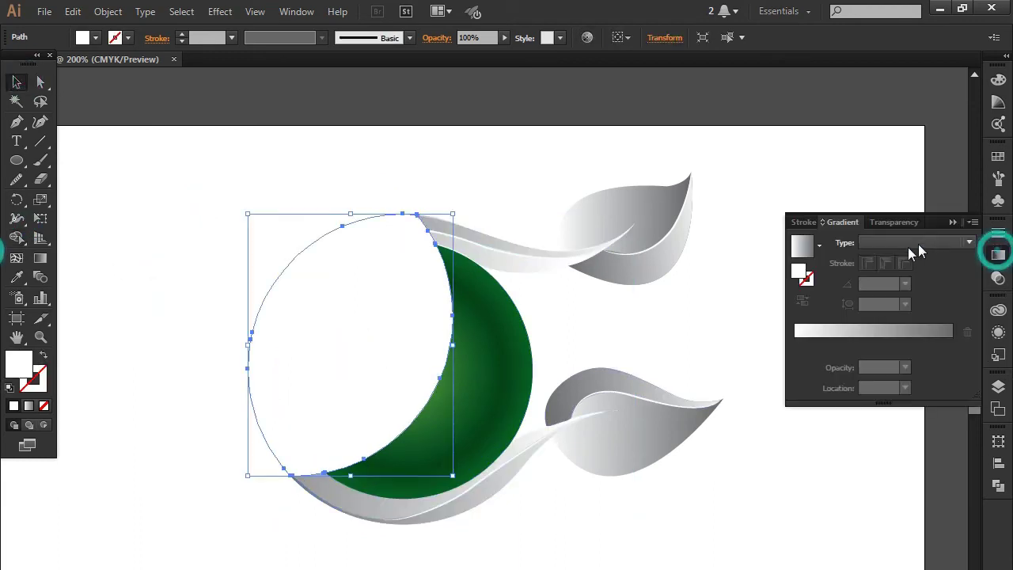
{"action": "left_click", "coordinate": [895, 221]}
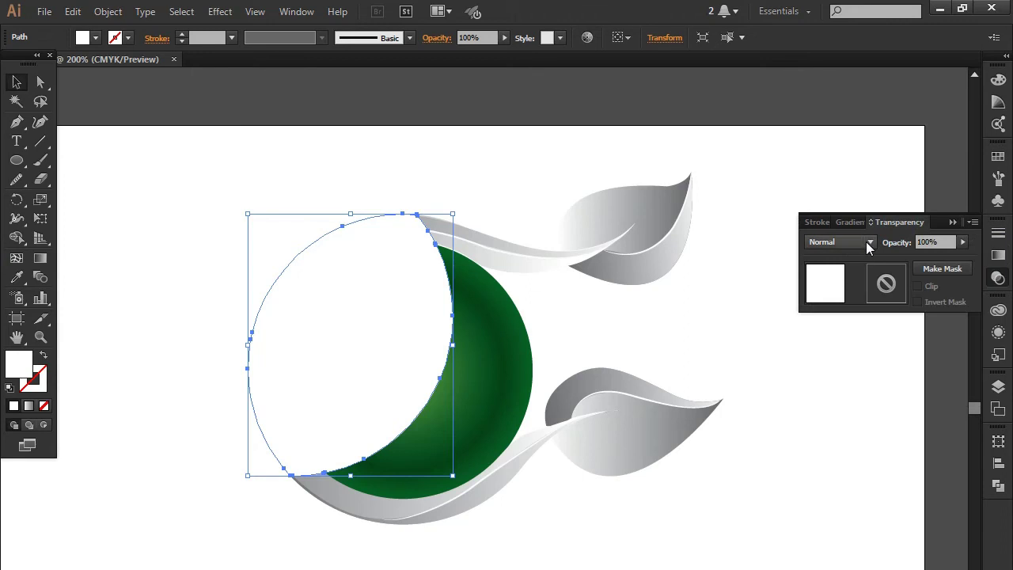
{"action": "left_click", "coordinate": [866, 242]}
{"action": "left_click", "coordinate": [855, 296]}
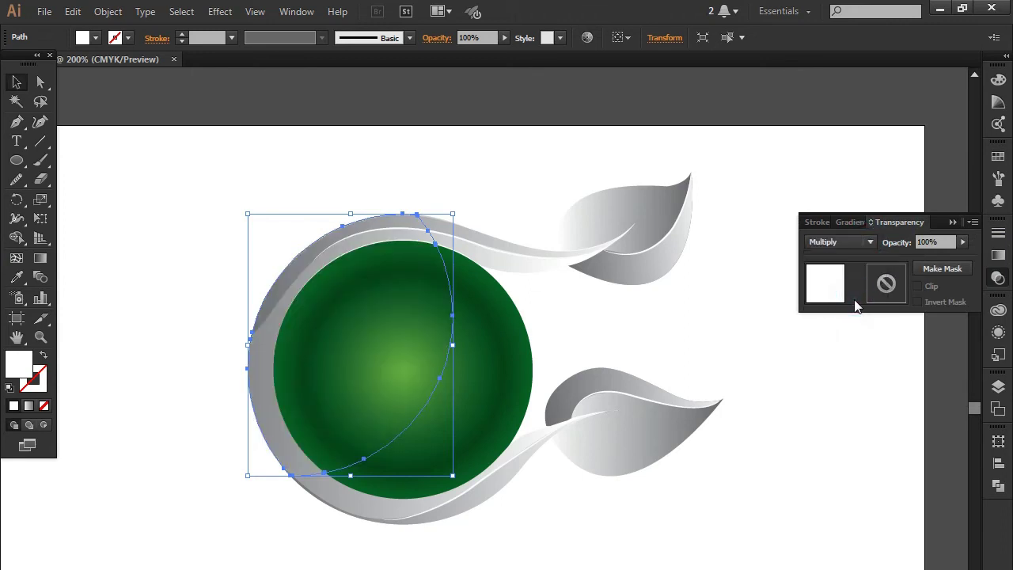
{"action": "left_click", "coordinate": [853, 241]}
{"action": "left_click", "coordinate": [841, 387]}
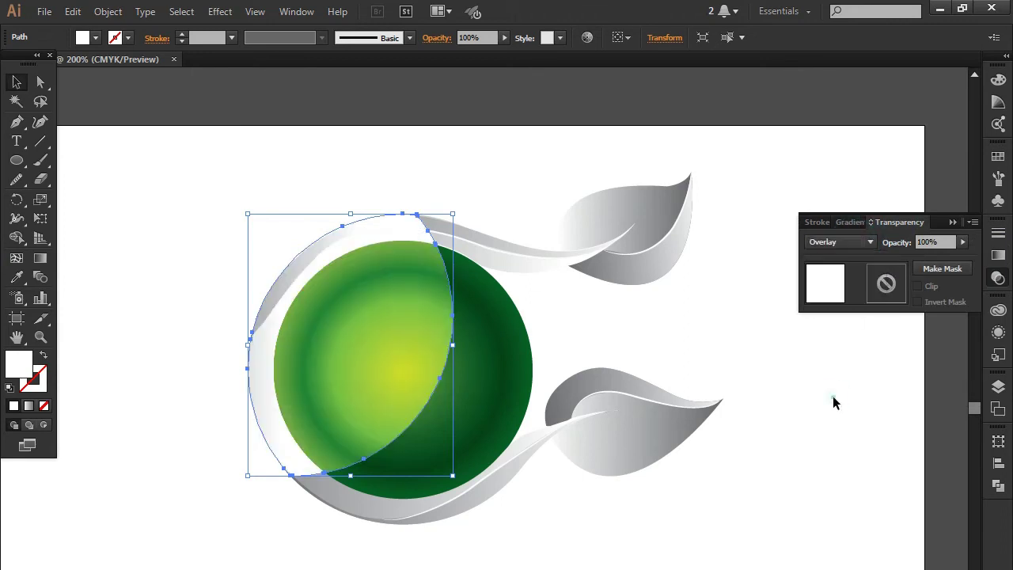
Step: Lower the highlight circle's opacity to about 21% and view the whole logo
{"action": "left_click", "coordinate": [962, 242]}
{"action": "left_click_drag", "start_coordinate": [947, 258], "coordinate": [913, 259]}
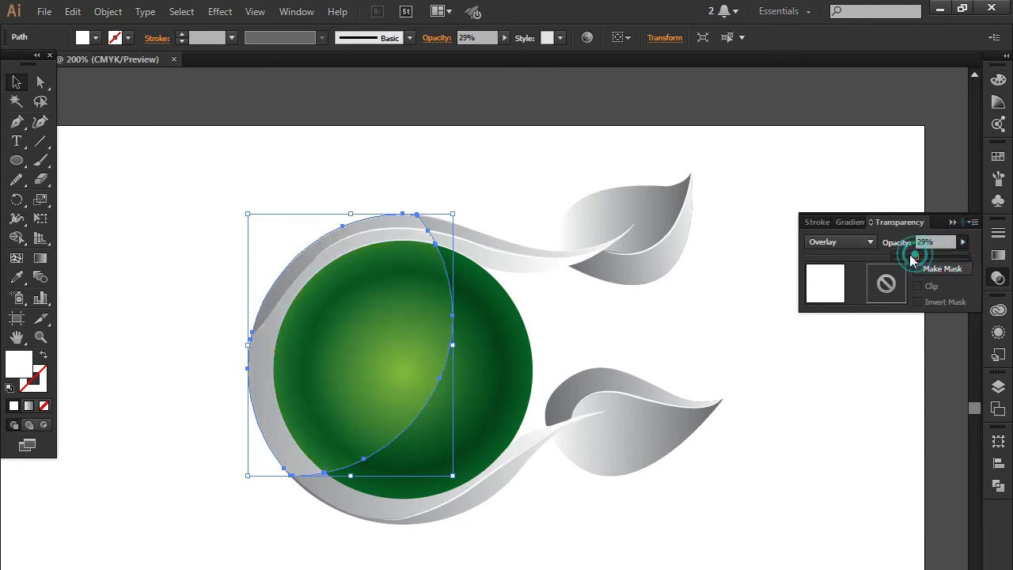
{"action": "left_click", "coordinate": [950, 222]}
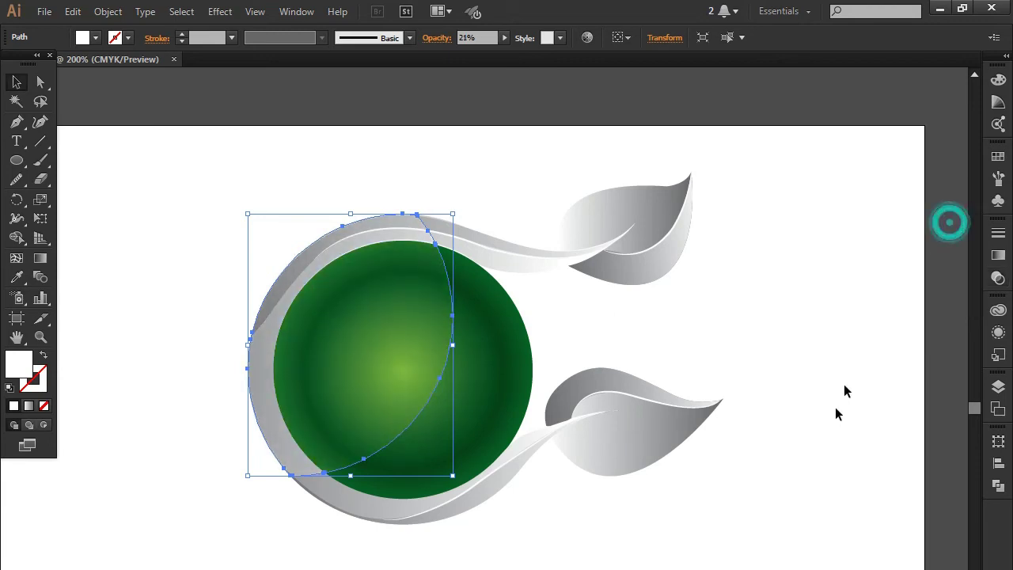
{"action": "left_click", "coordinate": [826, 421]}
{"action": "scroll", "coordinate": [525, 546], "scroll_direction": "down", "scroll_amount": 1}
{"action": "mouse_move", "coordinate": [515, 525]}
{"action": "left_mouse_down"}
{"action": "mouse_move", "coordinate": [490, 393]}
{"action": "mouse_move", "coordinate": [480, 393]}
{"action": "left_mouse_up"}
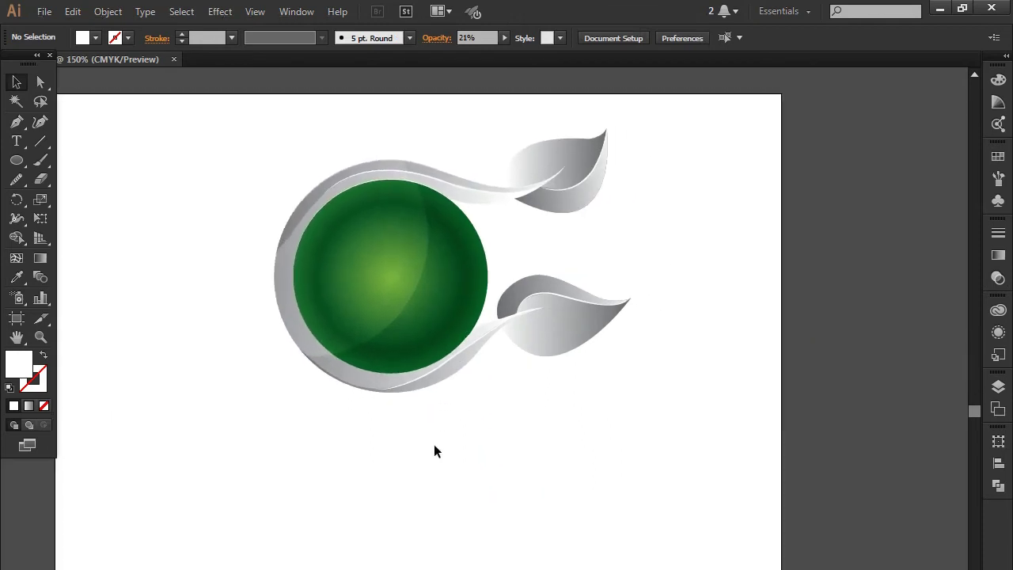
Step: Re-angle the upper leaf's gray gradient to run nearly horizontally along the leaf
{"action": "scroll", "coordinate": [485, 421], "scroll_direction": "up", "scroll_amount": 1}
{"action": "left_click_drag", "start_coordinate": [483, 414], "coordinate": [470, 454]}
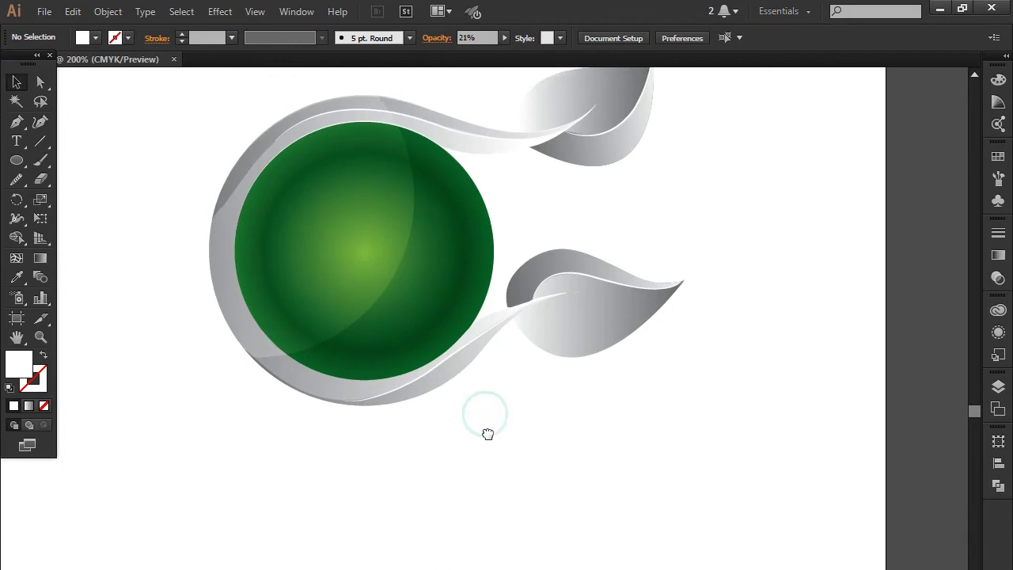
{"action": "left_click", "coordinate": [678, 223]}
{"action": "left_click", "coordinate": [601, 120]}
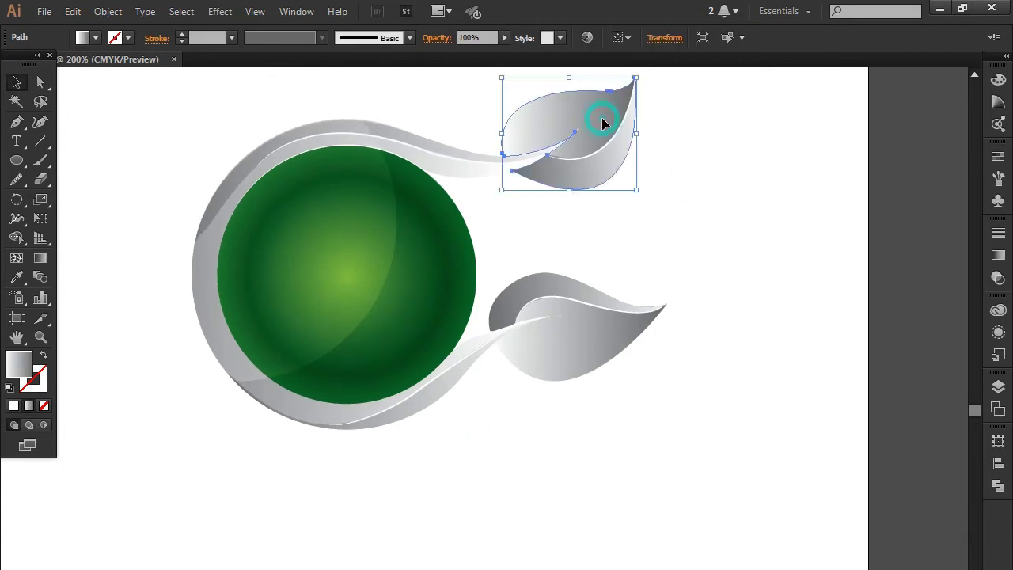
{"action": "key", "text": "space"}
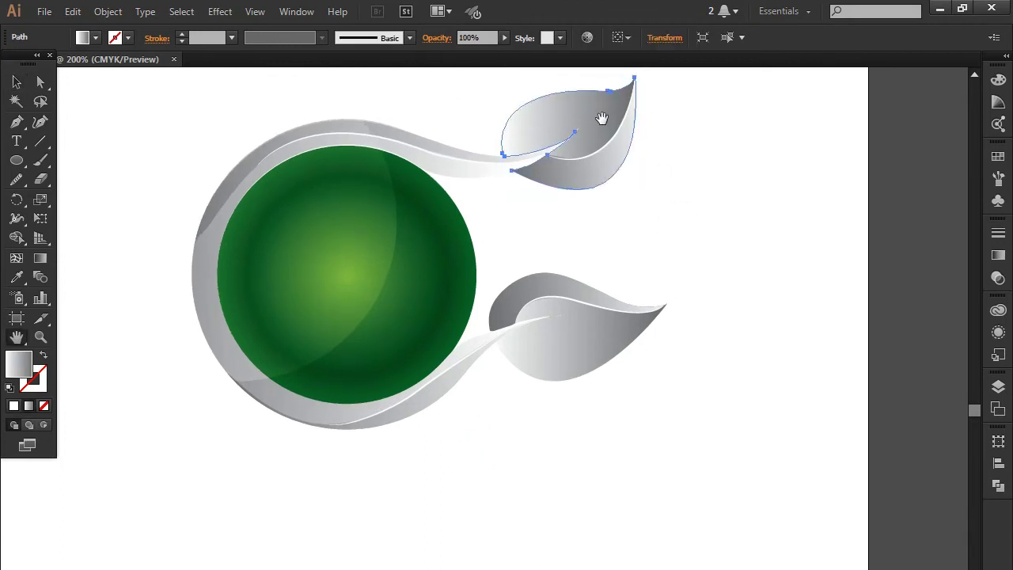
{"action": "key", "text": "g"}
{"action": "left_click_drag", "start_coordinate": [661, 110], "coordinate": [442, 186]}
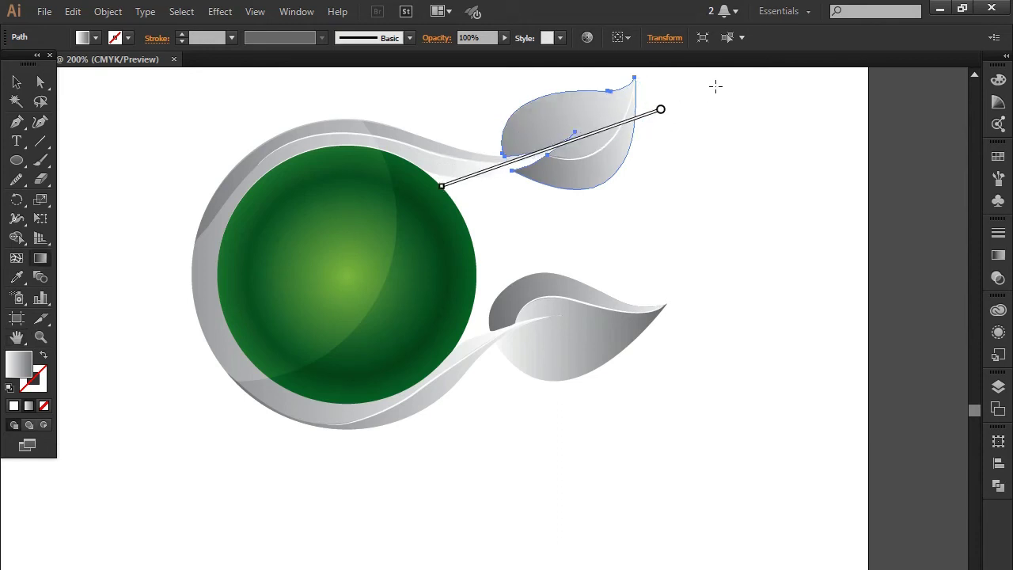
{"action": "mouse_move", "coordinate": [441, 109]}
{"action": "left_mouse_down"}
{"action": "mouse_move", "coordinate": [626, 109]}
{"action": "mouse_move", "coordinate": [444, 137]}
{"action": "mouse_move", "coordinate": [658, 104]}
{"action": "left_mouse_up"}
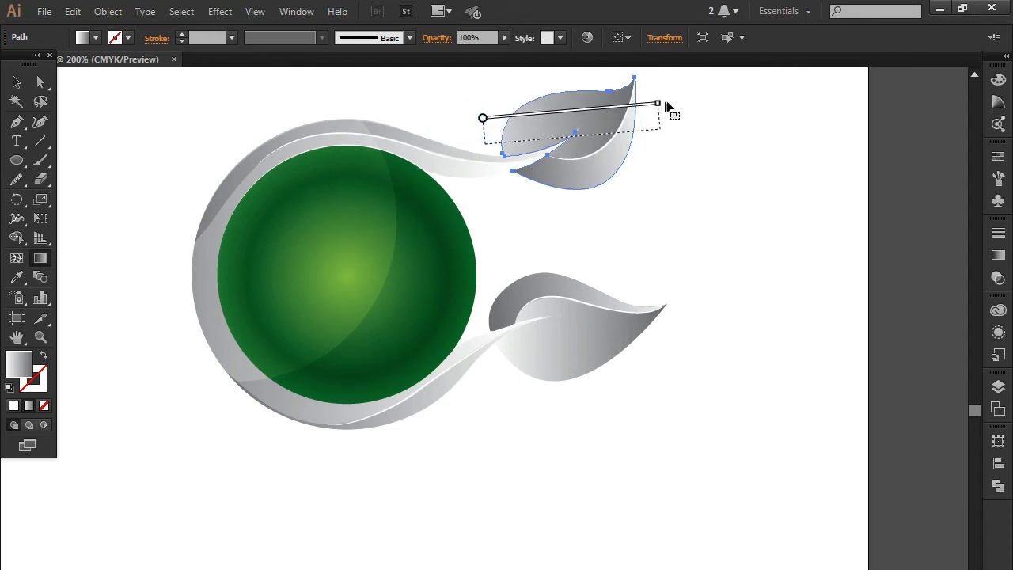
{"action": "left_click_drag", "start_coordinate": [579, 115], "coordinate": [546, 133]}
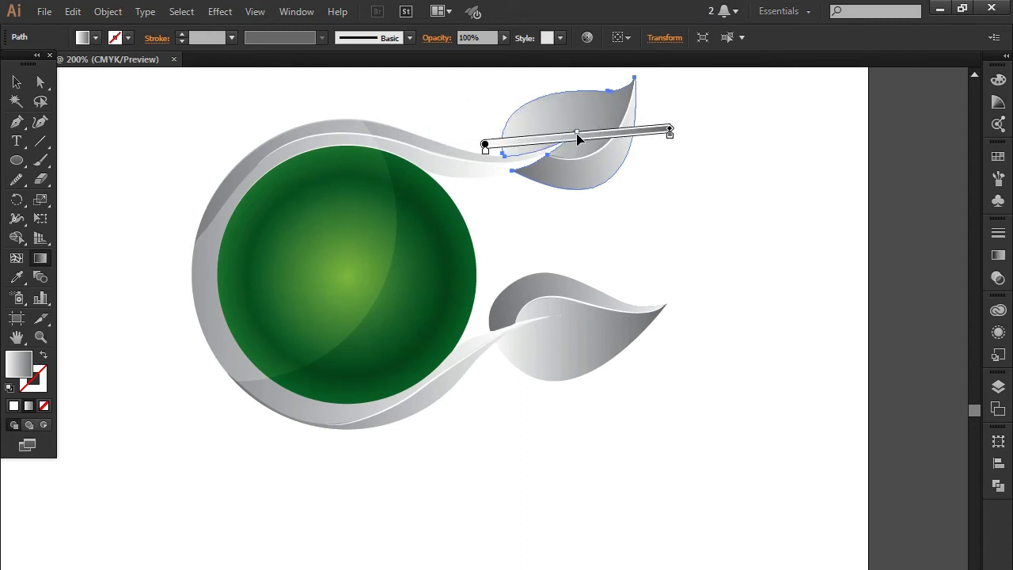
{"action": "left_click", "coordinate": [17, 81]}
Step: Re-angle the lower leaf's gray gradient to run toward its tip
{"action": "left_click", "coordinate": [685, 472]}
{"action": "left_click", "coordinate": [588, 369]}
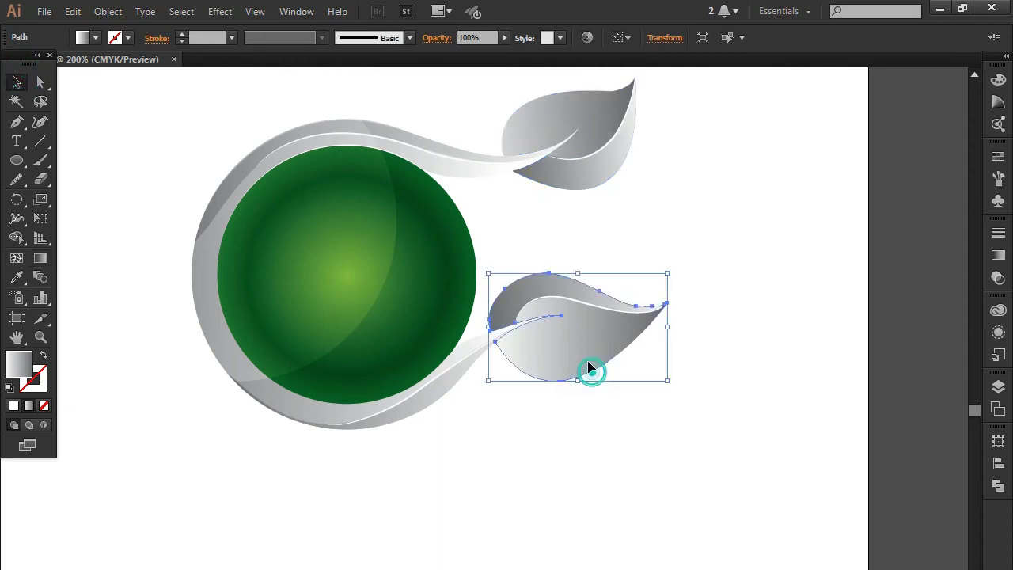
{"action": "key", "text": "g"}
{"action": "left_click_drag", "start_coordinate": [702, 308], "coordinate": [528, 359]}
{"action": "mouse_move", "coordinate": [455, 372]}
{"action": "left_mouse_down"}
{"action": "mouse_move", "coordinate": [426, 357]}
{"action": "mouse_move", "coordinate": [669, 330]}
{"action": "left_mouse_up"}
{"action": "left_click_drag", "start_coordinate": [456, 348], "coordinate": [707, 292]}
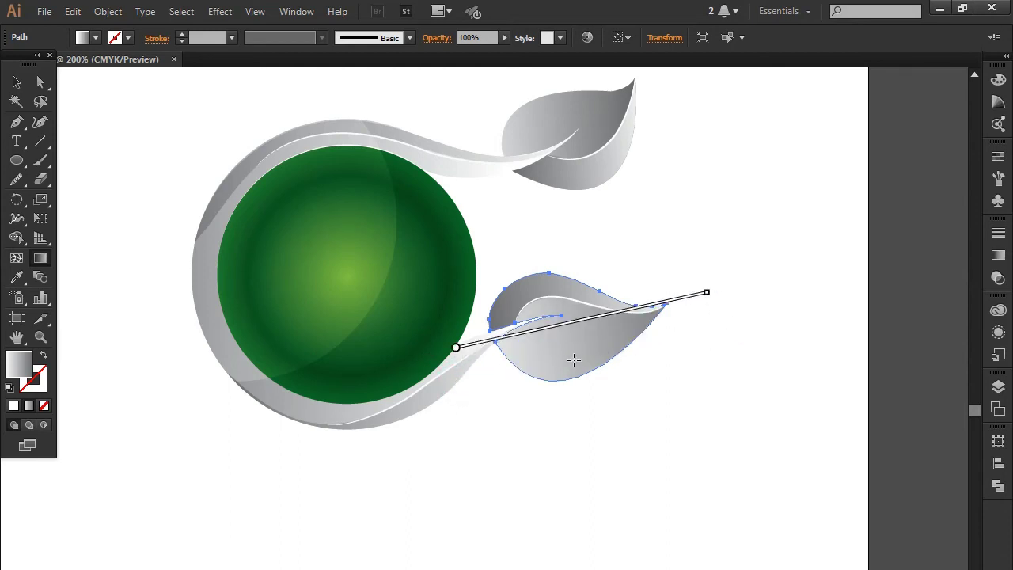
{"action": "left_click_drag", "start_coordinate": [567, 337], "coordinate": [521, 349]}
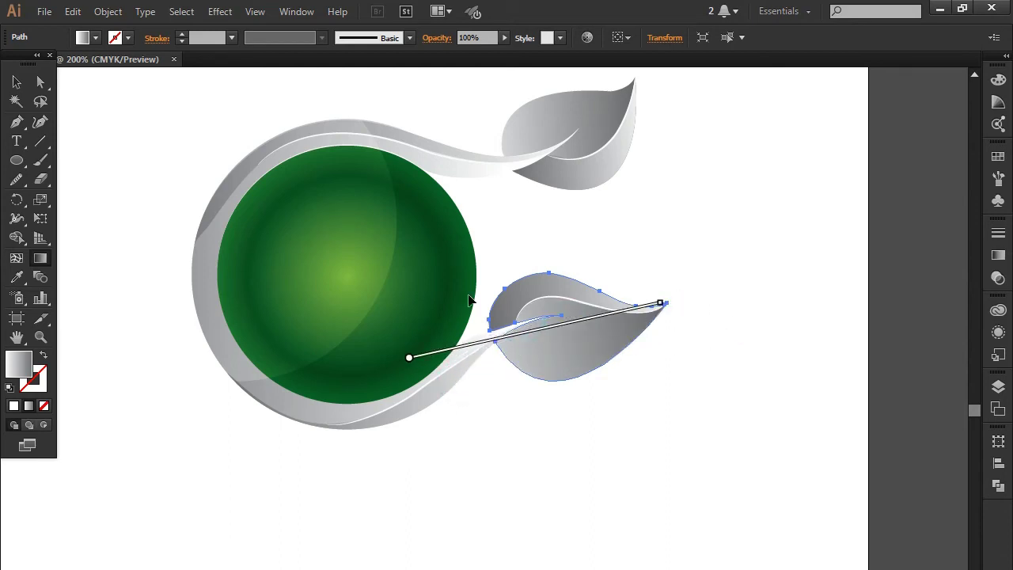
{"action": "left_click", "coordinate": [16, 82]}
{"action": "left_click", "coordinate": [611, 482]}
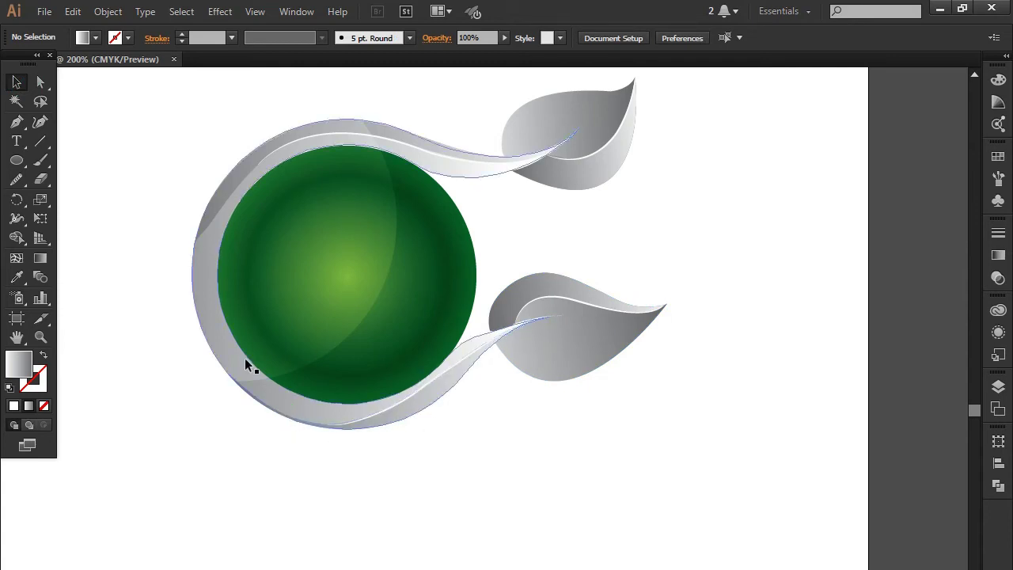
Step: Zoom out and check the logo artwork and highlight circle by selecting them
{"action": "key", "text": "ctrl+minus"}
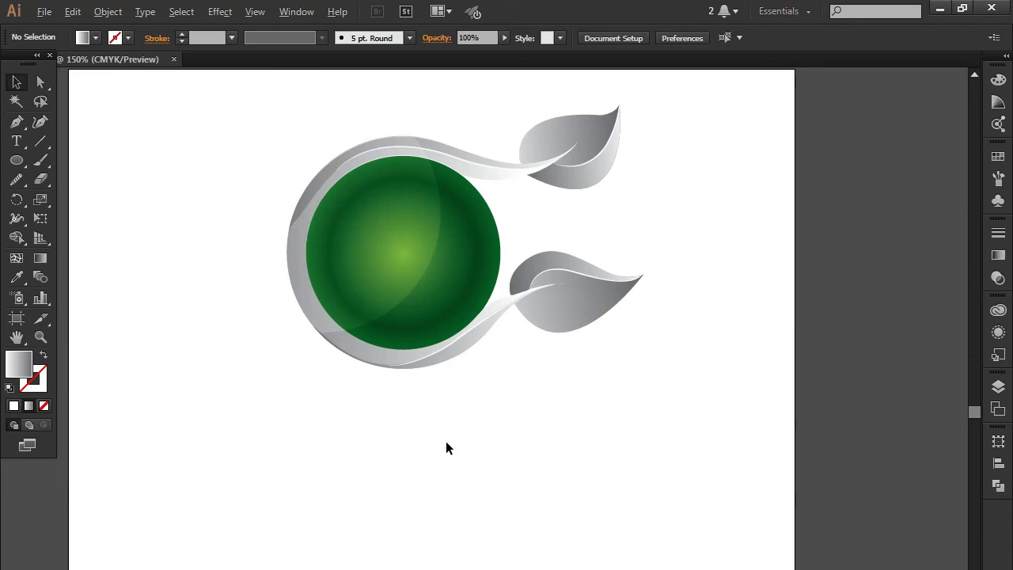
{"action": "left_click", "coordinate": [435, 453]}
{"action": "left_click_drag", "start_coordinate": [312, 196], "coordinate": [216, 124]}
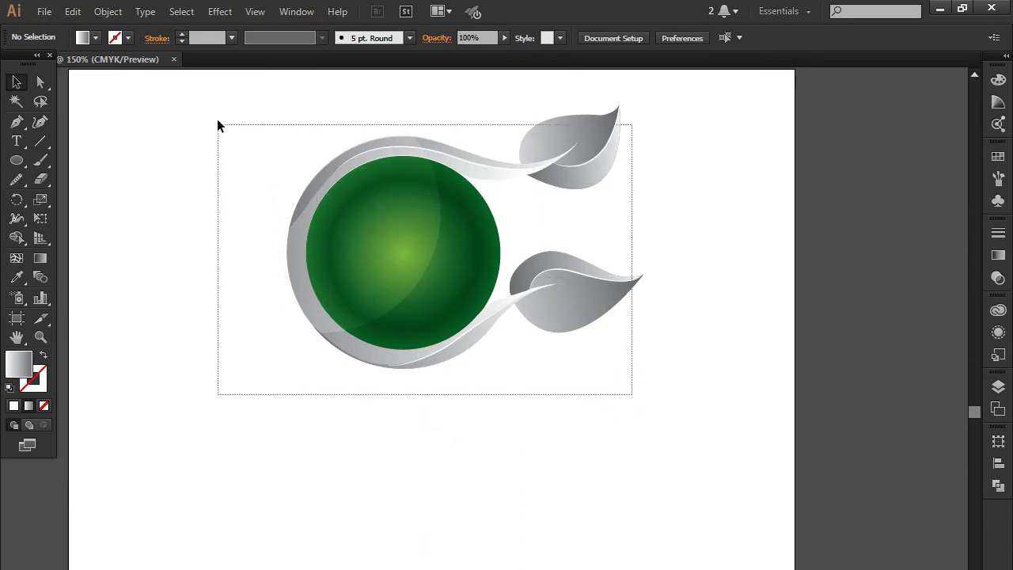
{"action": "left_click", "coordinate": [289, 443]}
{"action": "left_click", "coordinate": [401, 302]}
{"action": "left_click", "coordinate": [500, 441]}
{"action": "scroll", "coordinate": [500, 442], "scroll_direction": "up", "scroll_amount": 1}
{"action": "left_click_drag", "start_coordinate": [488, 432], "coordinate": [501, 566]}
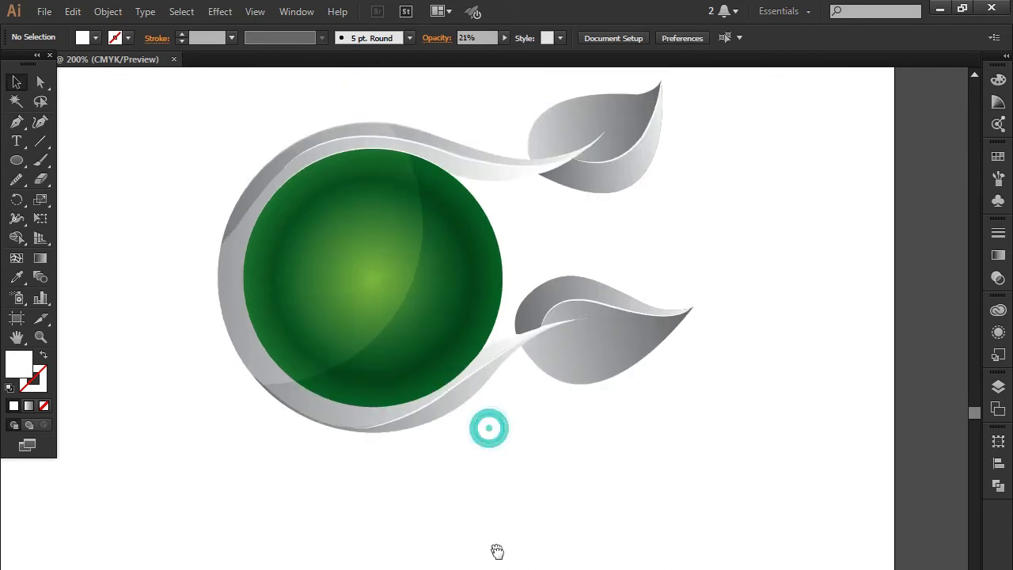
Step: Draw a new 178 pt circle over the logo with a black outline and no fill
{"action": "left_click", "coordinate": [16, 161]}
{"action": "left_click_drag", "start_coordinate": [307, 259], "coordinate": [448, 372]}
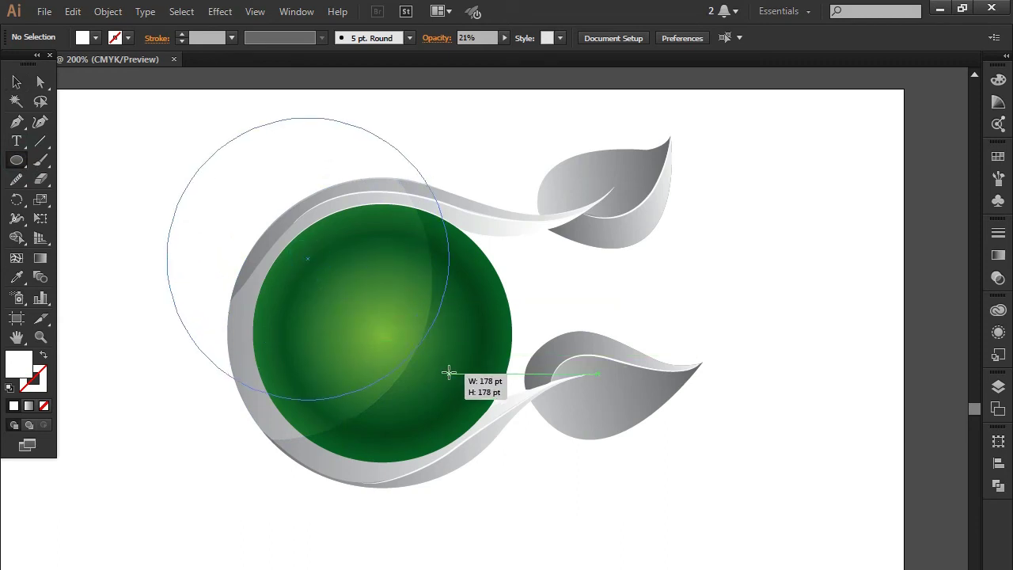
{"action": "left_click", "coordinate": [16, 81]}
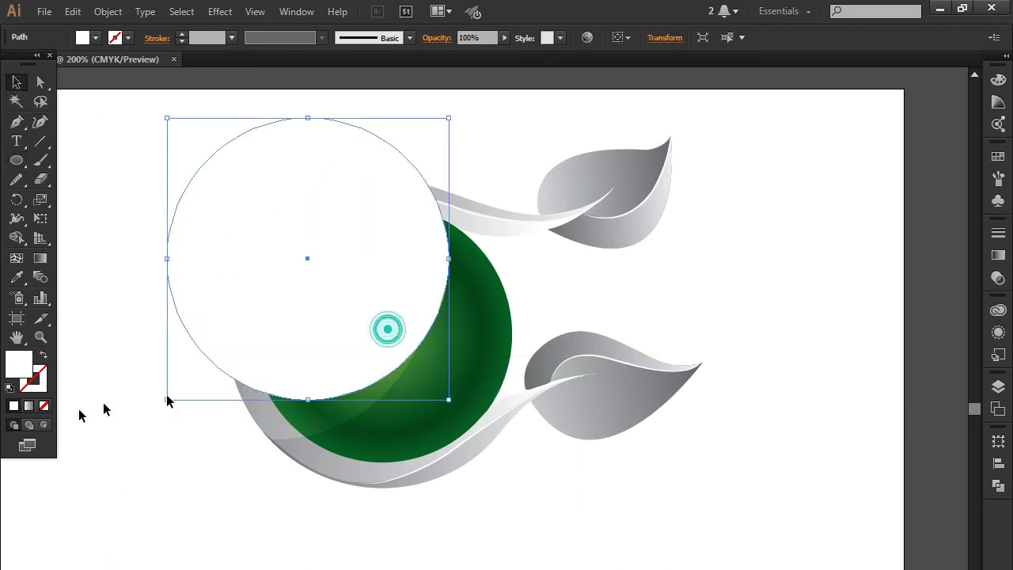
{"action": "left_click", "coordinate": [35, 383]}
{"action": "left_click", "coordinate": [9, 387]}
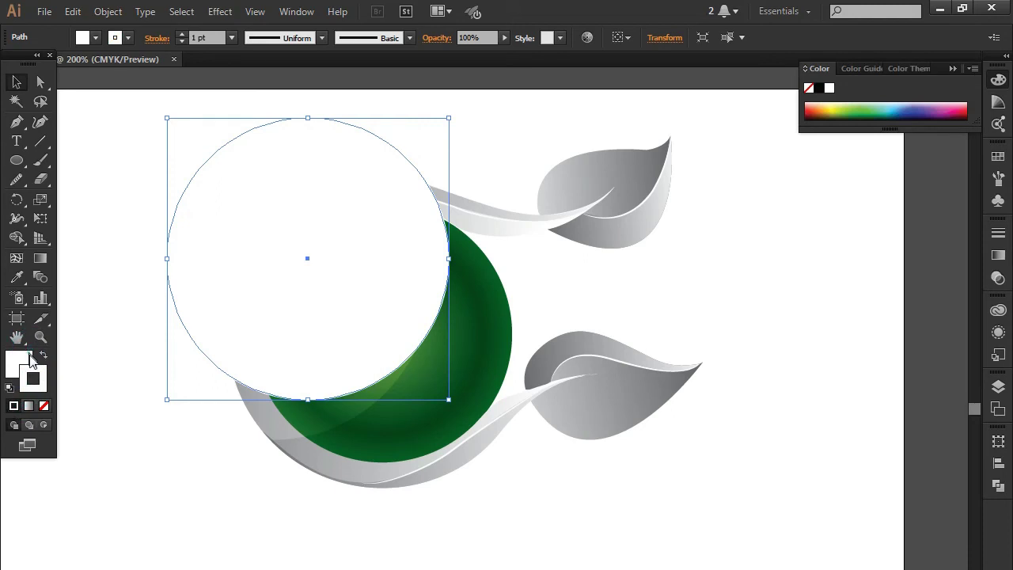
{"action": "left_click", "coordinate": [43, 405]}
{"action": "left_click", "coordinate": [16, 82]}
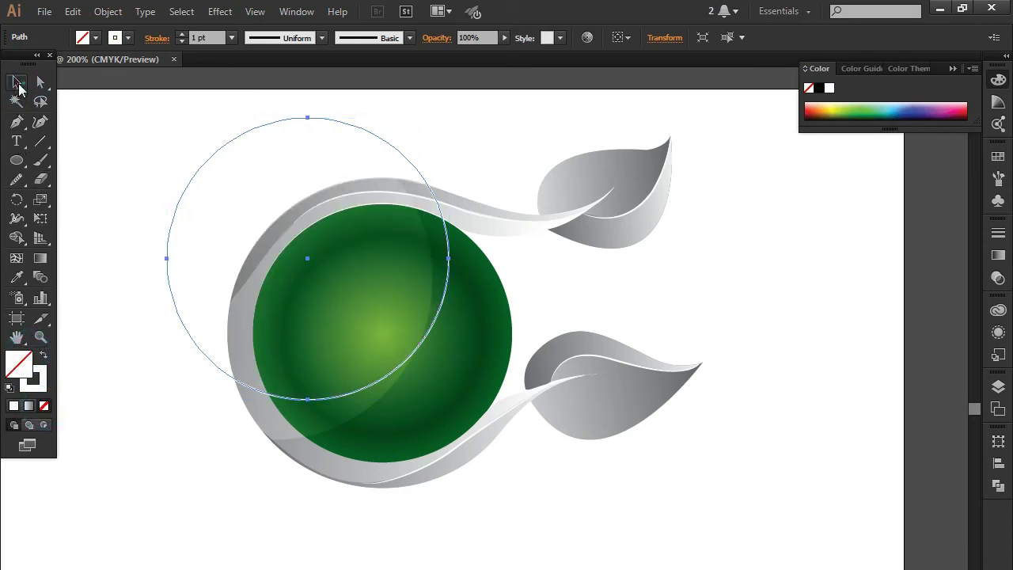
Step: Move and resize the outline circle to match the green disc's edge
{"action": "left_click", "coordinate": [213, 547]}
{"action": "left_click_drag", "start_coordinate": [304, 399], "coordinate": [375, 481]}
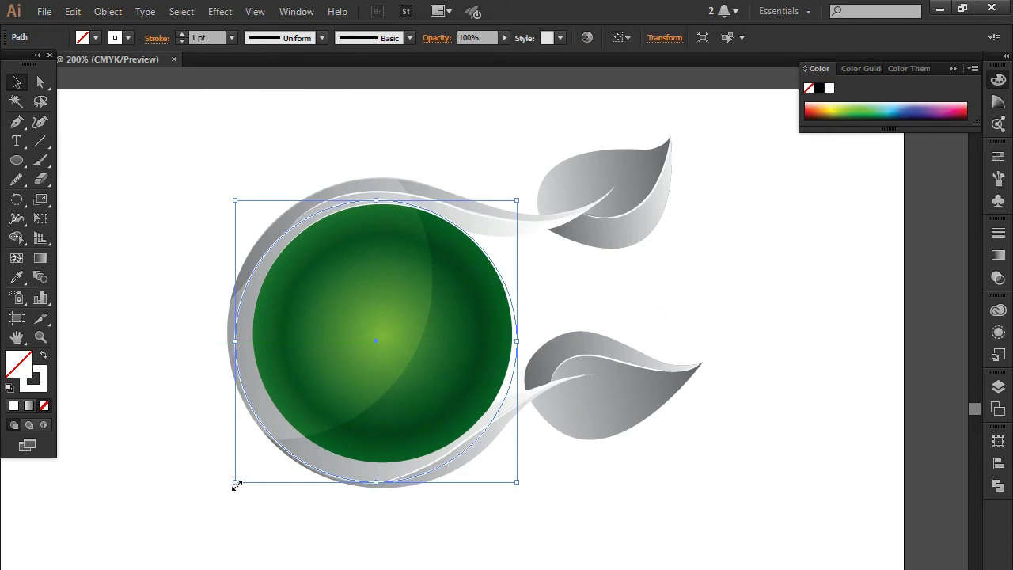
{"action": "left_click_drag", "start_coordinate": [235, 482], "coordinate": [257, 480]}
{"action": "key", "text": "Left"}
{"action": "key", "text": "Left"}
{"action": "key", "text": "Left"}
{"action": "key", "text": "Left"}
{"action": "key", "text": "Left"}
{"action": "key", "text": "Left"}
{"action": "key", "text": "Down"}
{"action": "key", "text": "Down"}
{"action": "key", "text": "Down"}
{"action": "key", "text": "Down"}
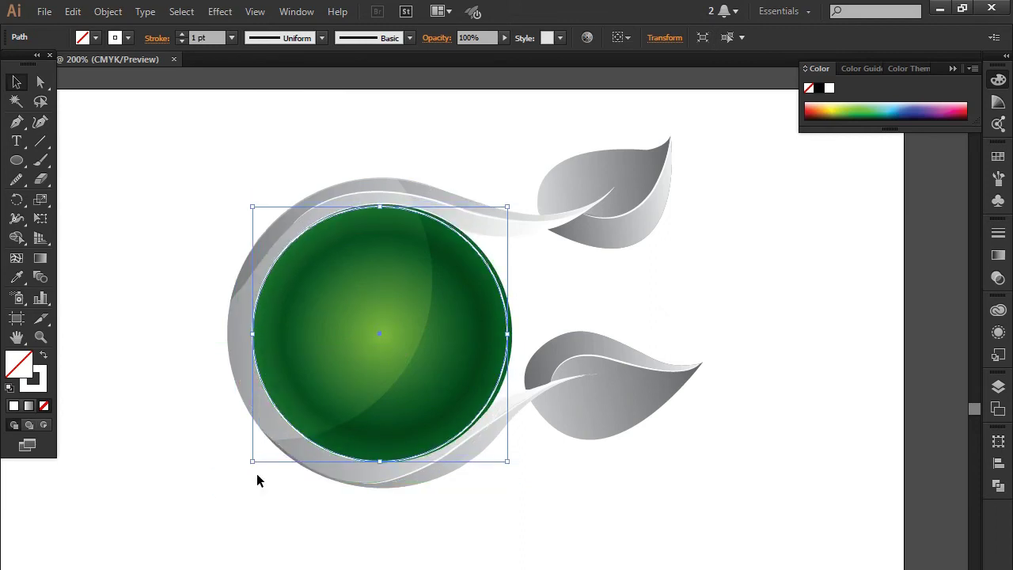
{"action": "left_click_drag", "start_coordinate": [507, 208], "coordinate": [510, 206]}
{"action": "key", "text": "Left"}
{"action": "key", "text": "Down"}
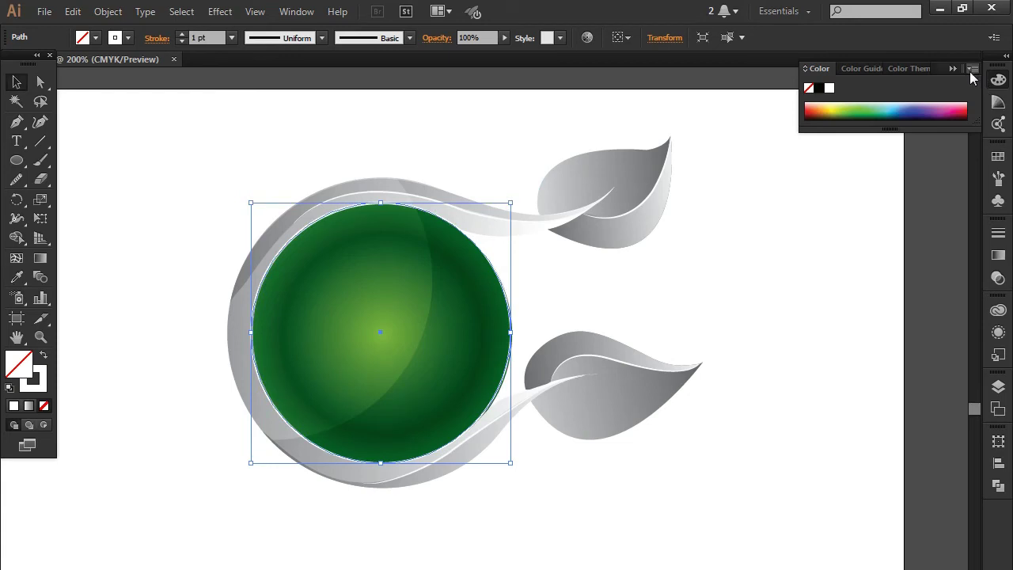
{"action": "left_click", "coordinate": [956, 68]}
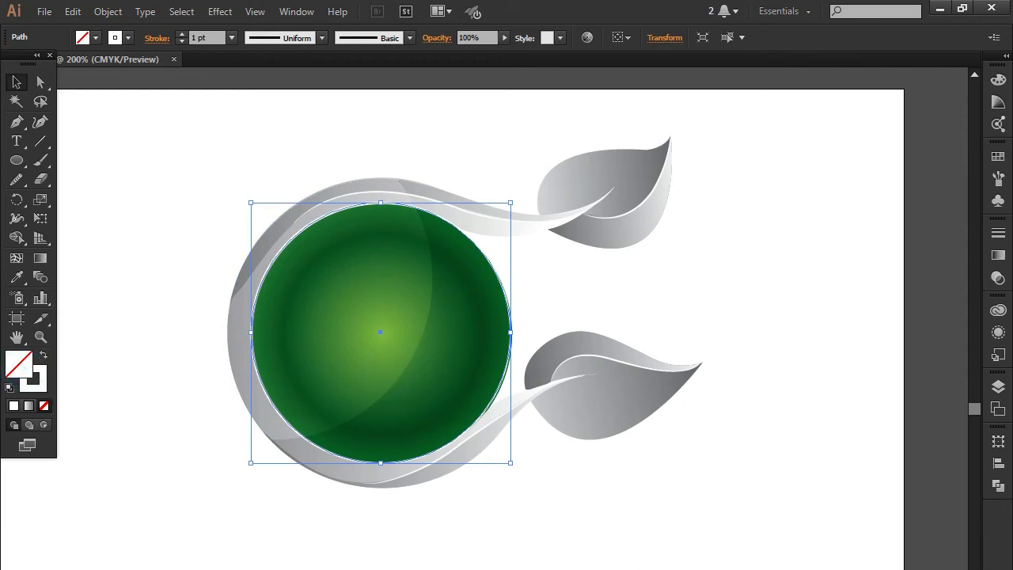
Step: Inspect the green circle's lower edge, then bring the faint highlight shape to the front
{"action": "left_click", "coordinate": [663, 558]}
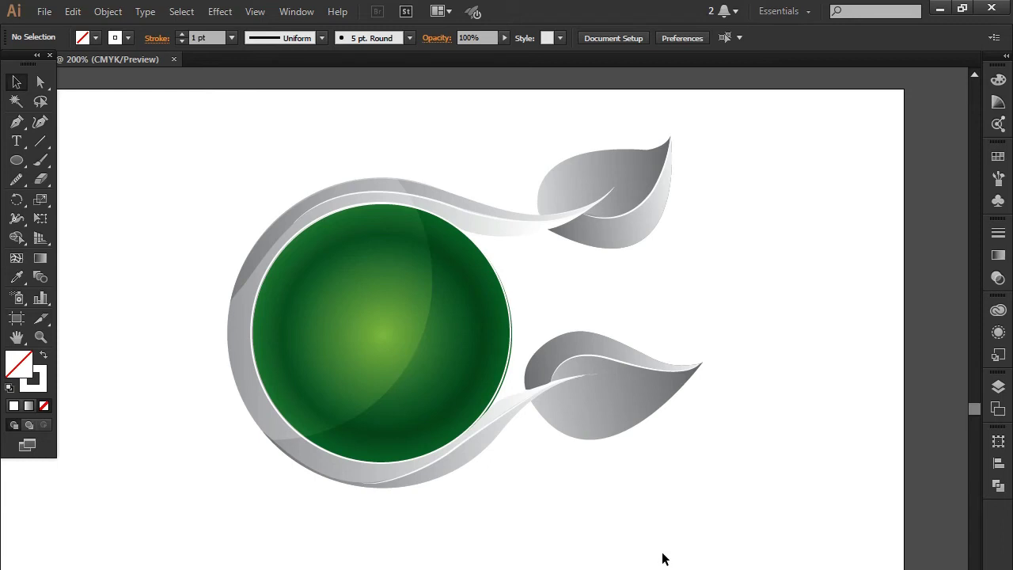
{"action": "left_click", "coordinate": [505, 357]}
{"action": "scroll", "coordinate": [443, 527], "scroll_direction": "up", "scroll_amount": 1}
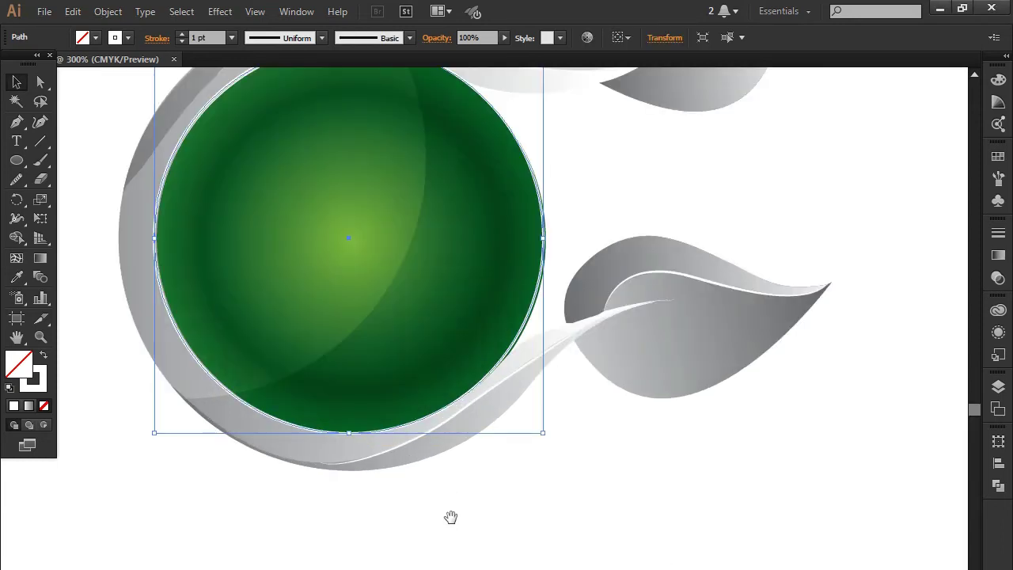
{"action": "left_click_drag", "start_coordinate": [450, 520], "coordinate": [466, 569]}
{"action": "key", "text": "ctrl+shift+a"}
{"action": "key", "text": "ctrl+minus"}
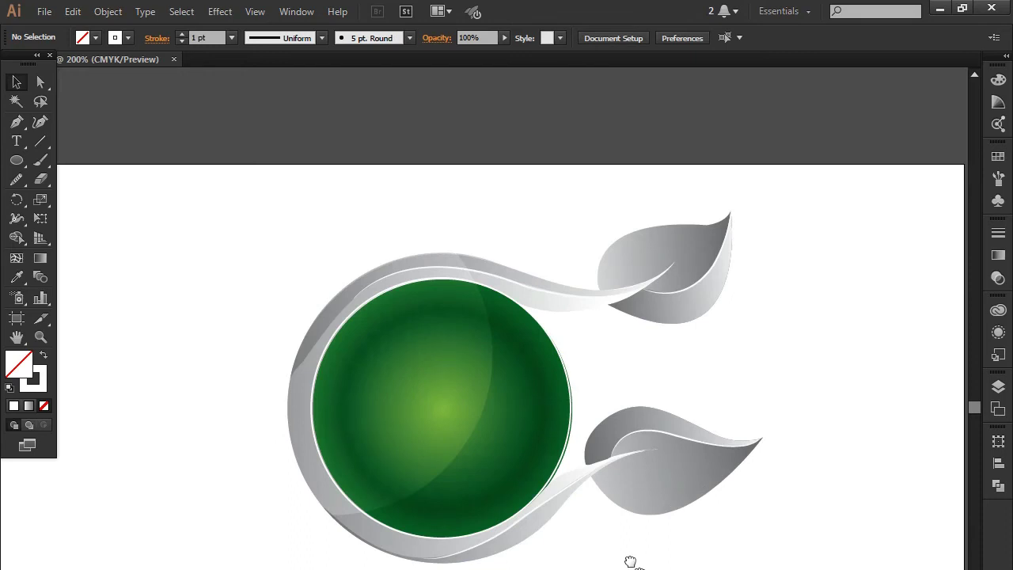
{"action": "mouse_move", "coordinate": [617, 518]}
{"action": "left_mouse_down"}
{"action": "mouse_move", "coordinate": [645, 493]}
{"action": "mouse_move", "coordinate": [642, 479]}
{"action": "left_mouse_up"}
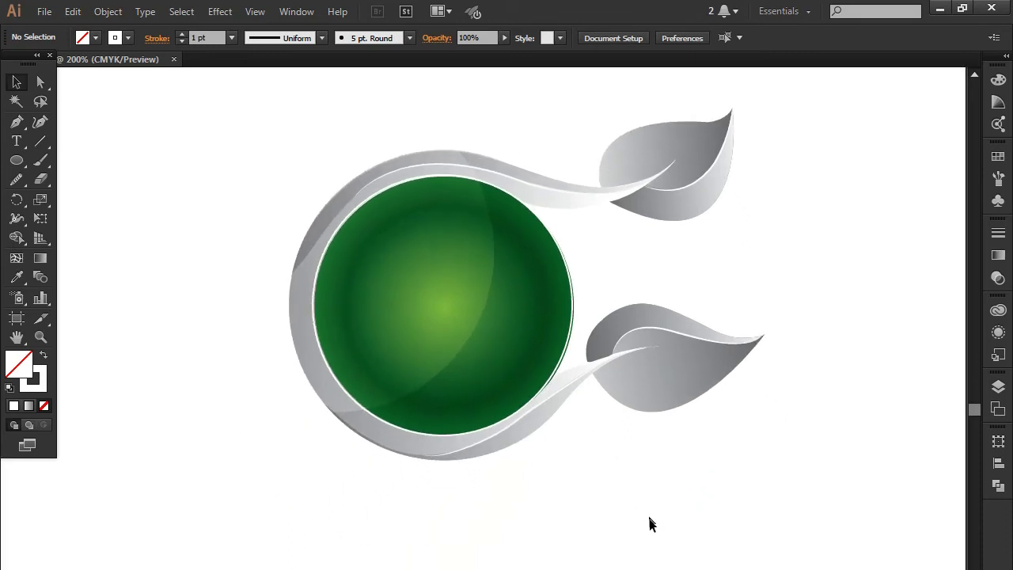
{"action": "left_click", "coordinate": [420, 275]}
{"action": "key", "text": "ctrl+shift+bracketright"}
{"action": "left_click", "coordinate": [574, 491]}
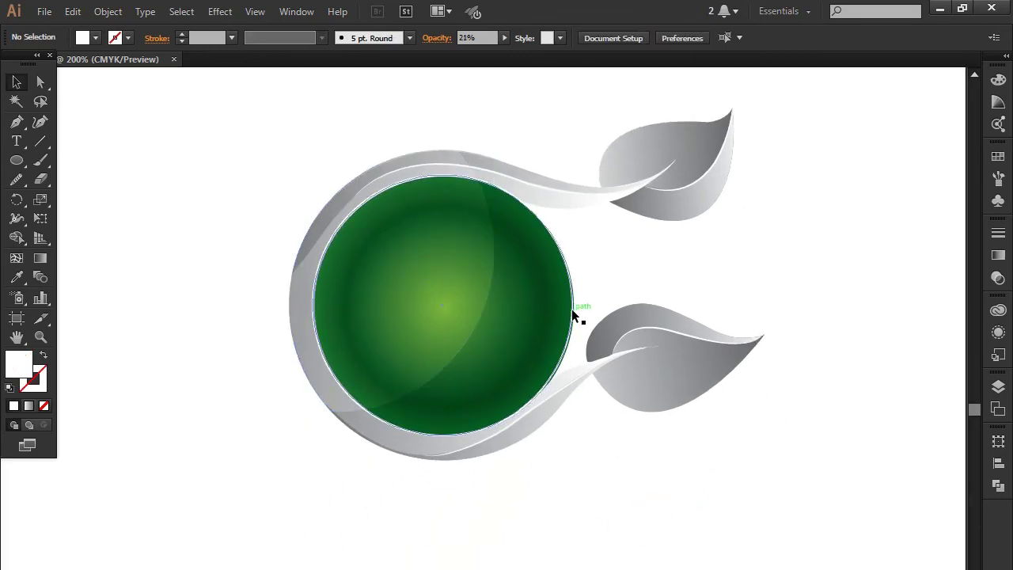
Step: Fill the circle copy white and trial-move it down-right, then undo the move
{"action": "left_click", "coordinate": [571, 308]}
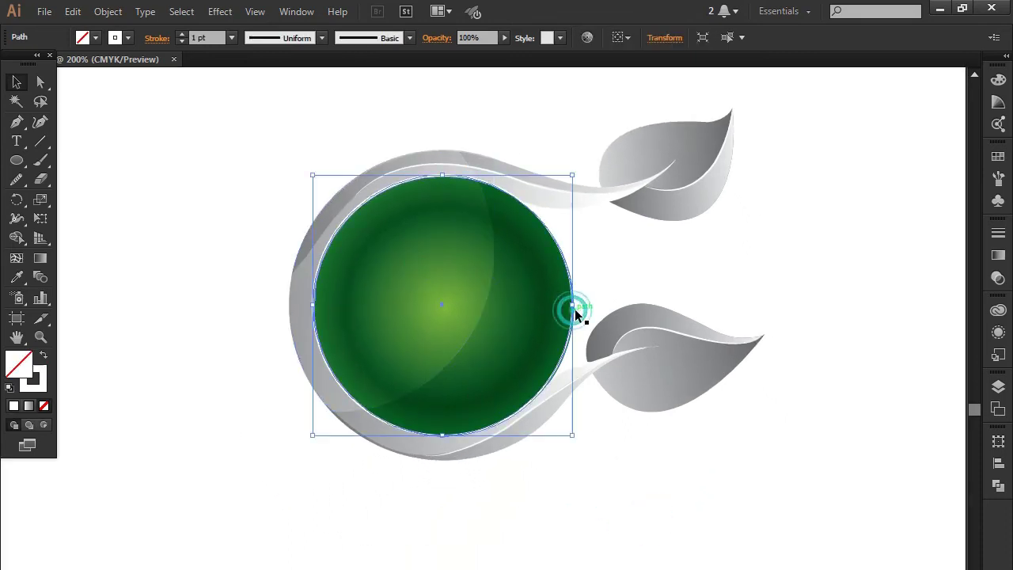
{"action": "left_click", "coordinate": [89, 37]}
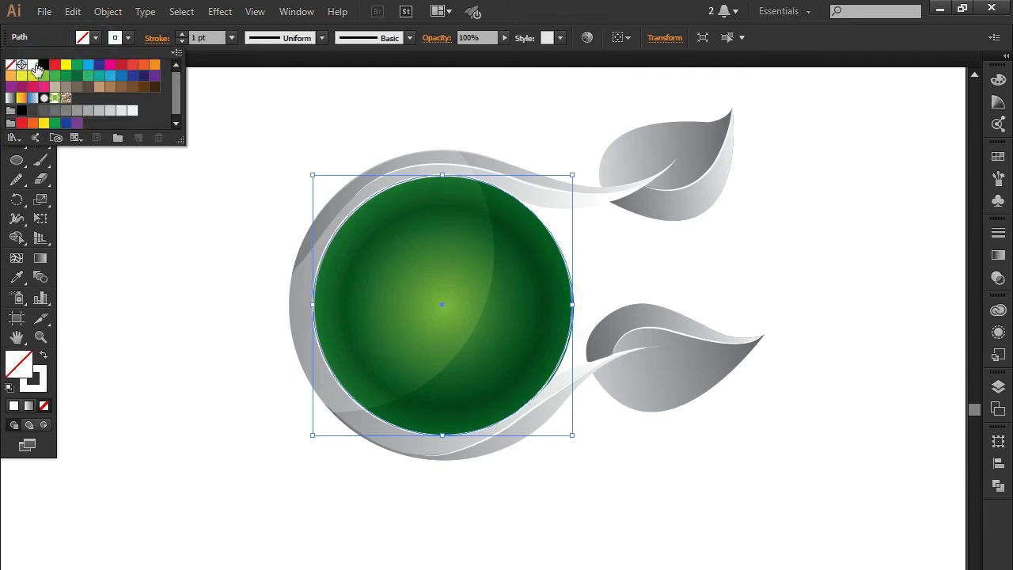
{"action": "left_click", "coordinate": [33, 65]}
{"action": "left_click", "coordinate": [161, 366]}
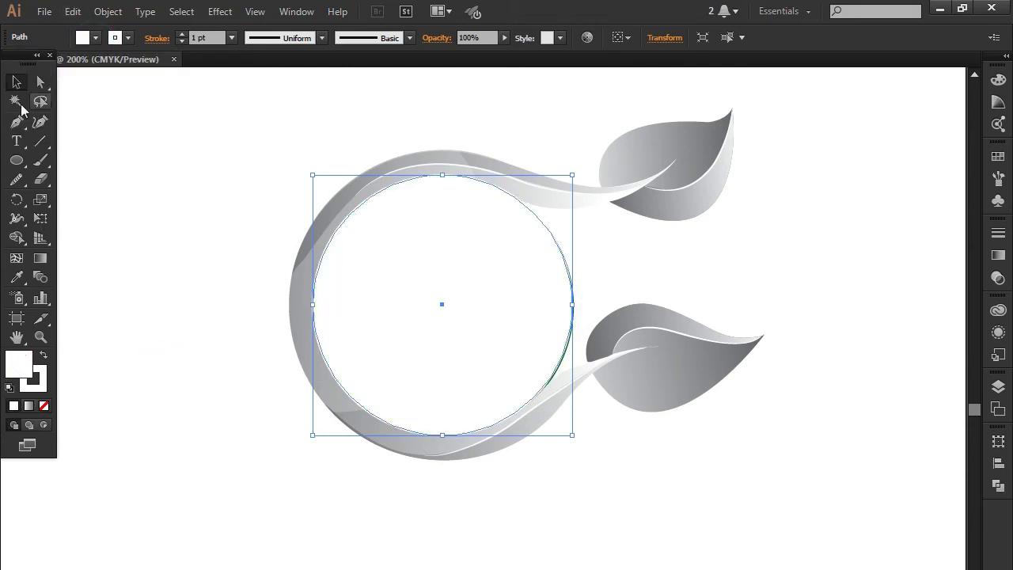
{"action": "left_click", "coordinate": [41, 82]}
{"action": "left_click", "coordinate": [131, 90]}
{"action": "left_click", "coordinate": [538, 238]}
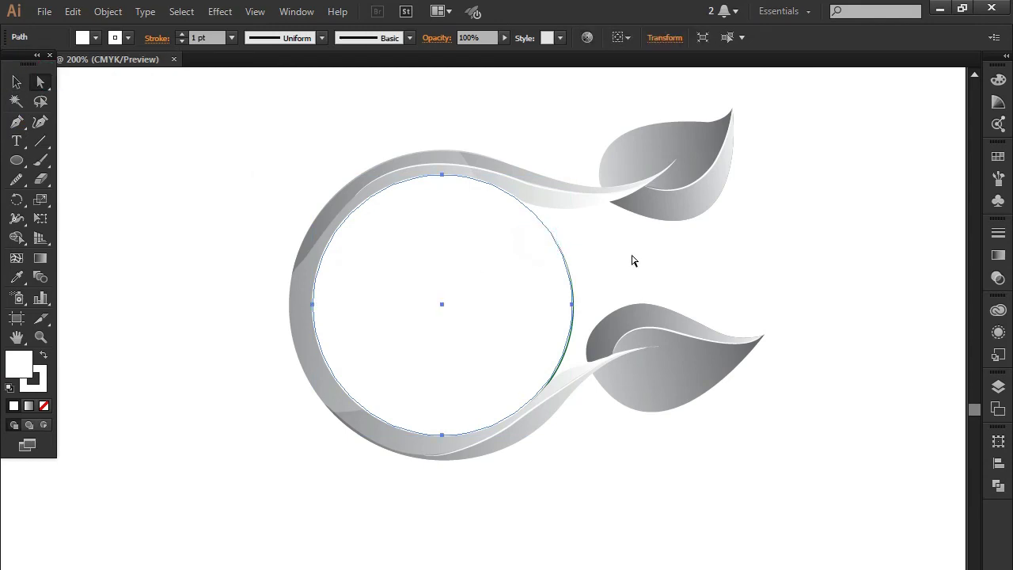
{"action": "key", "text": "Right"}
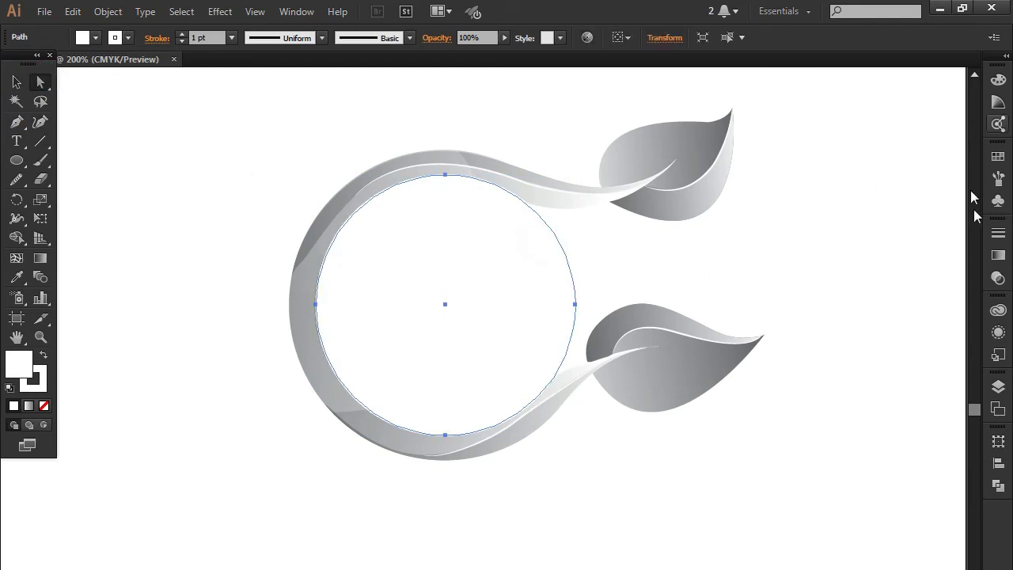
{"action": "left_click_drag", "start_coordinate": [485, 325], "coordinate": [752, 568]}
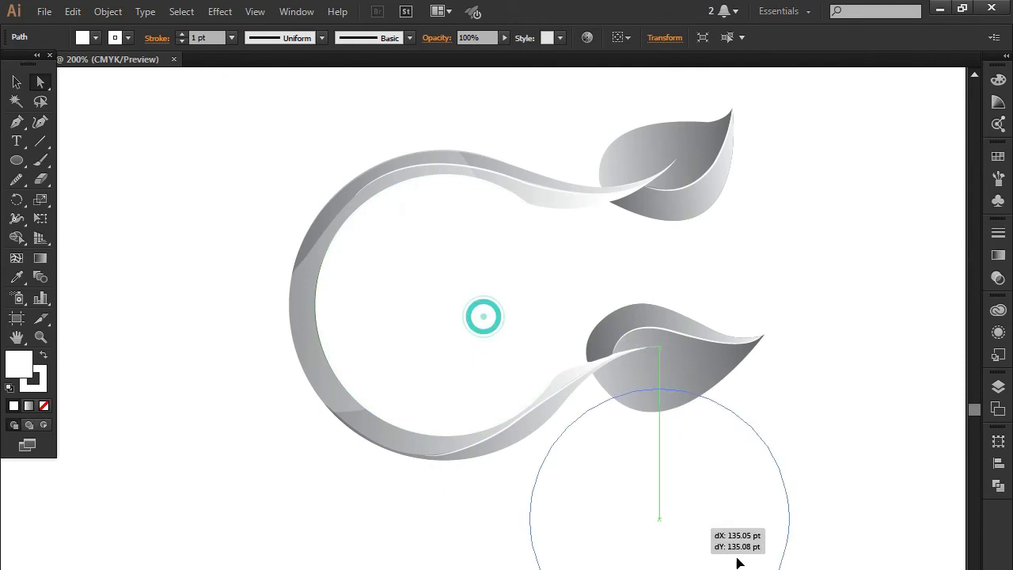
{"action": "key", "text": "ctrl+z"}
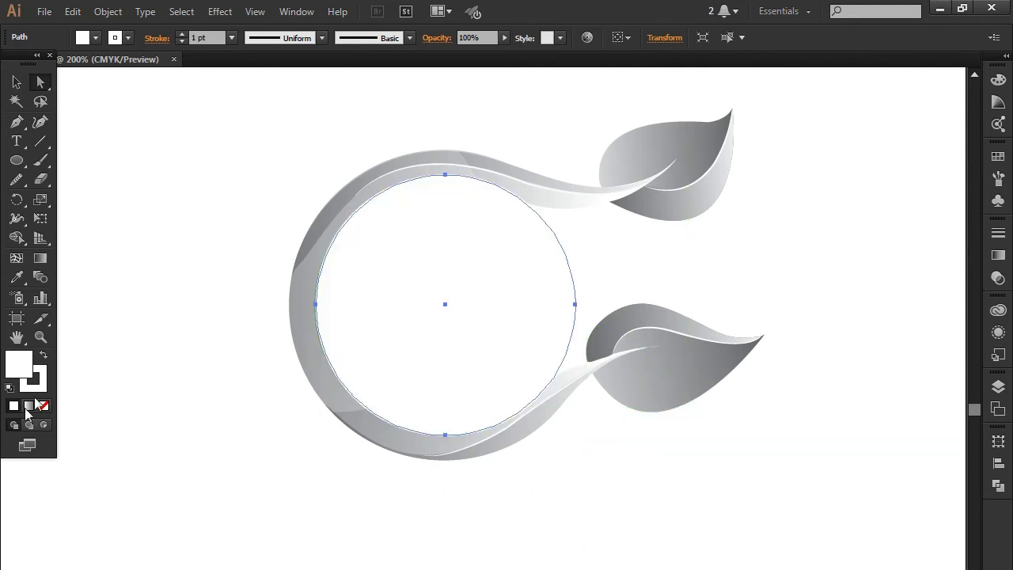
Step: Fill the circle copy blue and move it to the lower right
{"action": "left_click", "coordinate": [87, 38]}
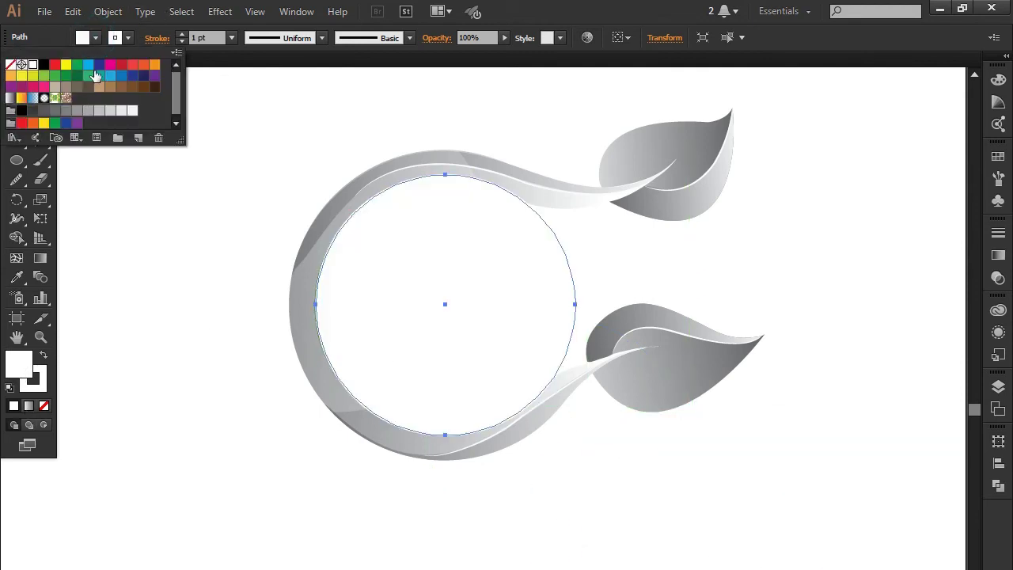
{"action": "left_click", "coordinate": [96, 76]}
{"action": "left_click", "coordinate": [119, 187]}
{"action": "left_click", "coordinate": [19, 82]}
{"action": "mouse_move", "coordinate": [499, 265]}
{"action": "left_mouse_down"}
{"action": "mouse_move", "coordinate": [682, 543]}
{"action": "mouse_move", "coordinate": [669, 536]}
{"action": "left_mouse_up"}
Step: Delete the blue circle's main region with Shape Builder, leaving a thin crescent
{"action": "left_click", "coordinate": [16, 238]}
{"action": "left_click", "coordinate": [633, 495], "text": "alt"}
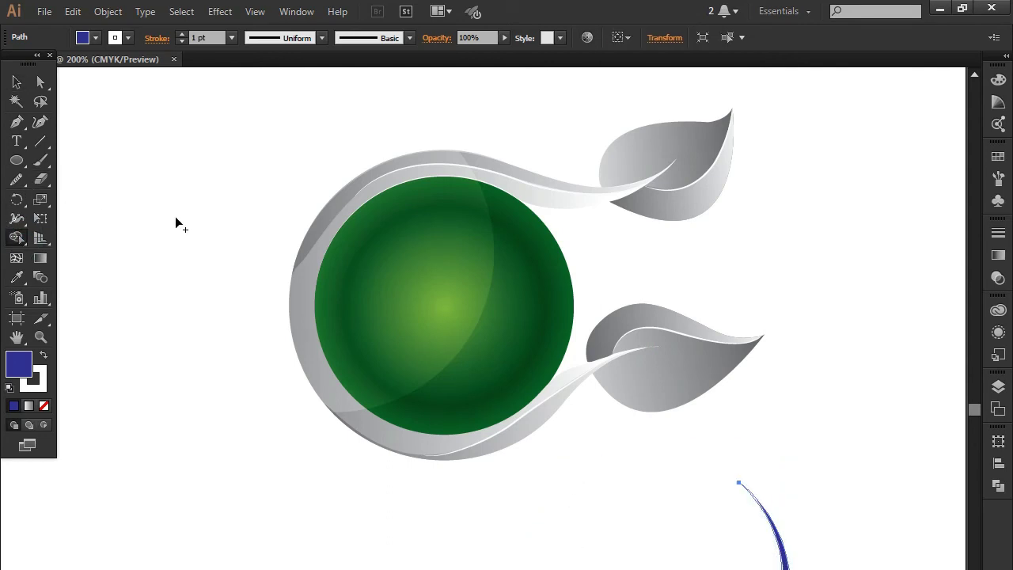
{"action": "left_click", "coordinate": [16, 82]}
Step: Place the crescent along the green circle's lower-right rim
{"action": "left_click", "coordinate": [149, 560]}
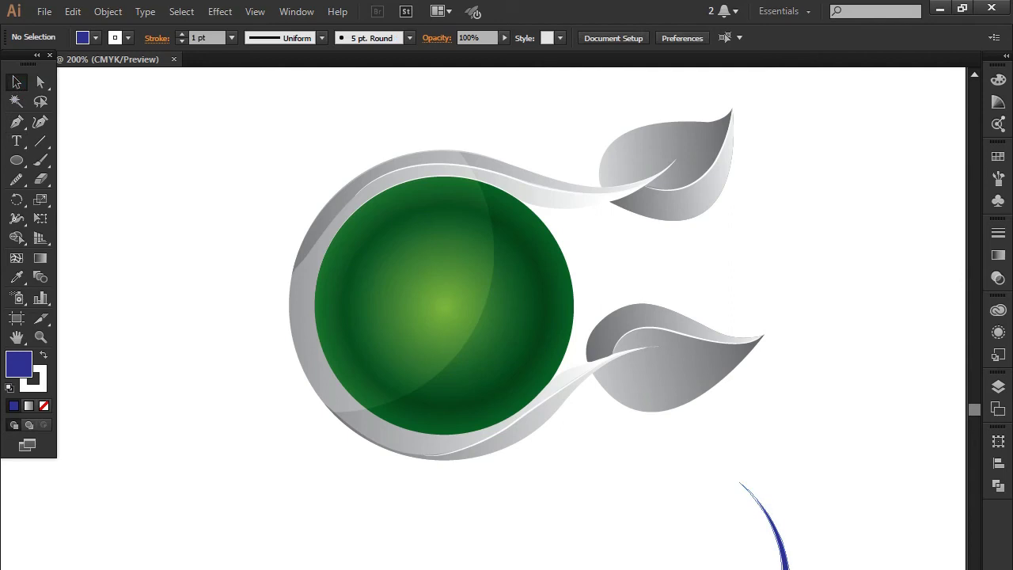
{"action": "left_click_drag", "start_coordinate": [674, 533], "coordinate": [559, 380]}
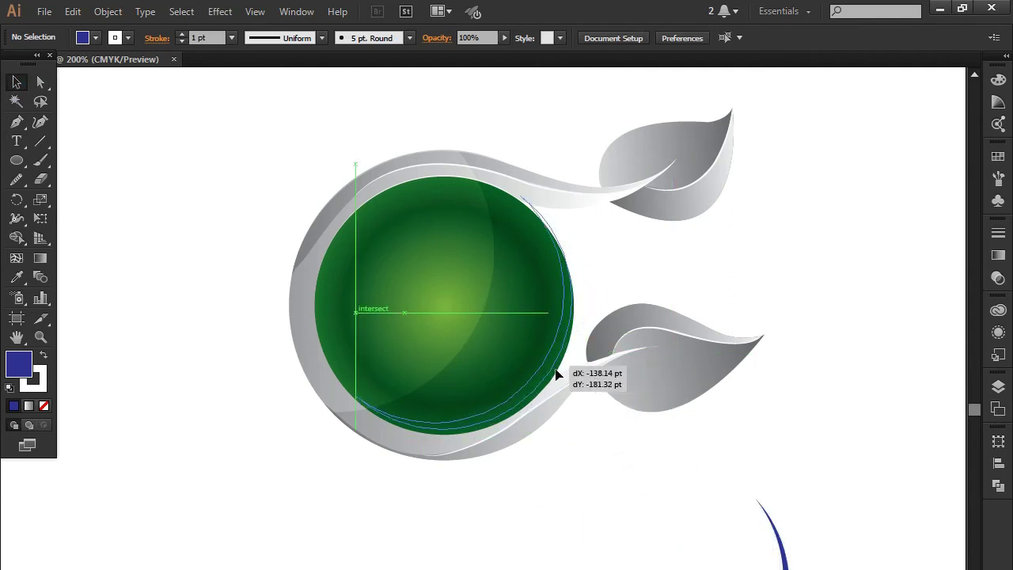
{"action": "left_click_drag", "start_coordinate": [559, 380], "coordinate": [564, 400]}
{"action": "scroll", "coordinate": [552, 339], "scroll_direction": "up", "scroll_amount": 1}
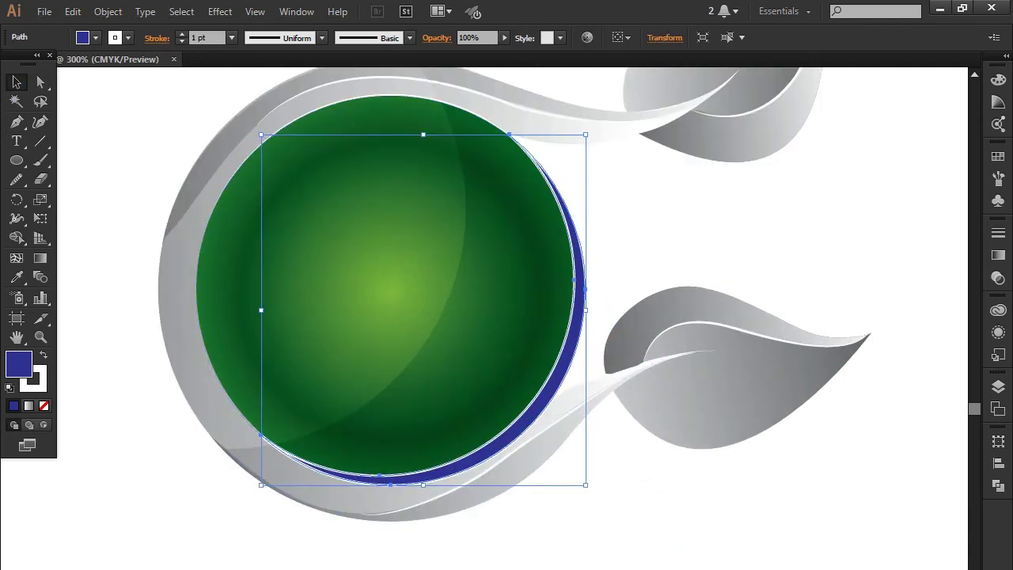
{"action": "key", "text": "Up"}
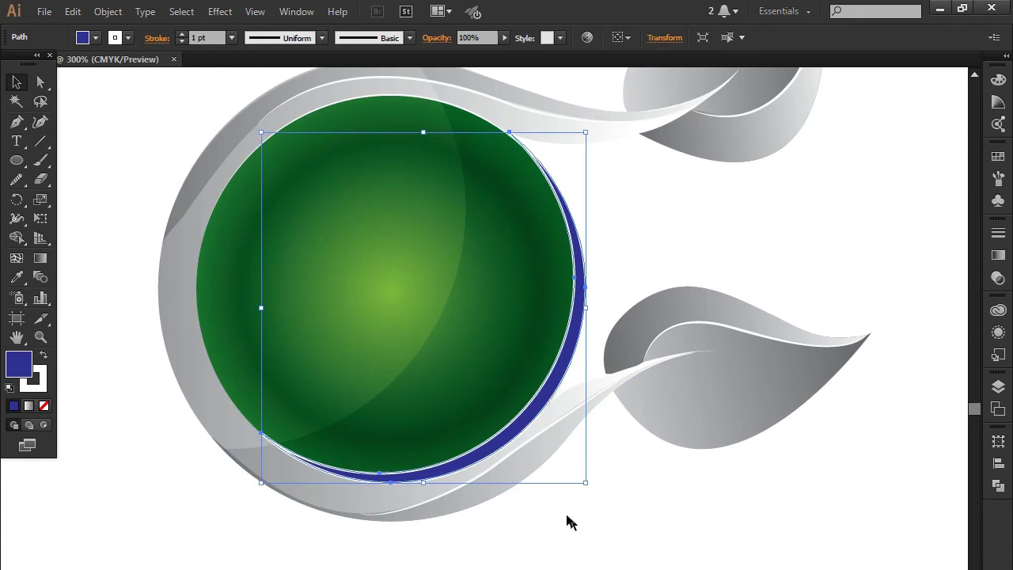
Step: Give the crescent no stroke and a black fill
{"action": "left_click", "coordinate": [40, 387]}
{"action": "left_click", "coordinate": [43, 405]}
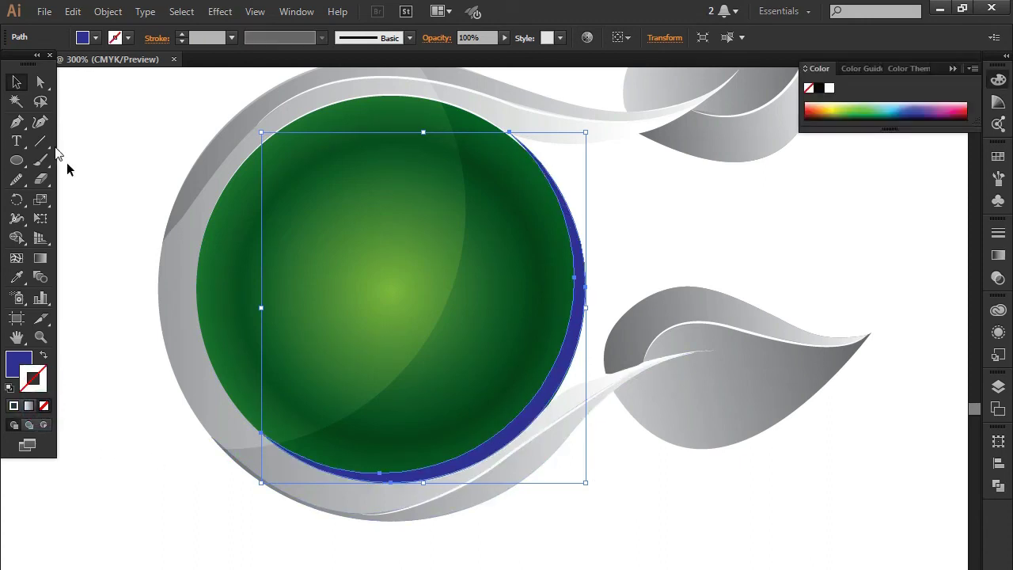
{"action": "left_click", "coordinate": [21, 81]}
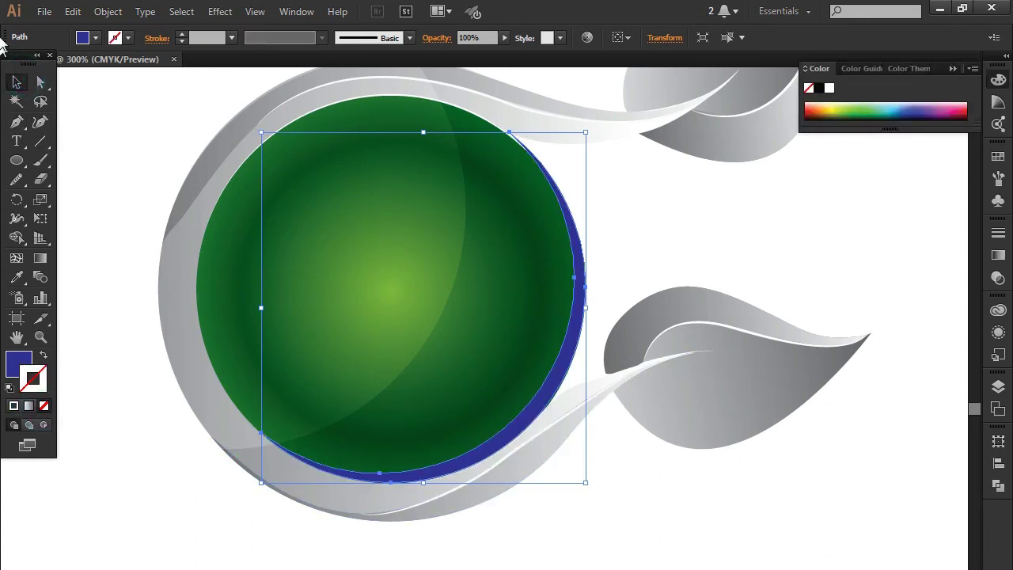
{"action": "left_click", "coordinate": [952, 69]}
{"action": "left_click", "coordinate": [623, 497]}
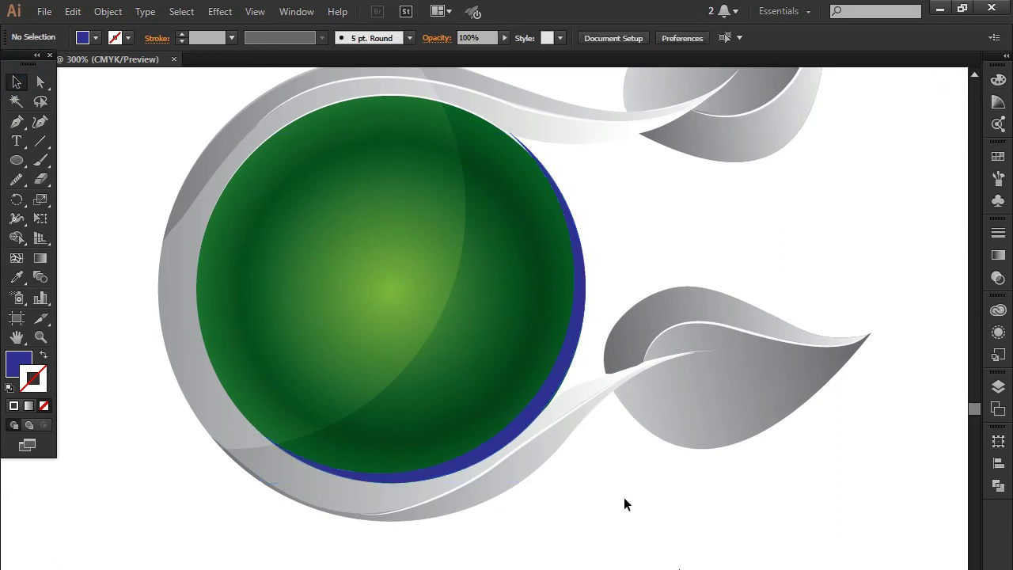
{"action": "left_click", "coordinate": [532, 407]}
{"action": "left_click", "coordinate": [12, 373]}
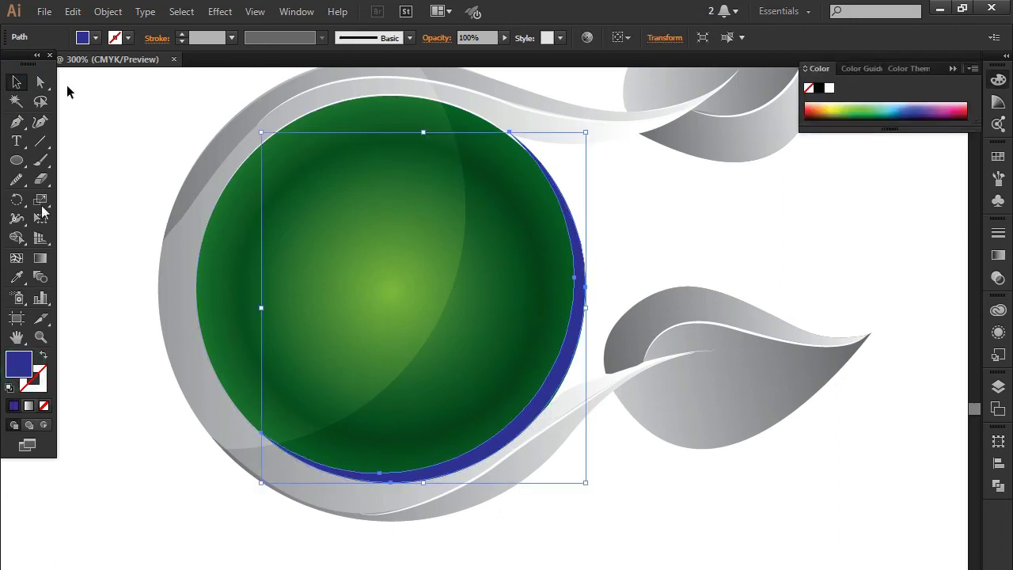
{"action": "left_click", "coordinate": [94, 38]}
{"action": "left_click", "coordinate": [44, 64]}
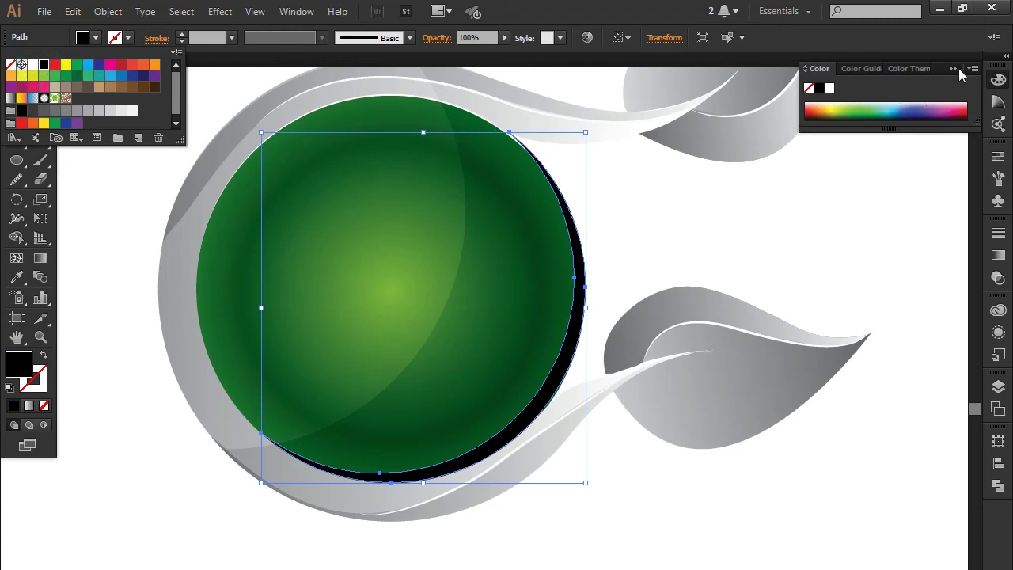
{"action": "left_click", "coordinate": [958, 68]}
Step: Set the crescent to Overlay blending at 51% opacity
{"action": "left_click", "coordinate": [999, 256]}
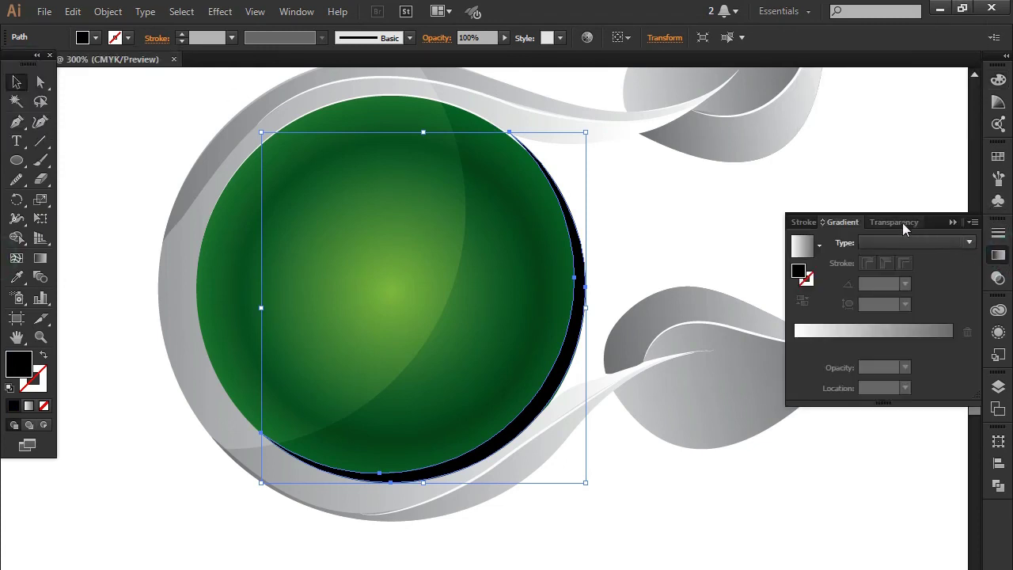
{"action": "left_click", "coordinate": [903, 224]}
{"action": "left_click", "coordinate": [841, 242]}
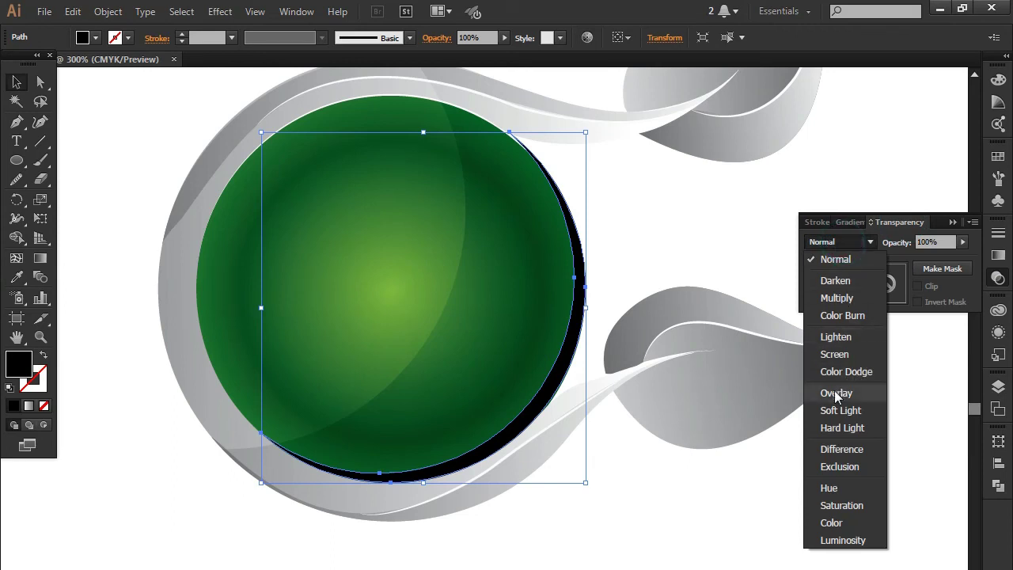
{"action": "left_click", "coordinate": [836, 393]}
{"action": "left_click", "coordinate": [963, 243]}
{"action": "left_click_drag", "start_coordinate": [962, 254], "coordinate": [931, 258]}
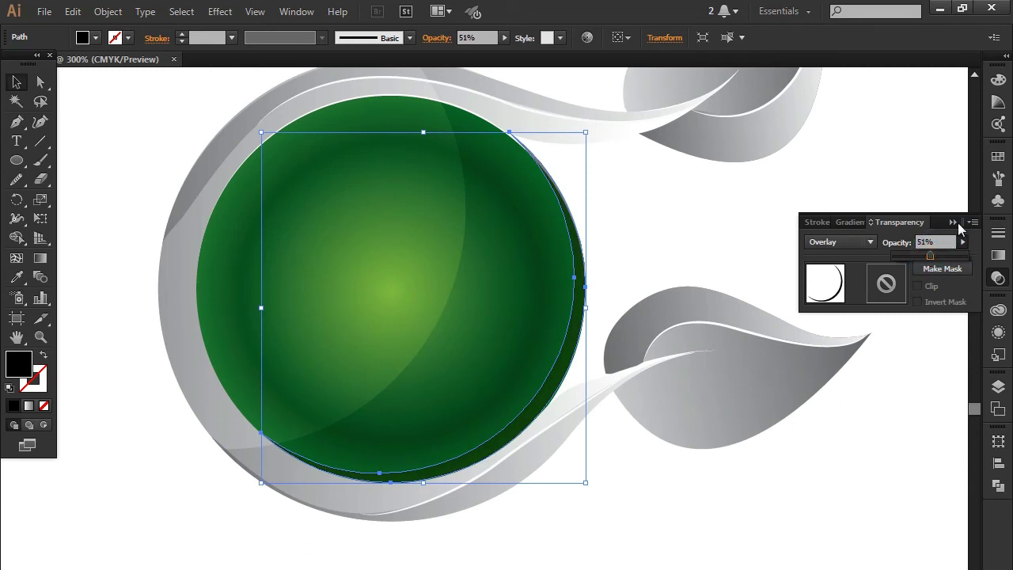
{"action": "left_click", "coordinate": [956, 222]}
Step: Zoom back out to 200% and recentre the whole logo
{"action": "left_click", "coordinate": [825, 386]}
{"action": "left_click", "coordinate": [599, 546]}
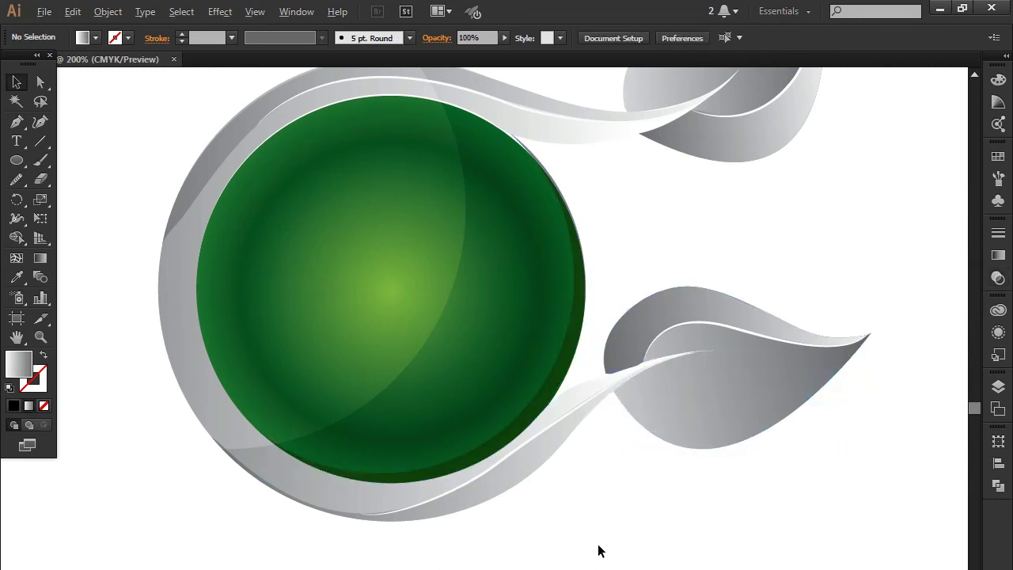
{"action": "key", "text": "ctrl+minus"}
{"action": "left_click_drag", "start_coordinate": [683, 552], "coordinate": [617, 523]}
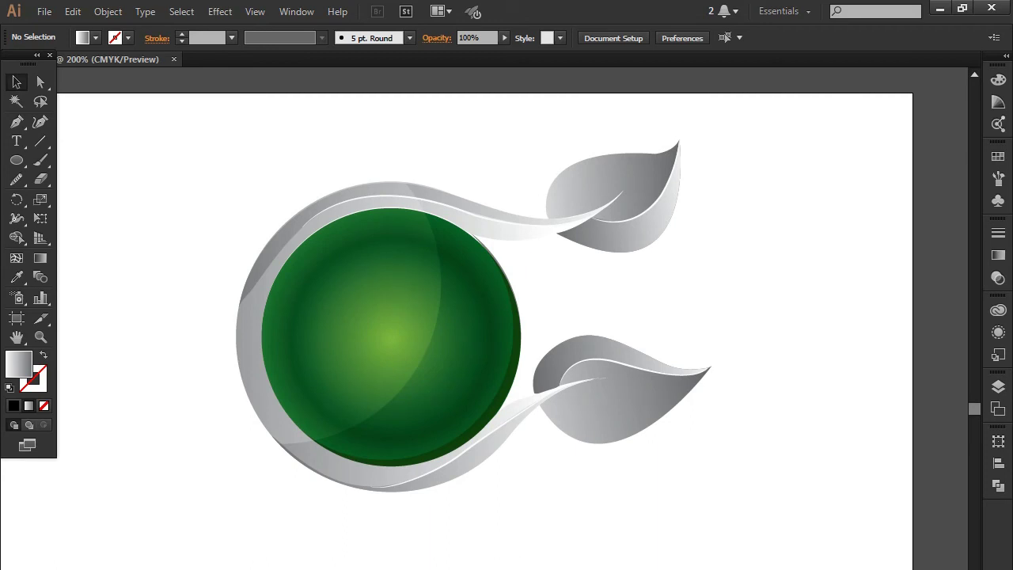
Step: Nudge the 51% opacity green circle slightly right and down
{"action": "left_click", "coordinate": [501, 400]}
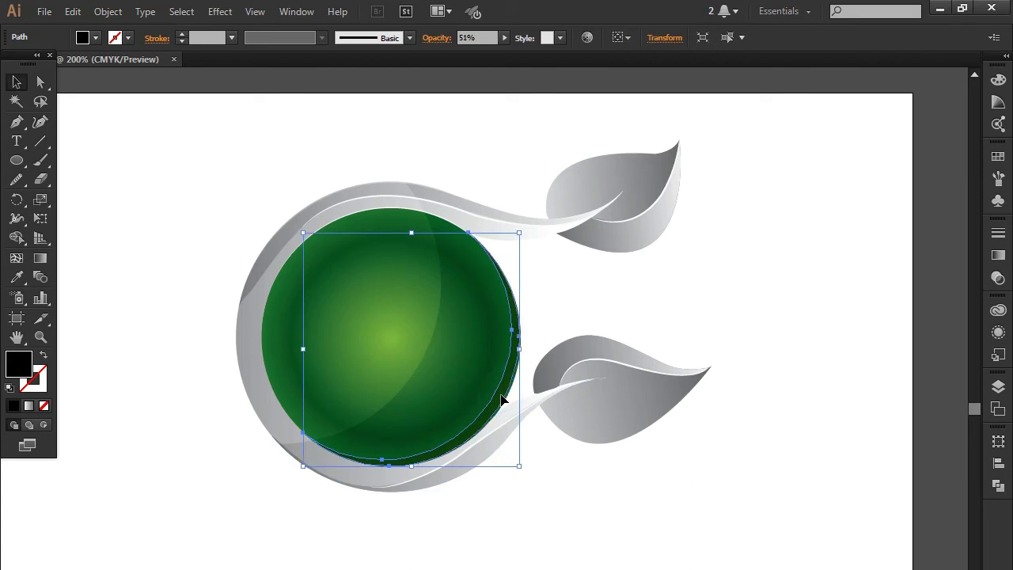
{"action": "key", "text": "Right"}
{"action": "key", "text": "Down"}
{"action": "key", "text": "Right"}
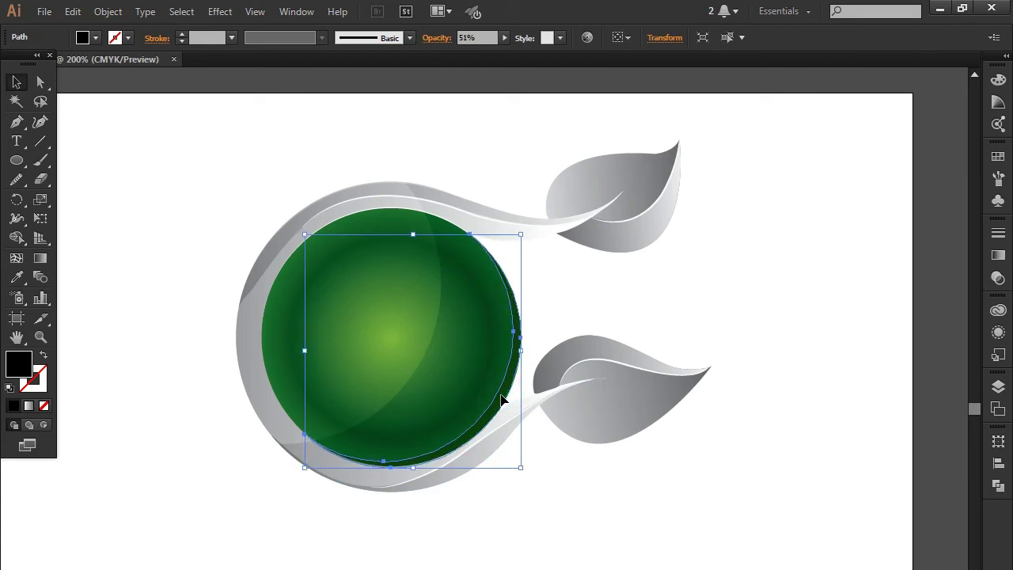
{"action": "left_click", "coordinate": [568, 491]}
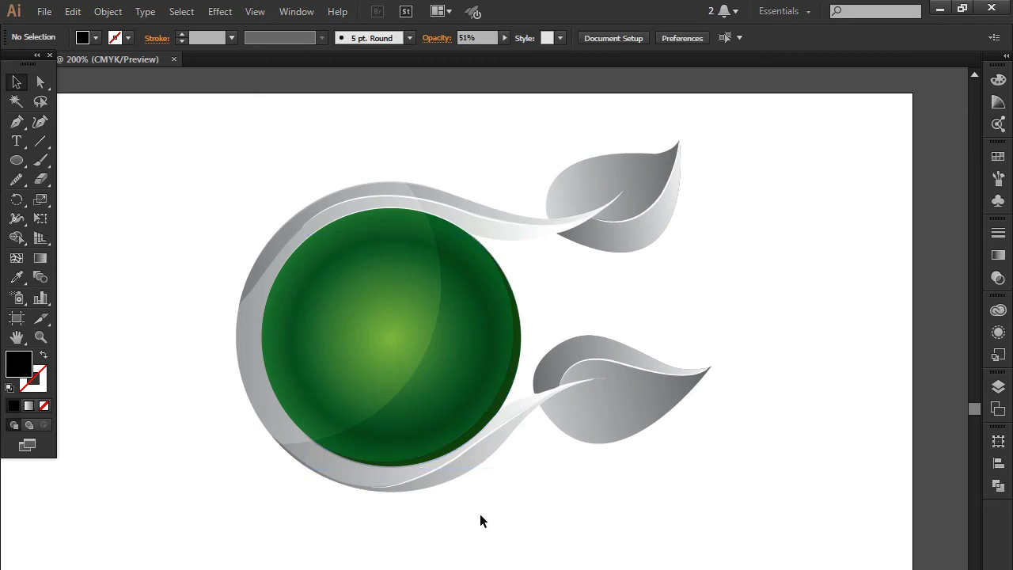
Step: Select all the logo artwork and group it with Ctrl+G
{"action": "key", "text": "ctrl+minus"}
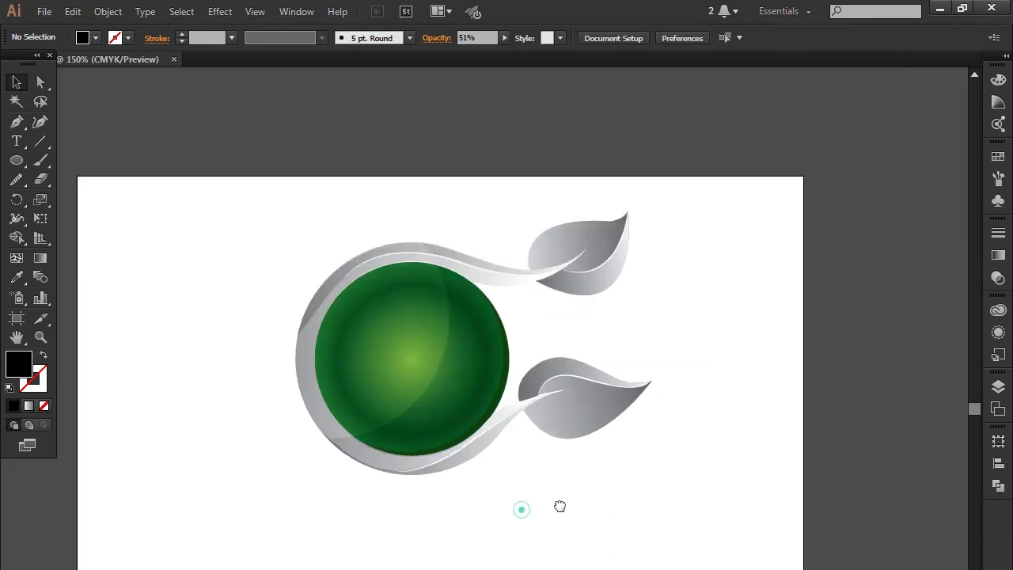
{"action": "left_click_drag", "start_coordinate": [559, 506], "coordinate": [609, 464]}
{"action": "left_click_drag", "start_coordinate": [711, 449], "coordinate": [259, 159]}
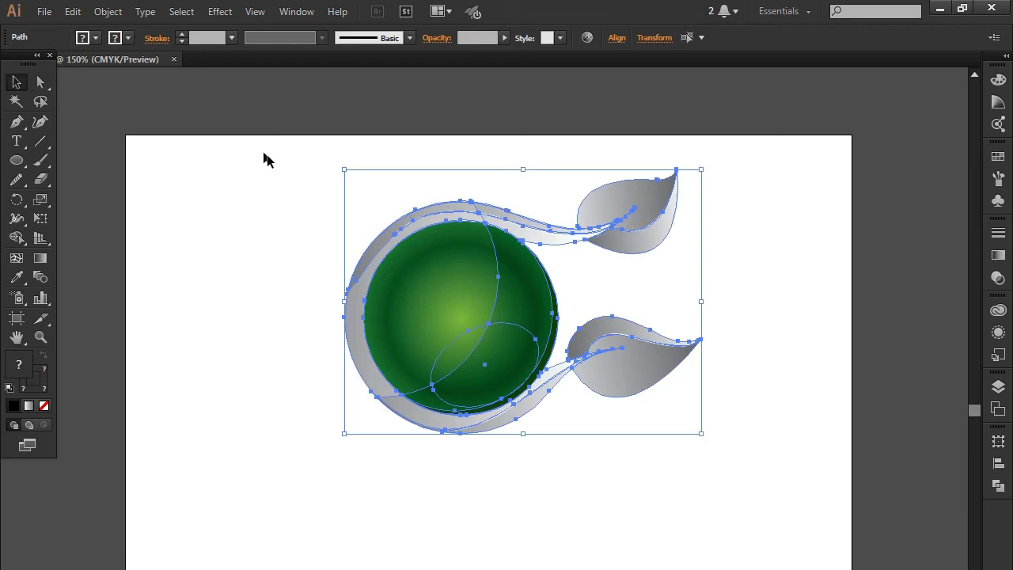
{"action": "key", "text": "ctrl+g"}
{"action": "key", "text": "ctrl+minus"}
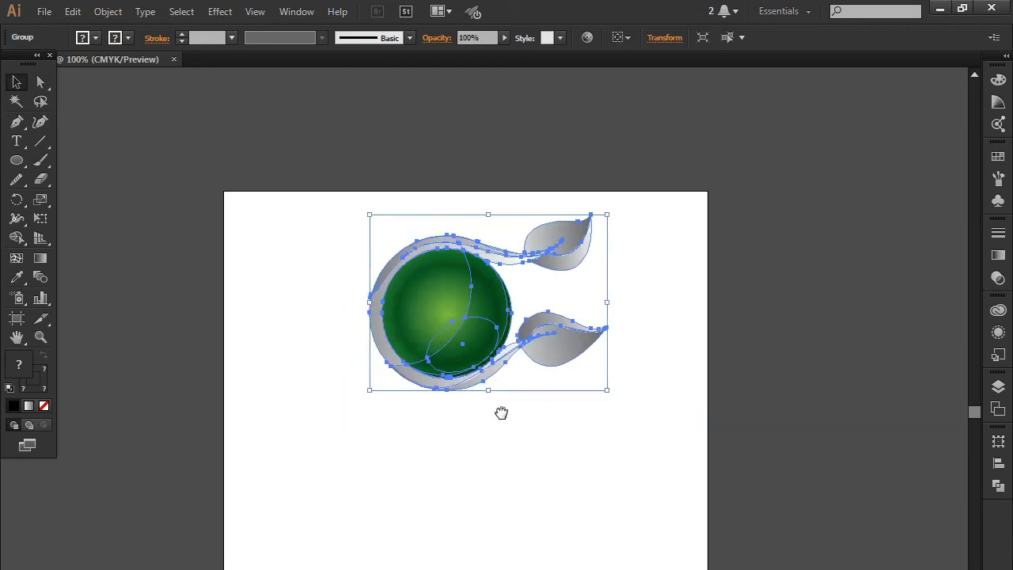
{"action": "left_click_drag", "start_coordinate": [502, 412], "coordinate": [478, 307]}
{"action": "left_click", "coordinate": [482, 406]}
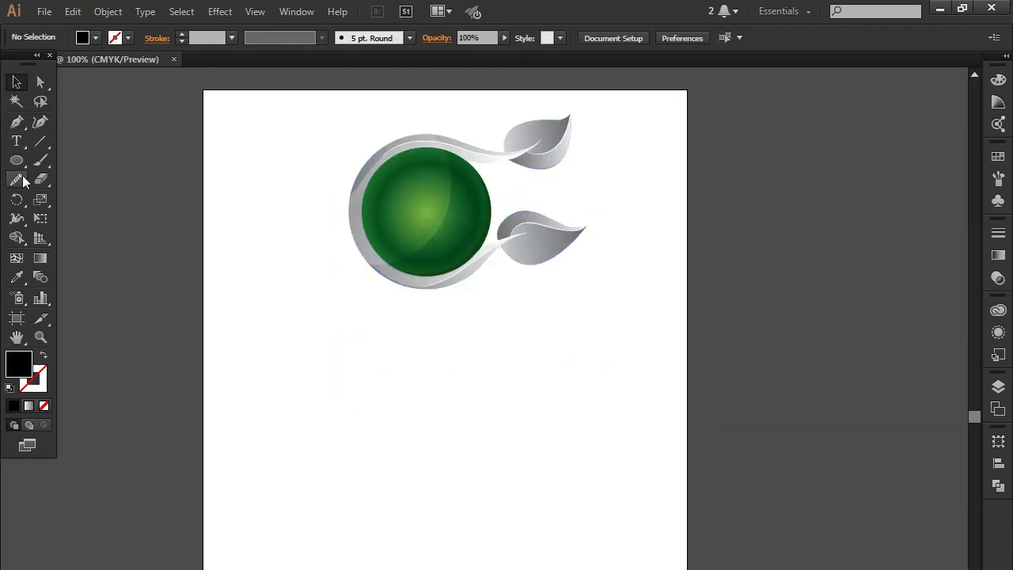
Step: Reflect the logo group across the horizontal axis to make an upside-down copy
{"action": "left_click_drag", "start_coordinate": [23, 163], "coordinate": [68, 153]}
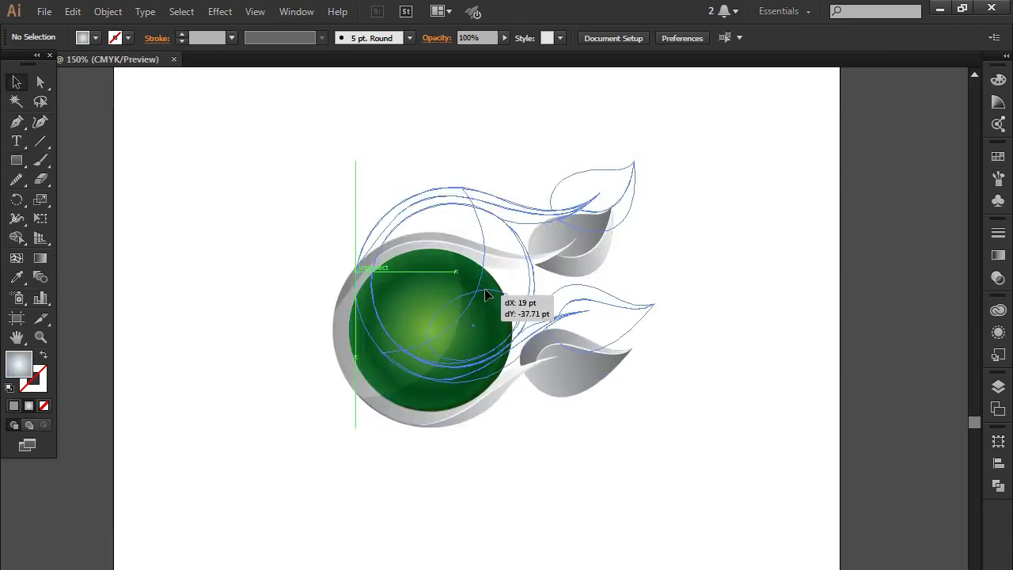
{"action": "left_click", "coordinate": [533, 505]}
{"action": "left_click", "coordinate": [500, 301]}
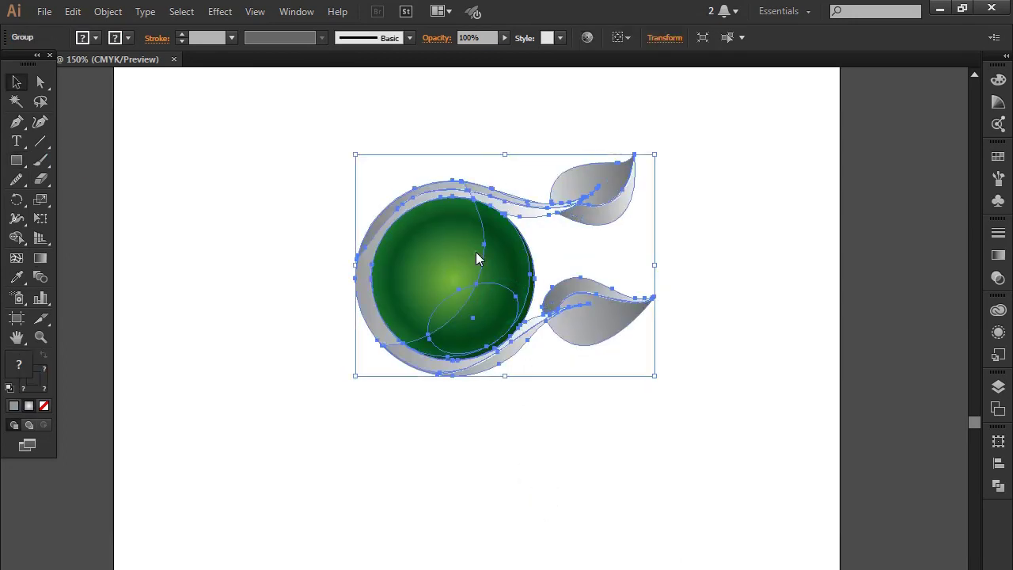
{"action": "right_click", "coordinate": [476, 254]}
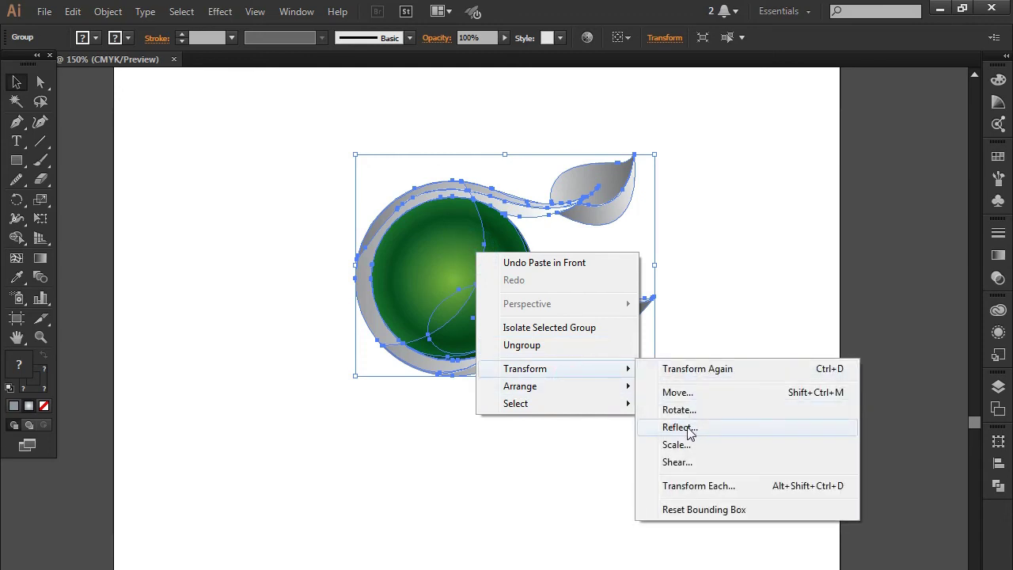
{"action": "left_click", "coordinate": [685, 428]}
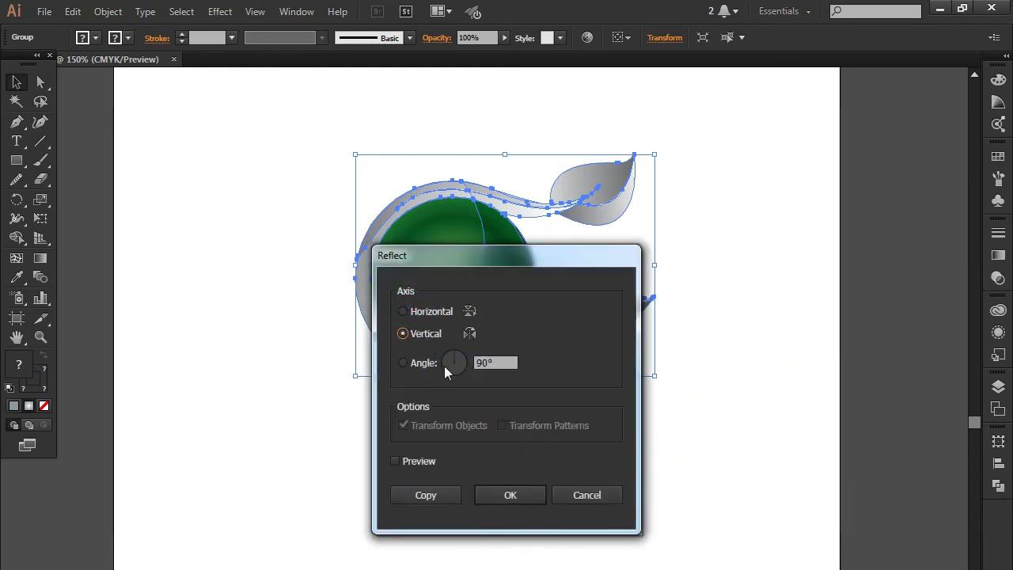
{"action": "left_click", "coordinate": [403, 311]}
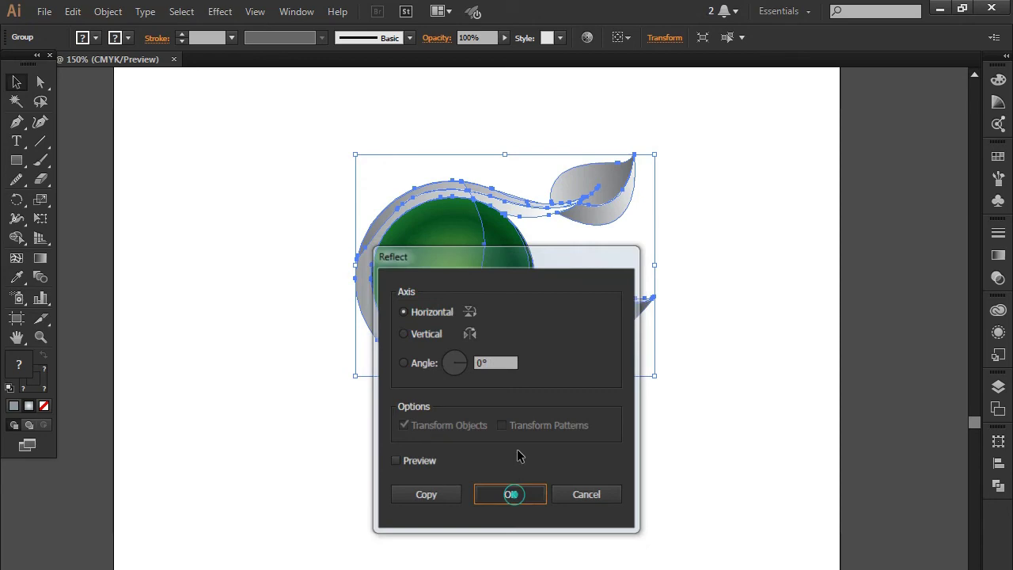
{"action": "left_click", "coordinate": [510, 494]}
Step: Move the mirrored copy just below the original and draw a rectangle over it
{"action": "left_click_drag", "start_coordinate": [483, 269], "coordinate": [473, 457]}
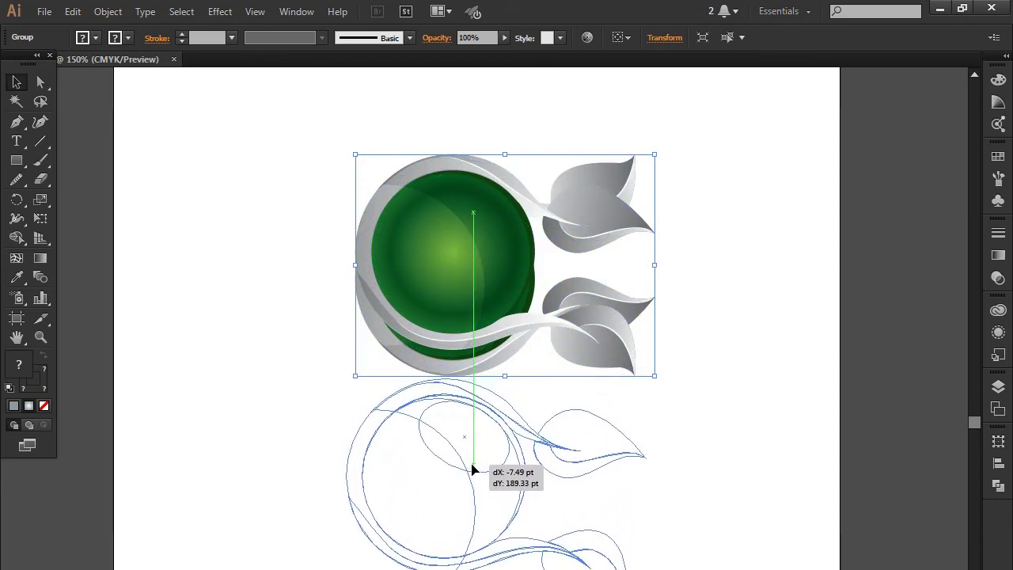
{"action": "left_click_drag", "start_coordinate": [473, 456], "coordinate": [473, 469]}
{"action": "key", "text": "Down"}
{"action": "key", "text": "Down"}
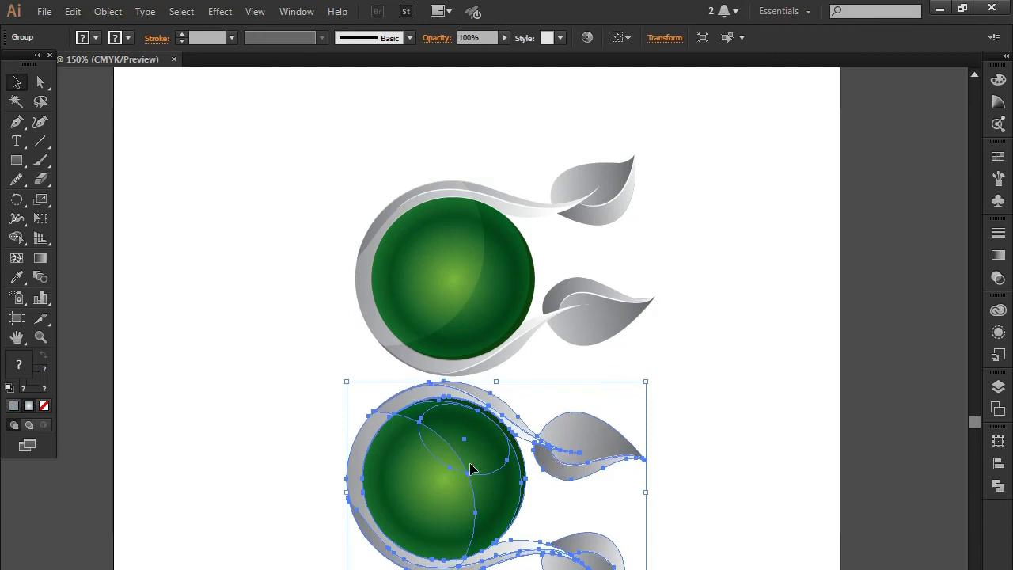
{"action": "left_click_drag", "start_coordinate": [16, 160], "coordinate": [71, 163]}
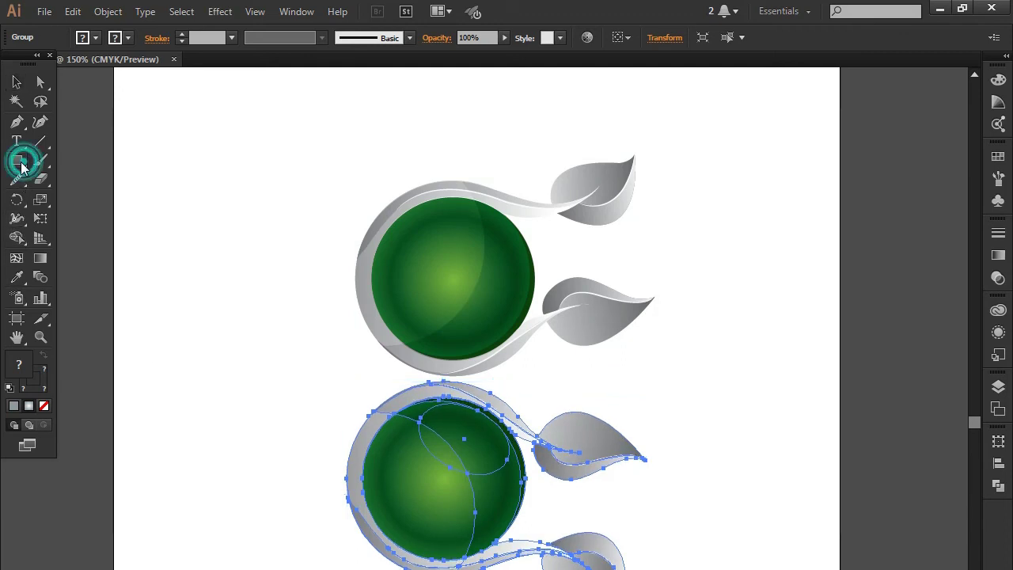
{"action": "left_click_drag", "start_coordinate": [299, 389], "coordinate": [715, 569]}
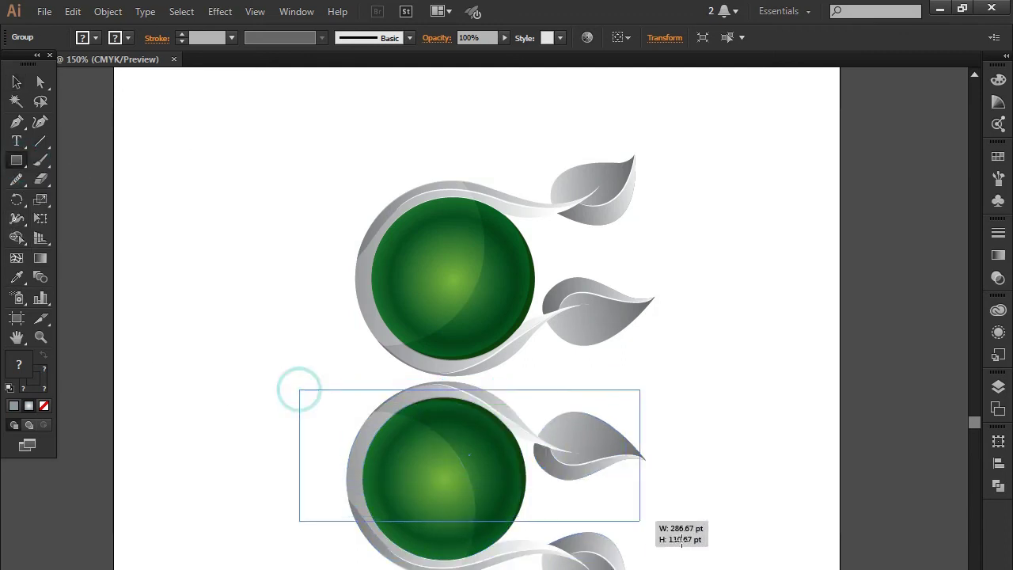
{"action": "left_click", "coordinate": [19, 84]}
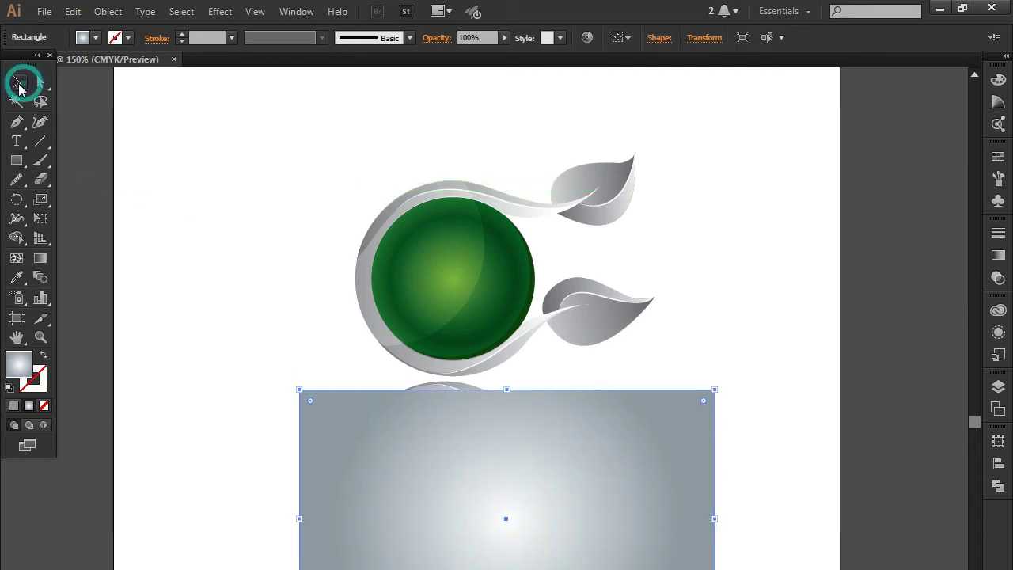
Step: Adjust the rectangle's position and fill it with a top-to-bottom White, Black gradient
{"action": "key", "text": "Up"}
{"action": "key", "text": "Up"}
{"action": "key", "text": "Up"}
{"action": "key", "text": "Up"}
{"action": "key", "text": "Up"}
{"action": "key", "text": "Up"}
{"action": "key", "text": "Up"}
{"action": "key", "text": "Up"}
{"action": "key", "text": "Up"}
{"action": "key", "text": "Left"}
{"action": "key", "text": "Left"}
{"action": "key", "text": "Left"}
{"action": "key", "text": "Left"}
{"action": "key", "text": "Left"}
{"action": "key", "text": "Left"}
{"action": "key", "text": "Left"}
{"action": "key", "text": "Left"}
{"action": "key", "text": "Left"}
{"action": "key", "text": "Left"}
{"action": "key", "text": "Left"}
{"action": "key", "text": "Left"}
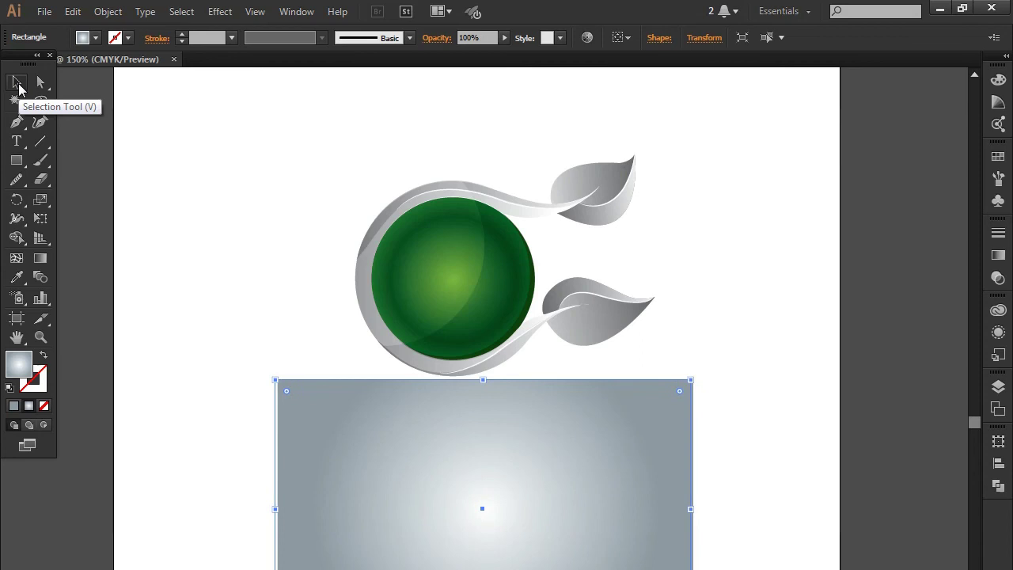
{"action": "key", "text": "Left"}
{"action": "key", "text": "Left"}
{"action": "key", "text": "Left"}
{"action": "key", "text": "Left"}
{"action": "key", "text": "Up"}
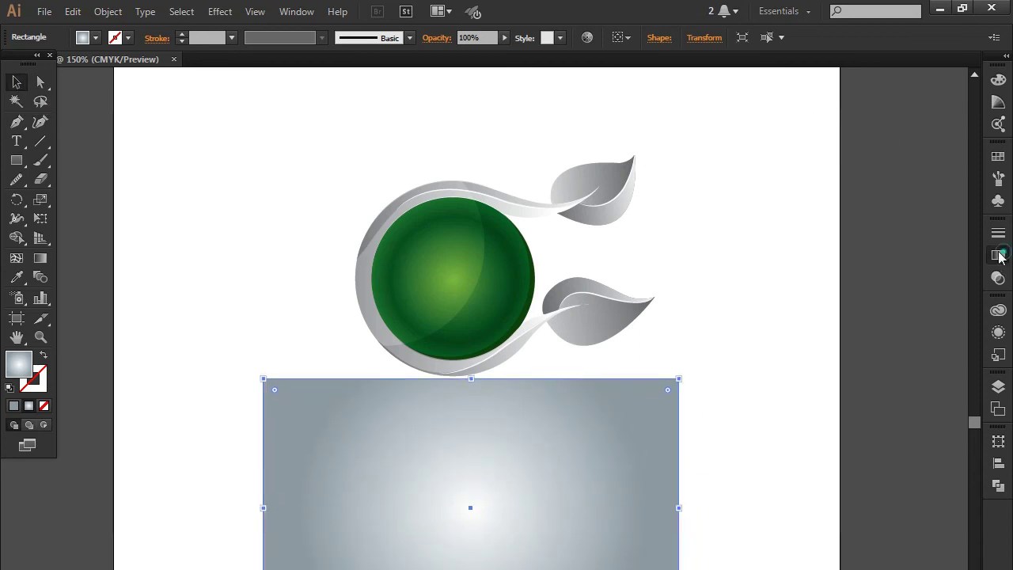
{"action": "left_click", "coordinate": [998, 255]}
{"action": "left_click", "coordinate": [822, 248]}
{"action": "left_click", "coordinate": [759, 276]}
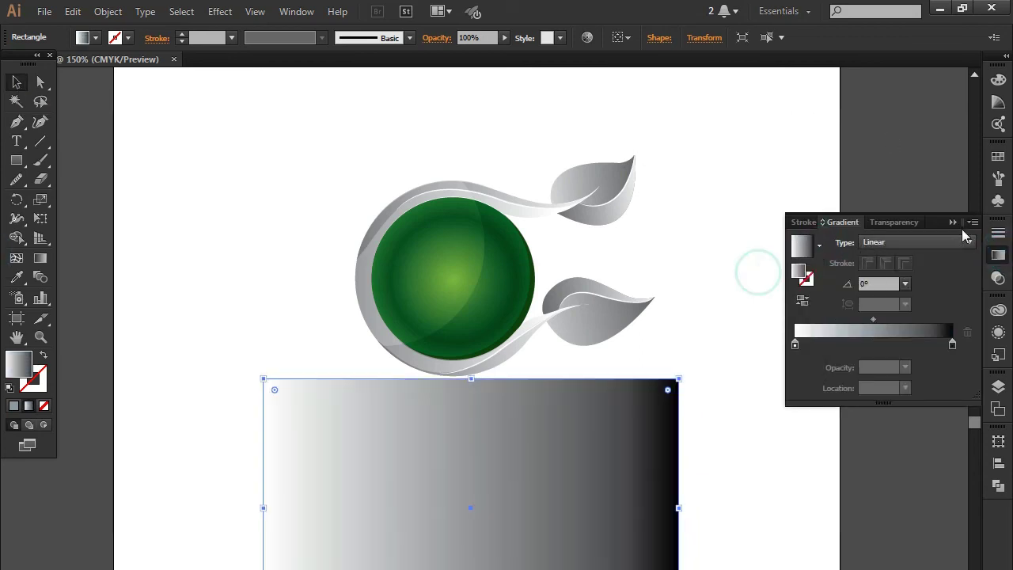
{"action": "left_click", "coordinate": [953, 221]}
{"action": "key", "text": "g"}
{"action": "mouse_move", "coordinate": [475, 378]}
{"action": "left_mouse_down"}
{"action": "mouse_move", "coordinate": [484, 516]}
{"action": "mouse_move", "coordinate": [473, 399]}
{"action": "left_mouse_up"}
Step: Select the rectangle with the mirrored copy, then try and undo a clipping mask
{"action": "left_click", "coordinate": [16, 82]}
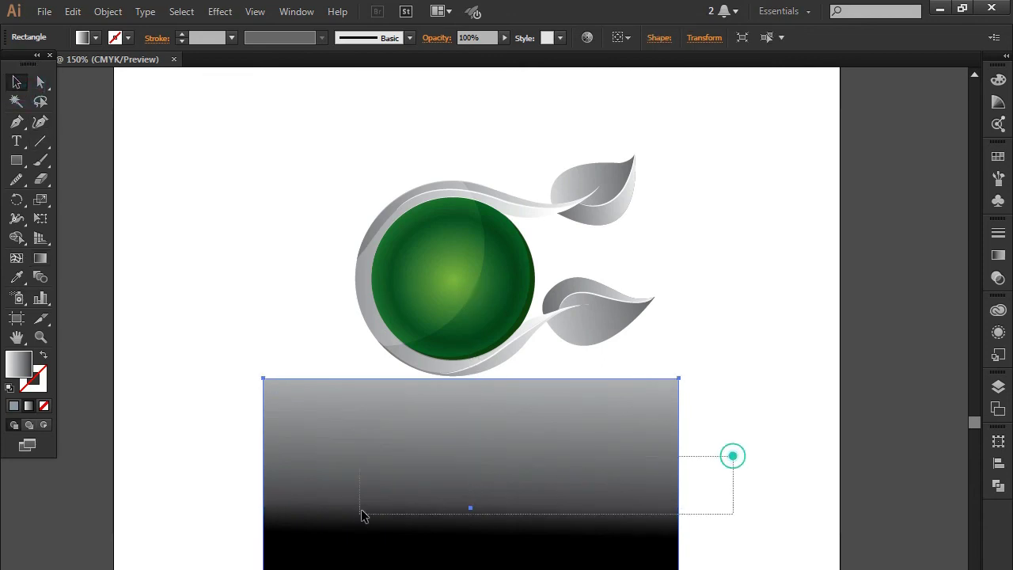
{"action": "left_click_drag", "start_coordinate": [730, 455], "coordinate": [388, 494]}
{"action": "right_click", "coordinate": [386, 492]}
{"action": "key", "text": "ctrl+7"}
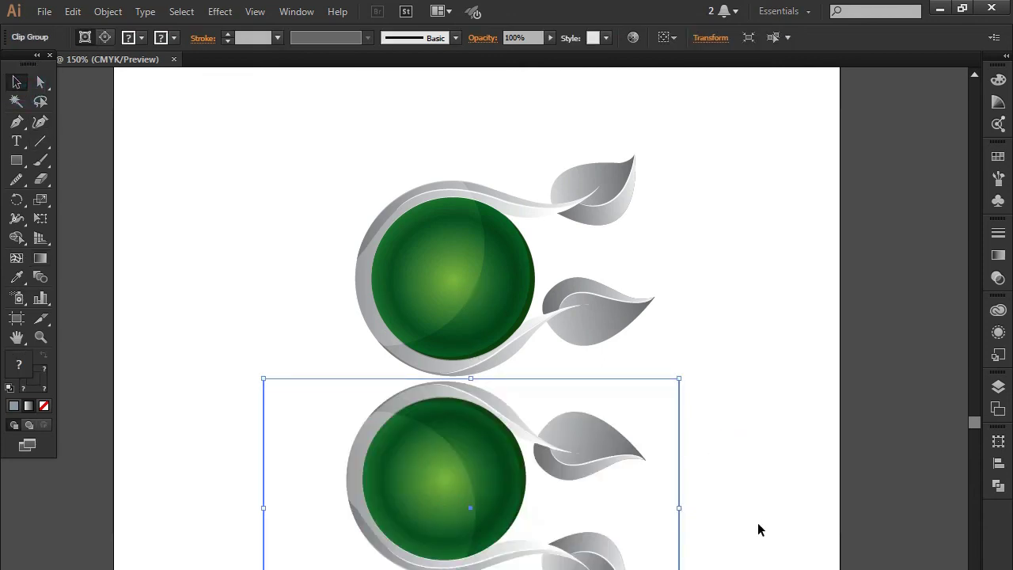
{"action": "key", "text": "ctrl+z"}
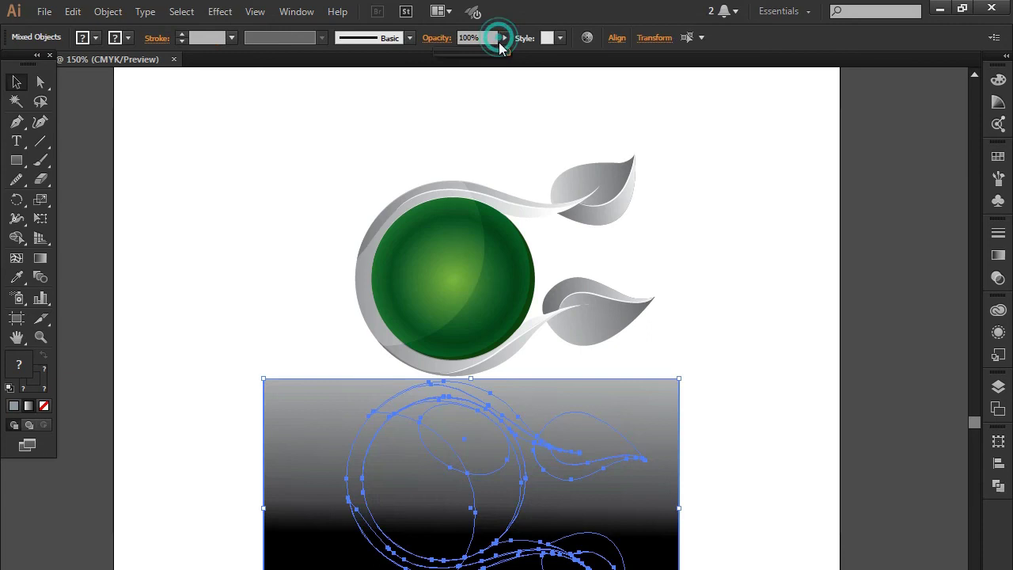
Step: Lower the opacity to about 65% and use Make Mask so the rectangle masks the reflection
{"action": "left_click", "coordinate": [501, 38]}
{"action": "left_click", "coordinate": [504, 39]}
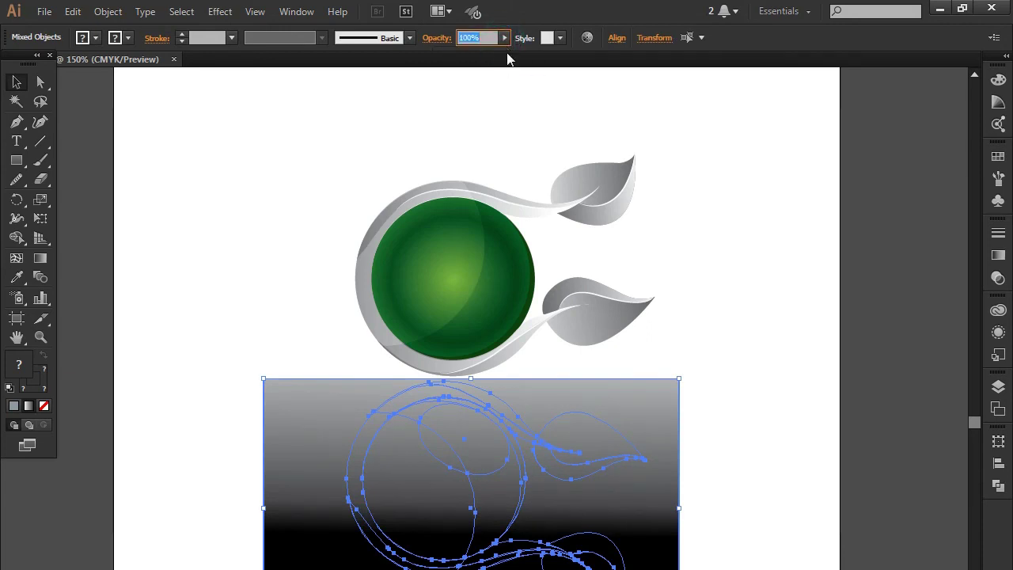
{"action": "left_click_drag", "start_coordinate": [508, 53], "coordinate": [484, 56]}
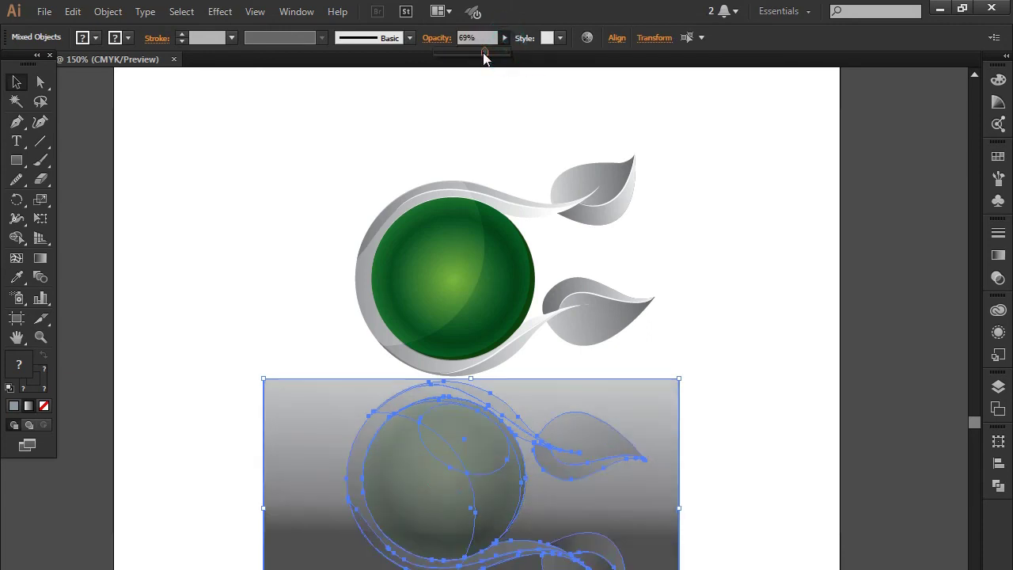
{"action": "left_click", "coordinate": [438, 38]}
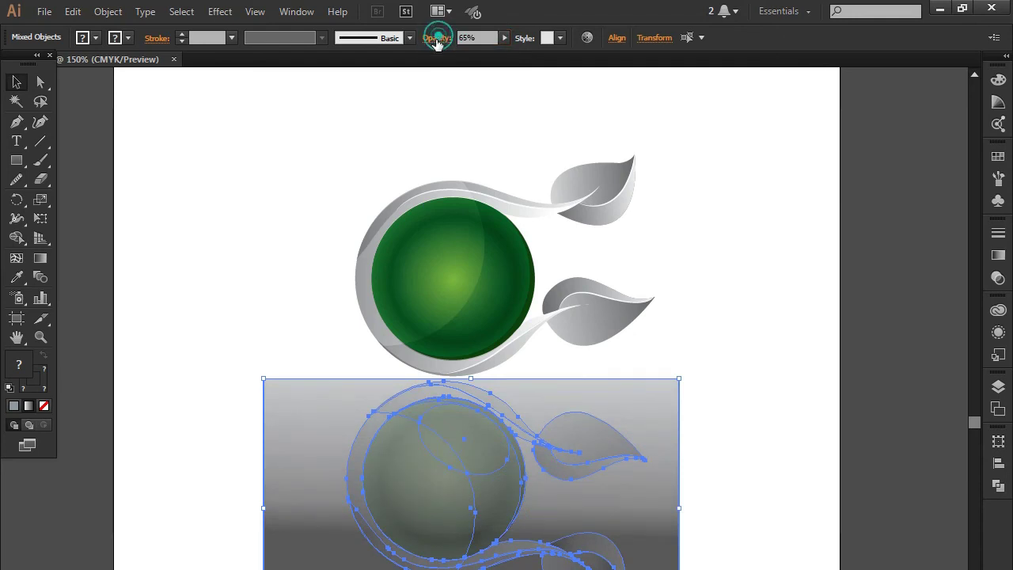
{"action": "left_click", "coordinate": [412, 91]}
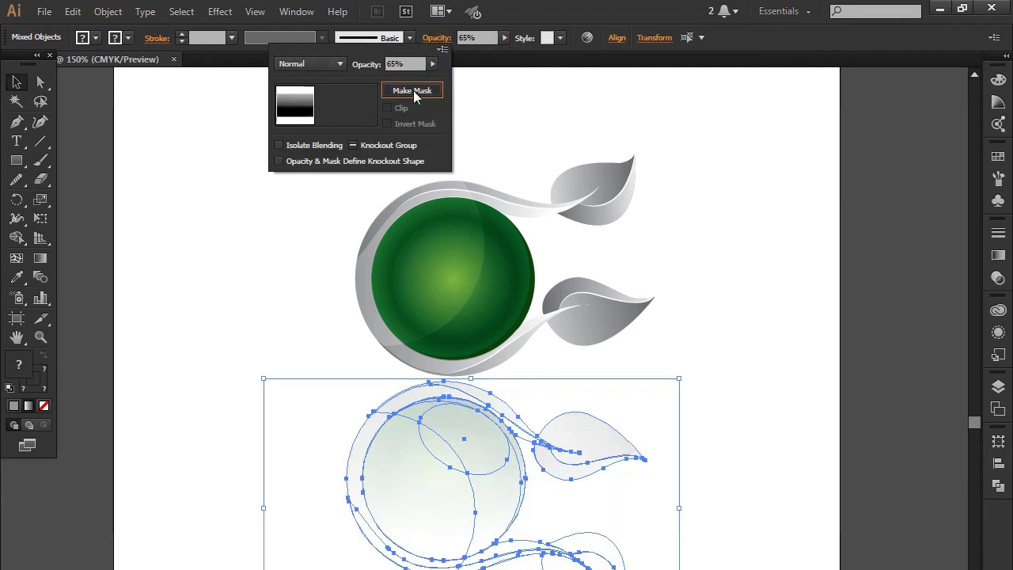
{"action": "left_click", "coordinate": [812, 358]}
{"action": "left_click", "coordinate": [785, 360]}
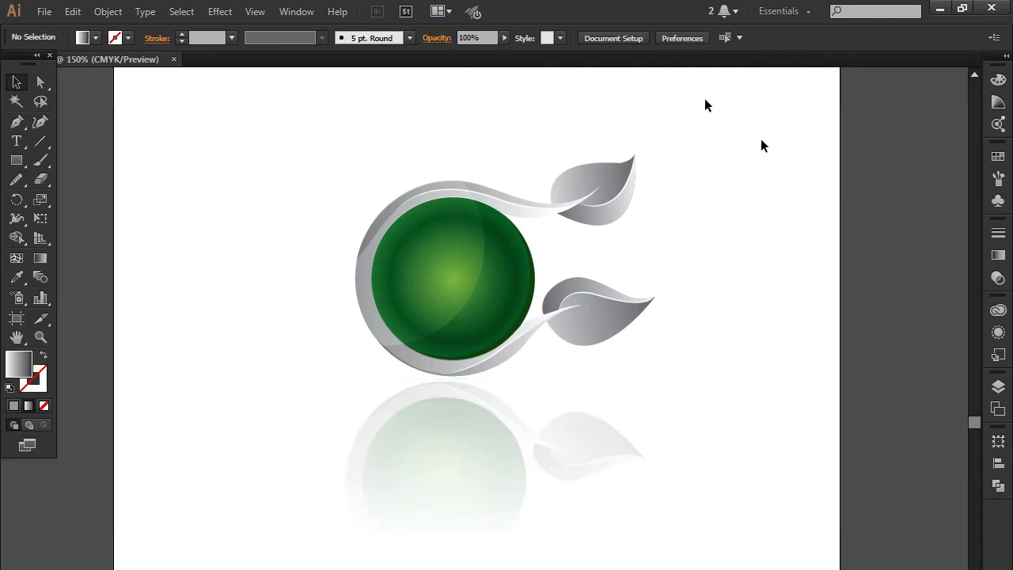
Step: Draw a circle left of the logo and fill it with the Fading Sky gradient
{"action": "left_click", "coordinate": [454, 227]}
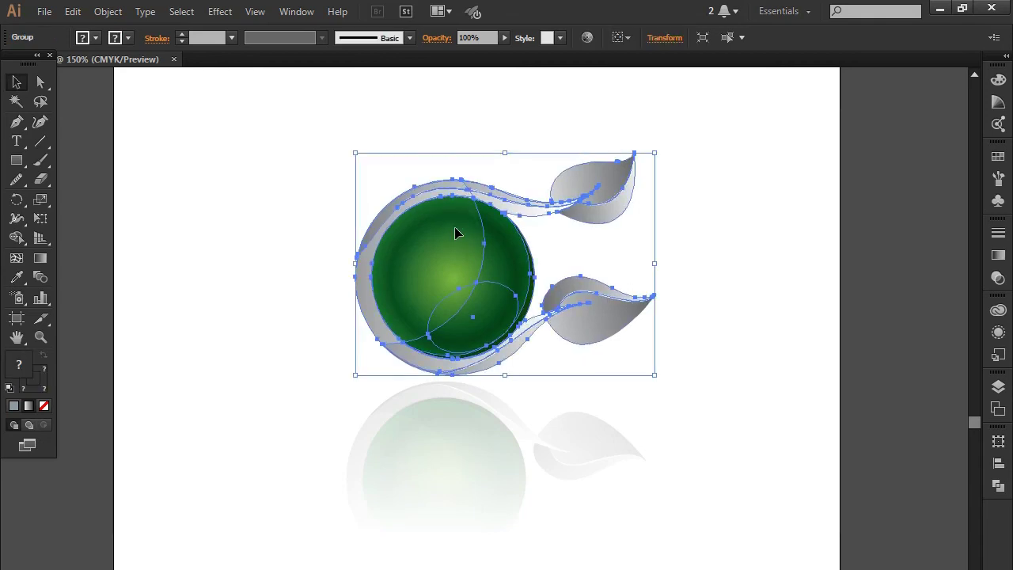
{"action": "left_click_drag", "start_coordinate": [16, 160], "coordinate": [66, 198]}
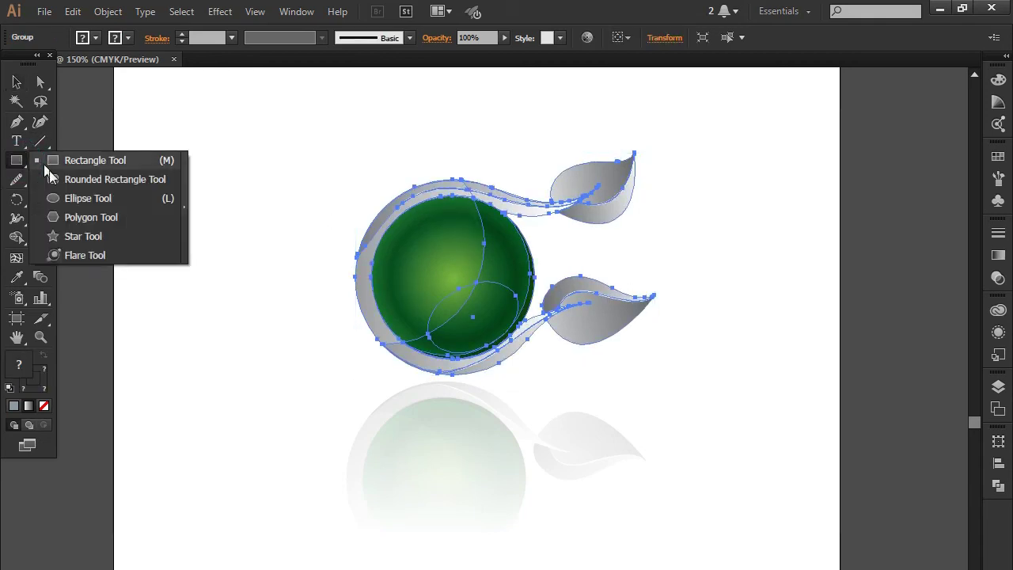
{"action": "left_click_drag", "start_coordinate": [230, 291], "coordinate": [318, 380]}
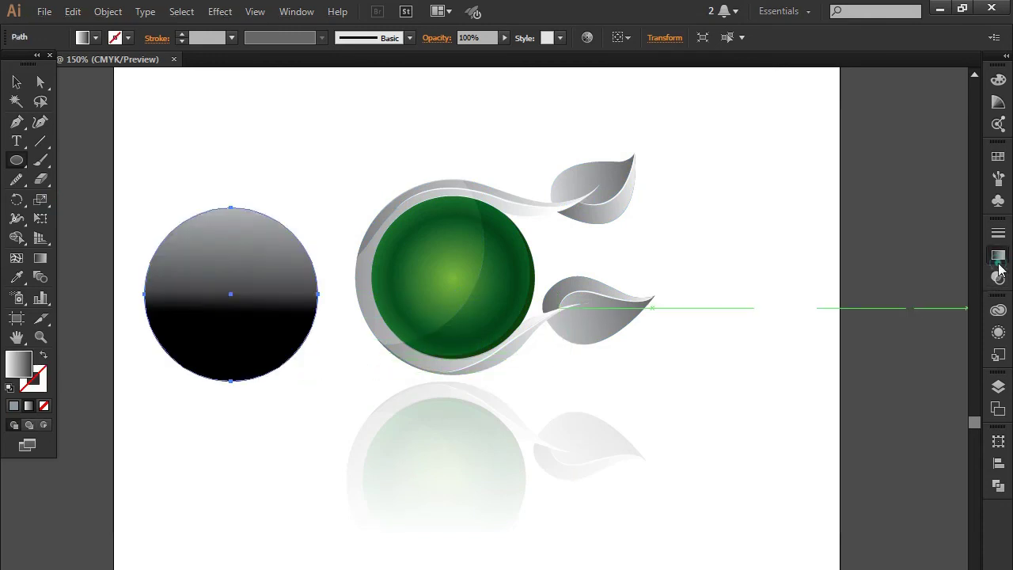
{"action": "left_click", "coordinate": [998, 255]}
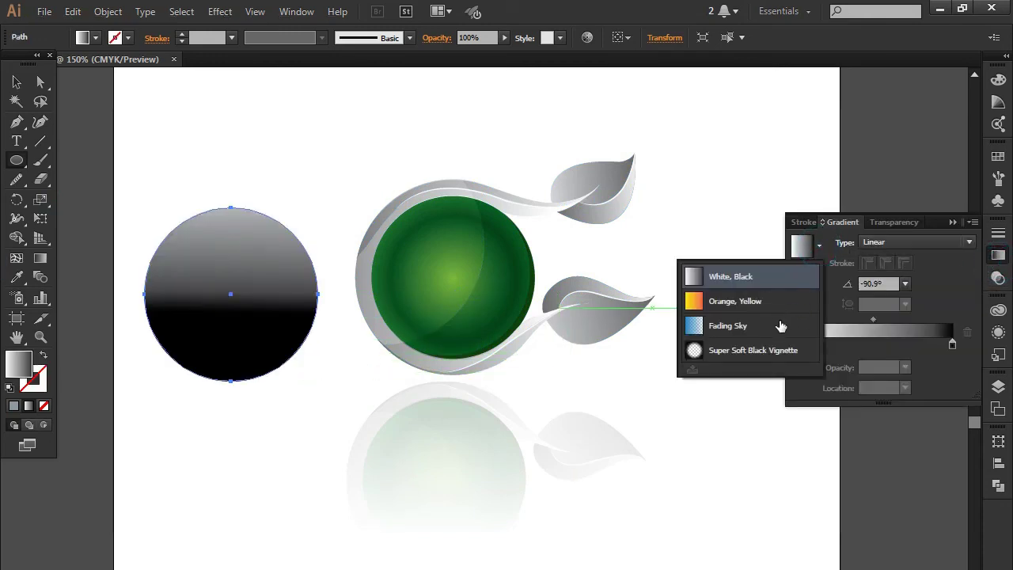
{"action": "left_click", "coordinate": [761, 326]}
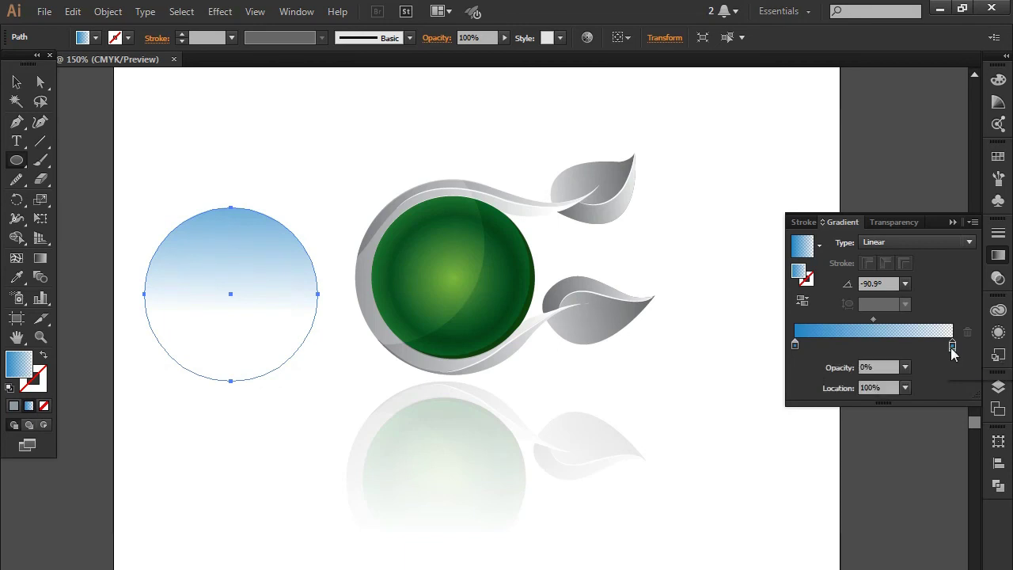
{"action": "left_click_drag", "start_coordinate": [952, 349], "coordinate": [918, 348]}
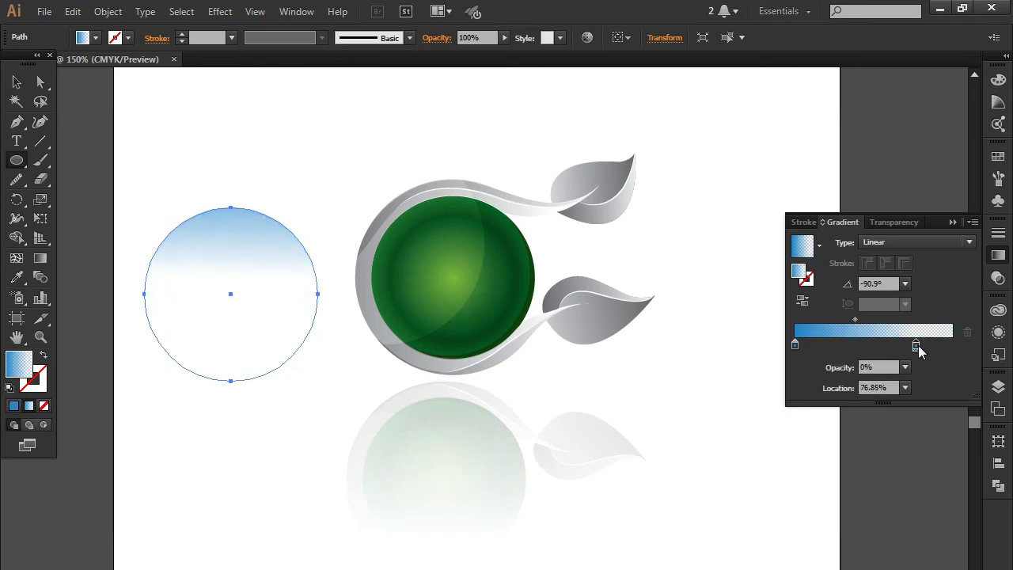
{"action": "left_click", "coordinate": [918, 349]}
Step: Make the gradient radial with a dark green centre stop
{"action": "left_click", "coordinate": [914, 241]}
{"action": "left_click", "coordinate": [903, 272]}
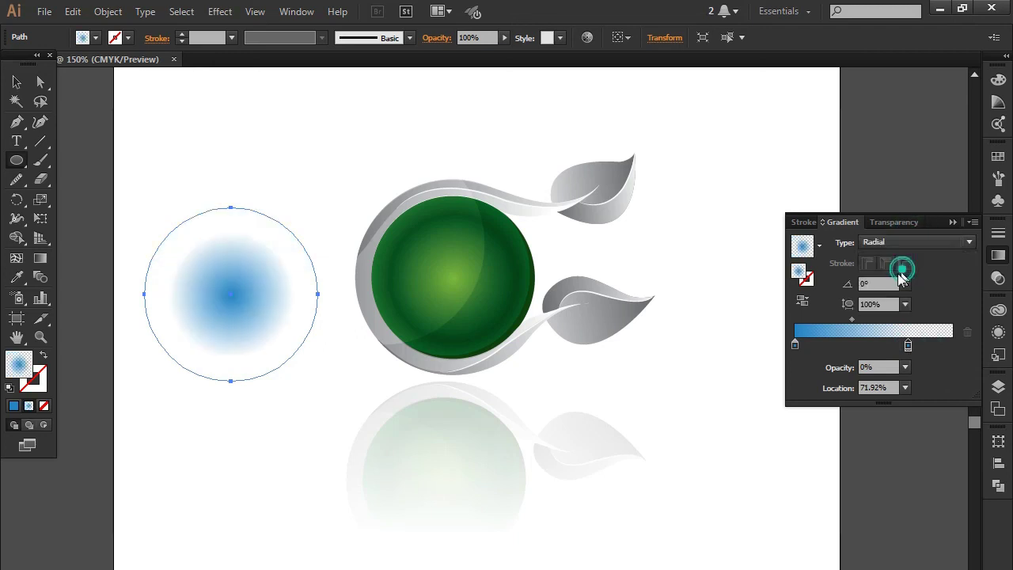
{"action": "left_click", "coordinate": [795, 347]}
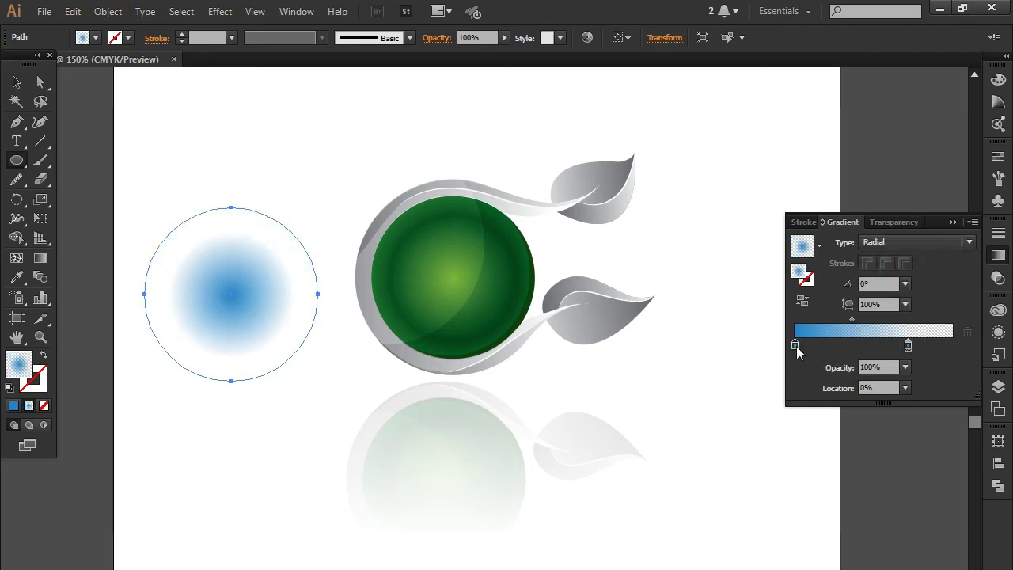
{"action": "double_click", "coordinate": [795, 347]}
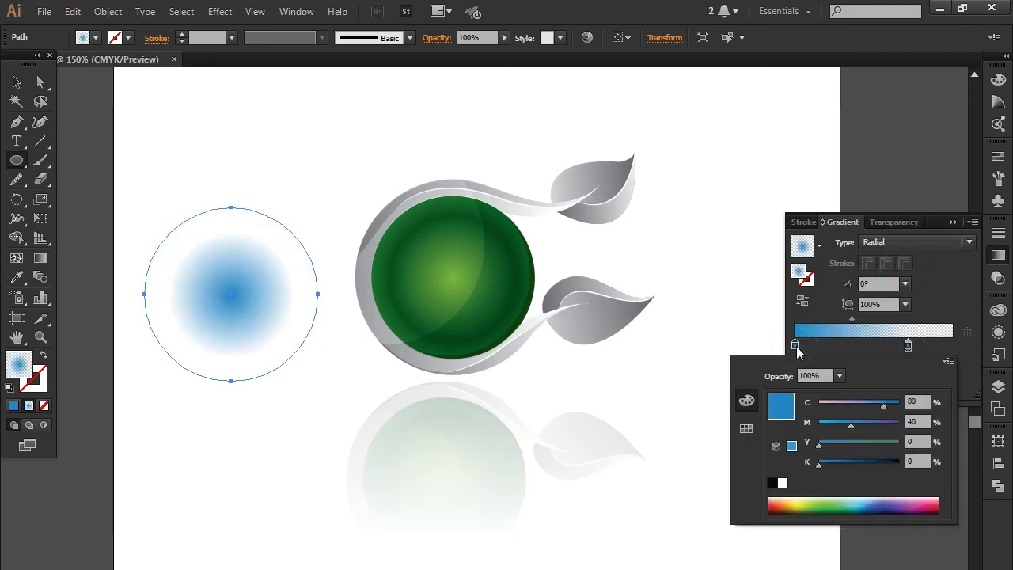
{"action": "left_click", "coordinate": [835, 504]}
{"action": "left_click_drag", "start_coordinate": [840, 465], "coordinate": [848, 465]}
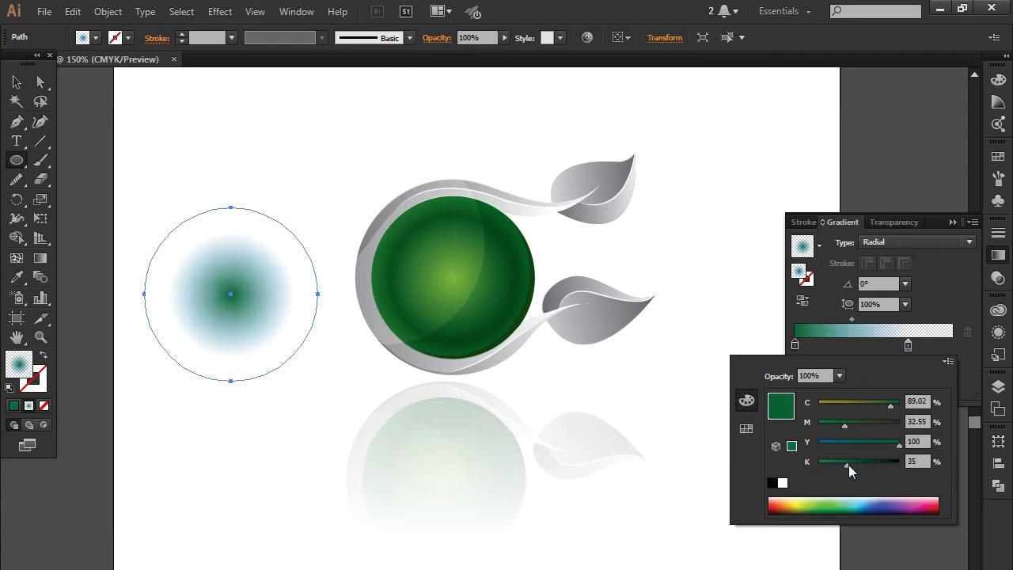
Step: Make the outer stop white at the gradient's end and move the green stop to about 10.84%
{"action": "double_click", "coordinate": [908, 346]}
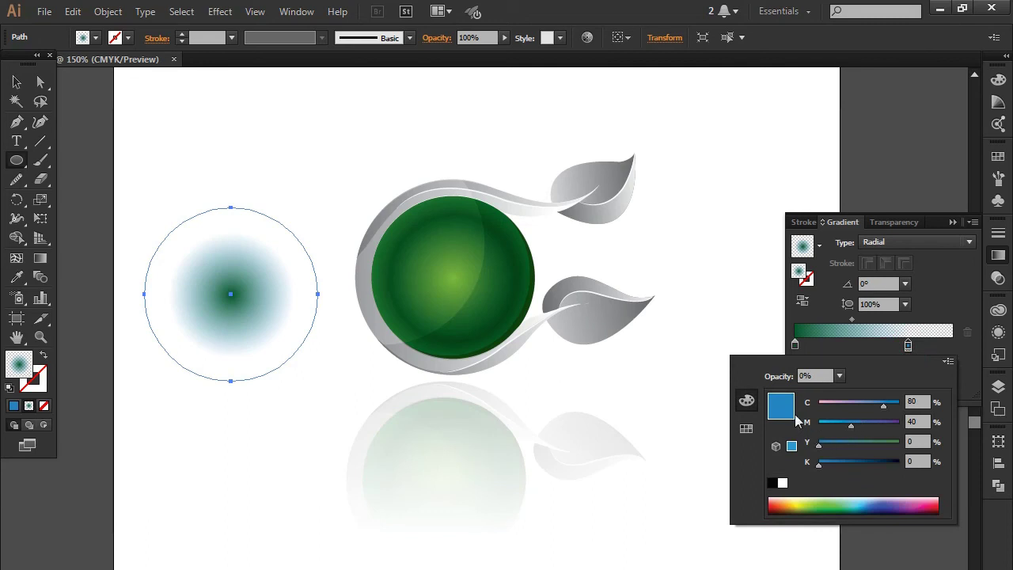
{"action": "left_click", "coordinate": [783, 484]}
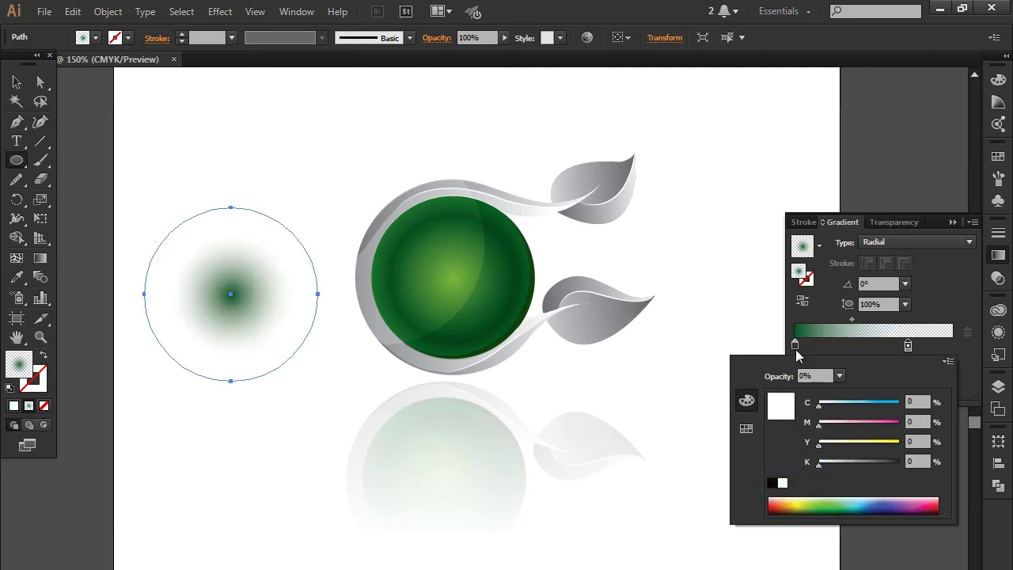
{"action": "left_click", "coordinate": [797, 348]}
{"action": "left_click_drag", "start_coordinate": [908, 346], "coordinate": [952, 346]}
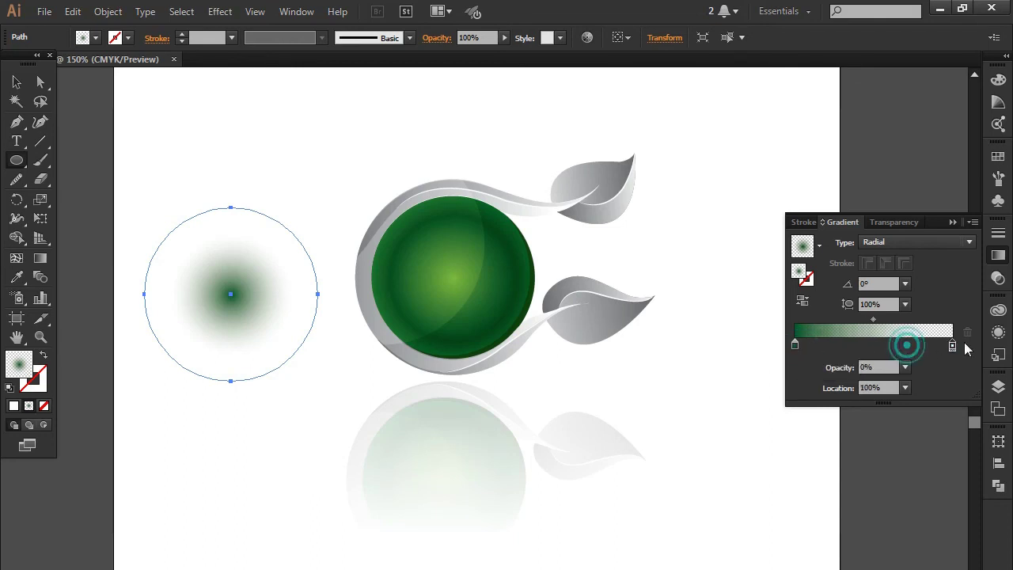
{"action": "left_click_drag", "start_coordinate": [794, 346], "coordinate": [812, 348]}
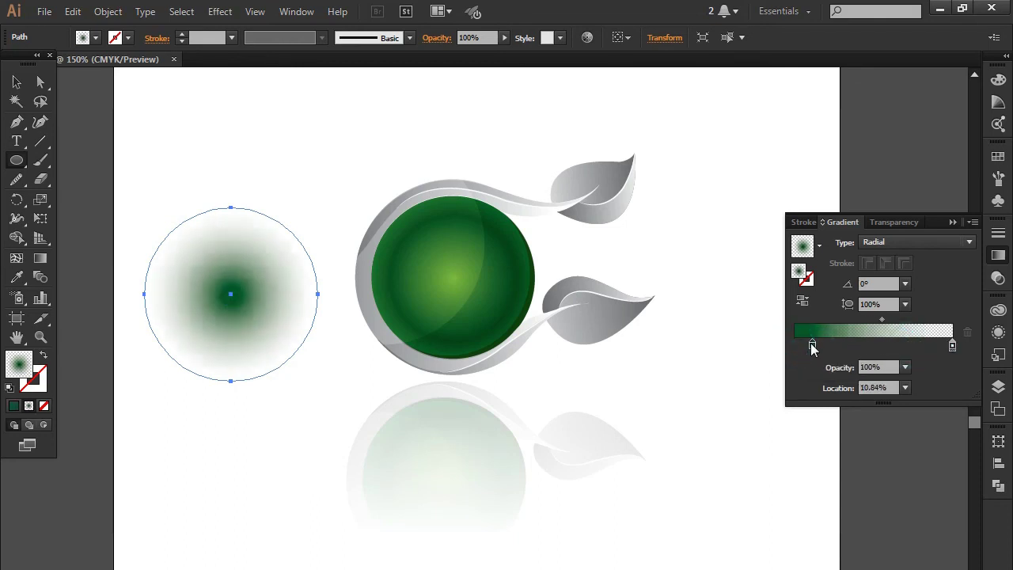
{"action": "left_click", "coordinate": [953, 222]}
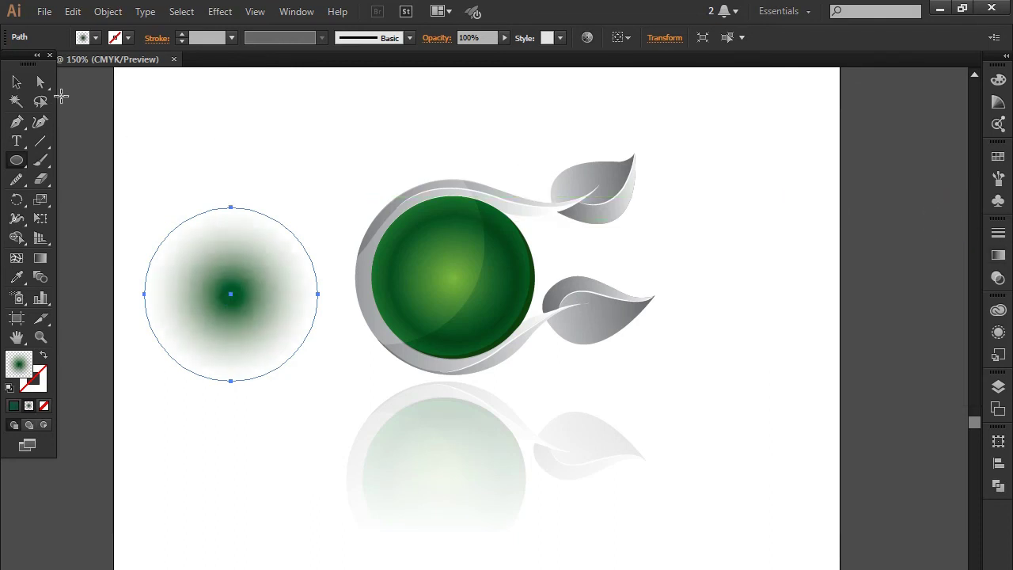
{"action": "left_click", "coordinate": [16, 83]}
Step: Squash the glow circle into a thin ellipse and nudge it beneath the sphere's base
{"action": "left_click_drag", "start_coordinate": [231, 208], "coordinate": [235, 346]}
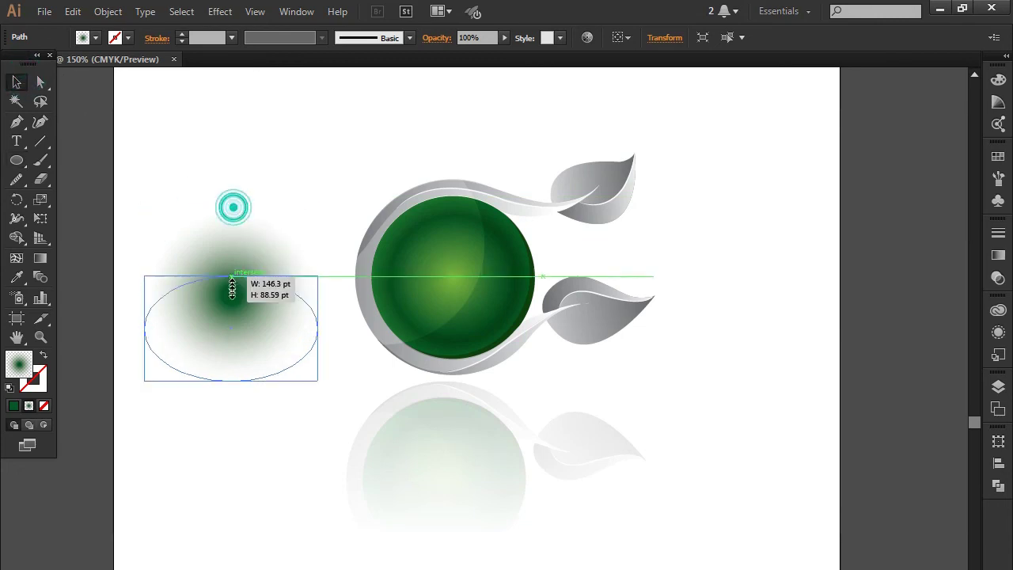
{"action": "left_click", "coordinate": [260, 305]}
{"action": "mouse_move", "coordinate": [235, 346]}
{"action": "left_mouse_down"}
{"action": "mouse_move", "coordinate": [234, 363]}
{"action": "mouse_move", "coordinate": [473, 367]}
{"action": "left_mouse_up"}
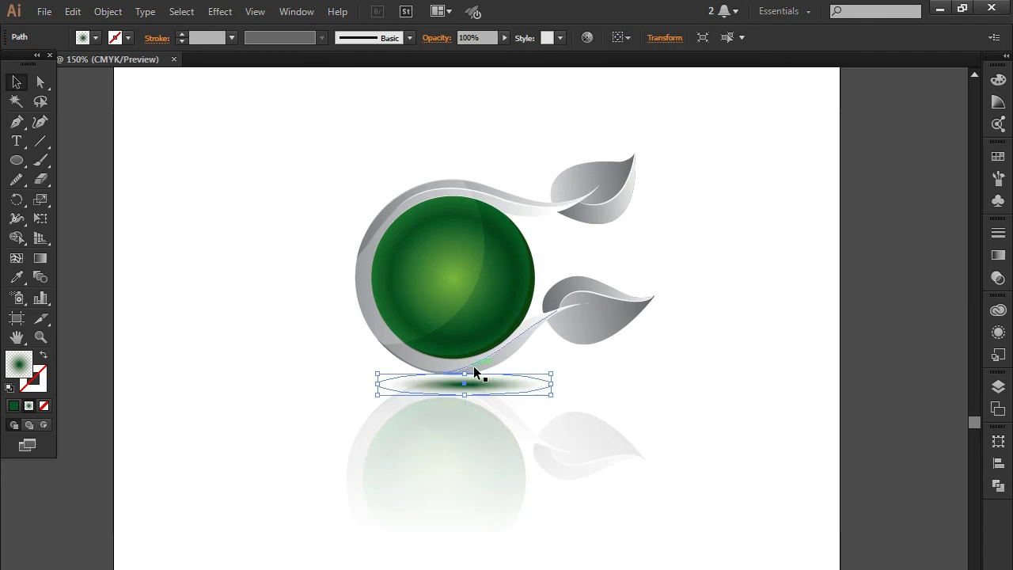
{"action": "key", "text": "Left"}
{"action": "key", "text": "Left"}
{"action": "key", "text": "Left"}
{"action": "key", "text": "Left"}
{"action": "key", "text": "Left"}
{"action": "key", "text": "Left"}
{"action": "key", "text": "Left"}
{"action": "key", "text": "Left"}
{"action": "key", "text": "Left"}
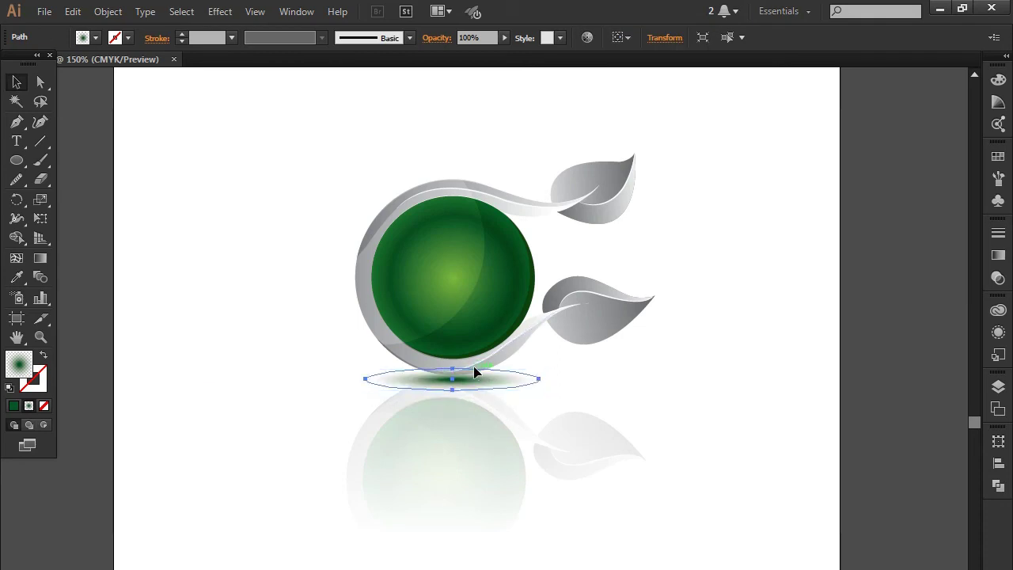
{"action": "key", "text": "Up"}
{"action": "key", "text": "Up"}
{"action": "key", "text": "Up"}
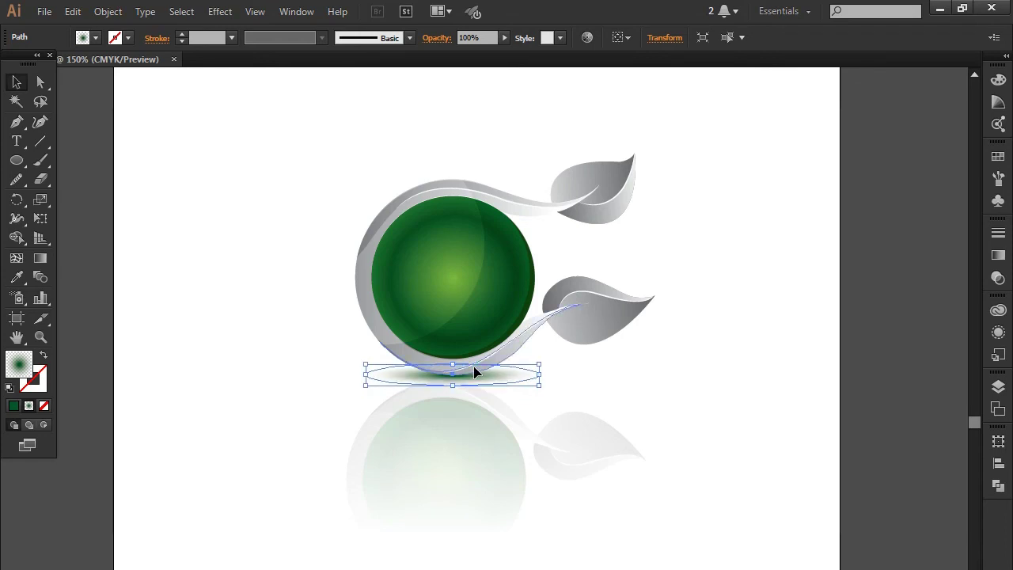
{"action": "key", "text": "Up"}
{"action": "key", "text": "Up"}
{"action": "key", "text": "Up"}
{"action": "key", "text": "Up"}
{"action": "key", "text": "Up"}
{"action": "key", "text": "Down"}
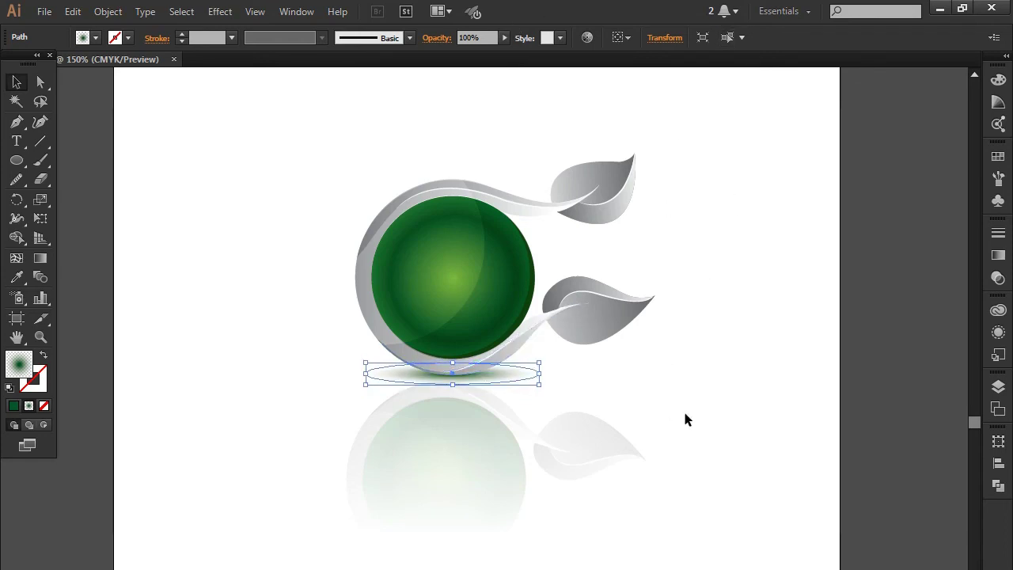
{"action": "left_click", "coordinate": [685, 416]}
{"action": "left_click", "coordinate": [455, 475]}
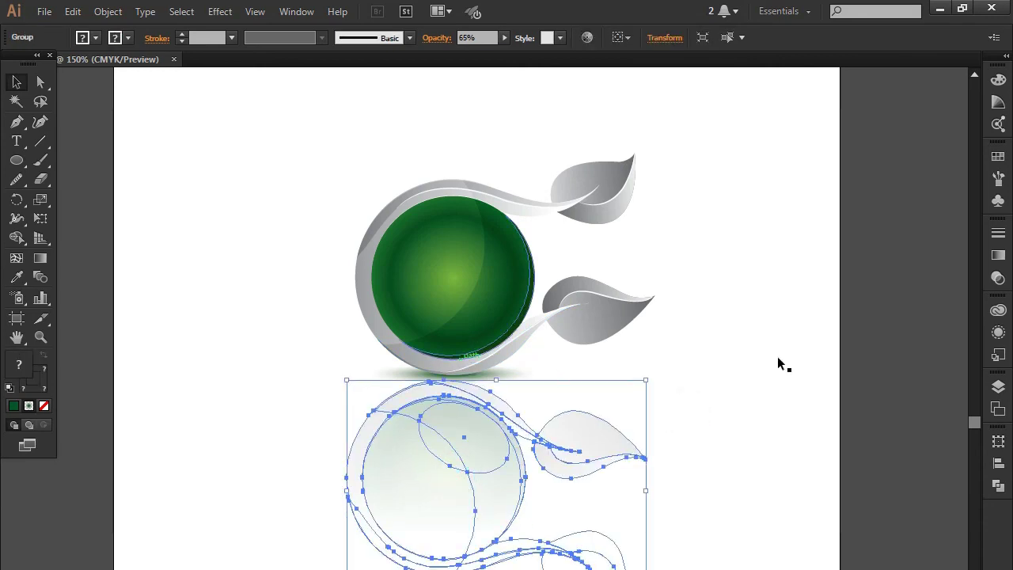
{"action": "left_click", "coordinate": [700, 369]}
{"action": "scroll", "coordinate": [696, 370], "scroll_direction": "up", "scroll_amount": 2}
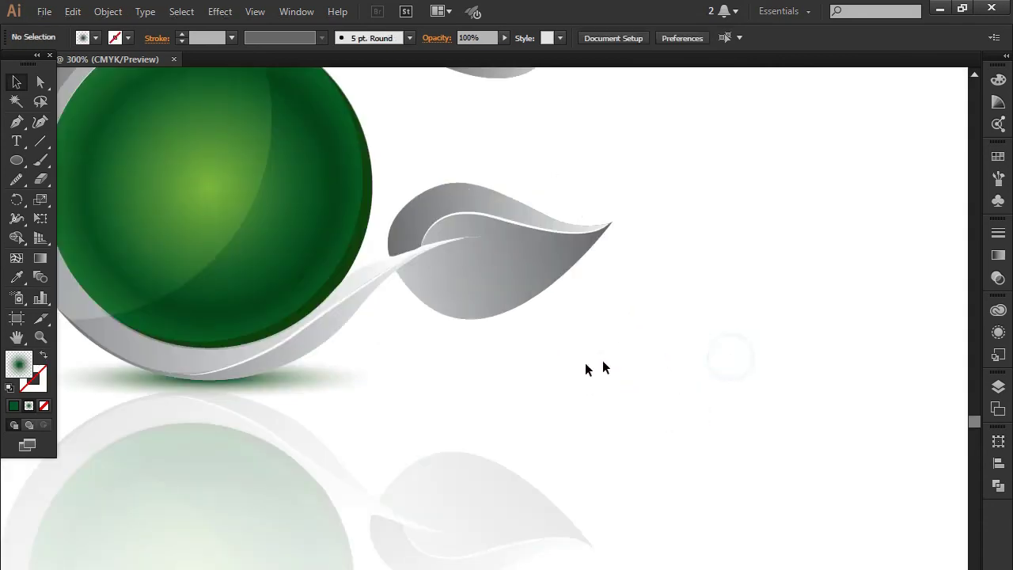
{"action": "left_click_drag", "start_coordinate": [536, 368], "coordinate": [813, 336]}
{"action": "scroll", "coordinate": [644, 335], "scroll_direction": "down", "scroll_amount": 1}
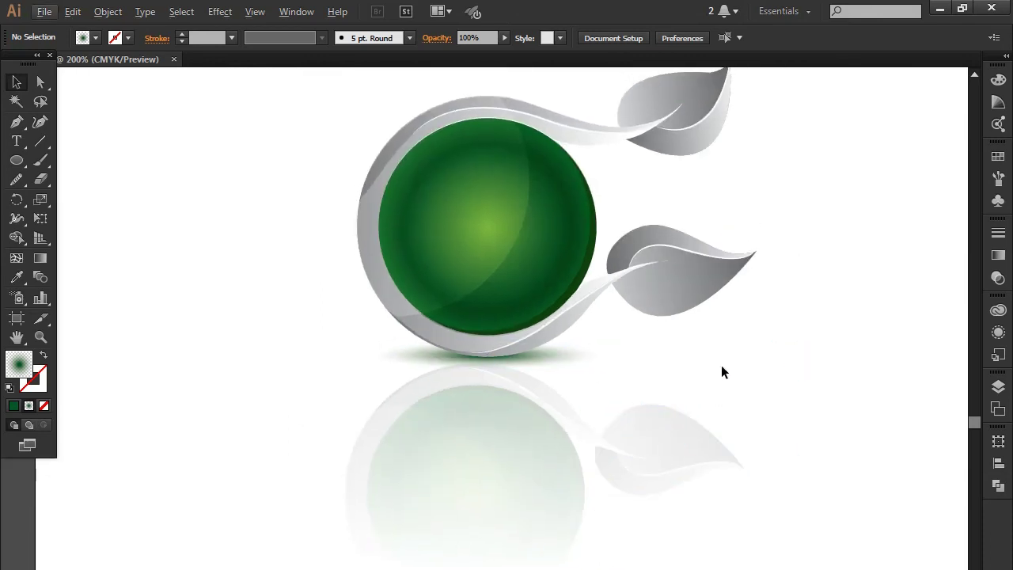
{"action": "scroll", "coordinate": [720, 365], "scroll_direction": "down", "scroll_amount": 1}
{"action": "left_click_drag", "start_coordinate": [726, 364], "coordinate": [631, 370]}
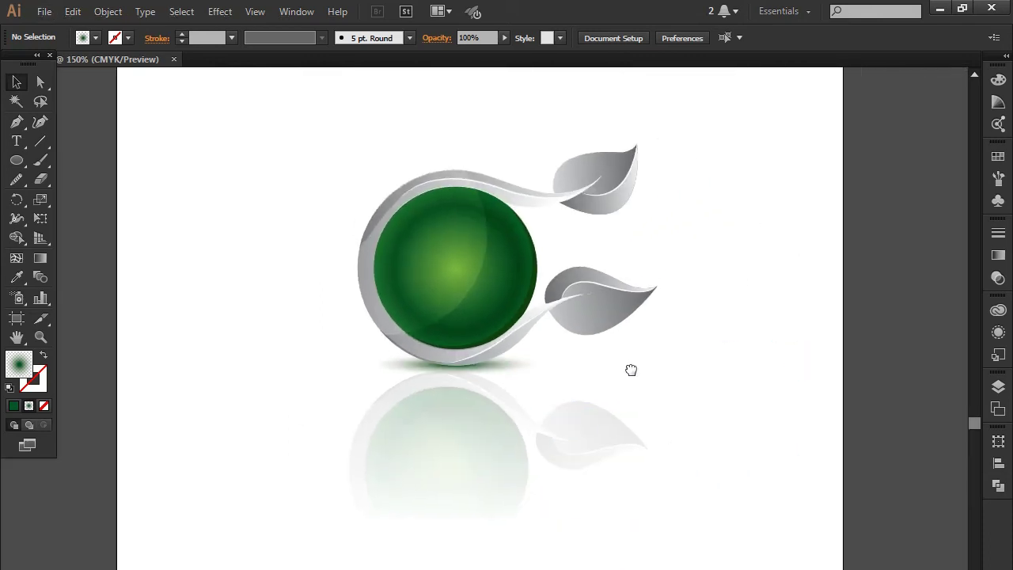
{"action": "left_click_drag", "start_coordinate": [631, 370], "coordinate": [612, 396]}
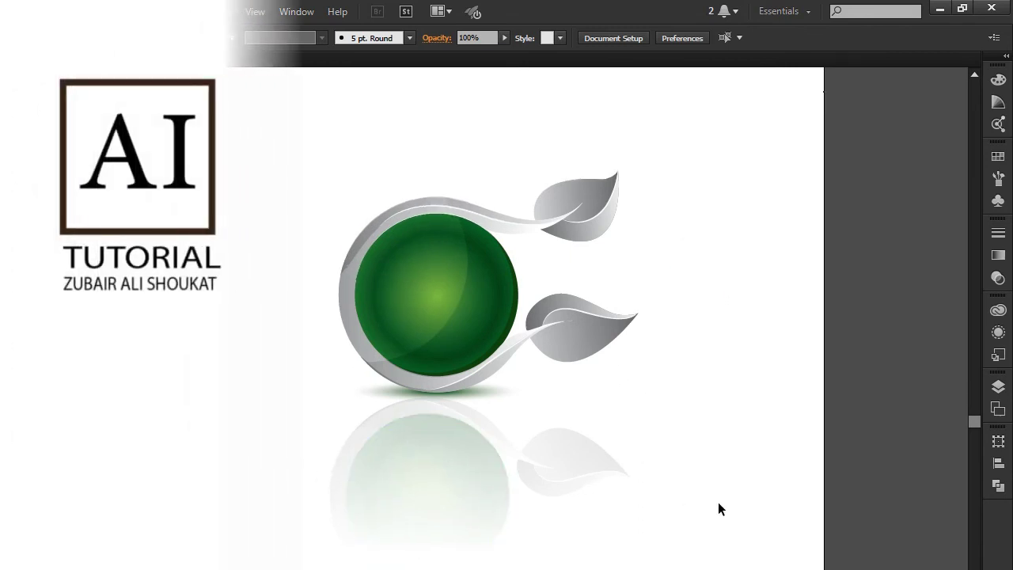
{"action": "left_click", "coordinate": [742, 502]}
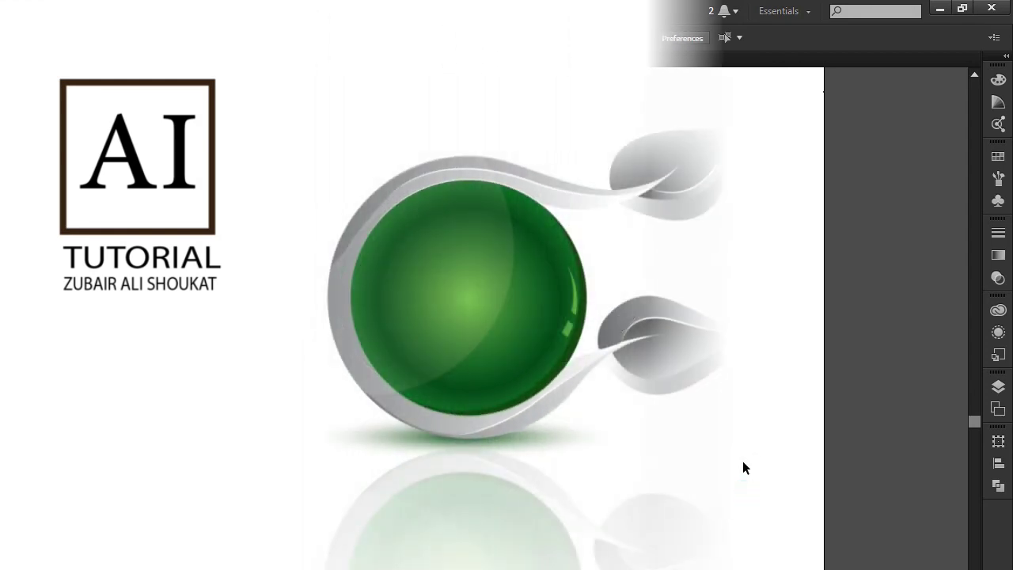